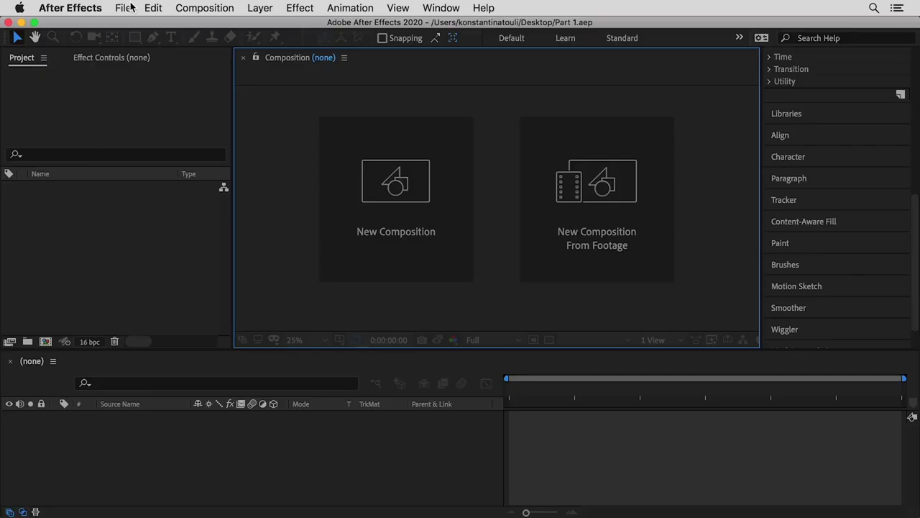
- Create a new 1920 x 1080 px composition named Part 1 with a duration of 0:00:10:00
left_click(130, 7)
mouse_move(215, 9)
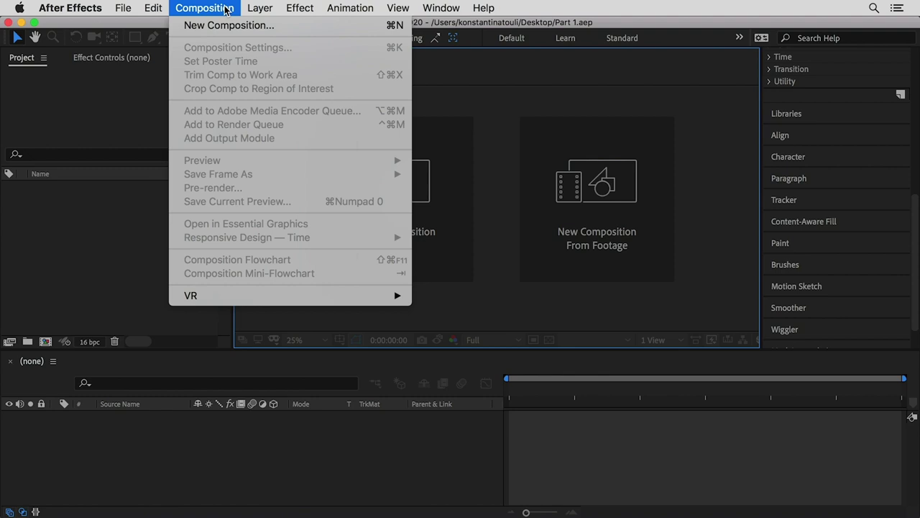
left_click(227, 26)
type("Part 1")
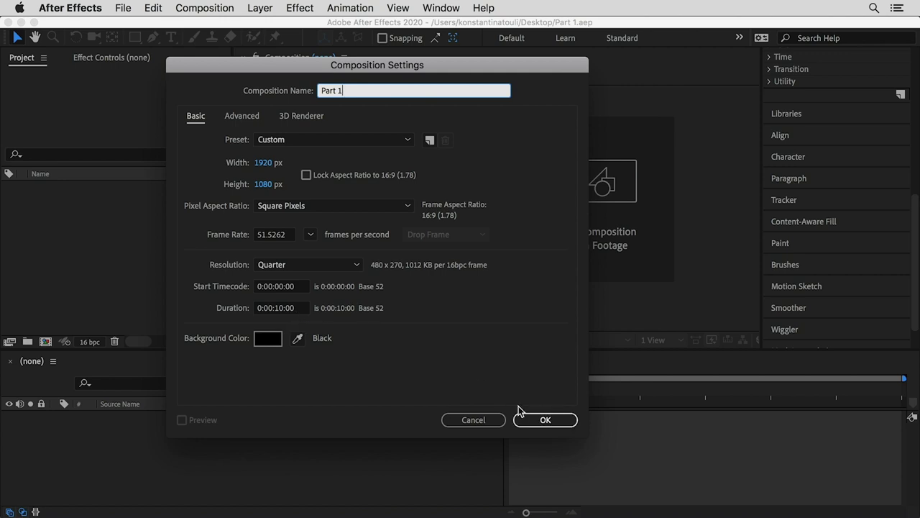
left_click(541, 422)
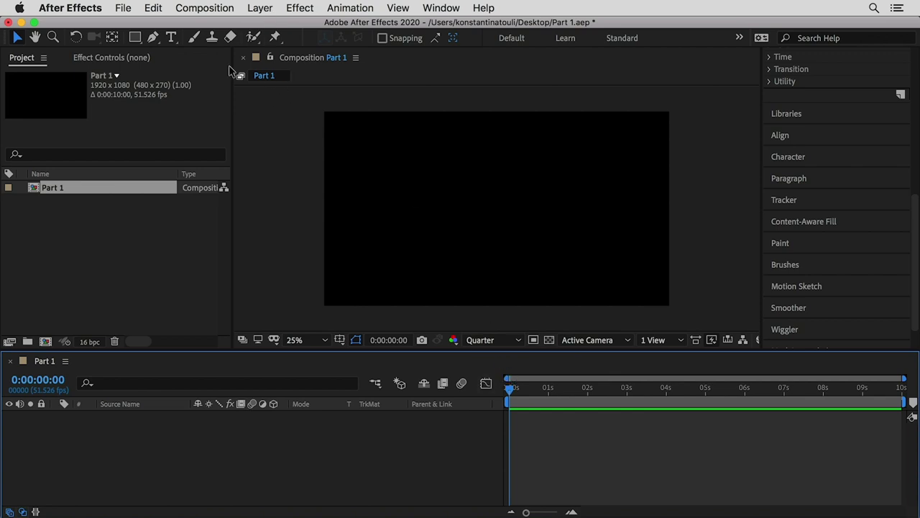
- Add a text layer reading HELLO in the upper-left area of the composition
left_click(171, 37)
left_click(403, 167)
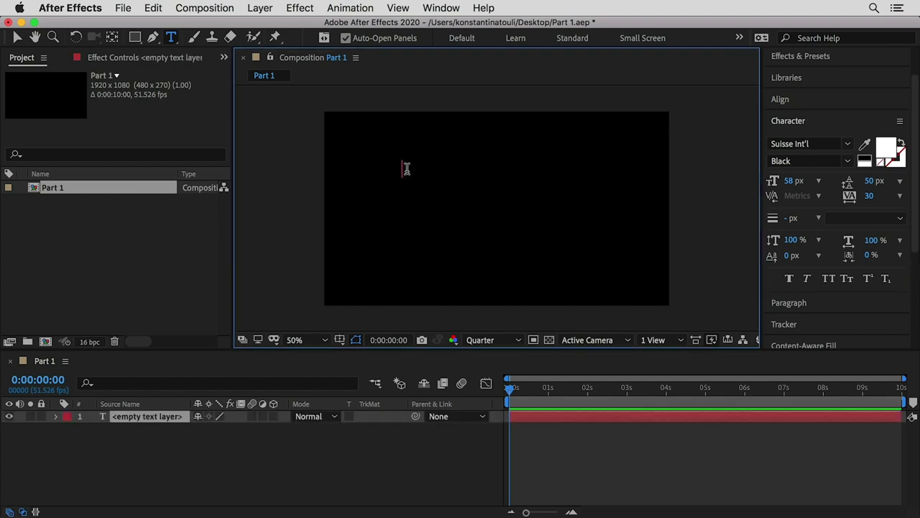
type("HELL")
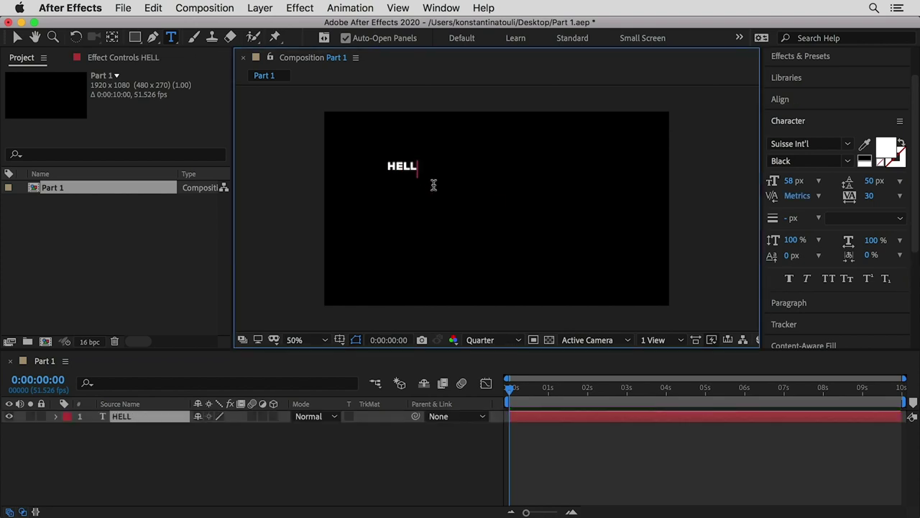
type("OO")
key("BackSpace")
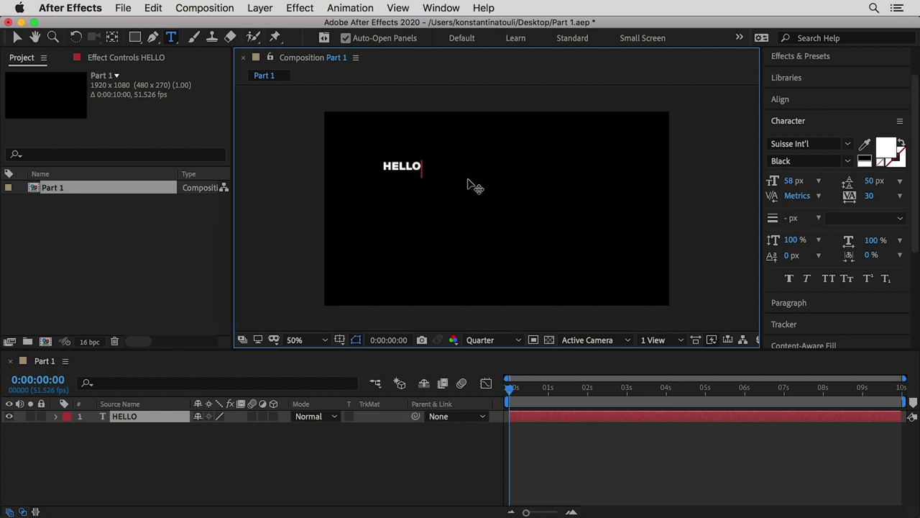
- Repeat the word HELLO on separate lines of the text layer until nine lines are stacked, and finish editing the text
double_click(409, 164)
type("HELLO")
key("Return")
type("HELLO")
key("Return")
type("HELLO")
type("HELLO")
key("cmd+a")
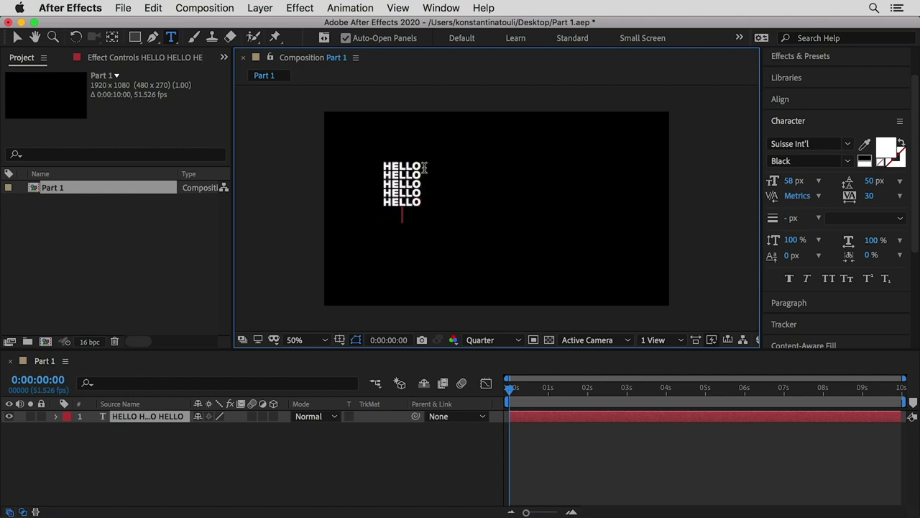
type("HELLO HELLO HELLO HELLO HELLO")
key("shift+Up")
key("BackSpace")
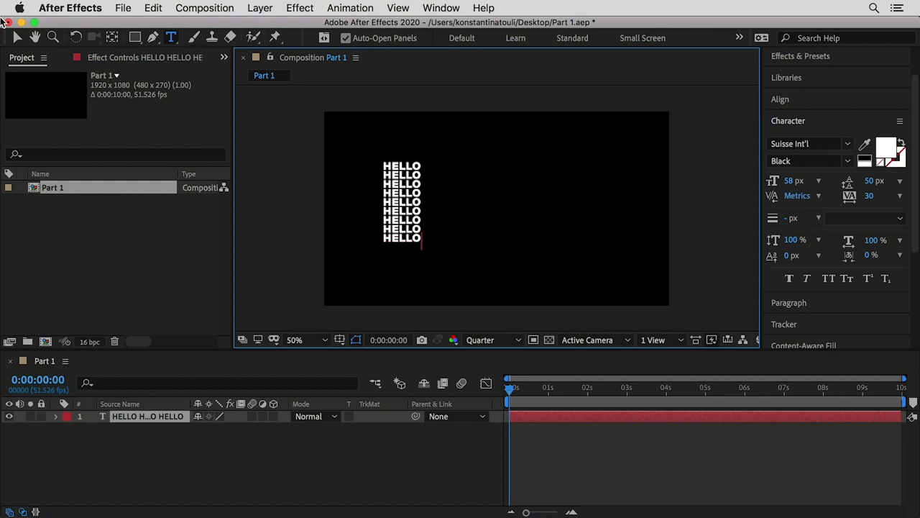
left_click(17, 36)
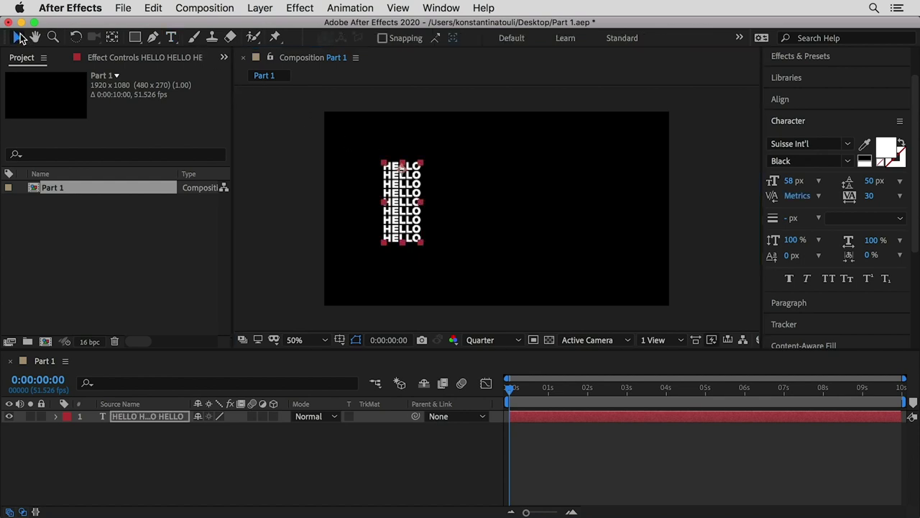
- Center the text layer's anchor point in its layer content
right_click(407, 187)
mouse_move(480, 319)
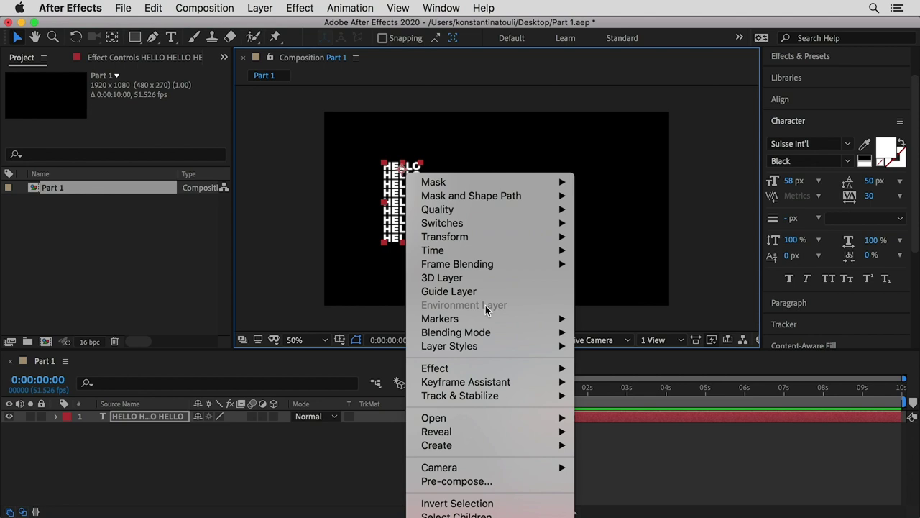
left_click(481, 84)
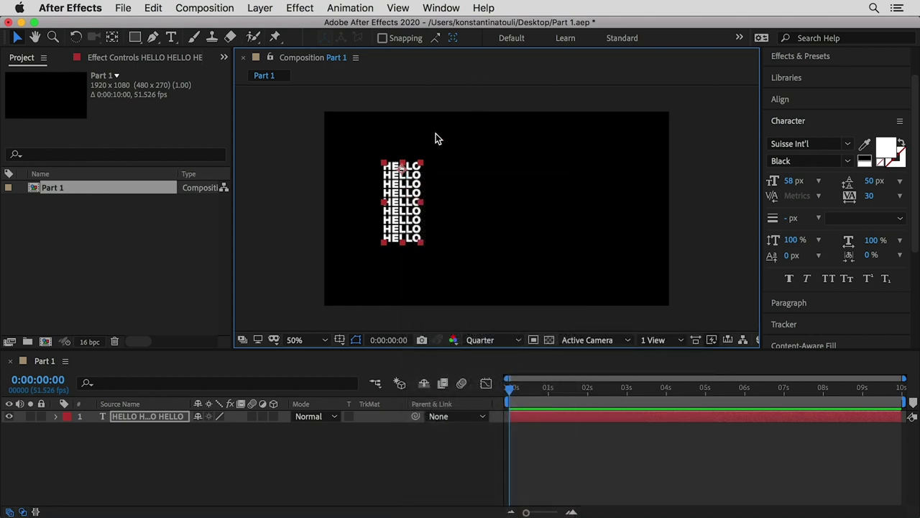
right_click(405, 190)
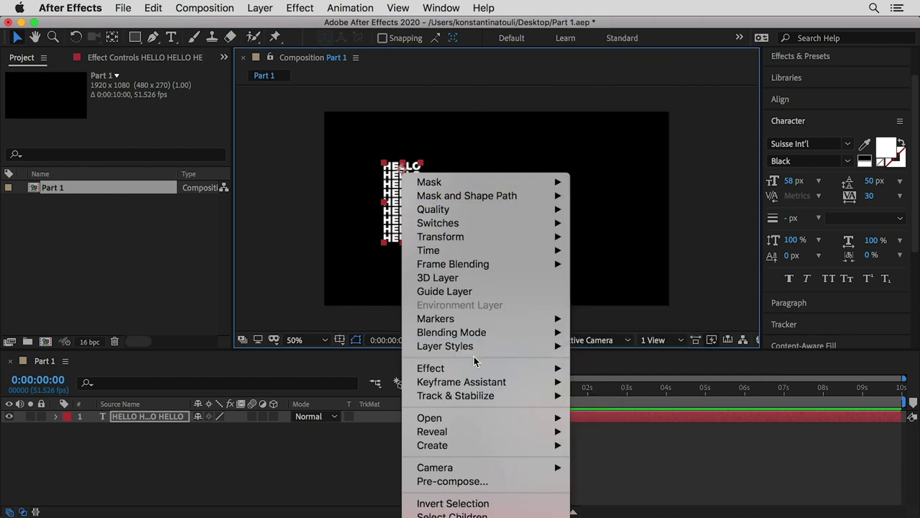
mouse_move(493, 236)
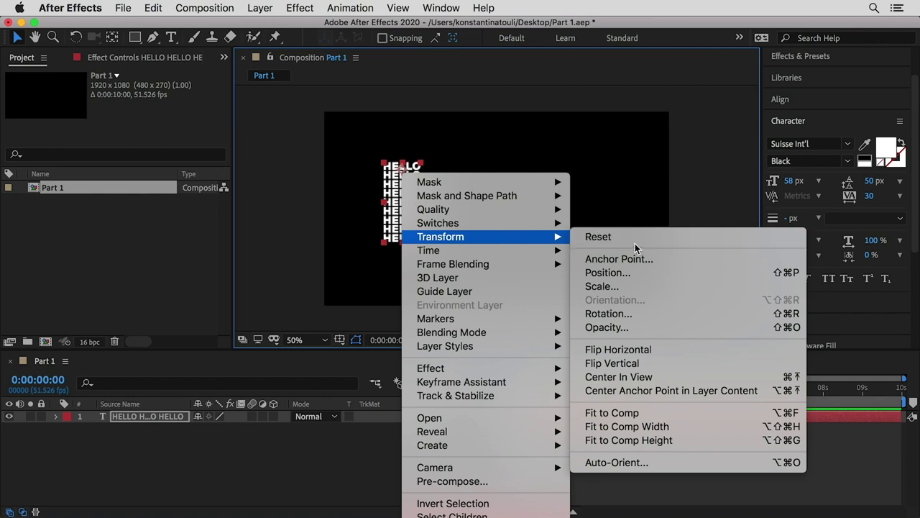
left_click(667, 394)
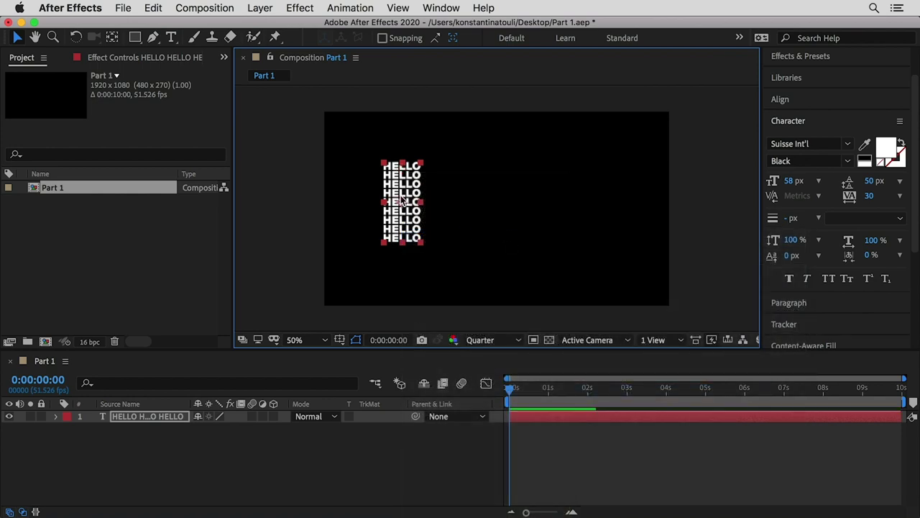
- Center the stacked HELLO text layer in the composition view
right_click(407, 200)
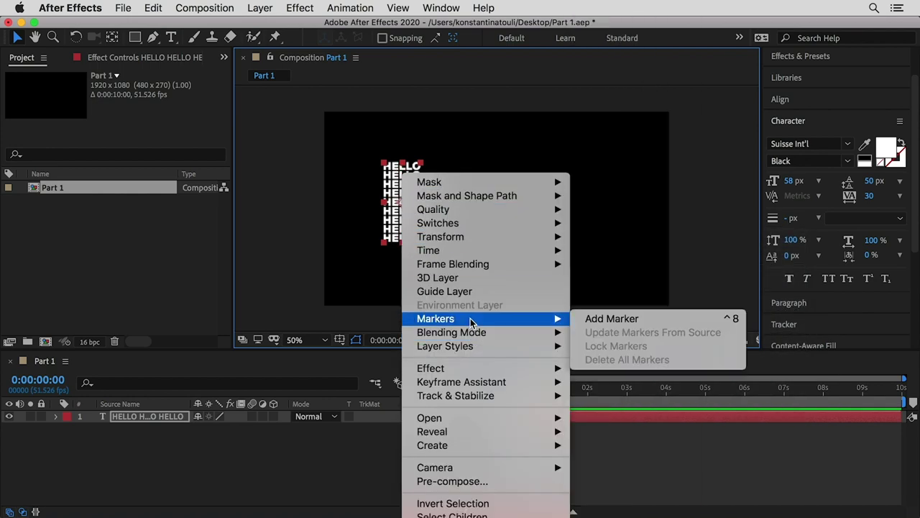
mouse_move(471, 239)
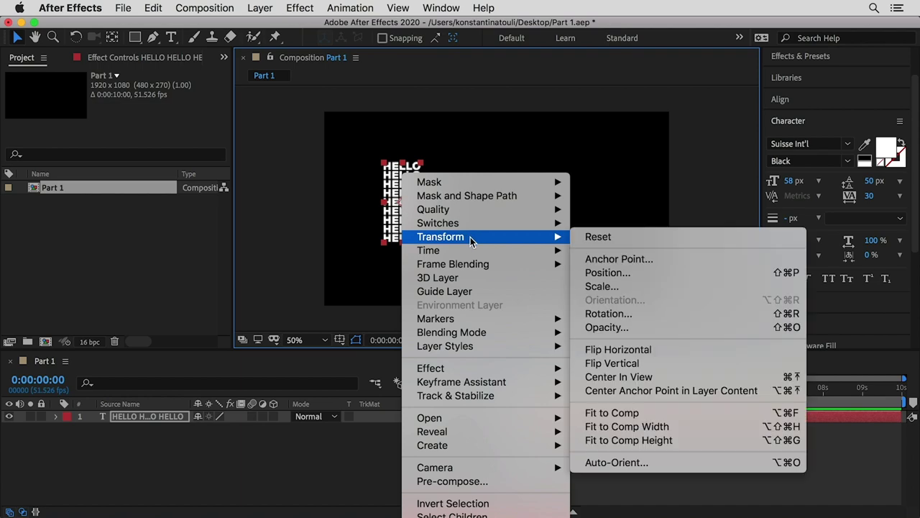
left_click(679, 376)
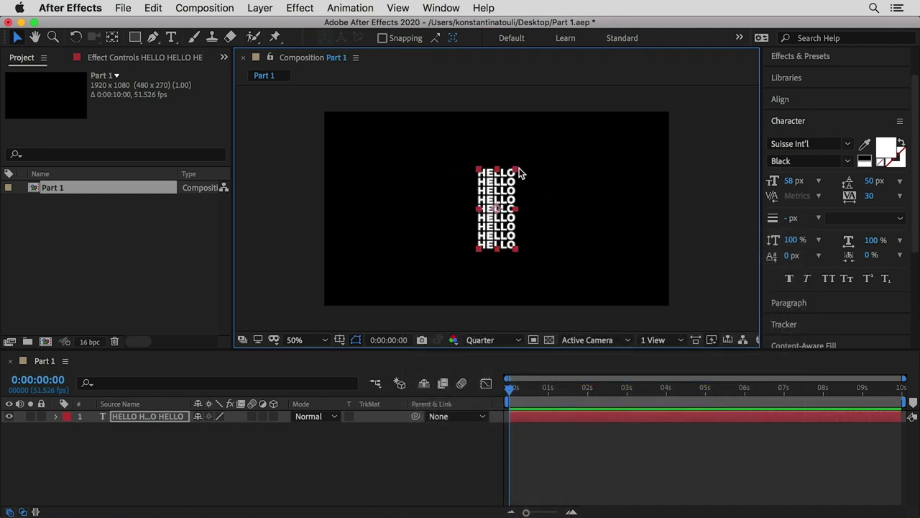
- Rotate the text block 90° counterclockwise and scale it up proportionally until it nearly spans the composition's width
key("w")
left_click_drag(519, 178, 435, 185)
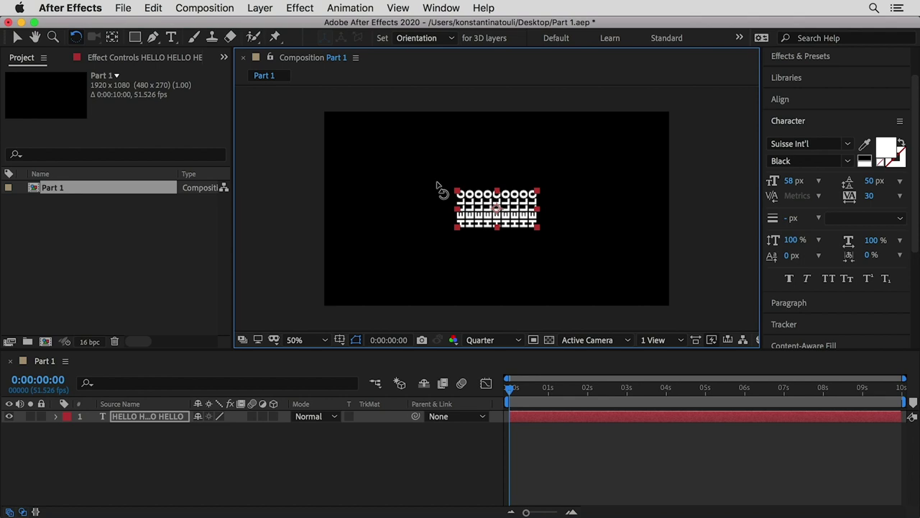
key("v")
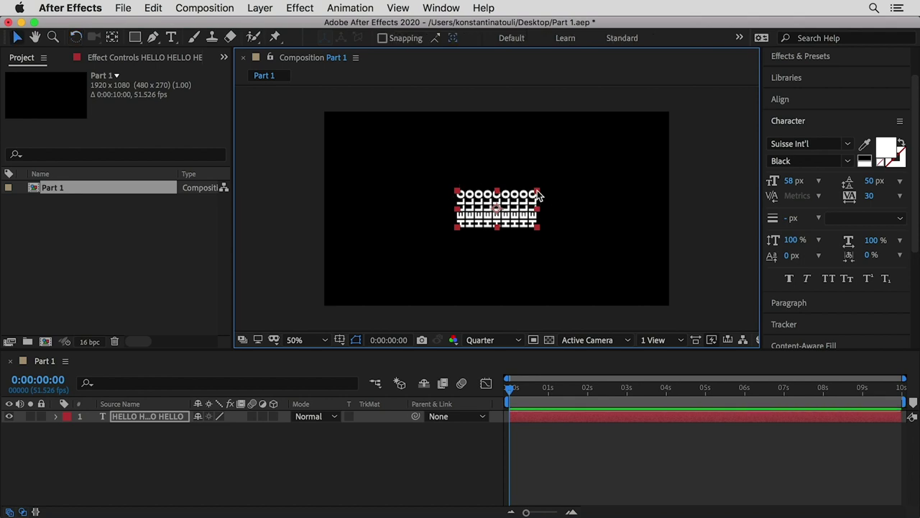
left_click_drag(539, 195, 666, 136)
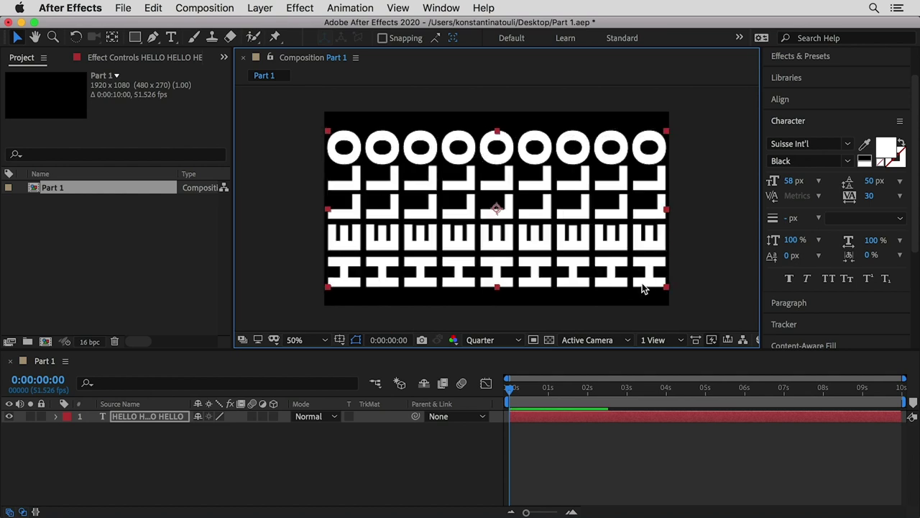
- Find the CC Cylinder effect and apply it to the HELLO text layer
left_click(811, 57)
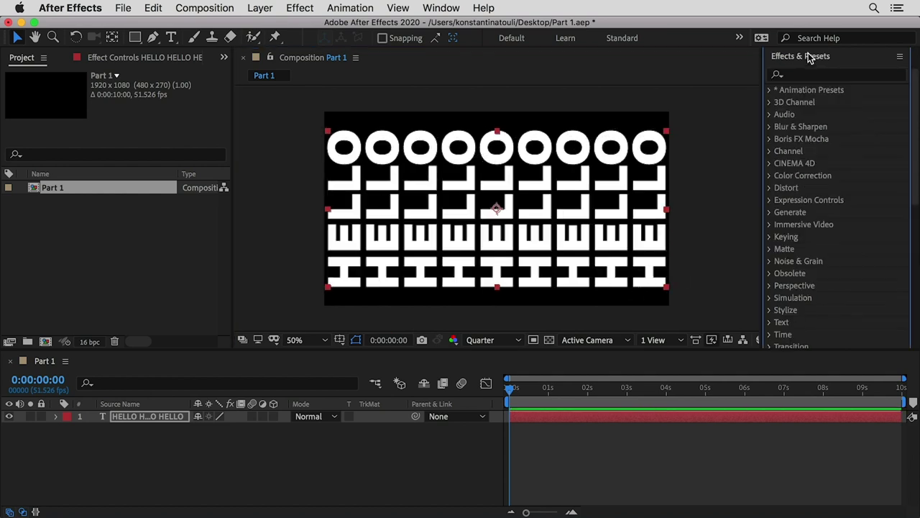
left_click(797, 75)
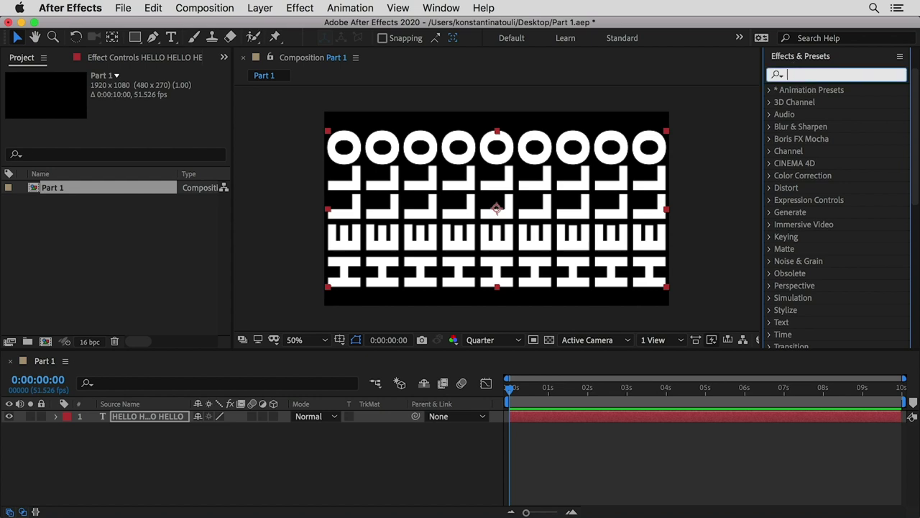
type("cyli")
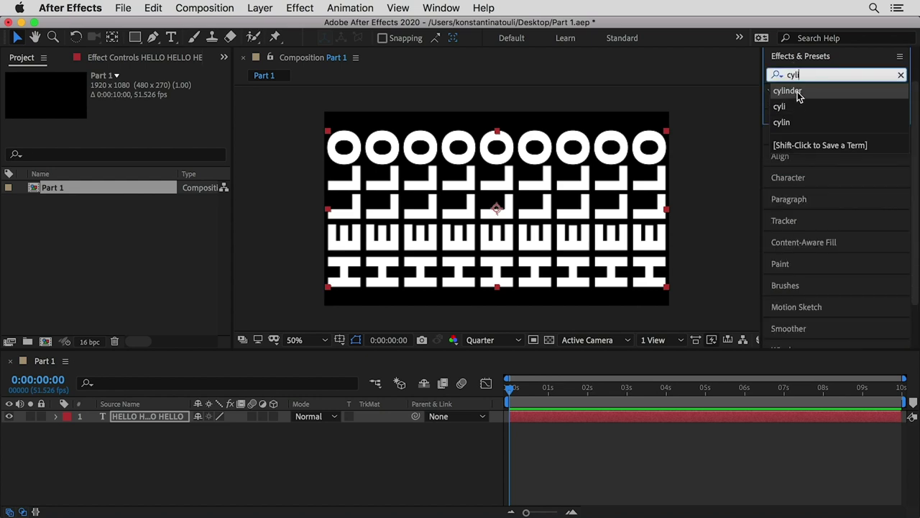
left_click(805, 91)
left_click_drag(822, 101, 560, 185)
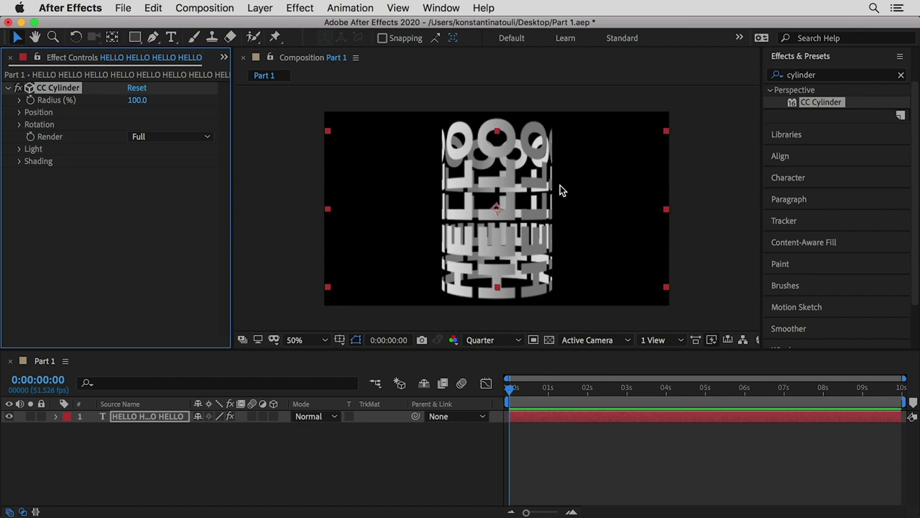
- Set the CC Cylinder effect's Rotation Z to 90° so the cylinder lies horizontally
key("space")
left_click(19, 124)
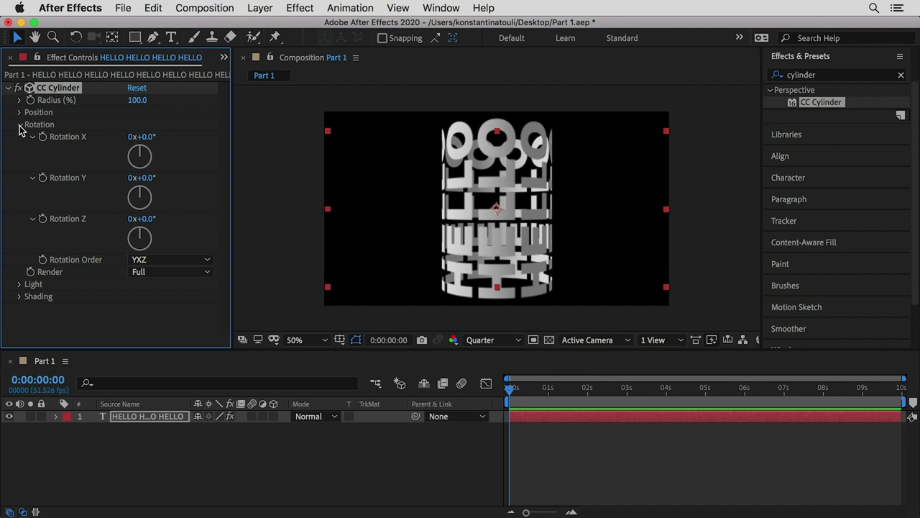
left_click(148, 218)
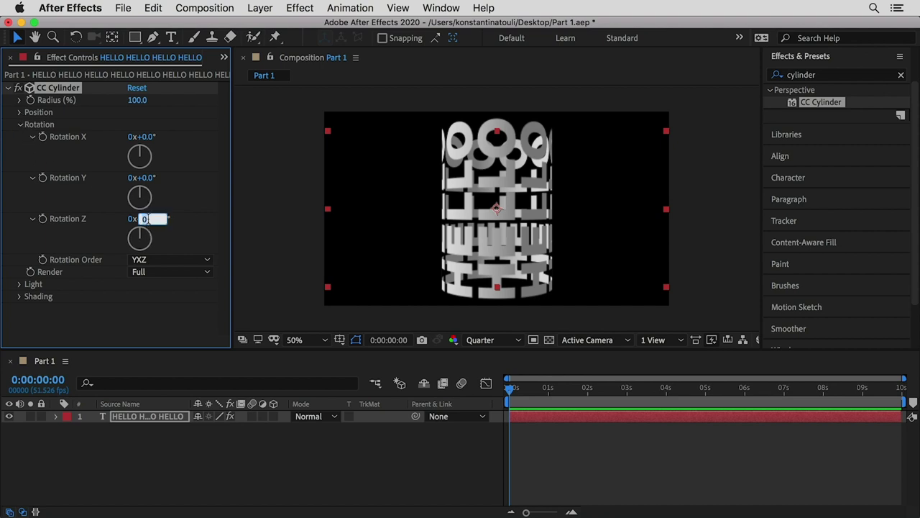
key("Return")
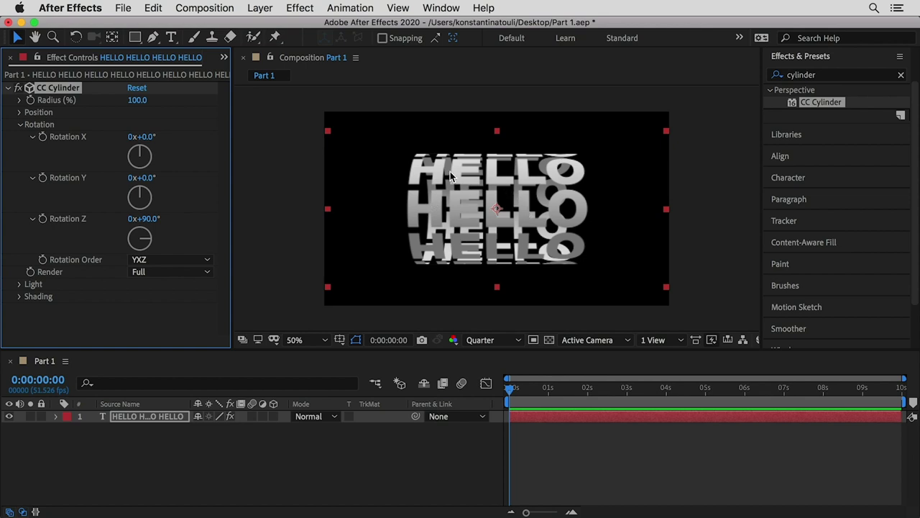
- Set the CC Cylinder's radius to 120% and tilt it with a Rotation X of -37°
left_click_drag(142, 152, 133, 154)
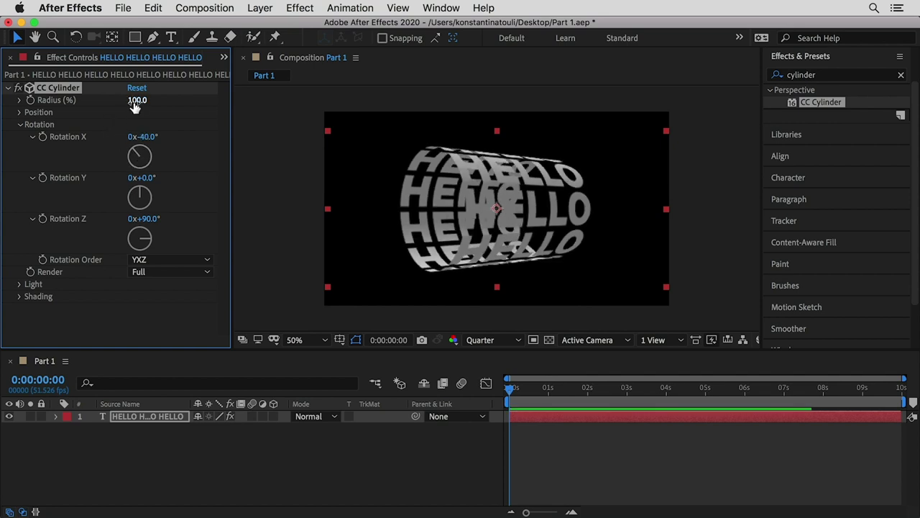
left_click_drag(136, 101, 147, 101)
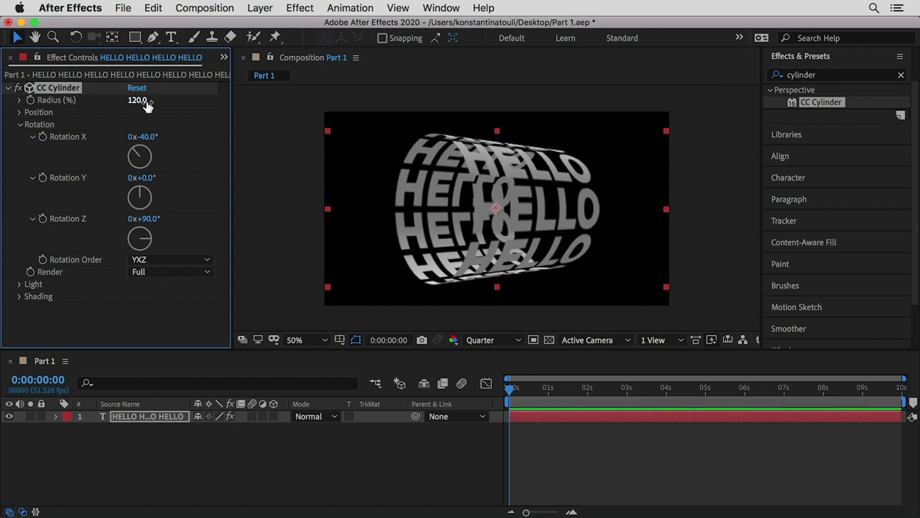
left_click_drag(144, 152, 138, 154)
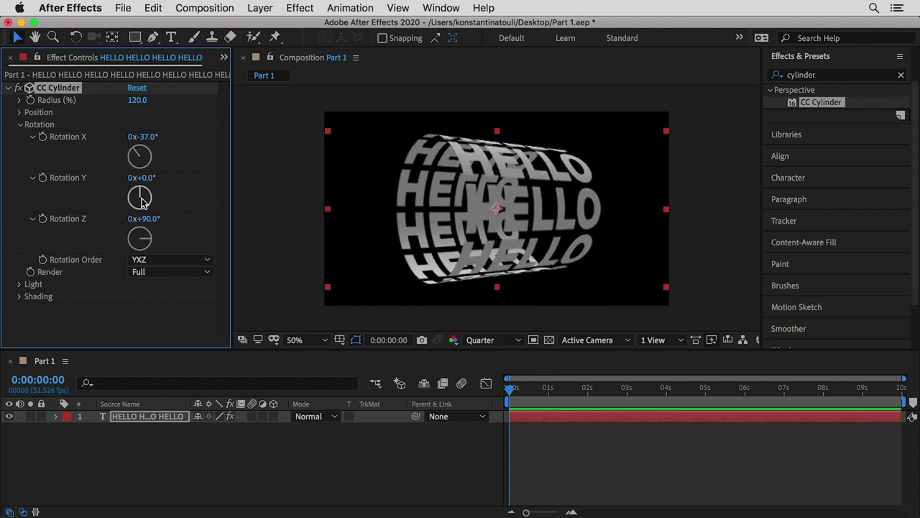
- Keyframe the cylinder's Rotation Y from 0° at the start to one full revolution at 0:00:09:50, and preview the animation from the beginning
left_click(43, 179)
left_click_drag(854, 391, 901, 391)
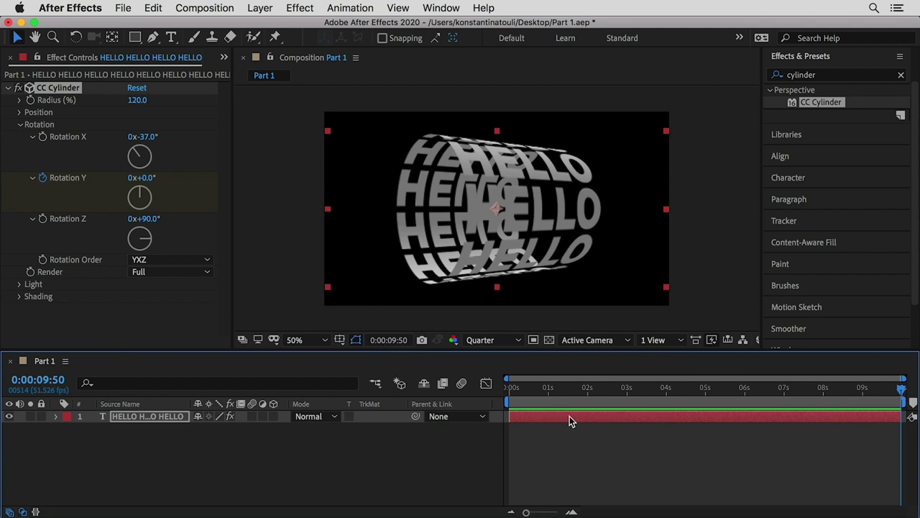
key("u")
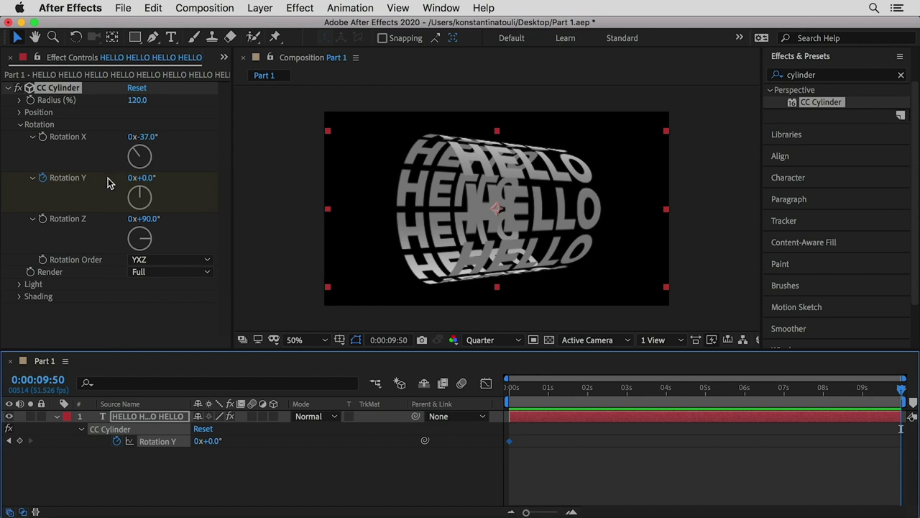
left_click(133, 179)
type("1")
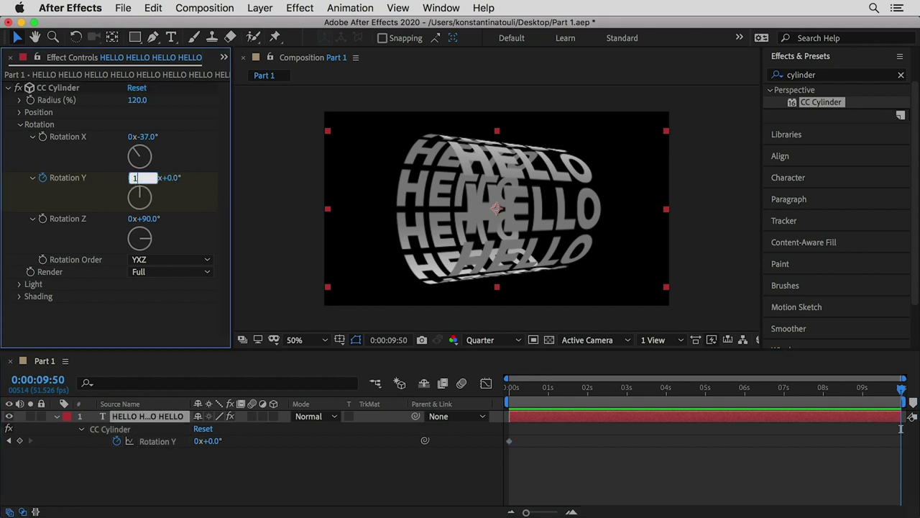
key("Return")
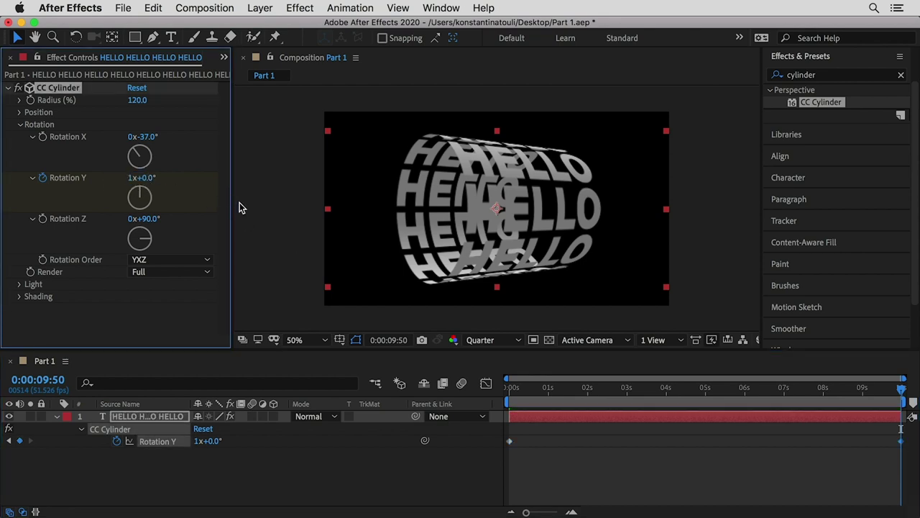
left_click_drag(552, 392, 509, 392)
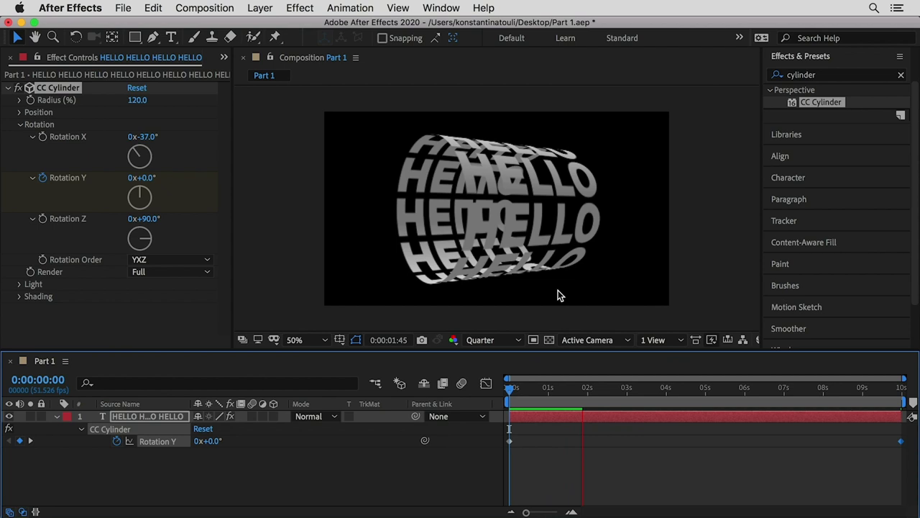
- Stop the preview and return to the start of the timeline with the HELLO layer's properties collapsed
key("space")
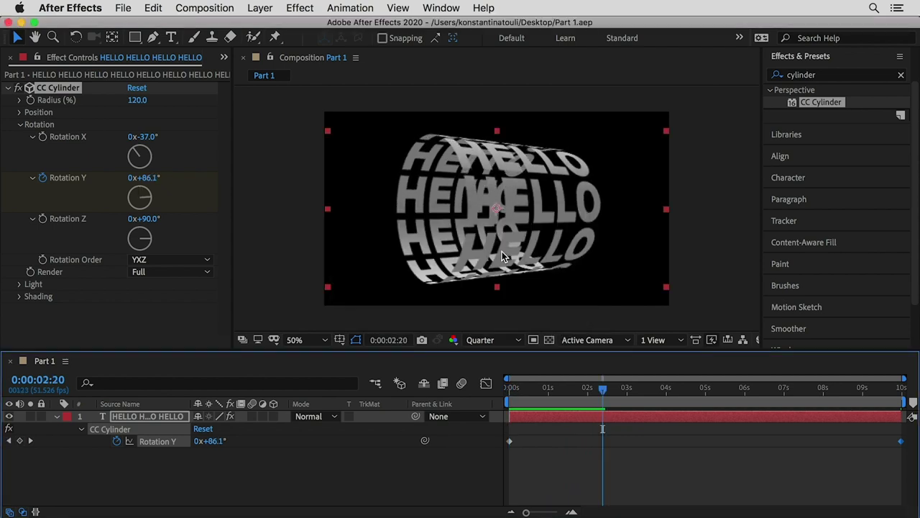
left_click(137, 460)
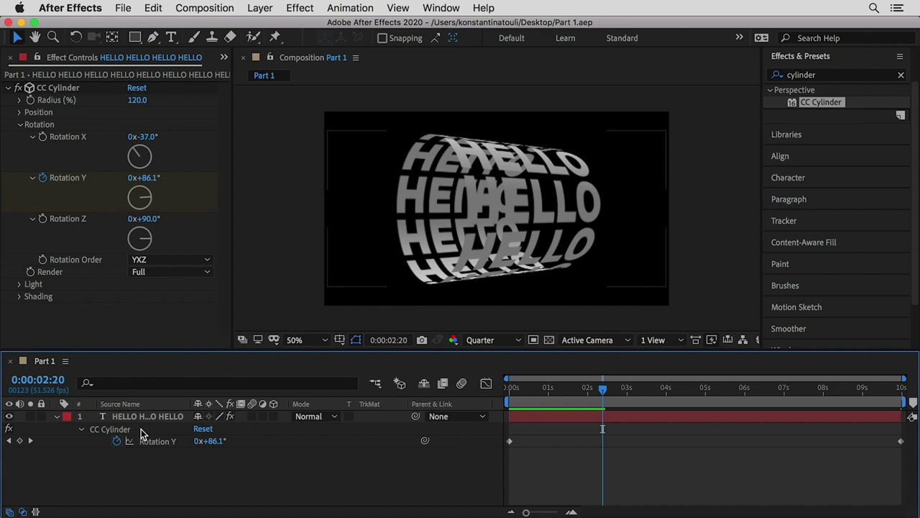
left_click(58, 417)
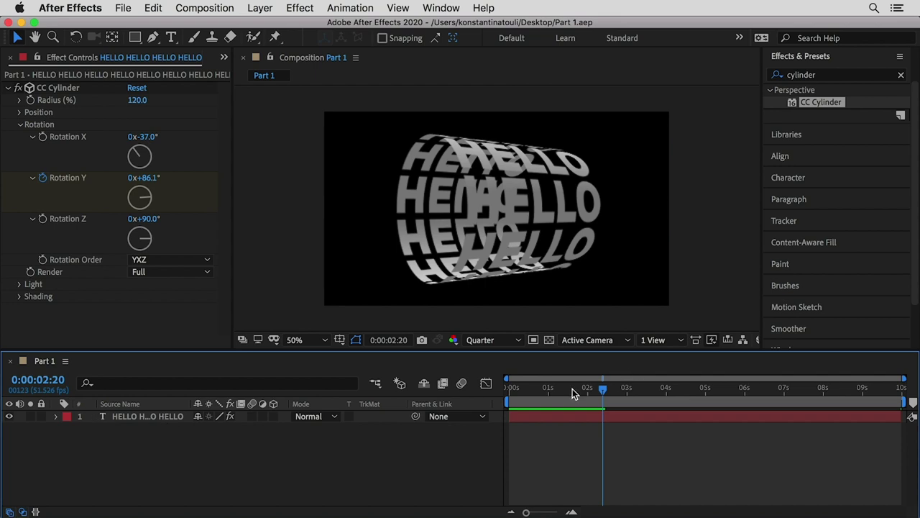
key("Home")
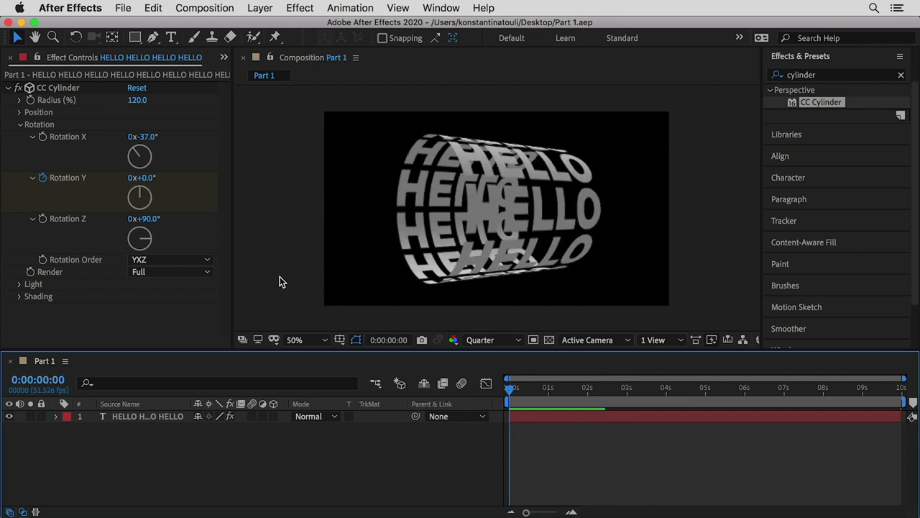
- Set the HELLO text layer's CC Cylinder Render option to Outside
left_click(135, 415)
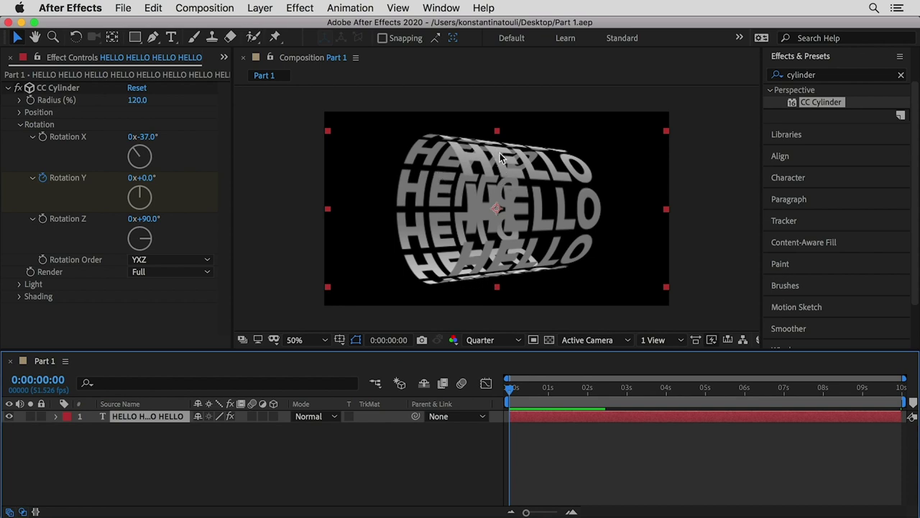
left_click(158, 271)
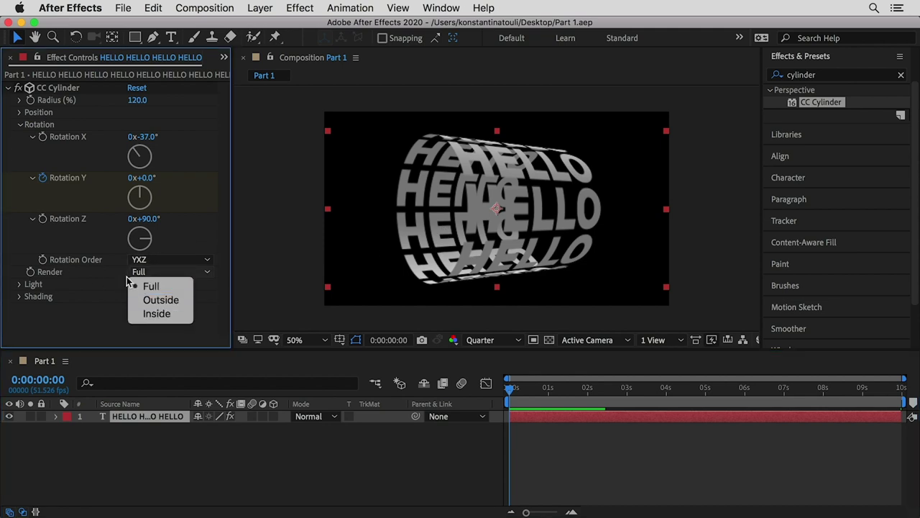
left_click(171, 301)
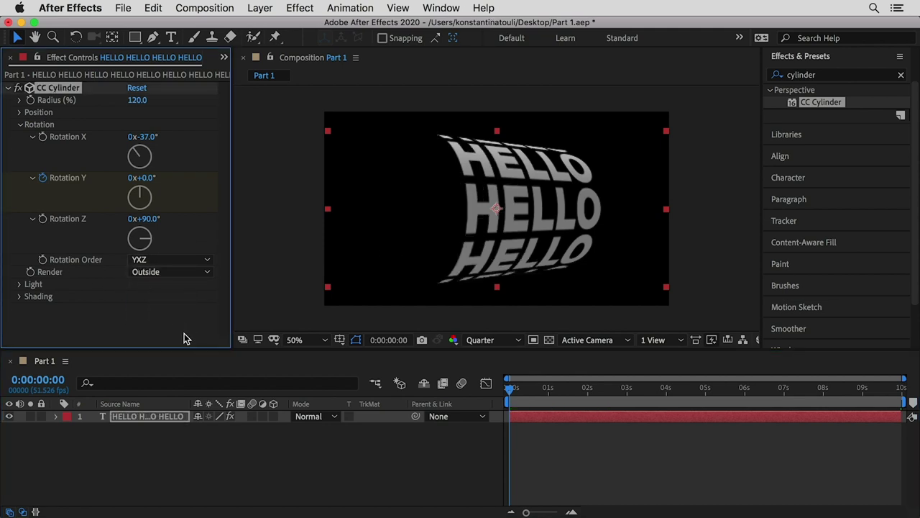
- Duplicate the HELLO text layer and set the original lower layer's CC Cylinder Render option to Inside
left_click(124, 419)
key("super+d")
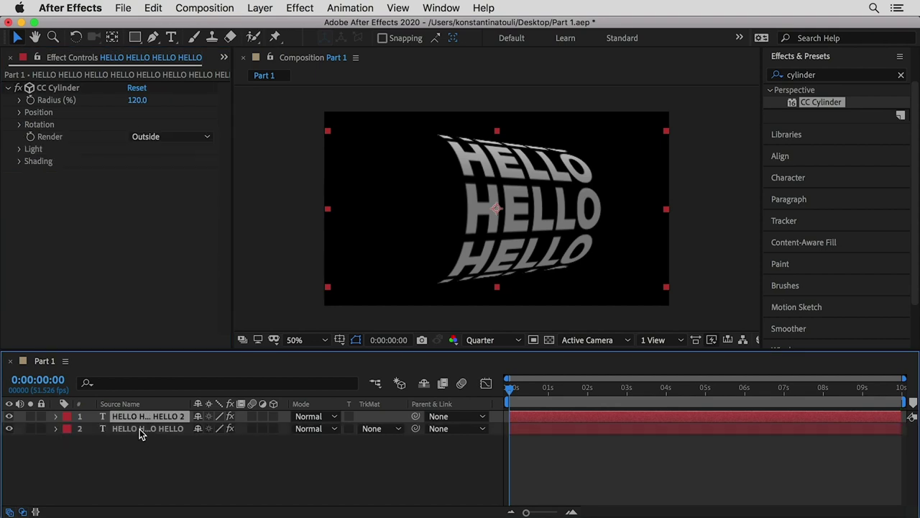
left_click(140, 429)
left_click(156, 273)
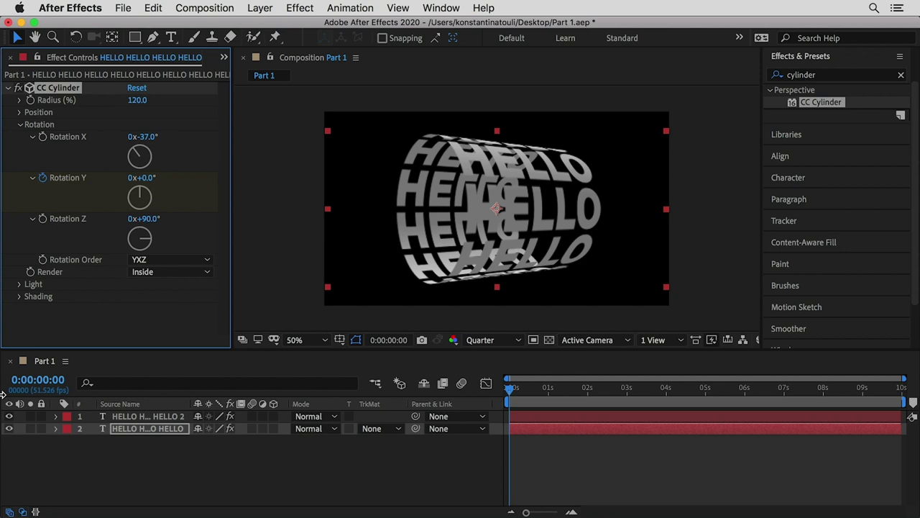
- Hide and show the upper HELLO layer to compare the cylinder's outside with its inside
left_click(9, 415)
left_click(9, 415)
left_click(8, 415)
left_click(8, 416)
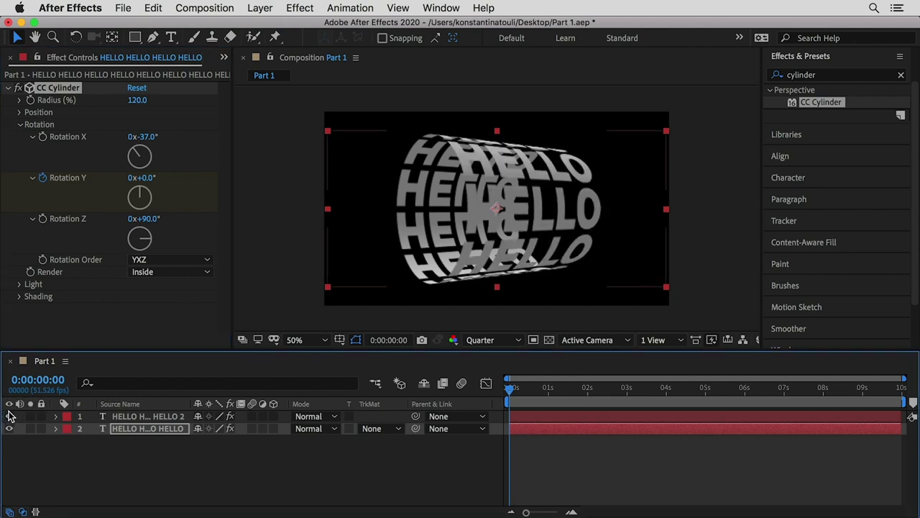
- Brighten the upper HELLO layer's CC Cylinder light with an intensity of 173 and a light direction of about 76°
left_click(130, 416)
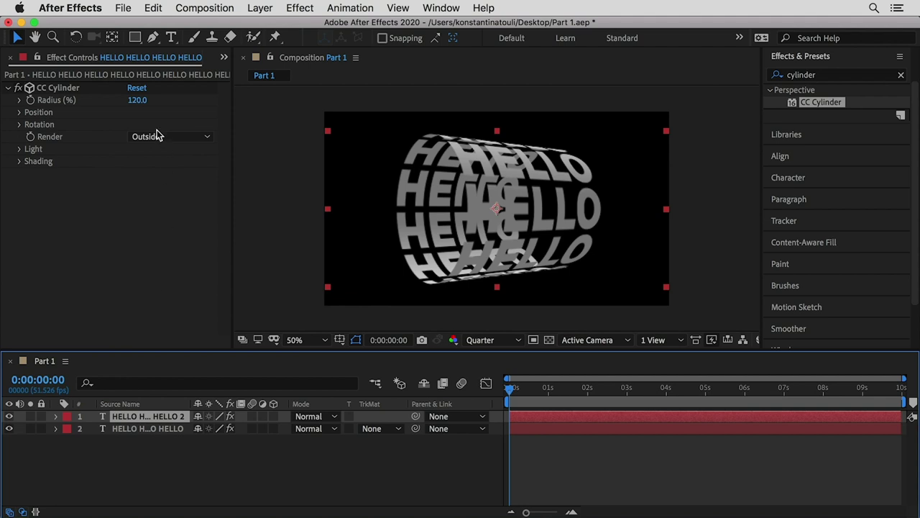
left_click(19, 149)
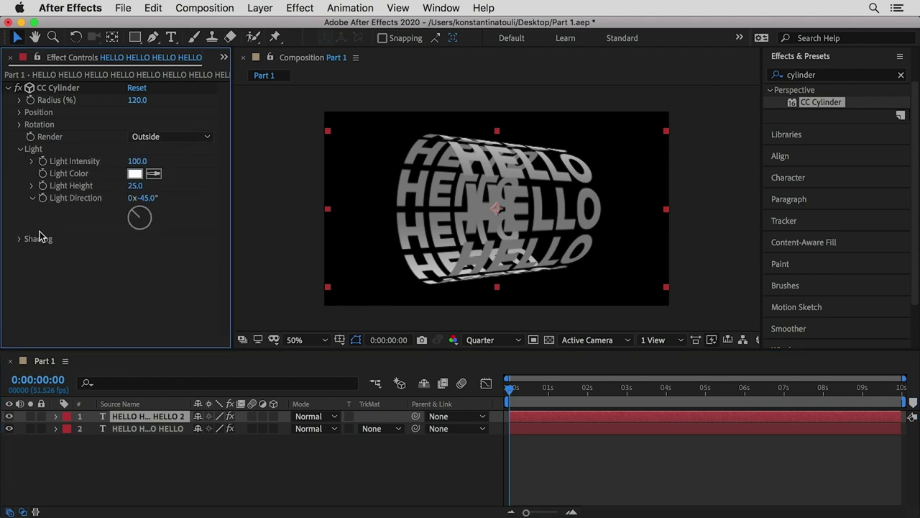
left_click_drag(147, 213, 149, 209)
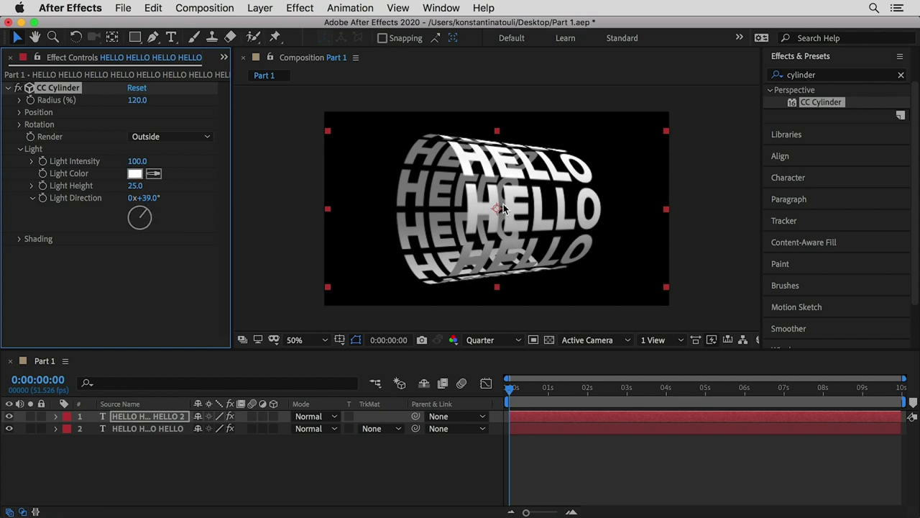
left_click_drag(138, 166, 188, 161)
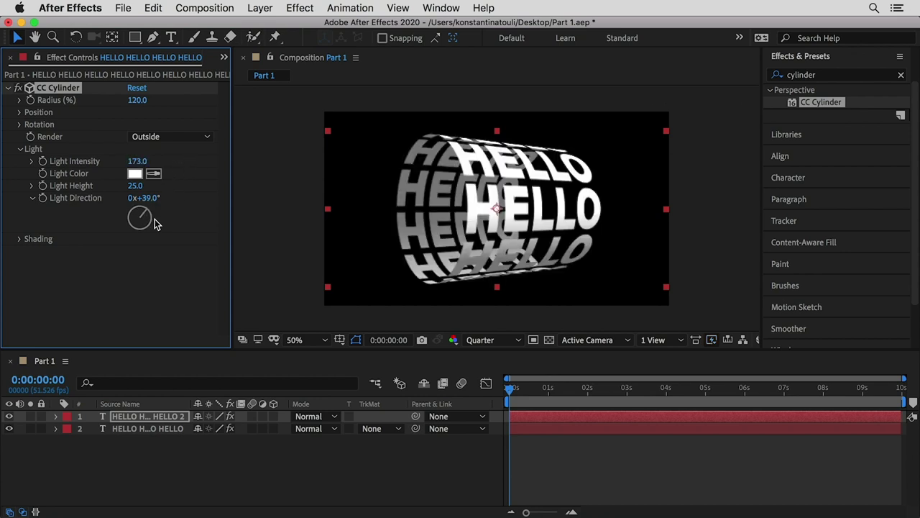
left_click_drag(146, 216, 150, 218)
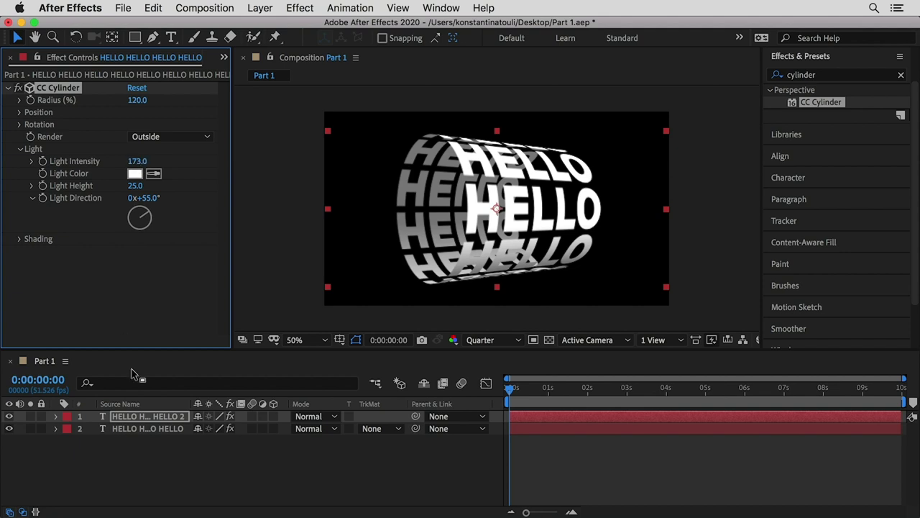
left_click_drag(151, 206, 150, 221)
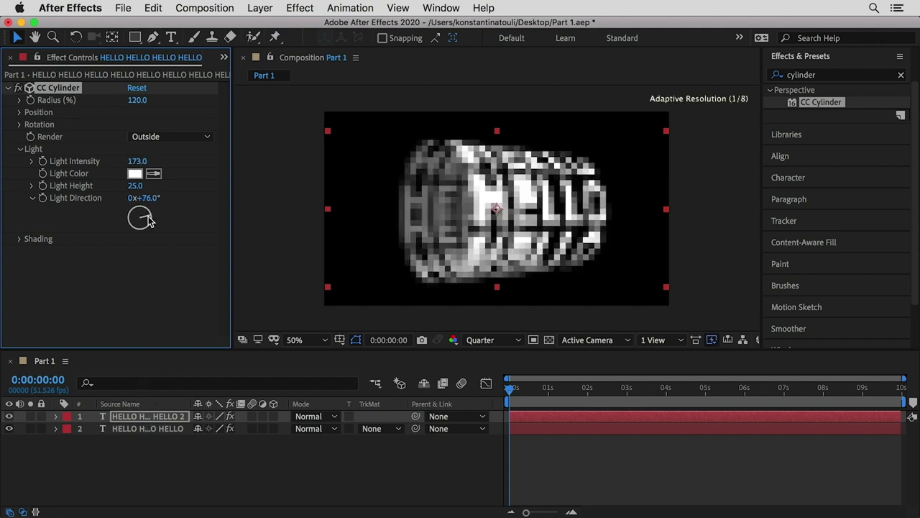
- Add a shape layer between the two HELLO layers and draw a rectangle covering the whole composition frame
left_click(152, 430)
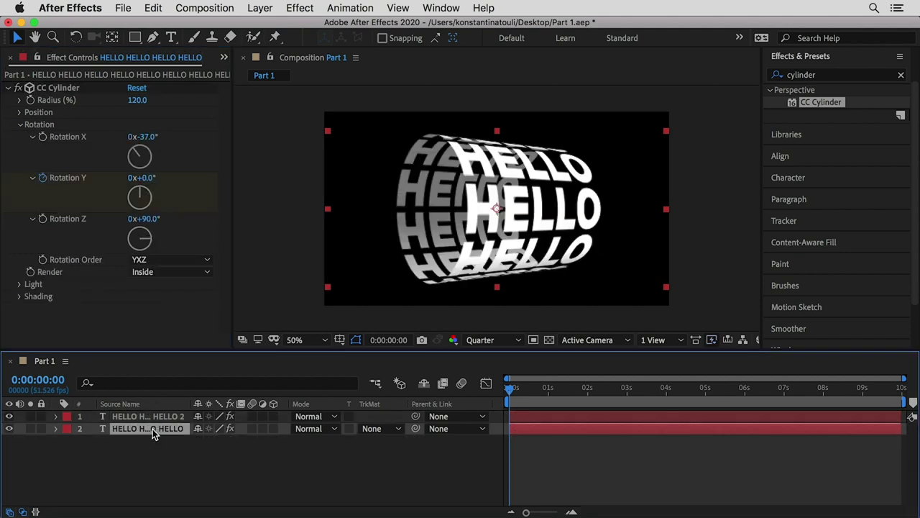
left_click(260, 8)
mouse_move(288, 25)
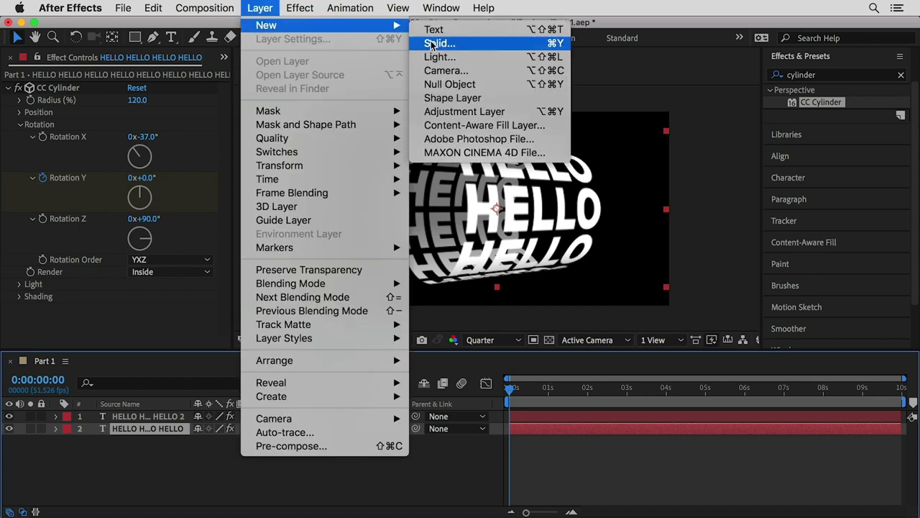
left_click(453, 98)
key("q")
mouse_move(324, 109)
left_mouse_down()
mouse_move(637, 267)
mouse_move(672, 312)
left_mouse_up()
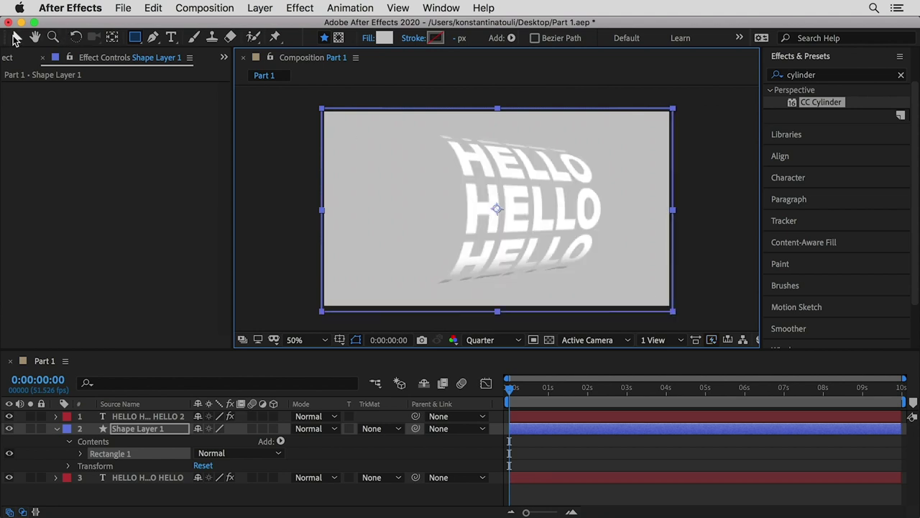
- Set the shape layer's blending mode to Stencil Luma and collapse its properties
left_click(17, 37)
left_click(309, 430)
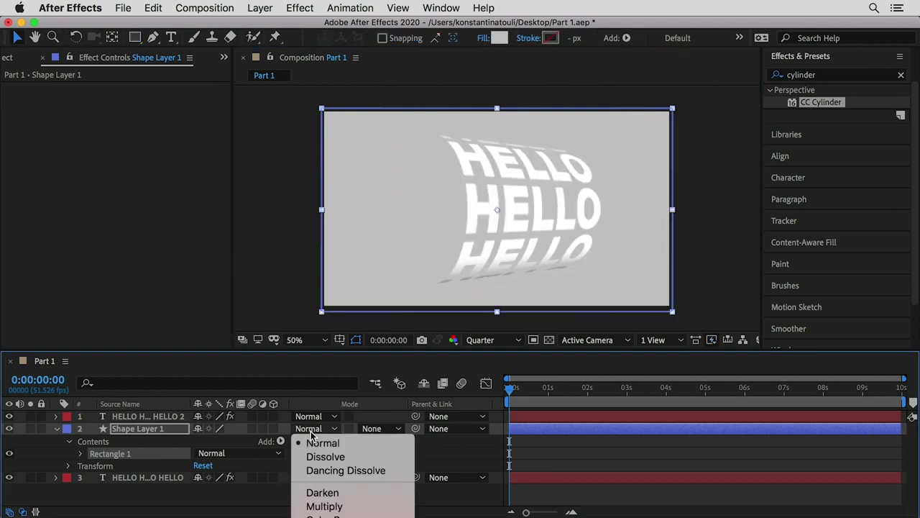
scroll(317, 447, "down", 3)
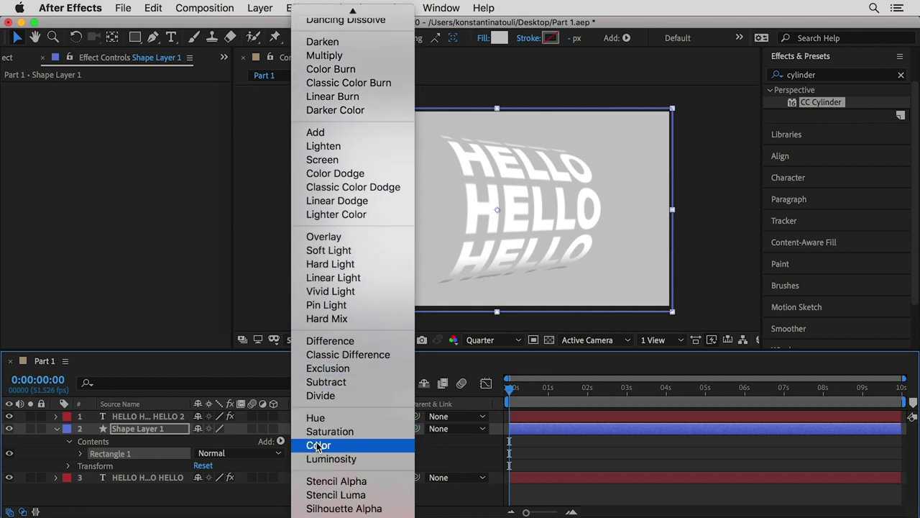
left_click(336, 494)
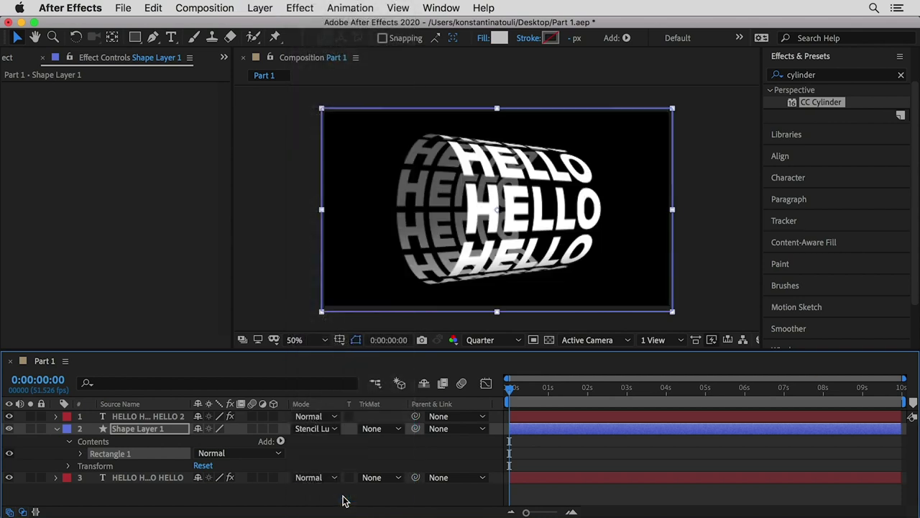
left_click(57, 428)
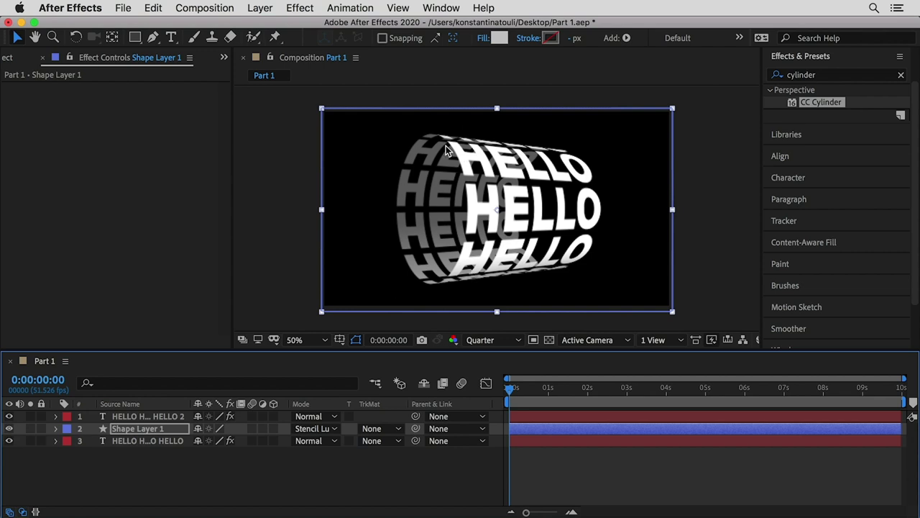
- Hide and show the shape layer to compare how it darkens the inside text
left_click(10, 429)
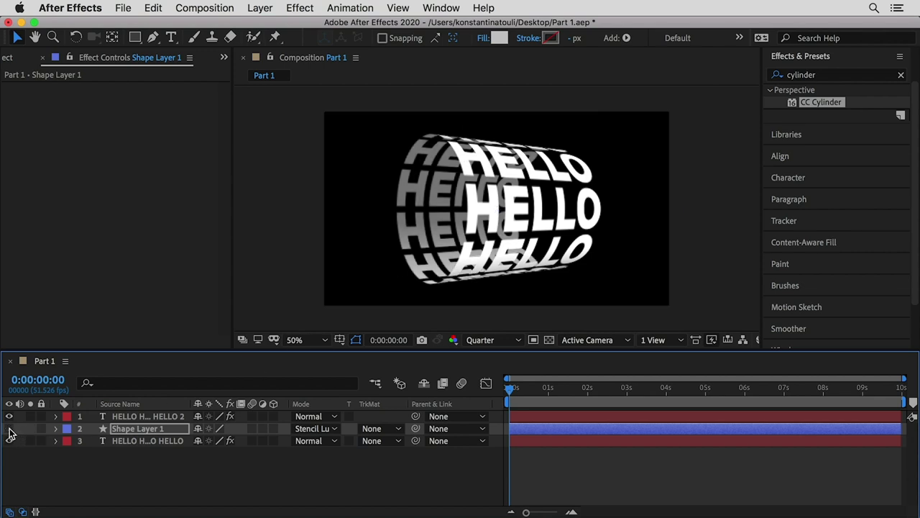
left_click(9, 428)
left_click(10, 428)
left_click(10, 428)
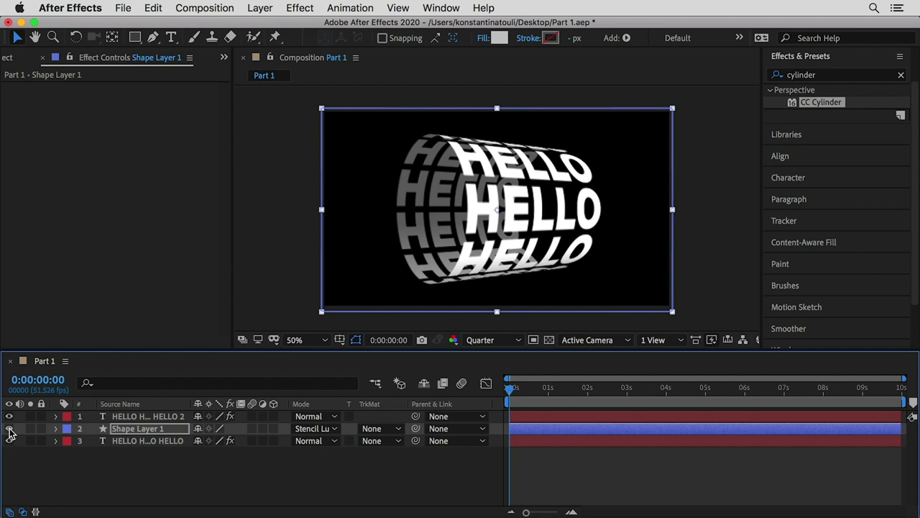
- Darken the shape layer's fill to the grey B7B5B5
left_click(497, 37)
left_click_drag(472, 229, 471, 242)
key("Return")
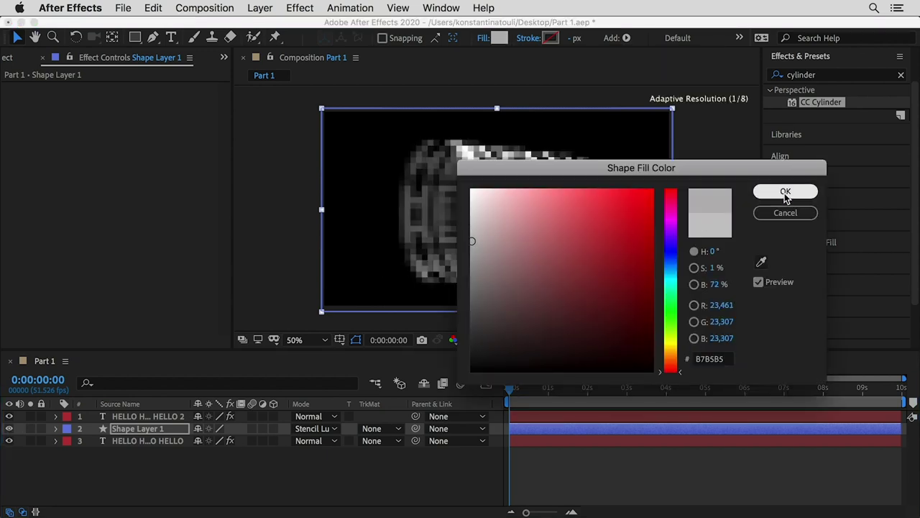
left_click(255, 224)
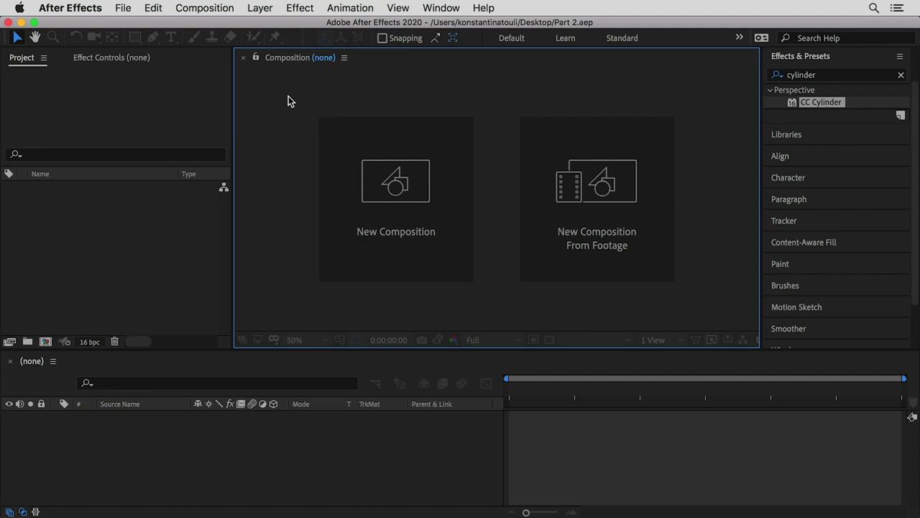
- In the Part 2 project, create a new 1920 × 1080 px composition lasting 10 seconds, keeping the default name
left_click(205, 8)
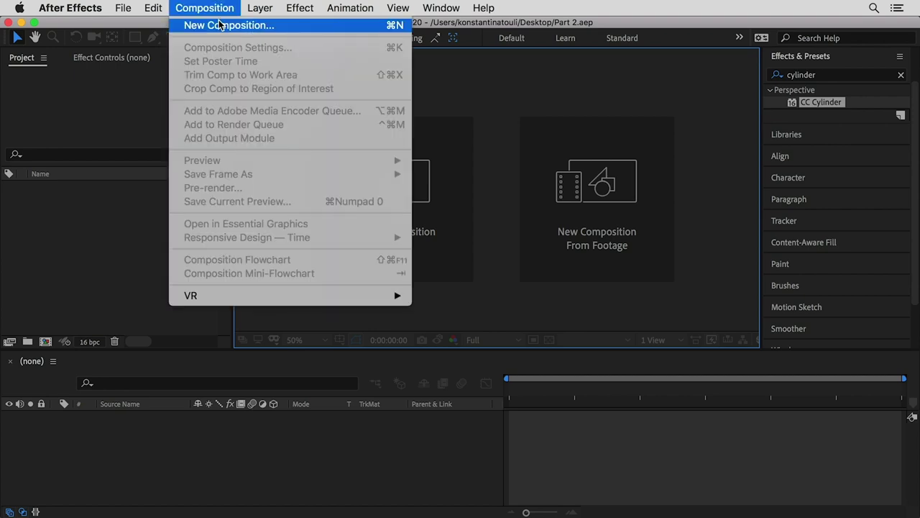
left_click(221, 24)
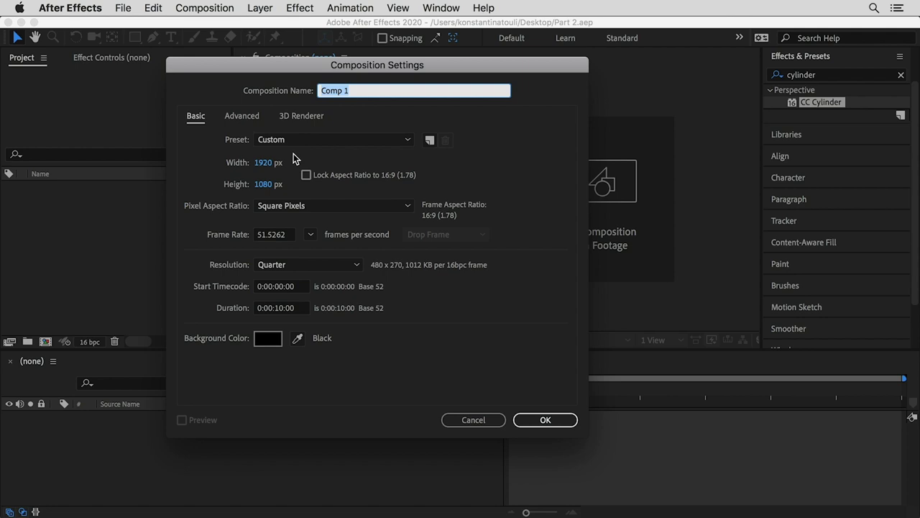
left_click(538, 419)
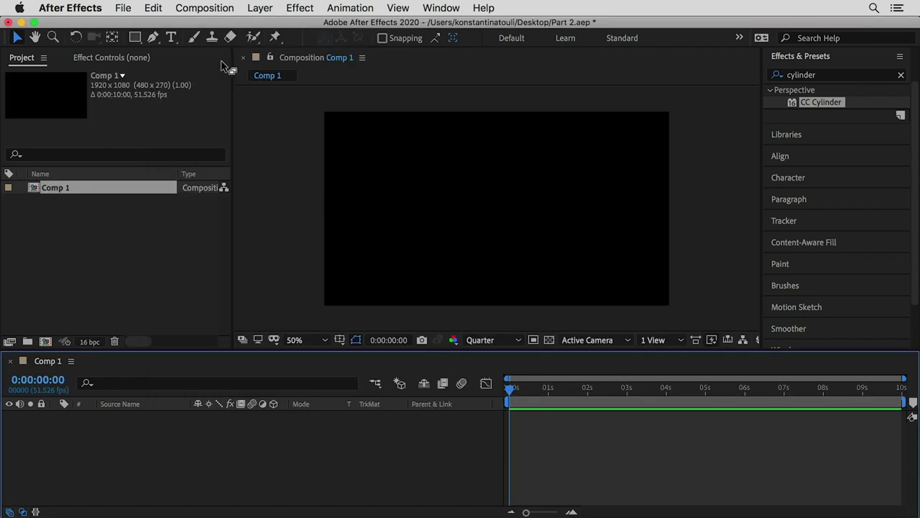
- Add a text layer reading HELLO in the upper-left area of the composition frame
left_click(171, 36)
left_click(371, 162)
type("HELL")
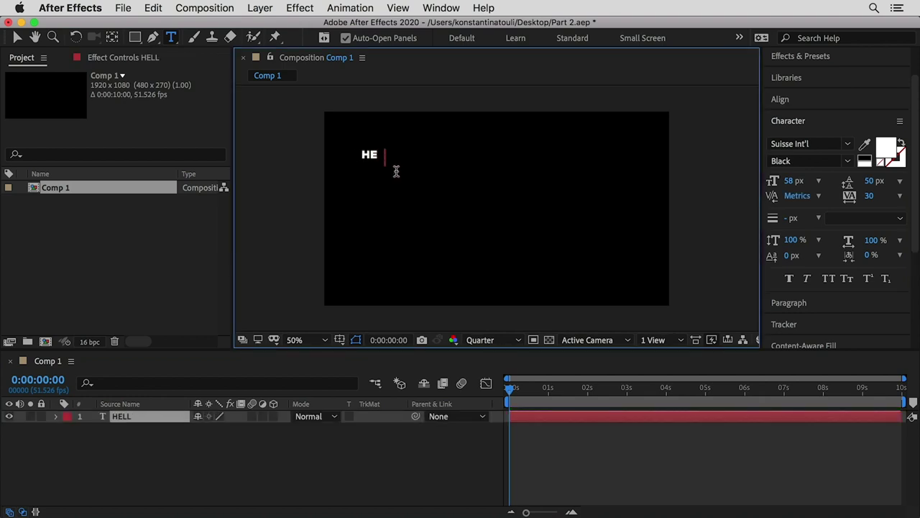
type("OO")
key("BackSpace")
- Copy the word HELLO and paste it after itself so the line reads HELLO HELLO
double_click(370, 153)
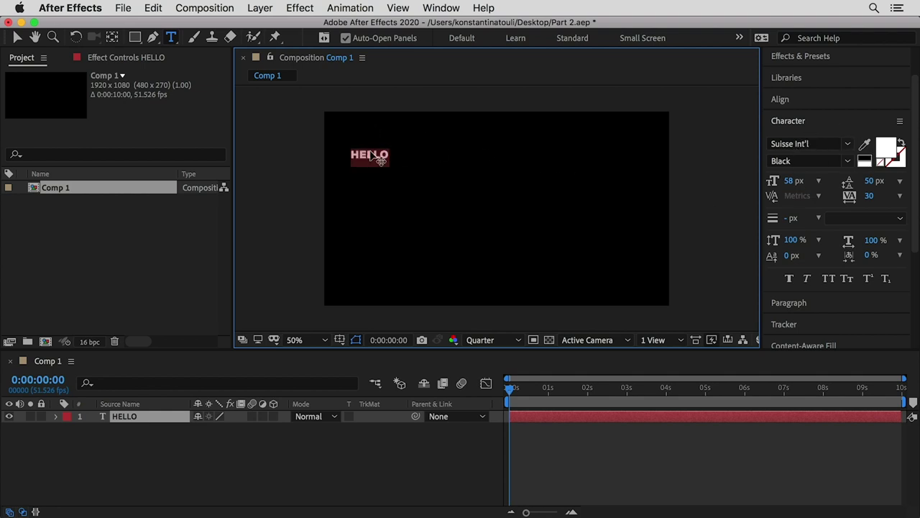
left_click(370, 152)
key("BackSpace")
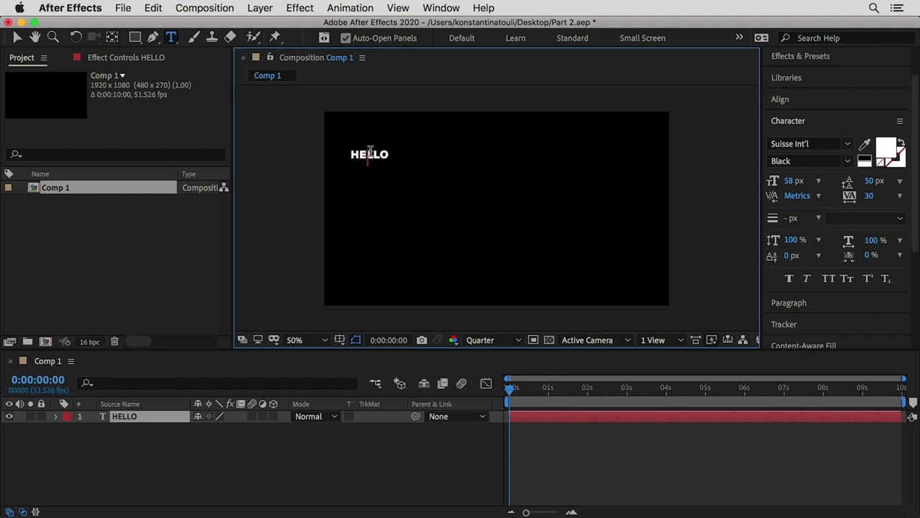
double_click(379, 154)
key("super+c")
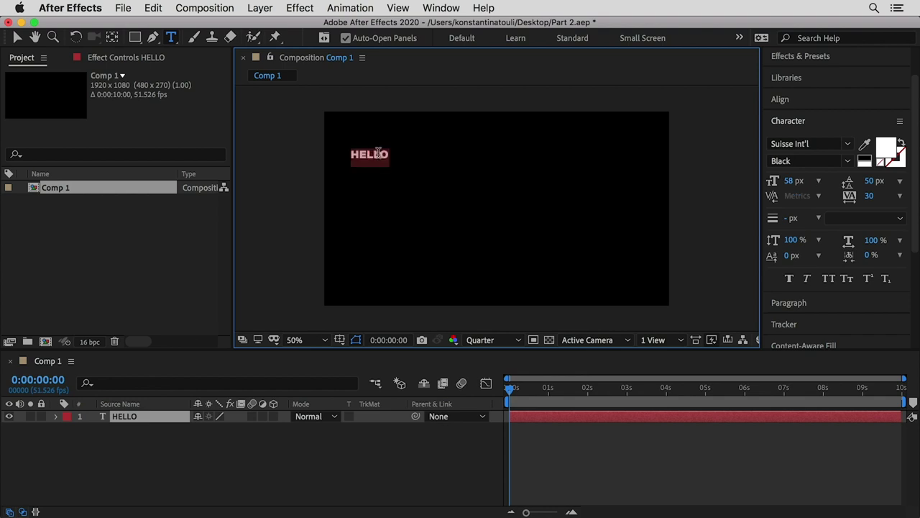
left_click(379, 153)
key("super+v")
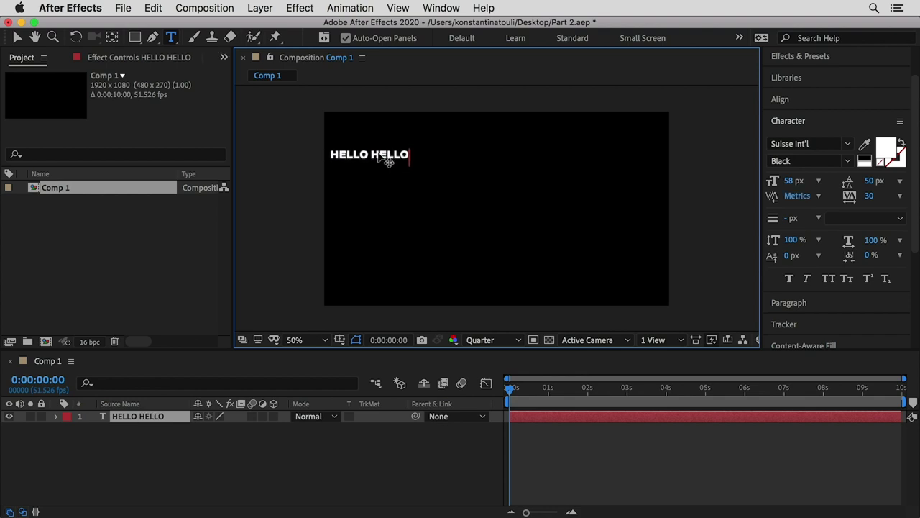
- Paste a third HELLO at the end of the line and move the text to the upper centre of the frame
key("super+v")
left_click(18, 37)
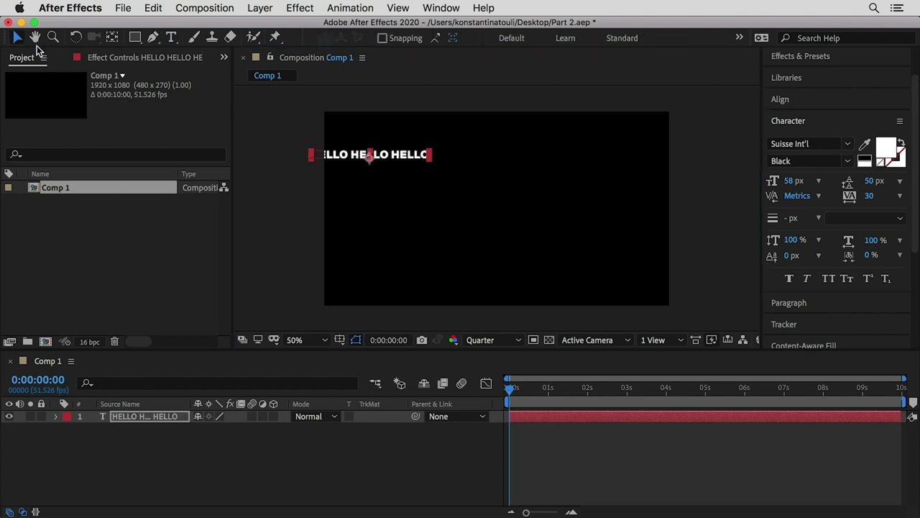
left_click_drag(418, 160, 546, 143)
- Copy the HELLO HELLO HELLO line and paste it below itself until the text block has six identical lines
double_click(537, 141)
key("ctrl+c")
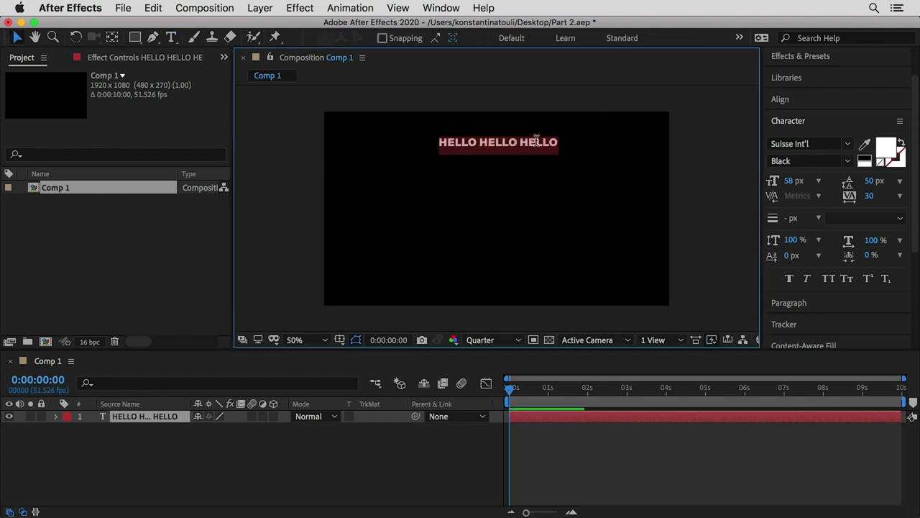
key("Right")
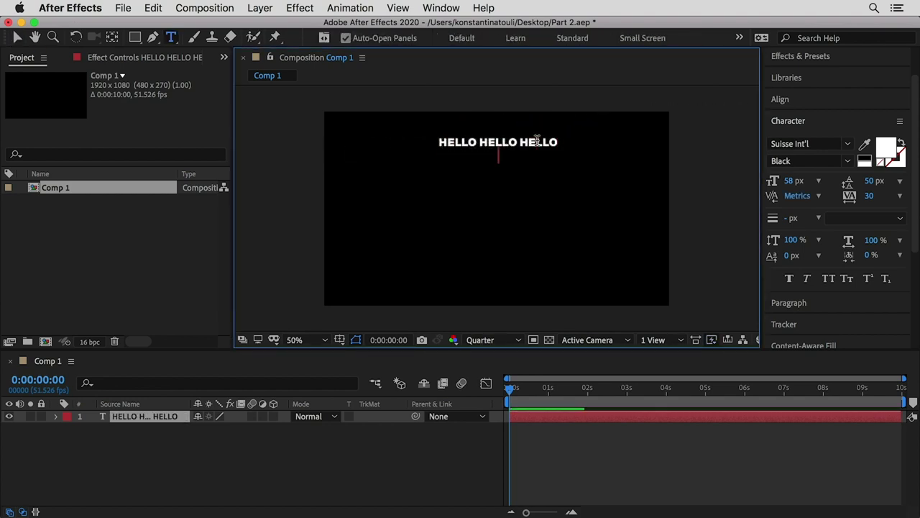
key("ctrl+v")
key("ctrl+v")
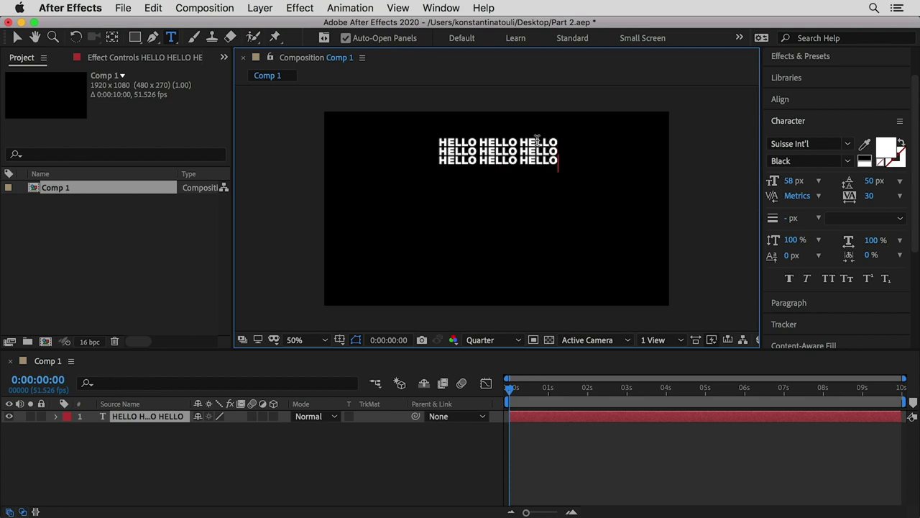
key("ctrl+v")
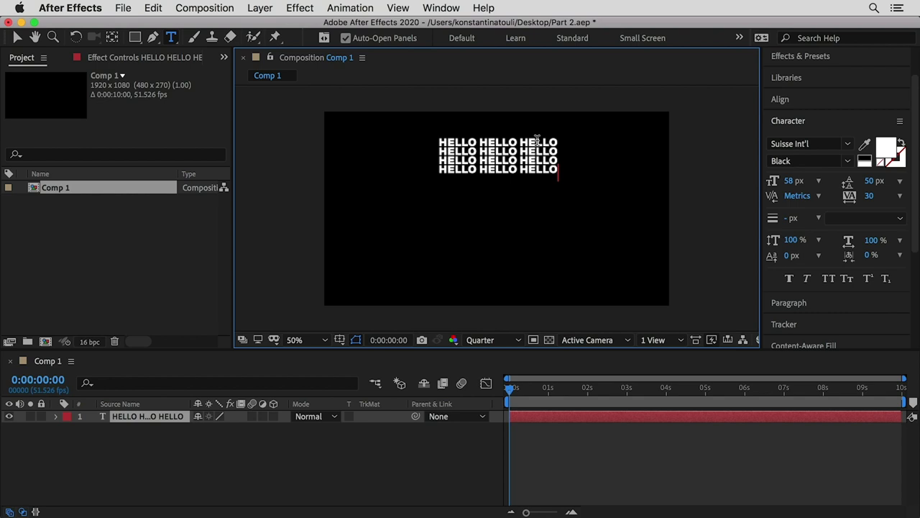
key("ctrl+v")
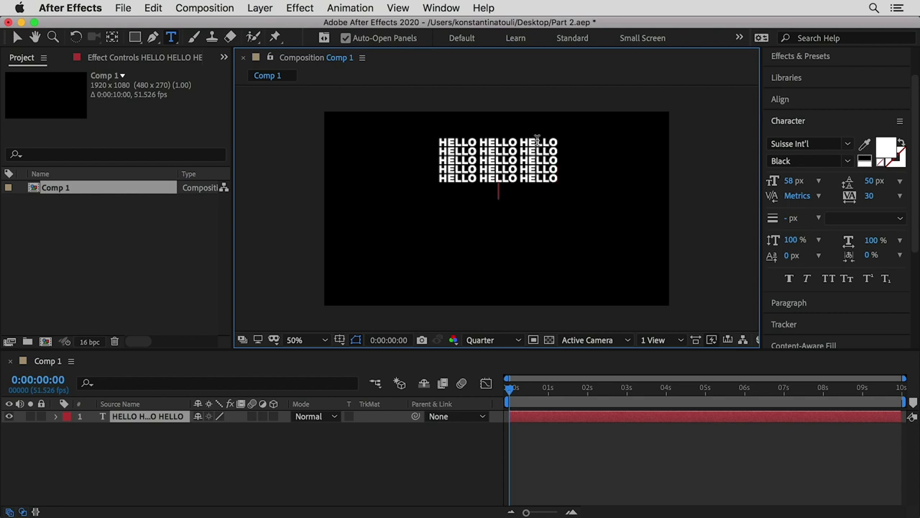
key("ctrl+v")
left_click(19, 37)
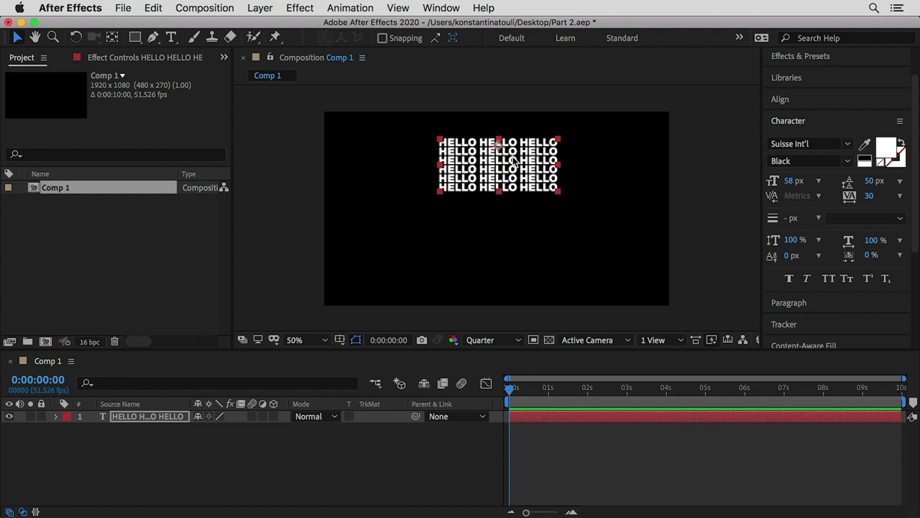
- Centre the anchor point within the six-line text block's content
right_click(485, 145)
mouse_move(550, 208)
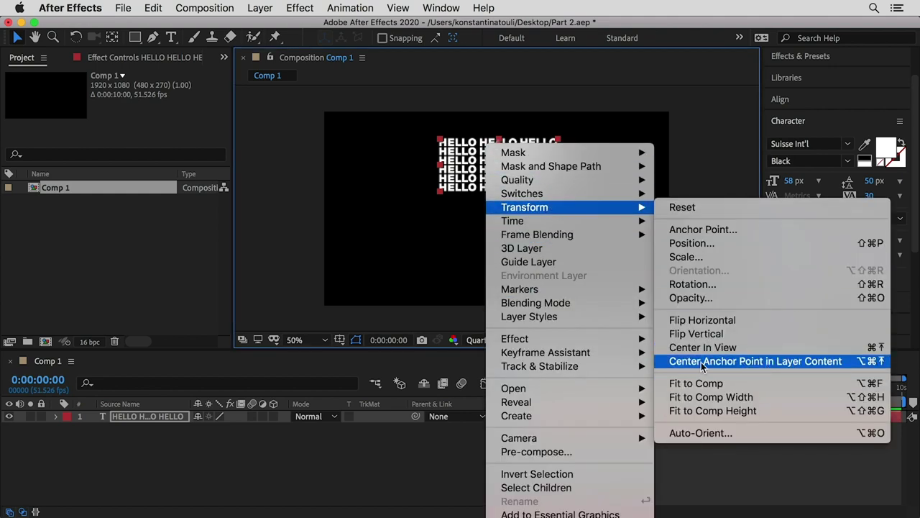
left_click(817, 365)
- Centre the text block in the composition and scale it up proportionally to nearly the full frame width
right_click(486, 160)
mouse_move(545, 221)
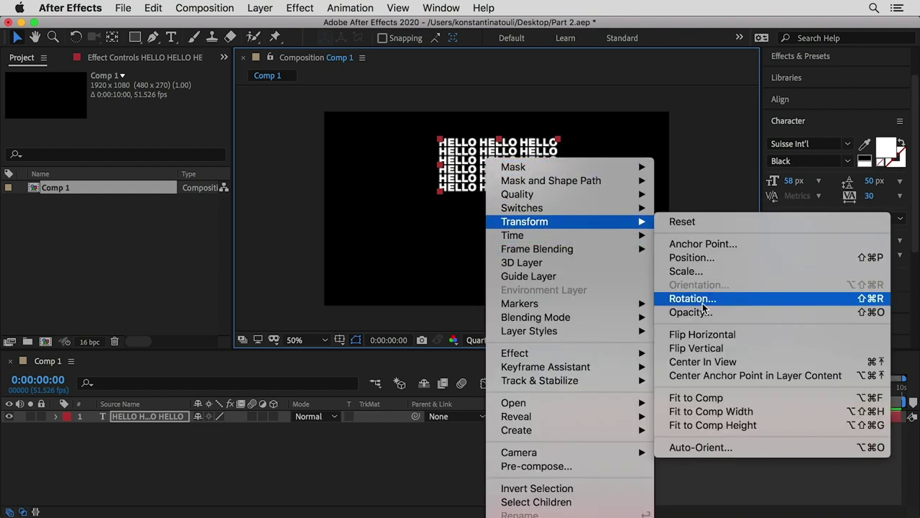
left_click(726, 362)
left_click_drag(557, 184, 664, 138)
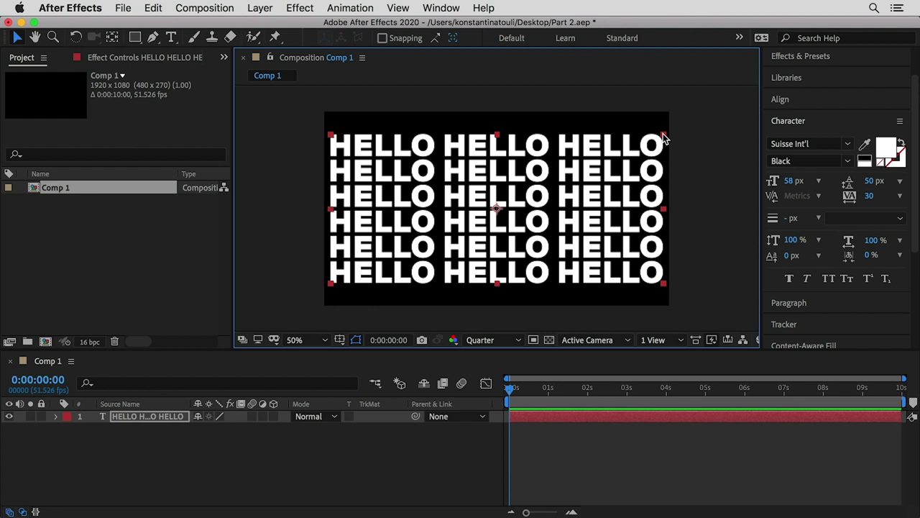
- Apply the CC Cylinder effect to the HELLO text layer and set its Render option to Outside
left_click(784, 57)
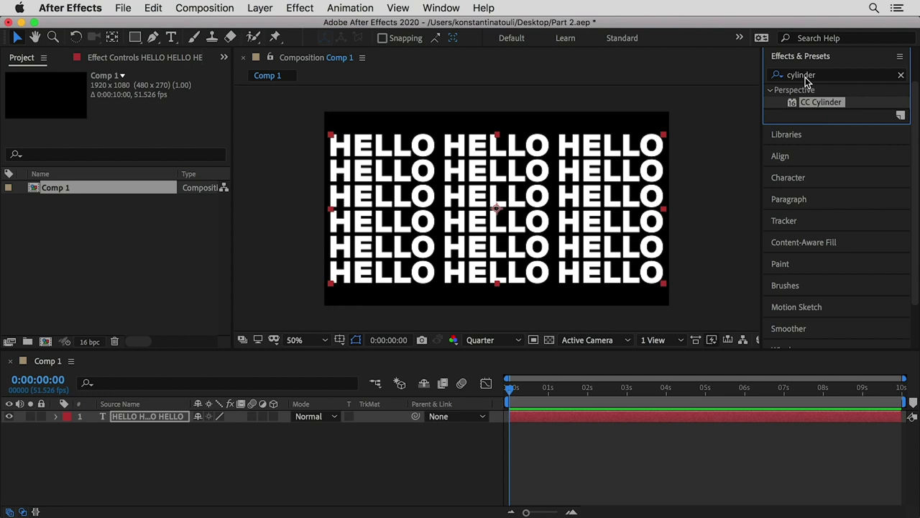
left_click_drag(817, 103, 549, 192)
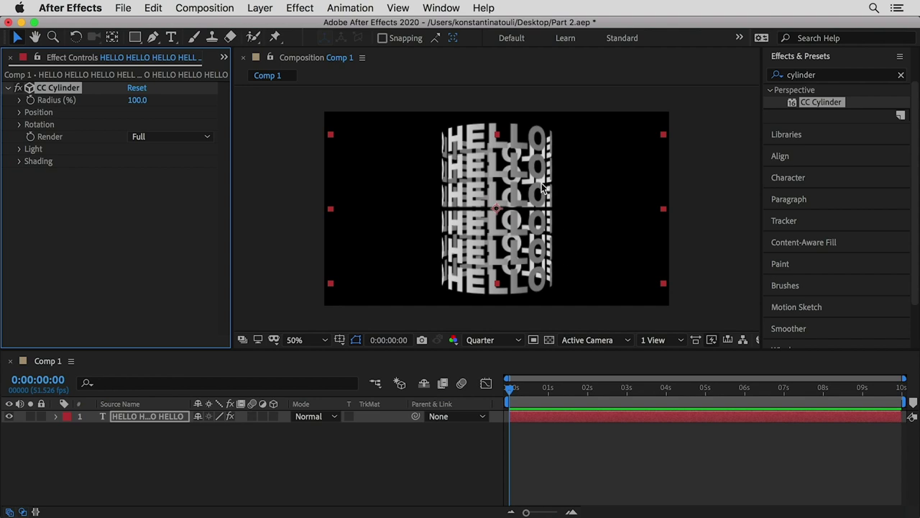
left_click(169, 136)
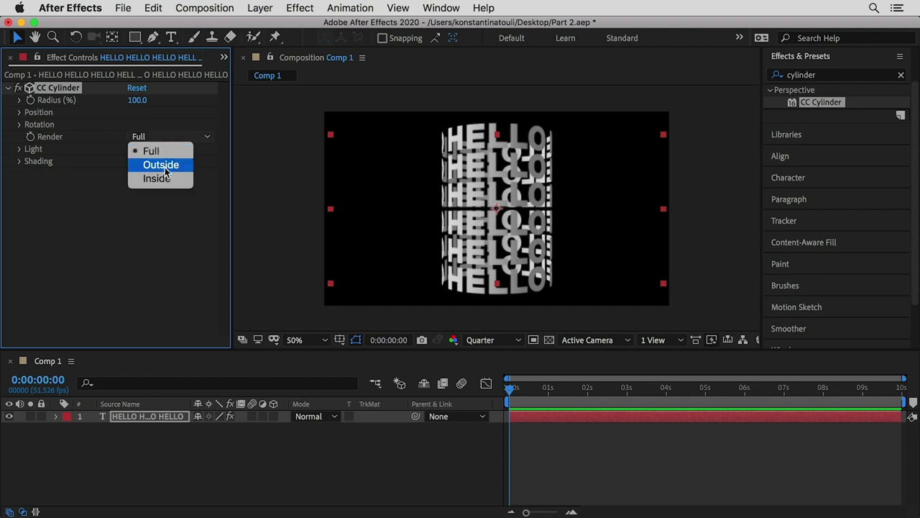
left_click(164, 170)
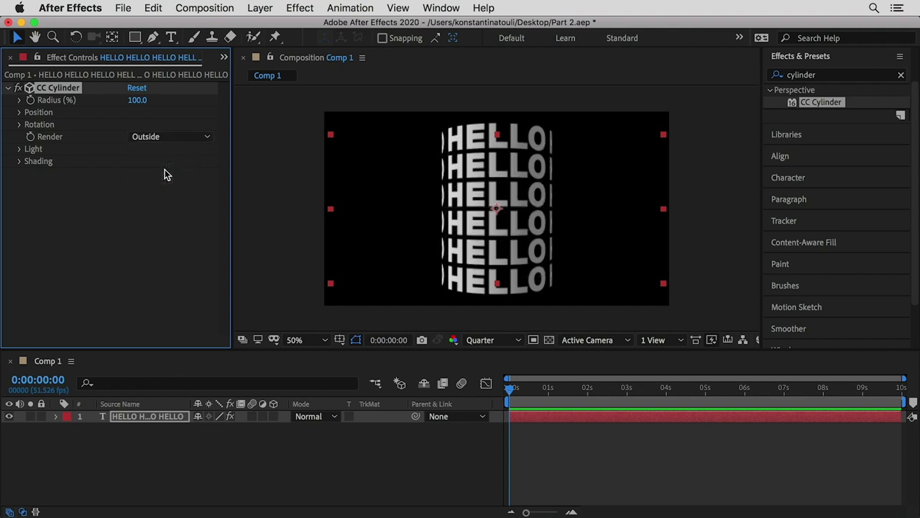
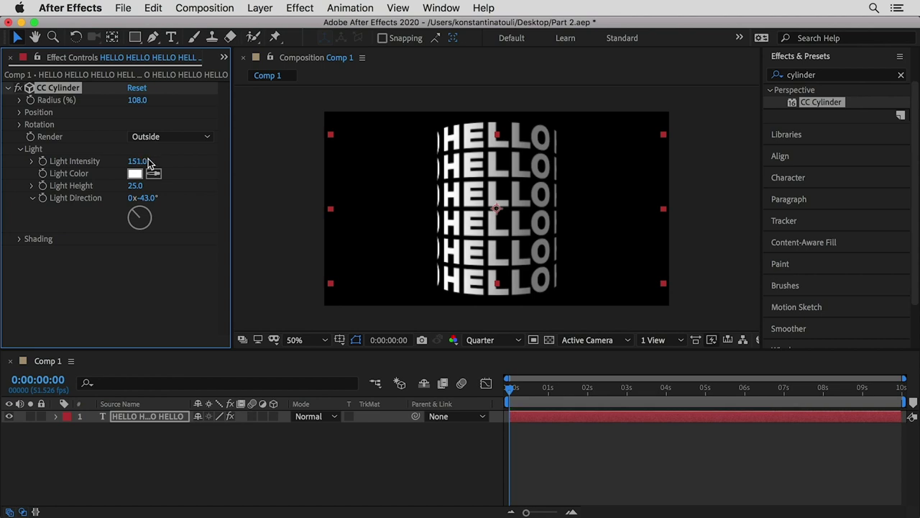
- In the CC Cylinder shading settings, set Ambient to 59
left_click(20, 239)
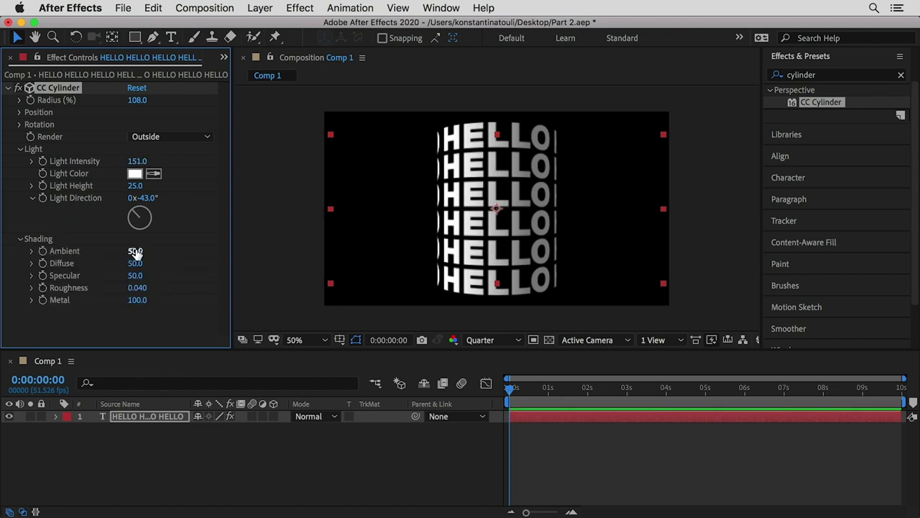
left_click_drag(135, 252, 140, 253)
left_click(143, 254)
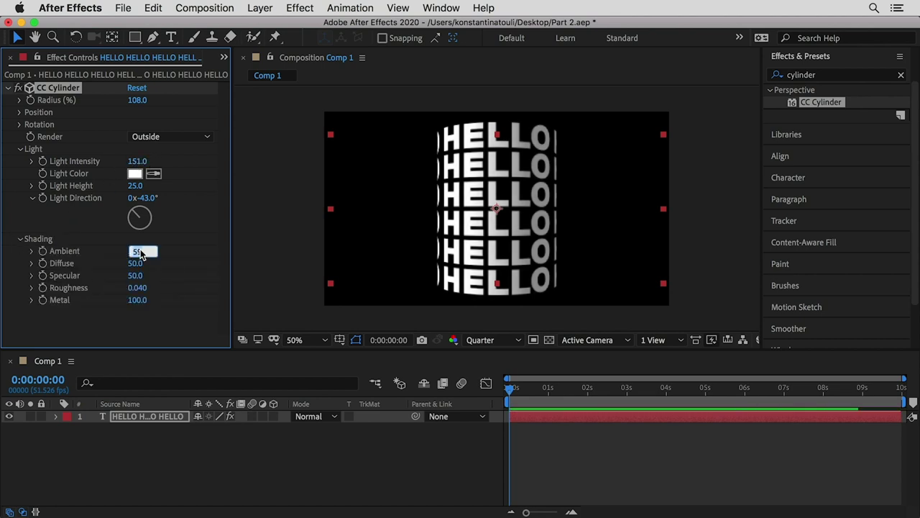
type("59")
left_click(151, 290)
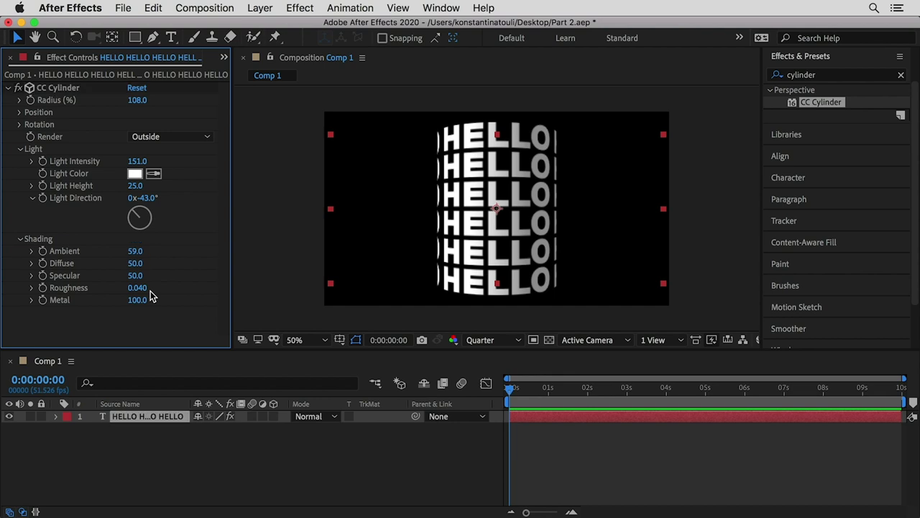
- Pre-compose the HELLO text layer into a new composition named part 2, moving all attributes into it
right_click(138, 417)
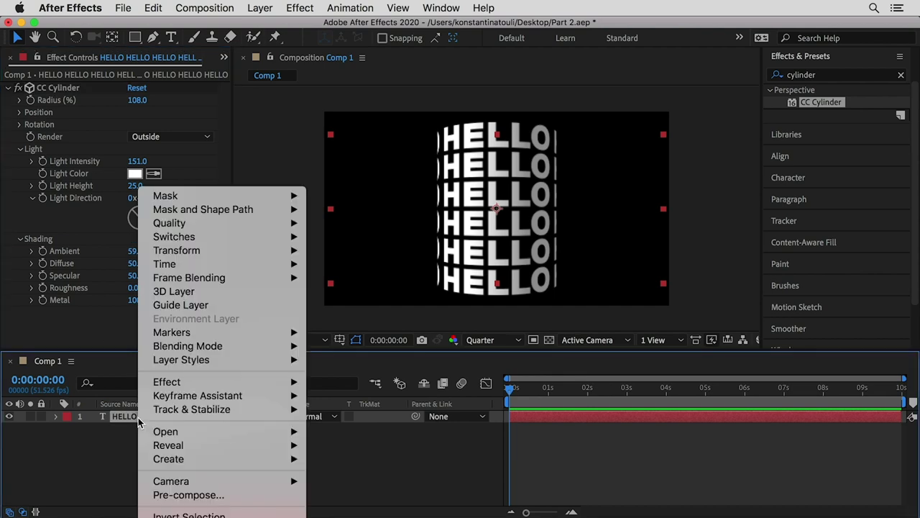
left_click(190, 495)
type("pa")
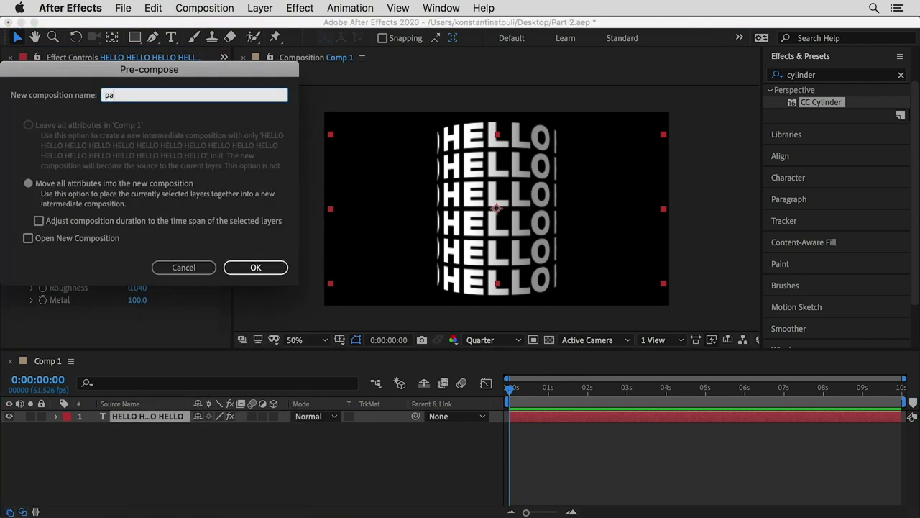
type("rt 2")
key("Return")
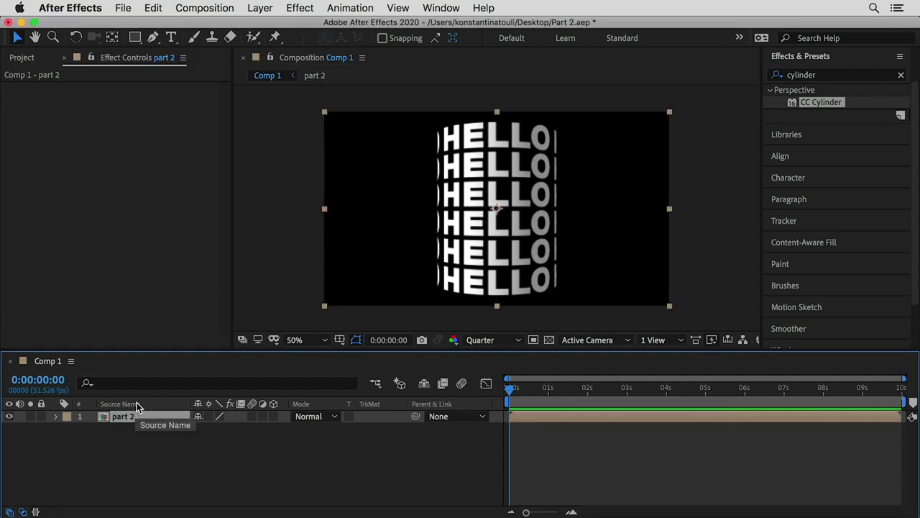
left_click(136, 431)
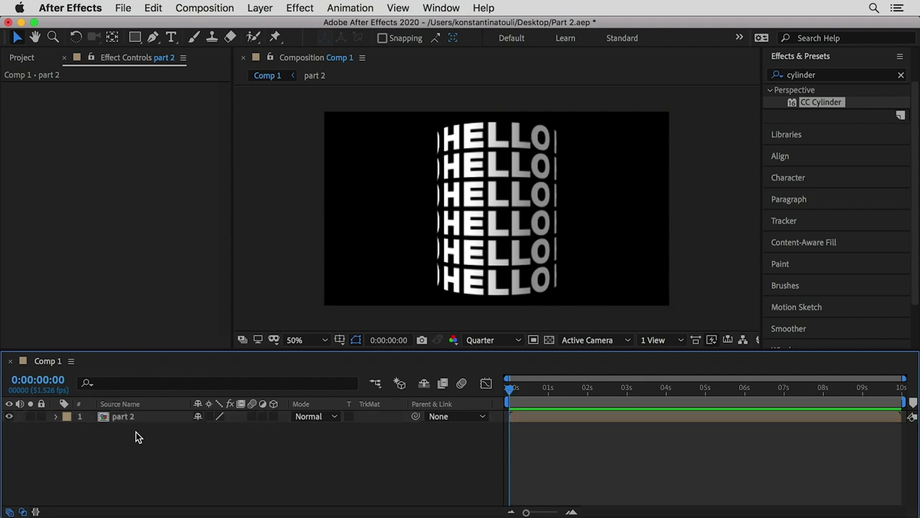
- Duplicate the part 2 layer and place the copy directly to the left of the original cylinder
left_click(131, 423)
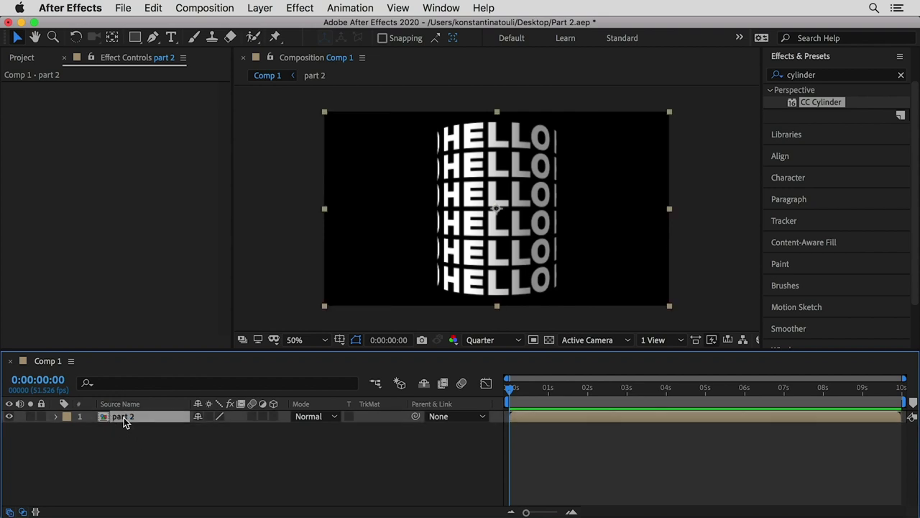
key("super+d")
left_click_drag(554, 242, 424, 249)
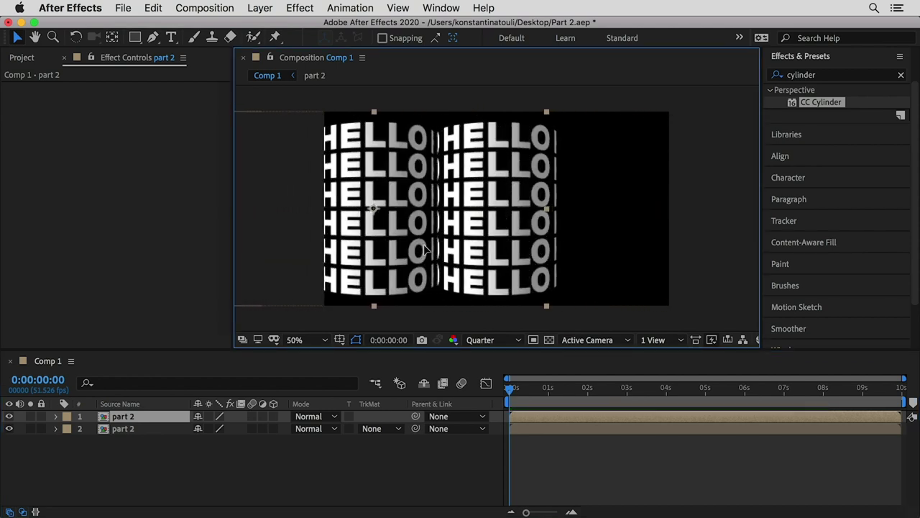
- Duplicate the left part 2 cylinder and place the new copy directly to the right of the middle cylinder
left_click(137, 417)
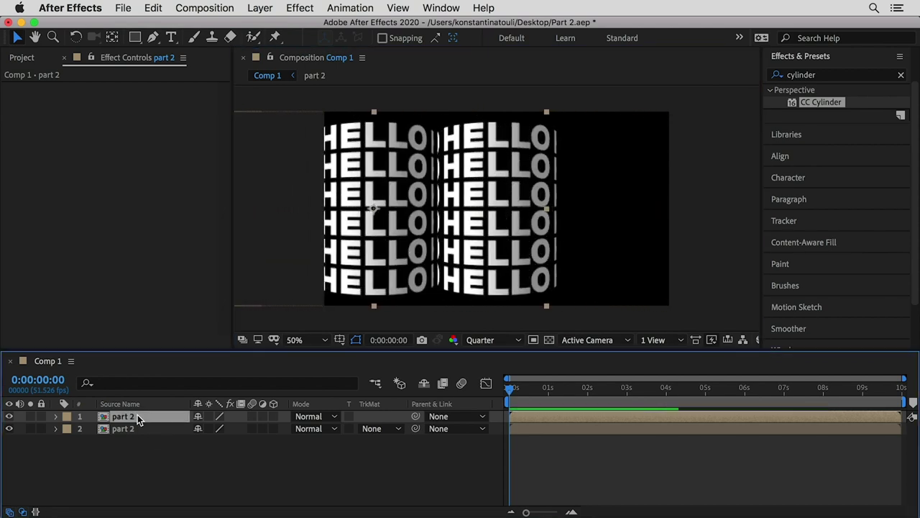
key("super+d")
left_click_drag(526, 281, 604, 282)
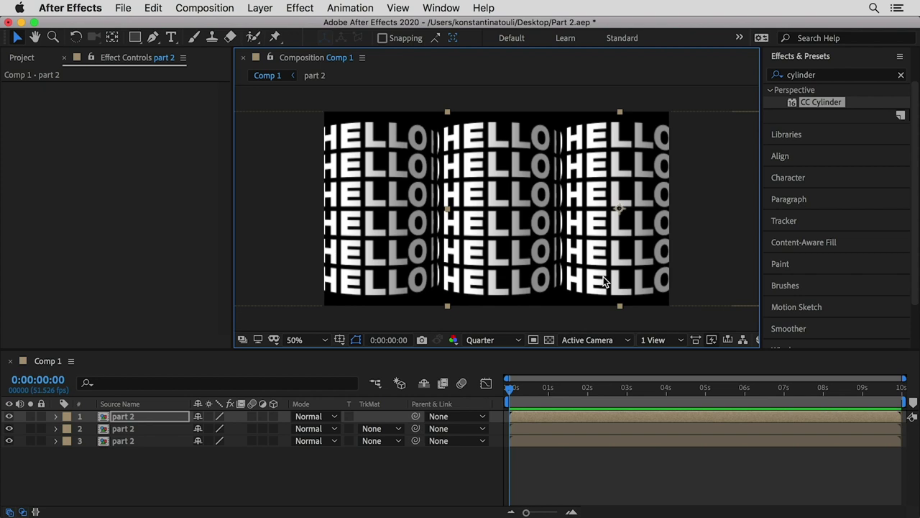
- Open the part 2 precomposition and try turning the text layer's CC Cylinder with Rotation Y, undoing the trial rotation
left_click(104, 422)
double_click(104, 421)
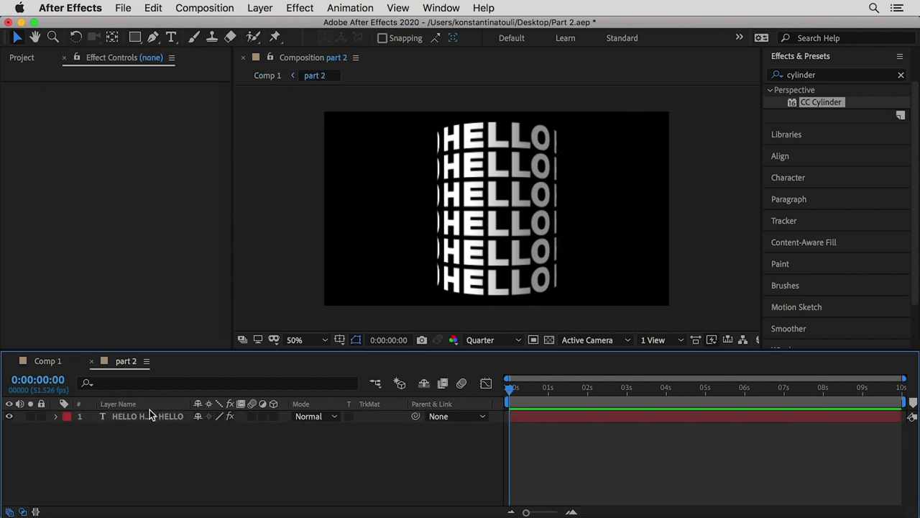
left_click(138, 417)
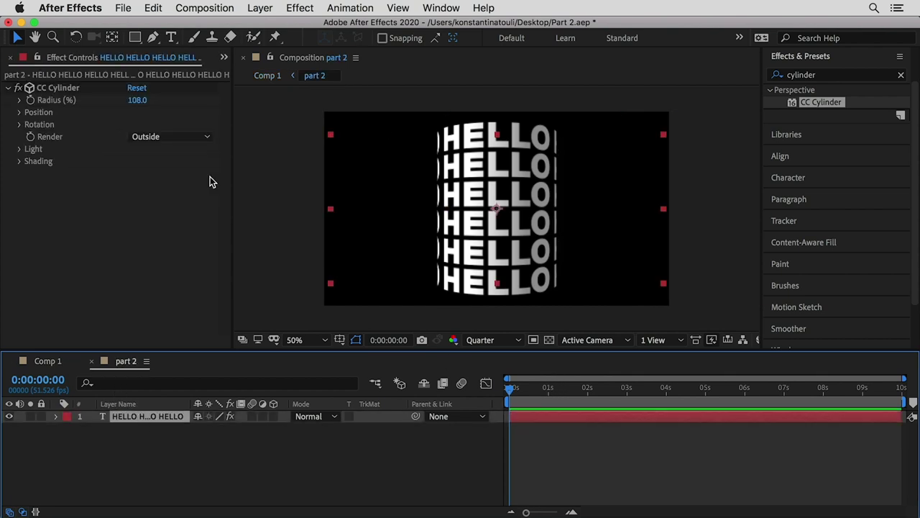
left_click(20, 125)
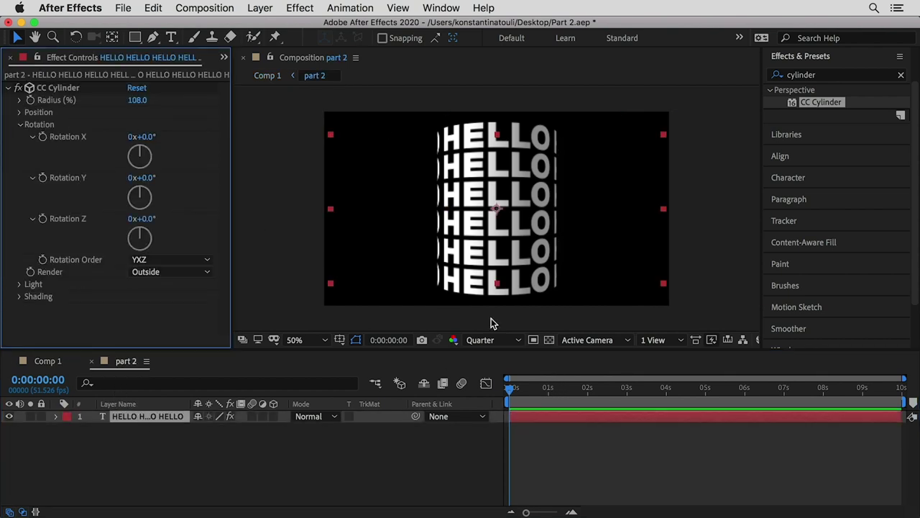
mouse_move(139, 196)
left_mouse_down()
mouse_move(151, 202)
mouse_move(141, 209)
left_mouse_up()
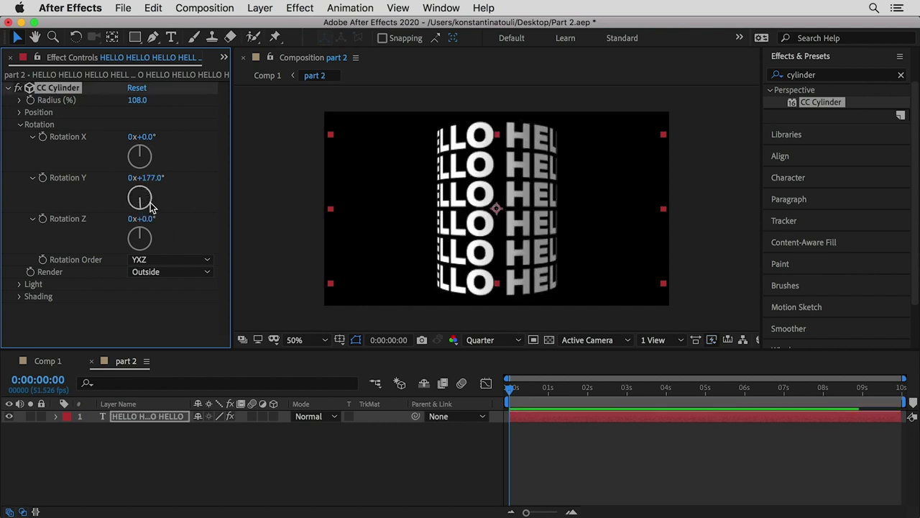
key("super+z")
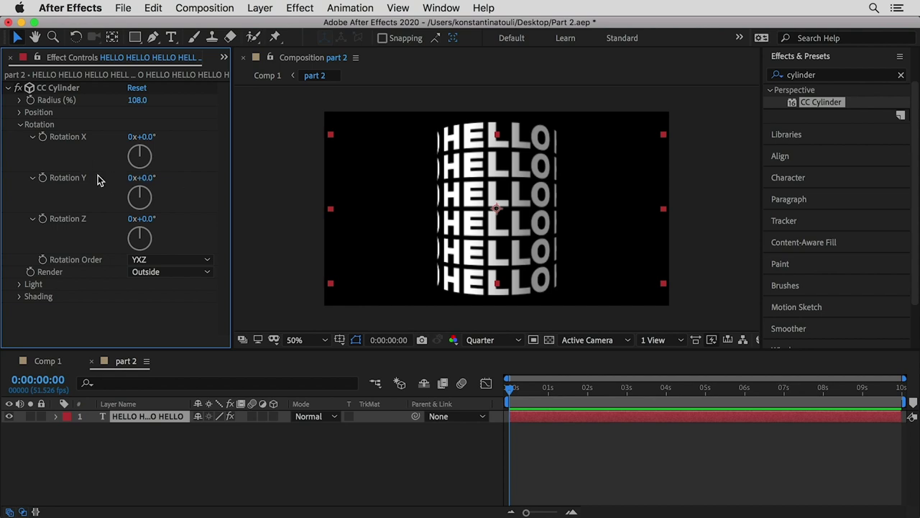
- Keyframe the CC Cylinder's Rotation Y from 0x+0.0° at the first frame to 1x+0.0° at 0:00:09:50
left_click(43, 176)
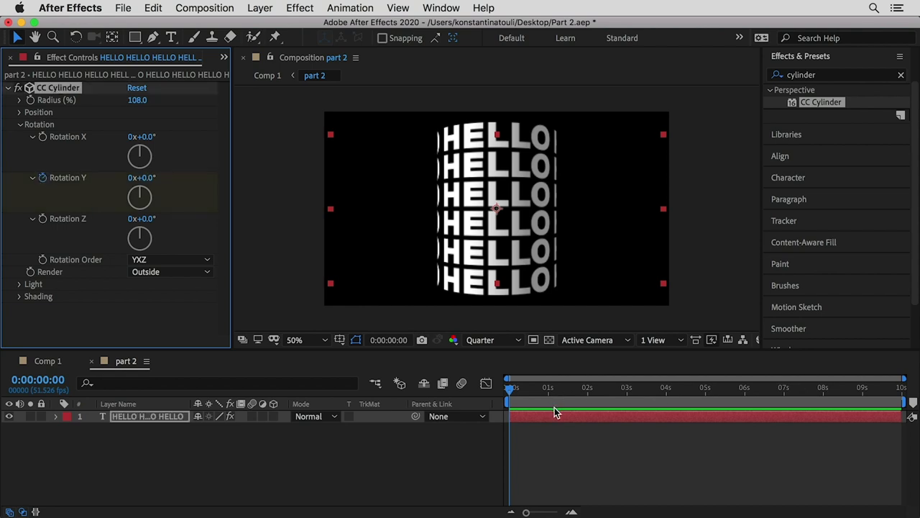
key("u")
left_click(833, 388)
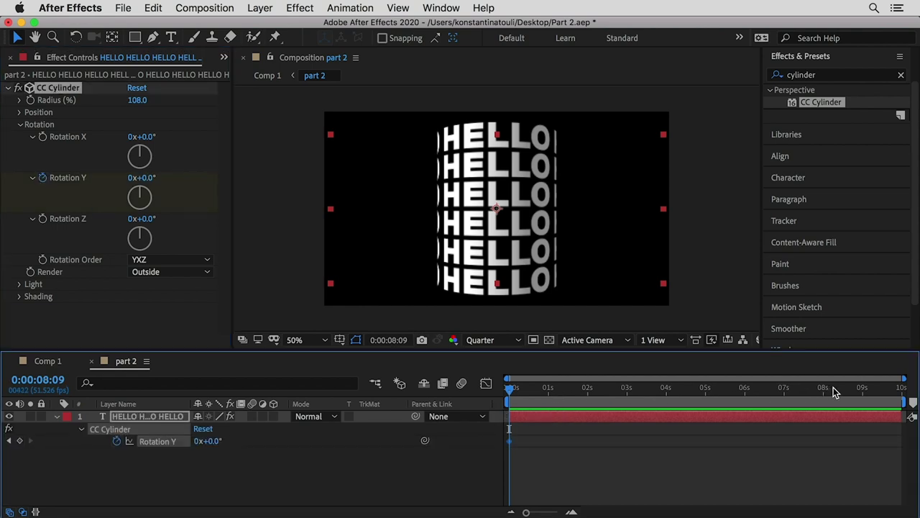
left_click_drag(833, 387, 903, 388)
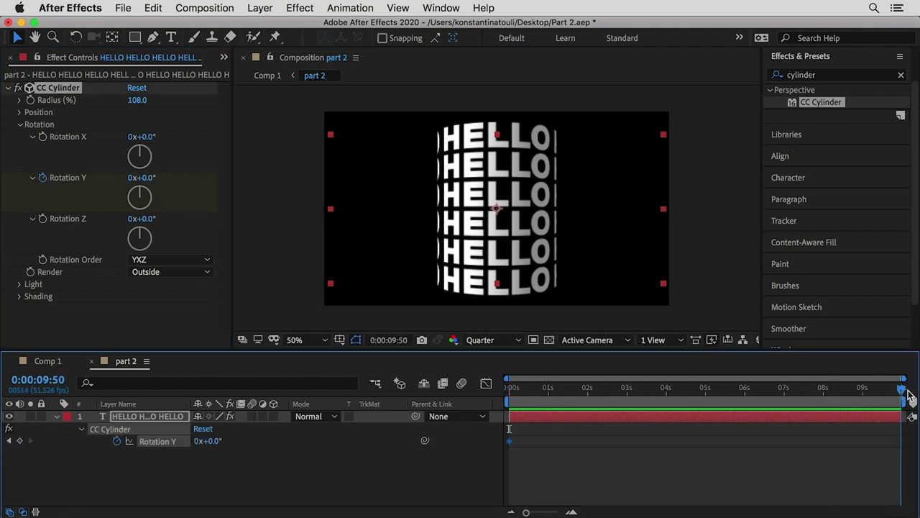
left_click(133, 178)
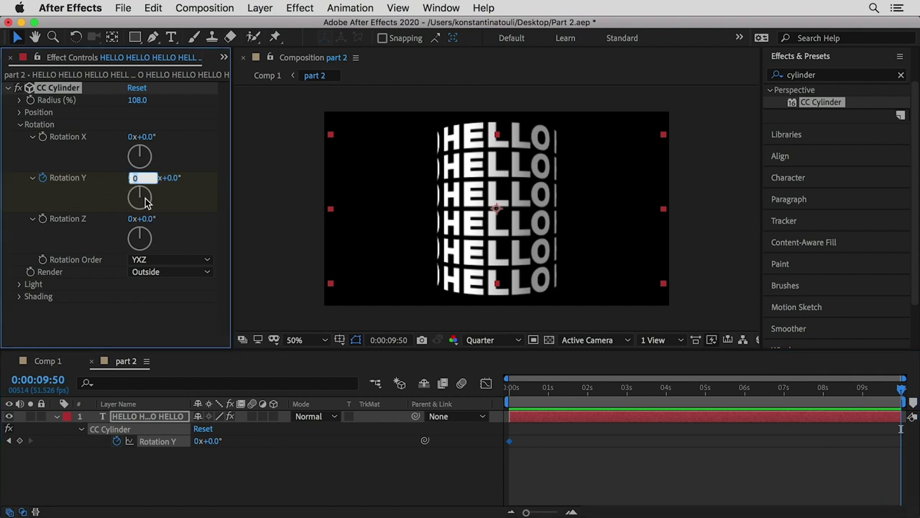
type("1")
key("Return")
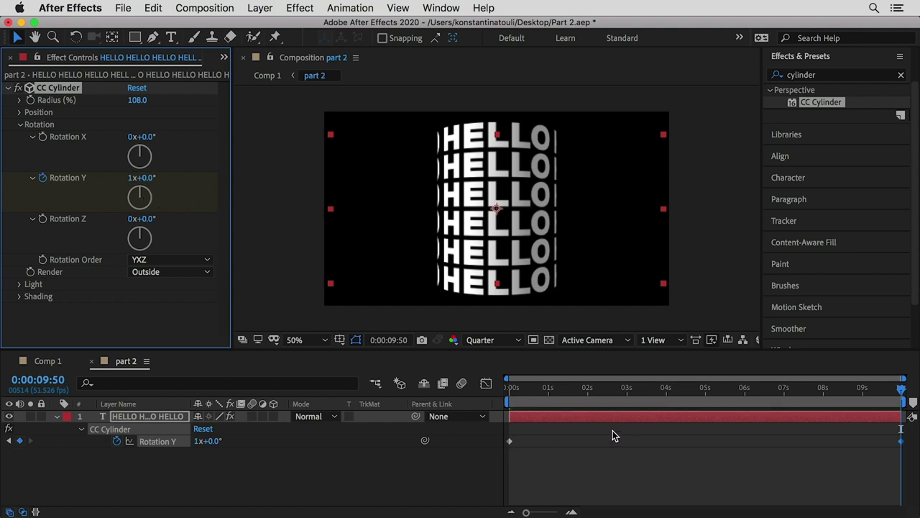
- Preview the cylinder rotation in the part 2 composition and with all three columns in Comp 1
key("space")
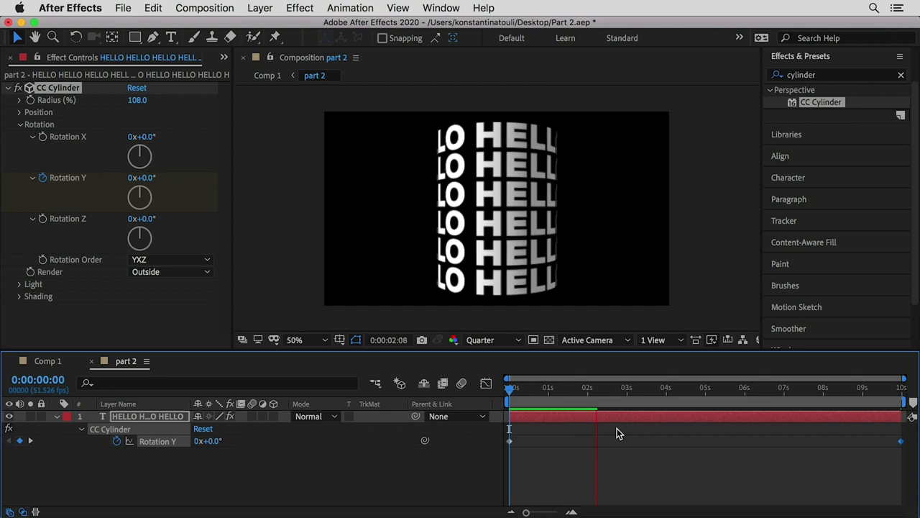
key("space")
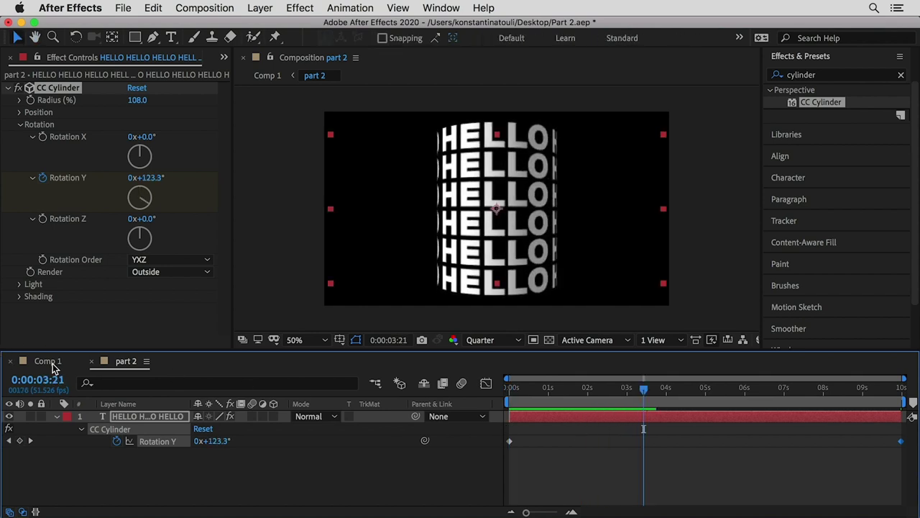
left_click(51, 363)
left_click(509, 394)
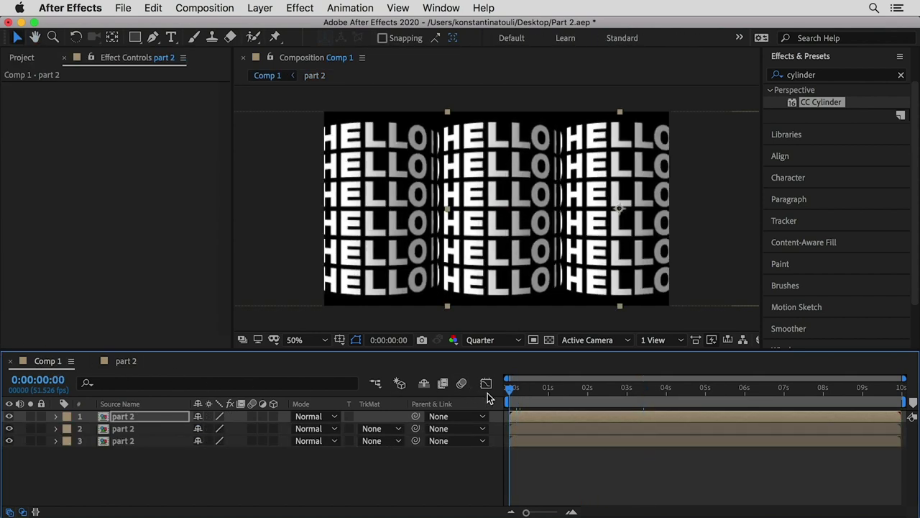
key("space")
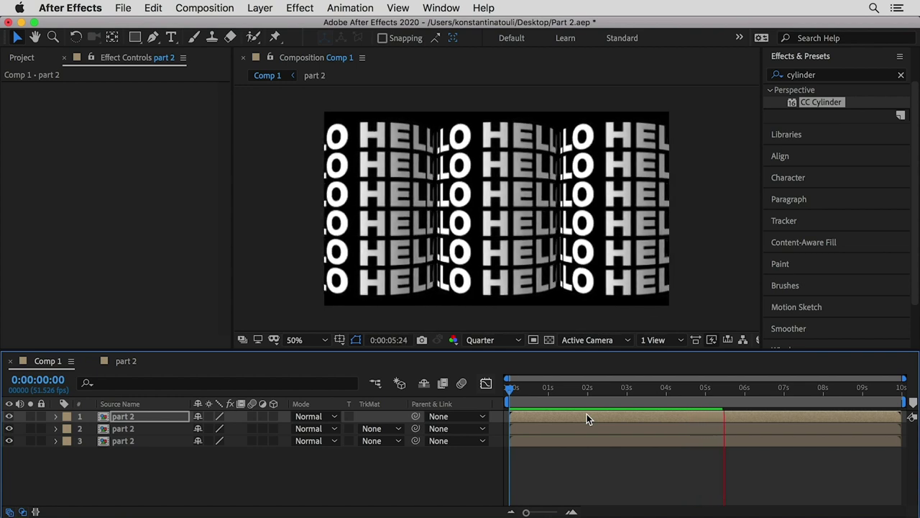
key("space")
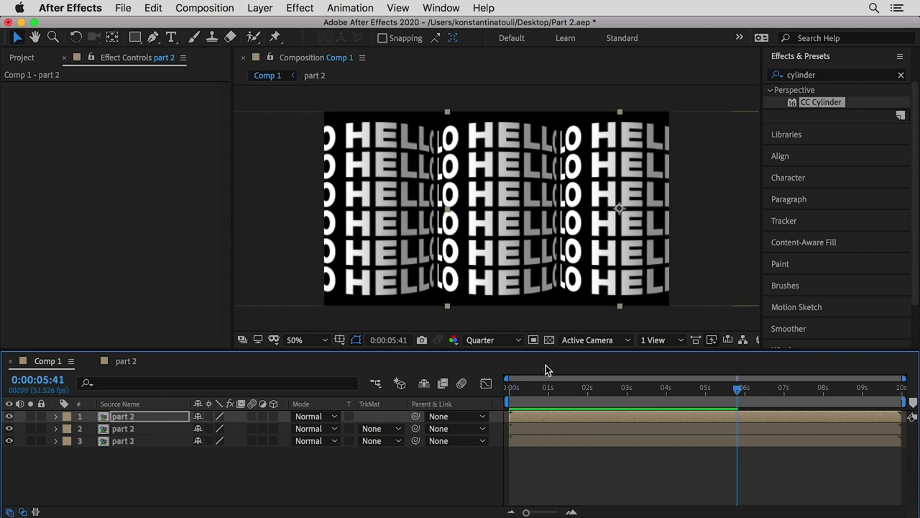
- In part 2, set the CC Cylinder's Light Intensity to 126 and Light Direction to -49°, and return to Comp 1
left_click(129, 364)
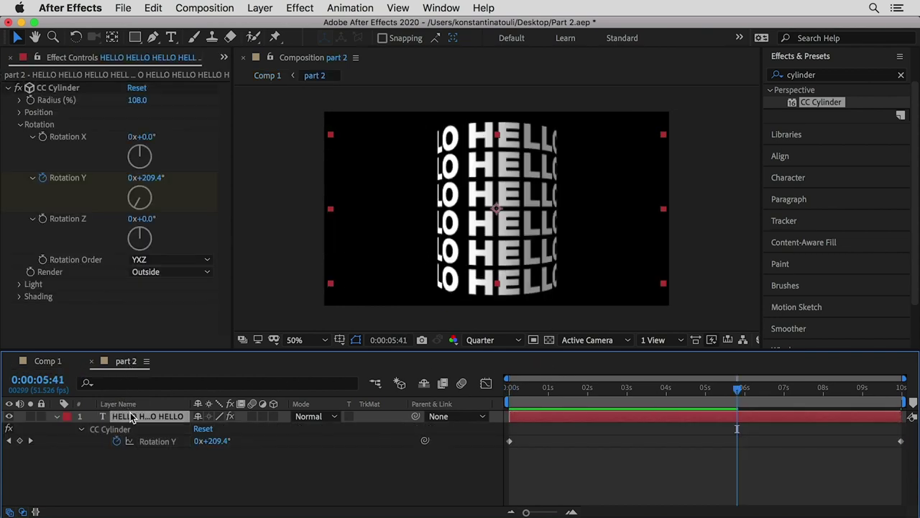
left_click(21, 124)
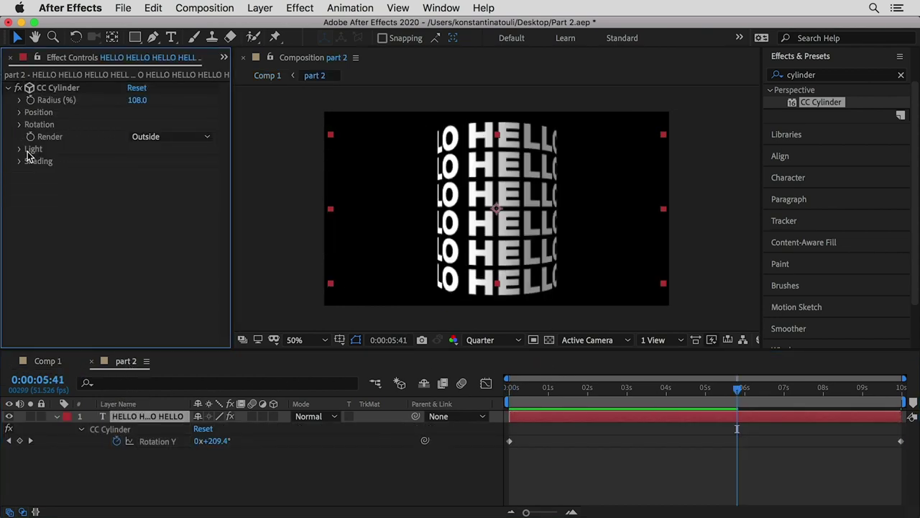
left_click(19, 149)
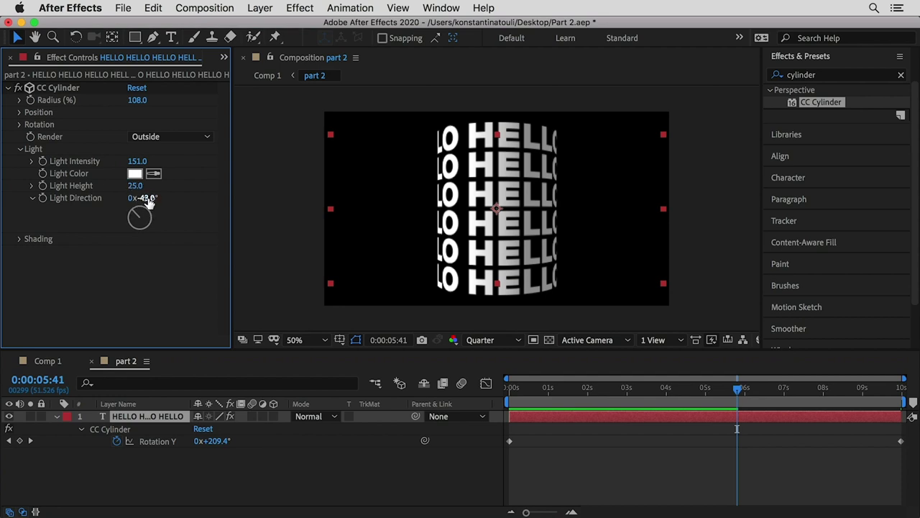
left_click_drag(136, 161, 122, 160)
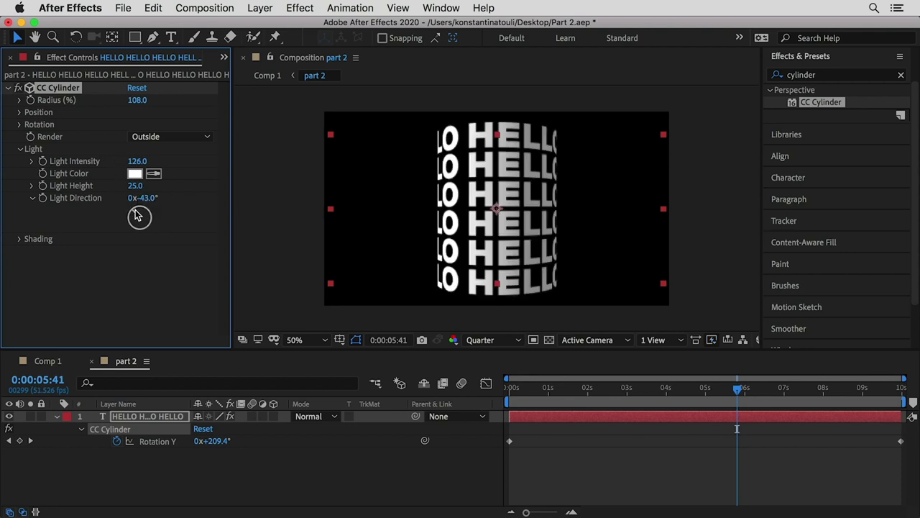
left_click_drag(134, 215, 135, 217)
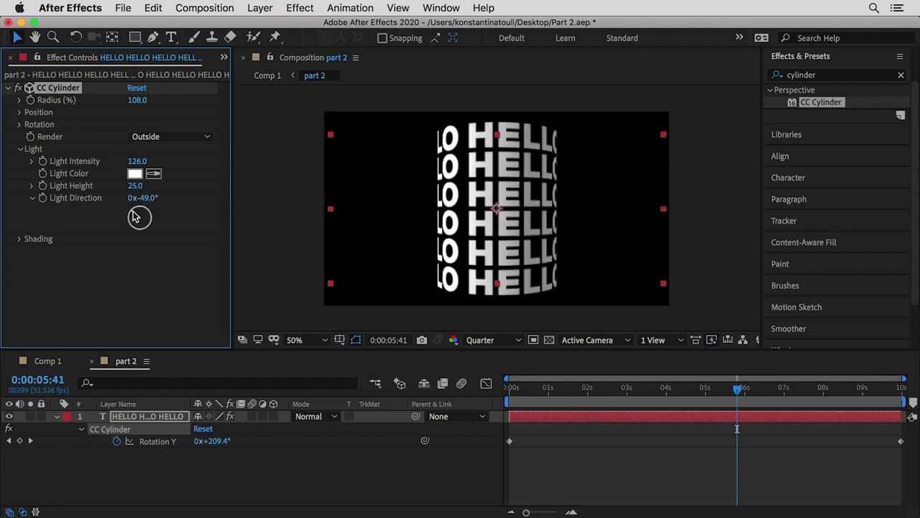
left_click(58, 364)
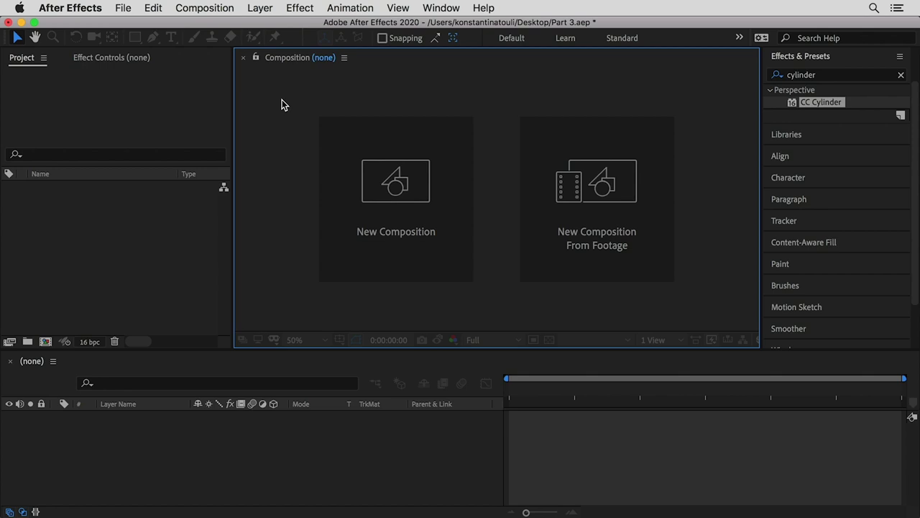
- Create a new 1920 x 1080 px composition in the Part 3 project with a duration of ten seconds
left_click(204, 8)
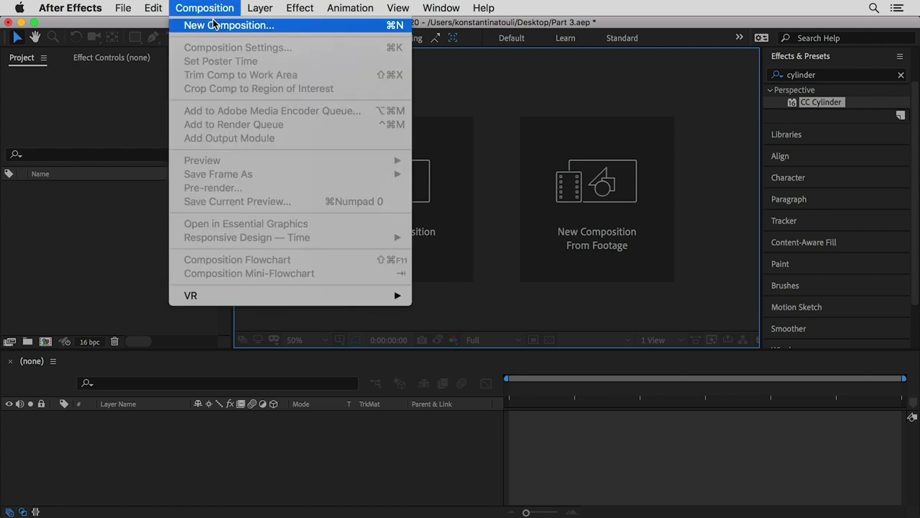
left_click(292, 25)
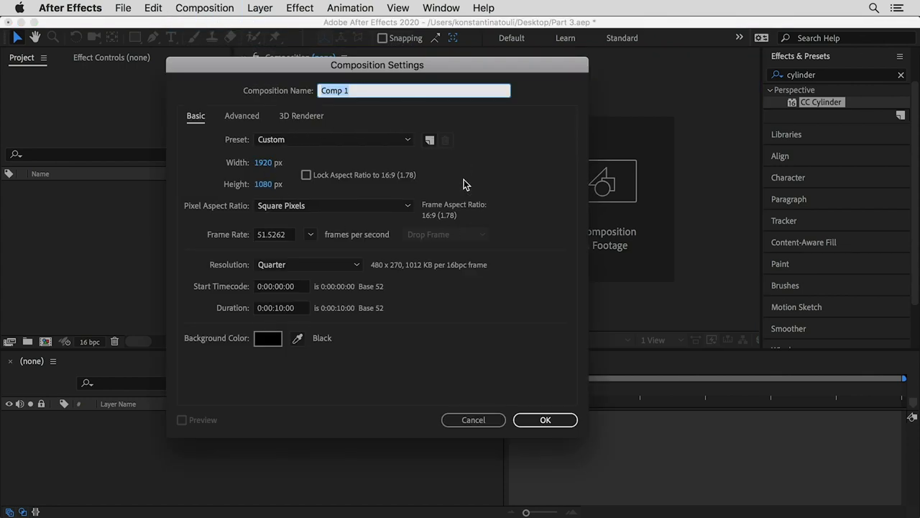
left_click(542, 420)
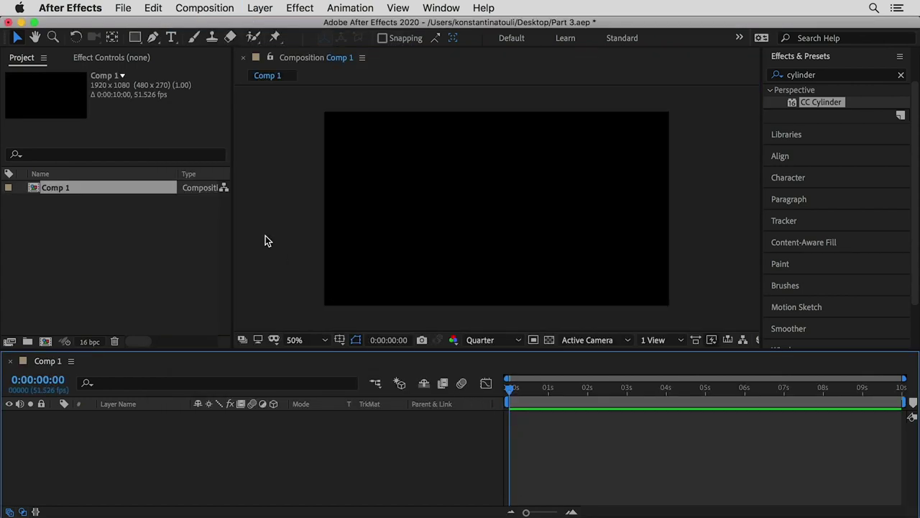
- Add a text layer reading HELLO HELLO HELLO on one line in the new composition
left_click(171, 36)
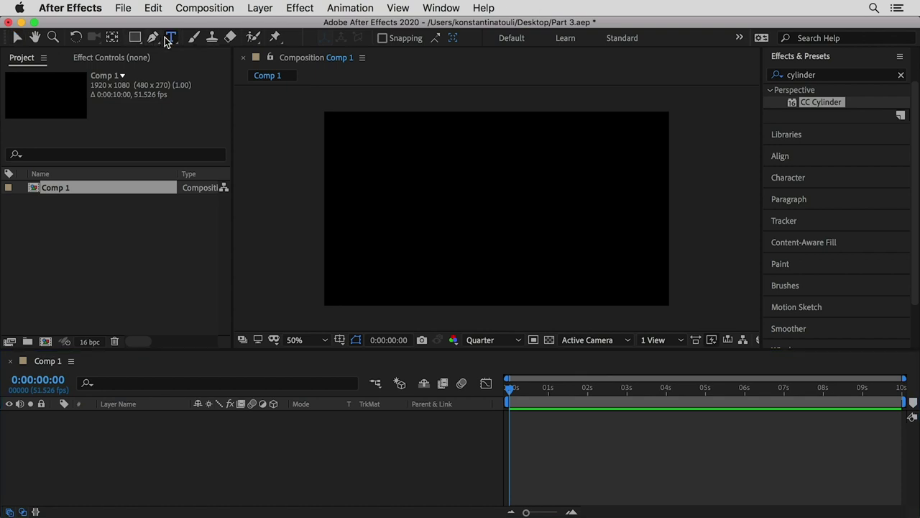
left_click(419, 195)
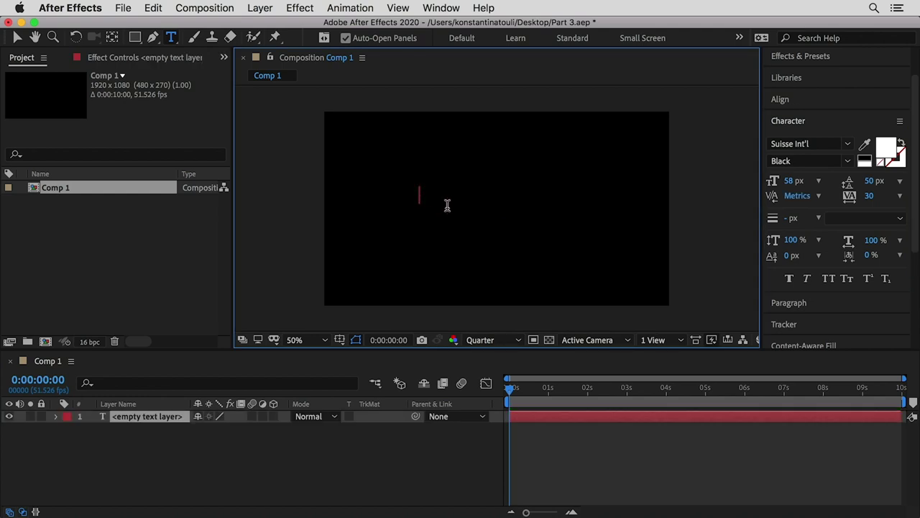
type("HELLO")
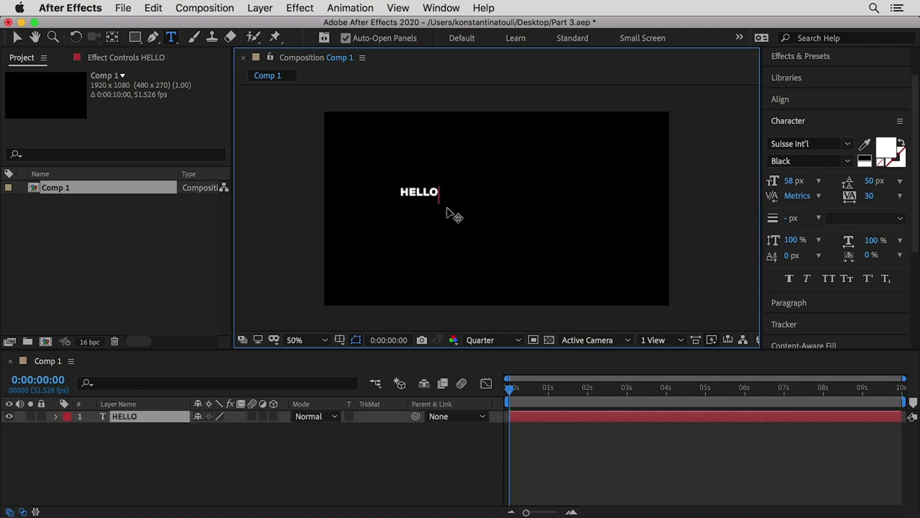
key("super+a")
key("super+c")
left_click(445, 206)
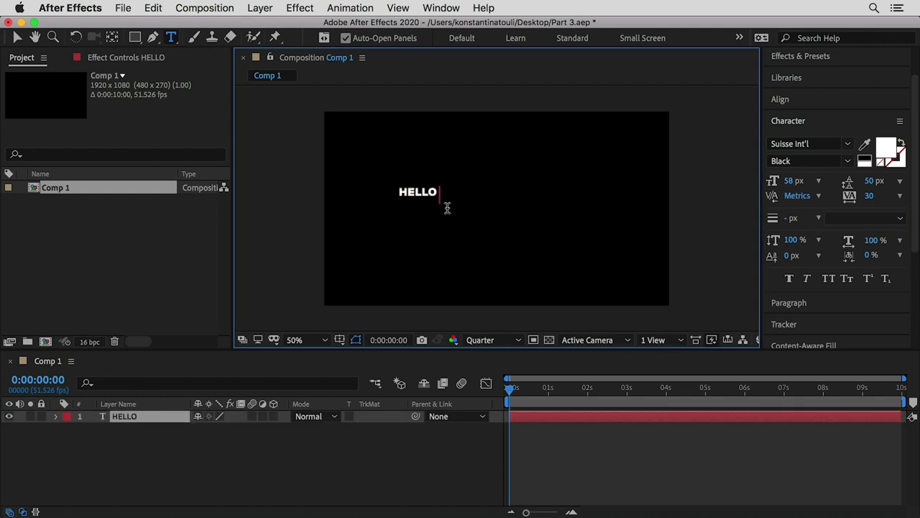
key("super+v")
key("super+v")
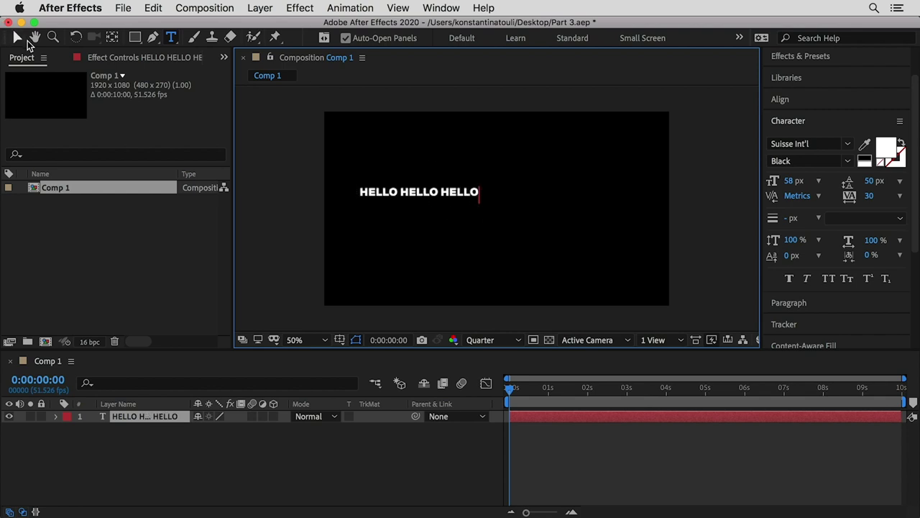
- Center the HELLO text layer's anchor point in its layer content
left_click(17, 37)
right_click(454, 191)
mouse_move(468, 198)
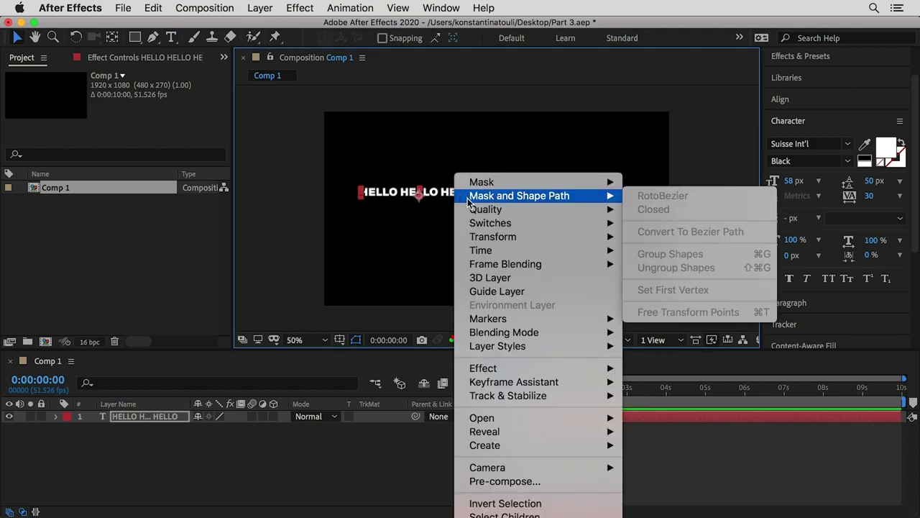
mouse_move(540, 238)
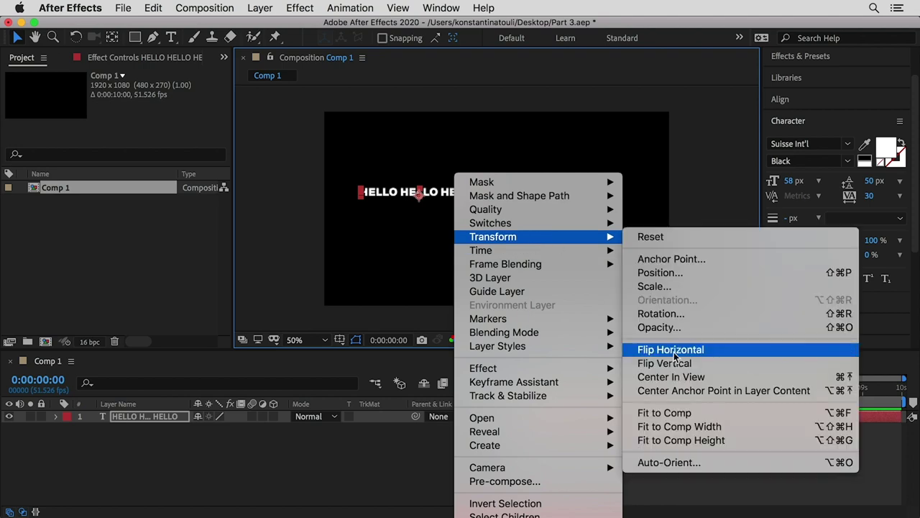
left_click(722, 392)
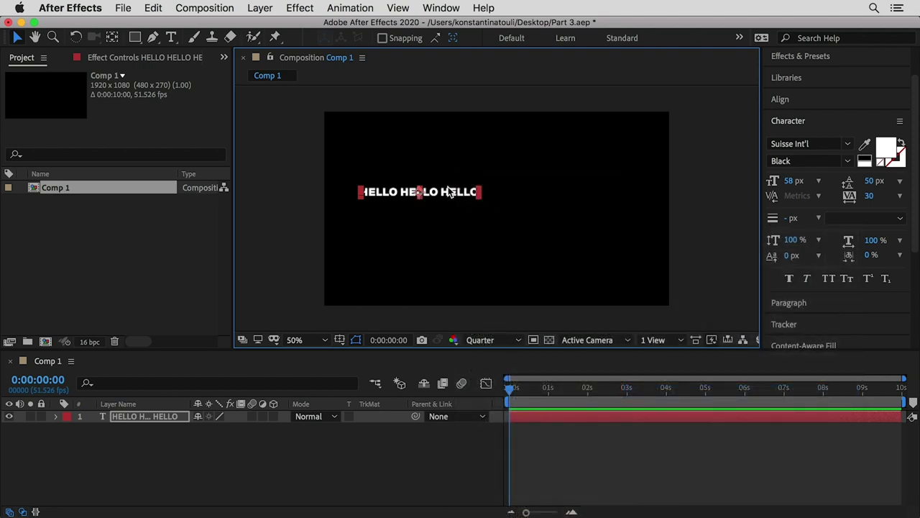
- Center the HELLO text in the view and scale it up to span nearly the full frame width
right_click(451, 190)
mouse_move(518, 236)
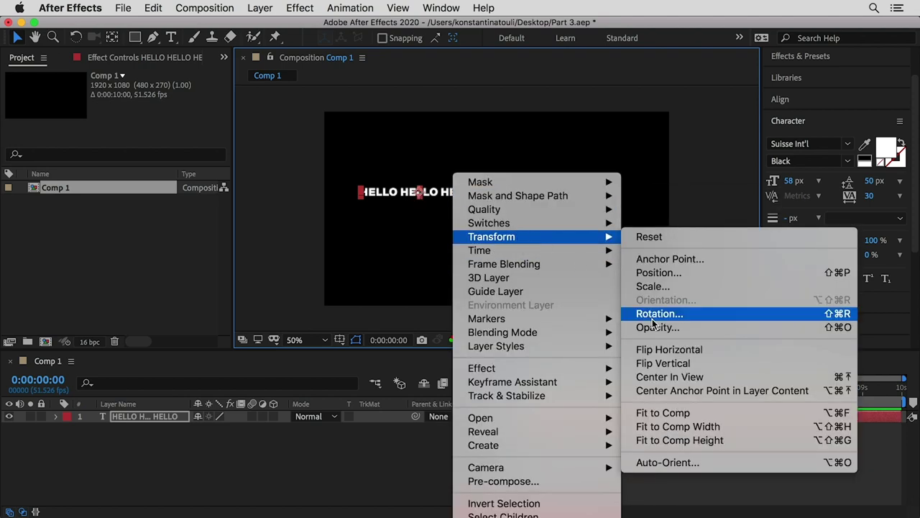
left_click(698, 376)
left_click_drag(555, 208, 656, 182)
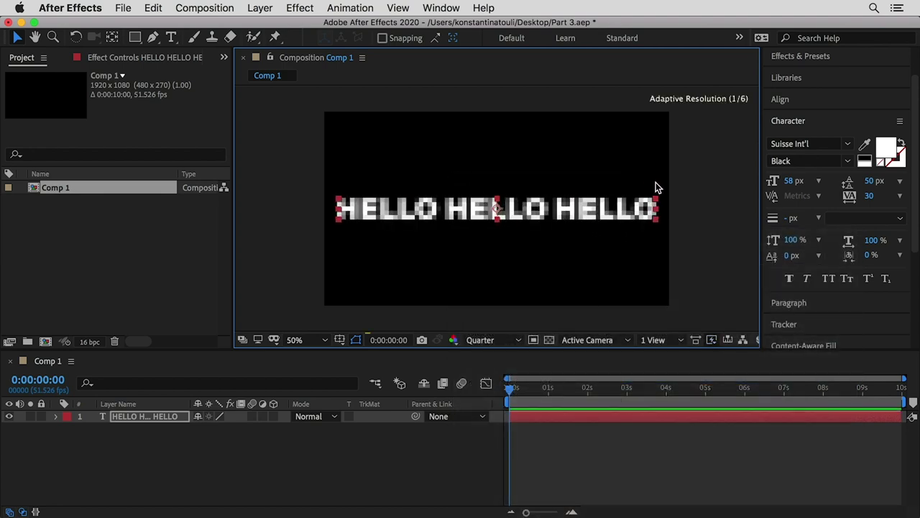
- Pre-compose the HELLO text layer into a new composition named part 3, moving all attributes into it
right_click(136, 417)
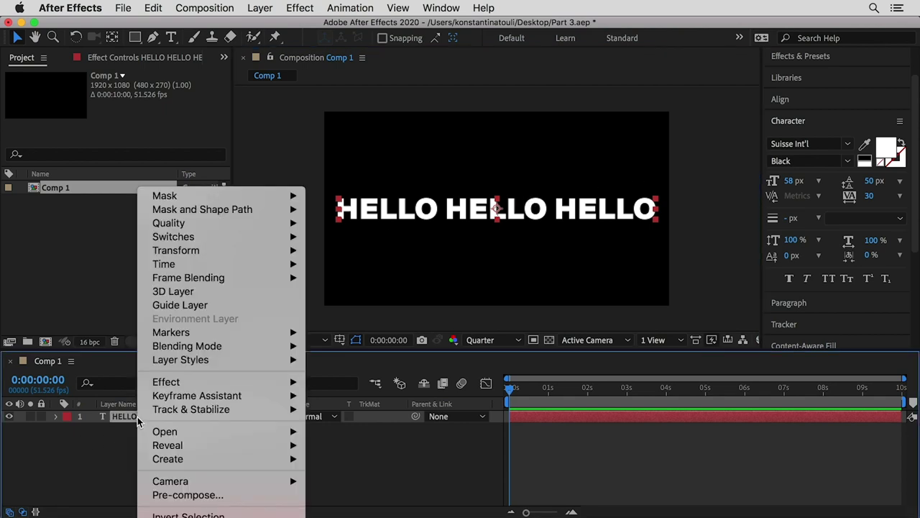
left_click(180, 494)
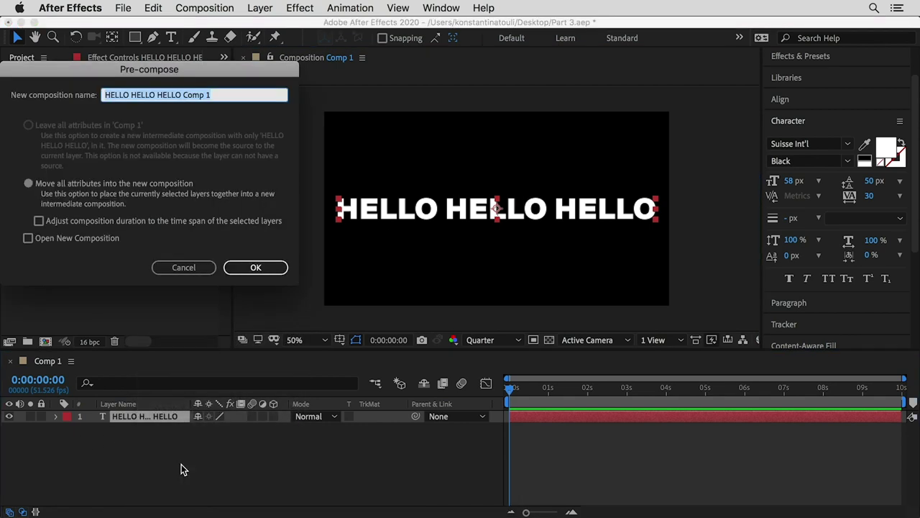
type("pa")
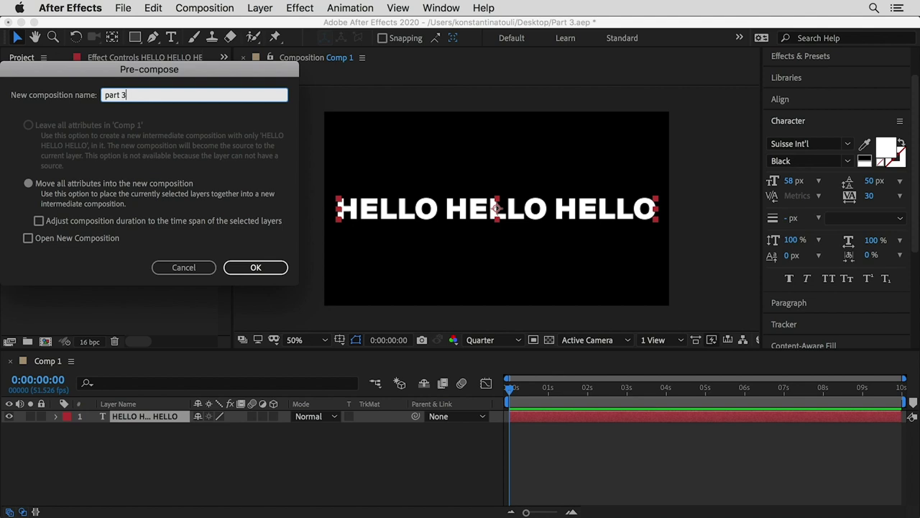
type("rt 3")
key("Return")
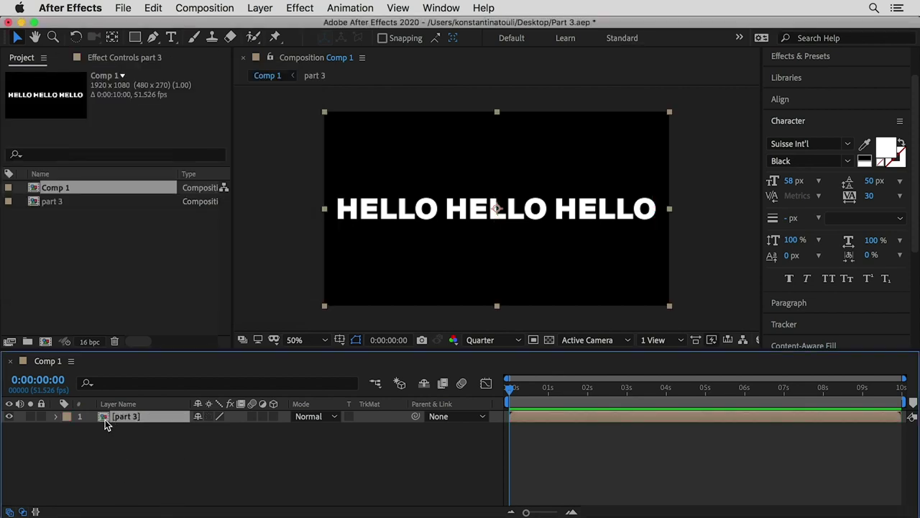
- Open the part 3 precomposition and set its composition width to 1900 px
double_click(106, 417)
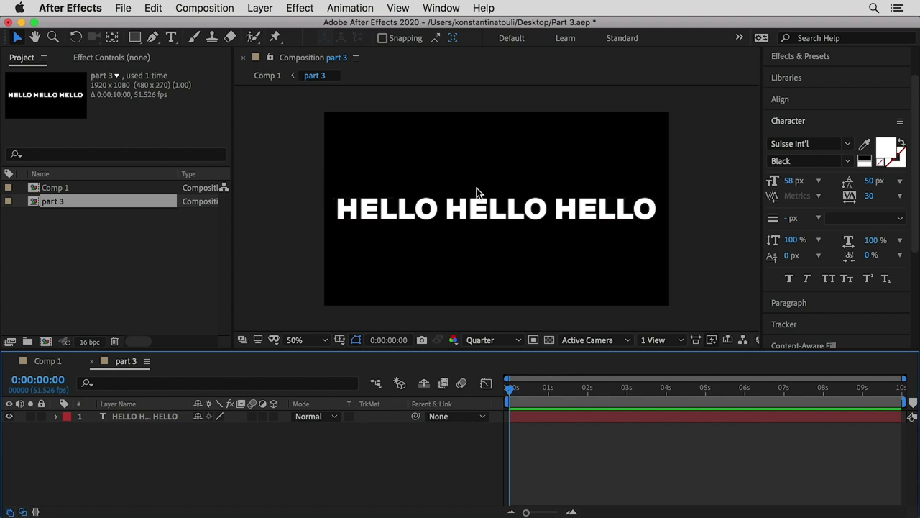
left_click(555, 211)
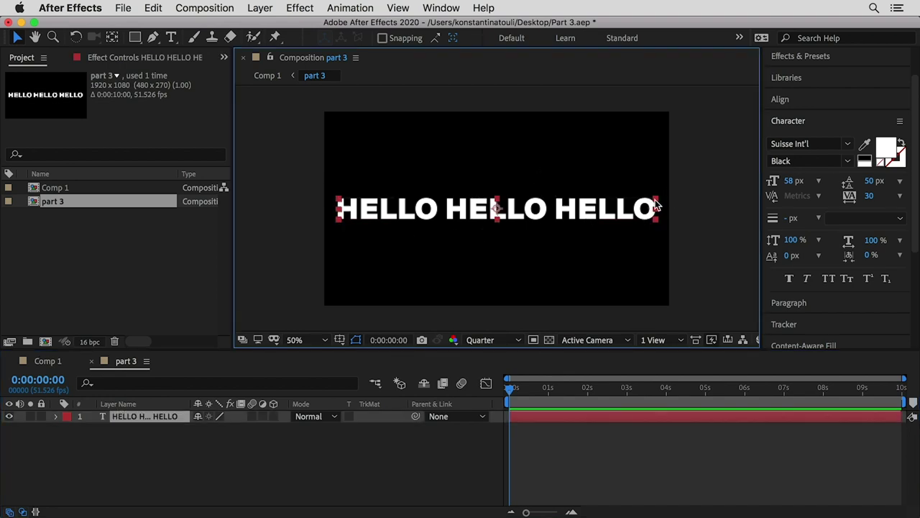
left_click(617, 171)
key("super+k")
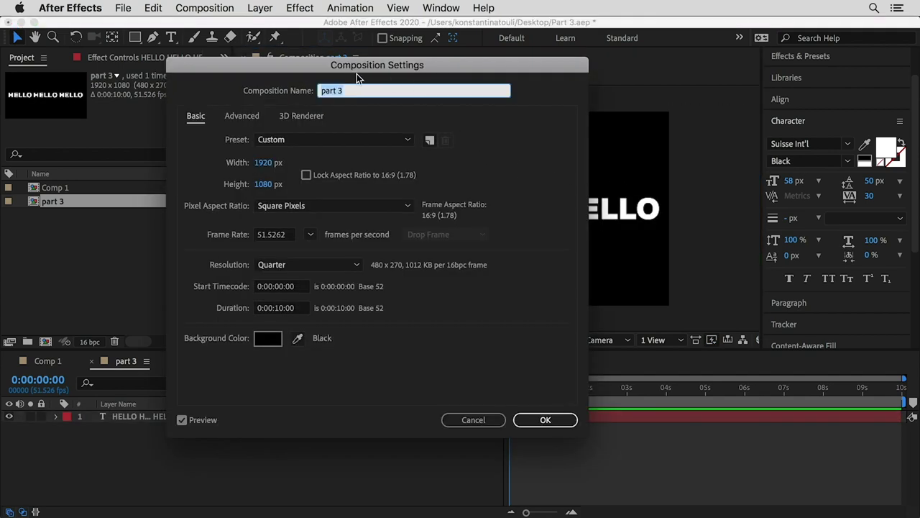
left_click_drag(351, 67, 674, 77)
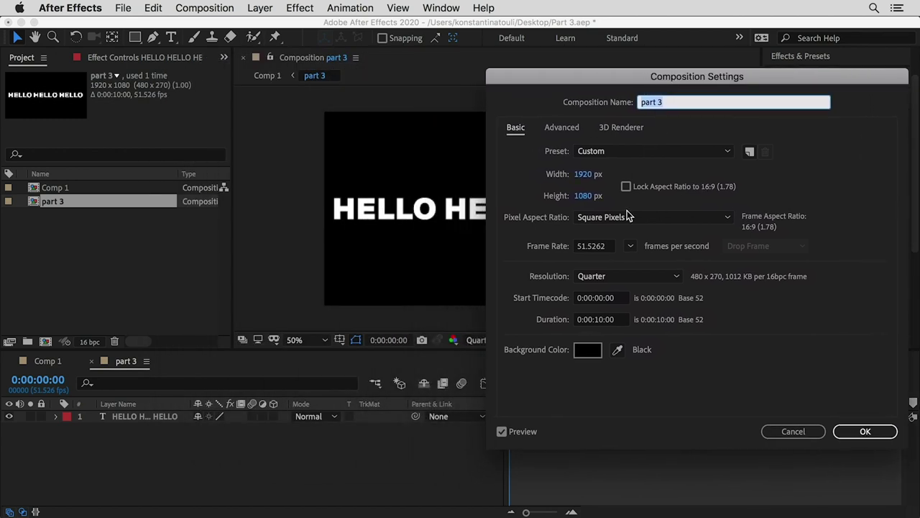
left_click(582, 174)
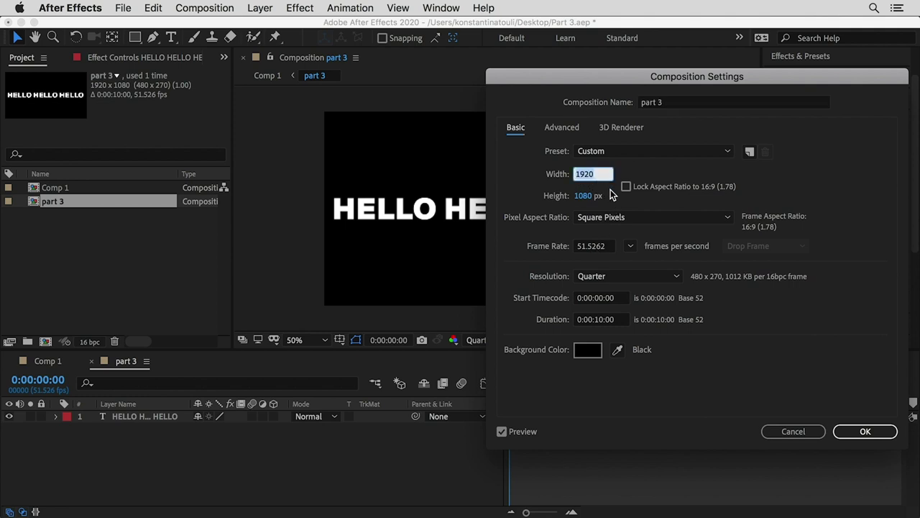
left_click(590, 174)
key("BackSpace")
type("0")
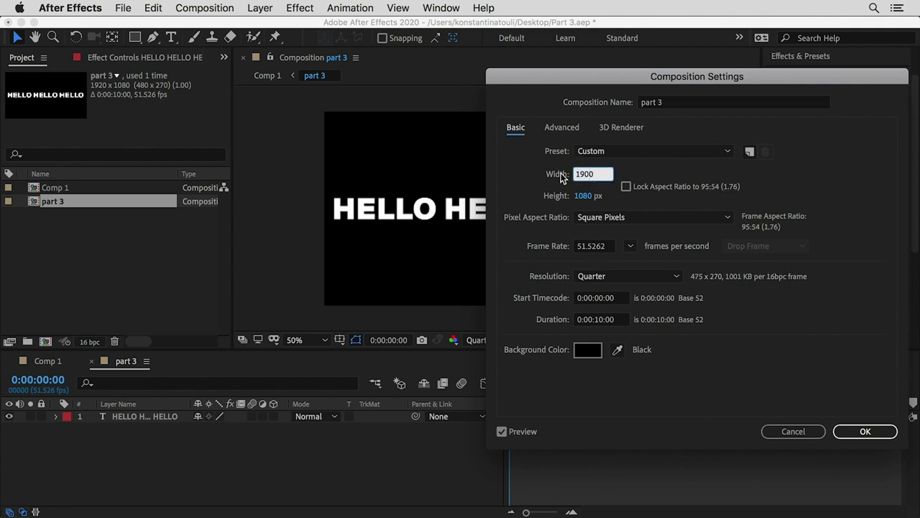
- Try composition heights of 250, 230 and 200 px for part 3
left_click(583, 195)
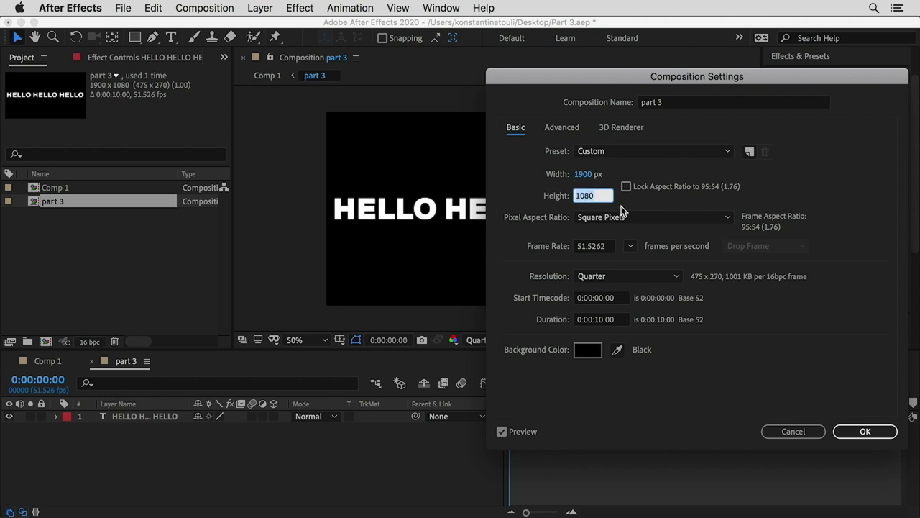
type("250")
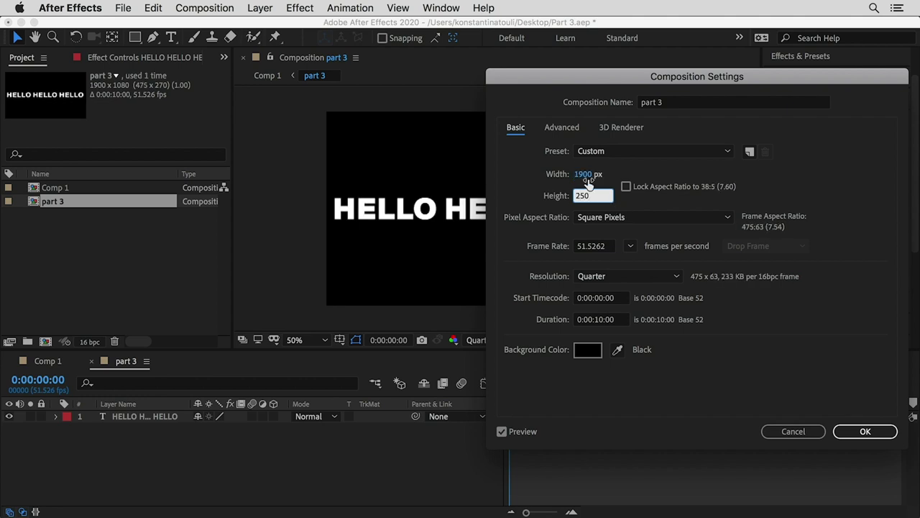
left_click(587, 176)
left_click(587, 195)
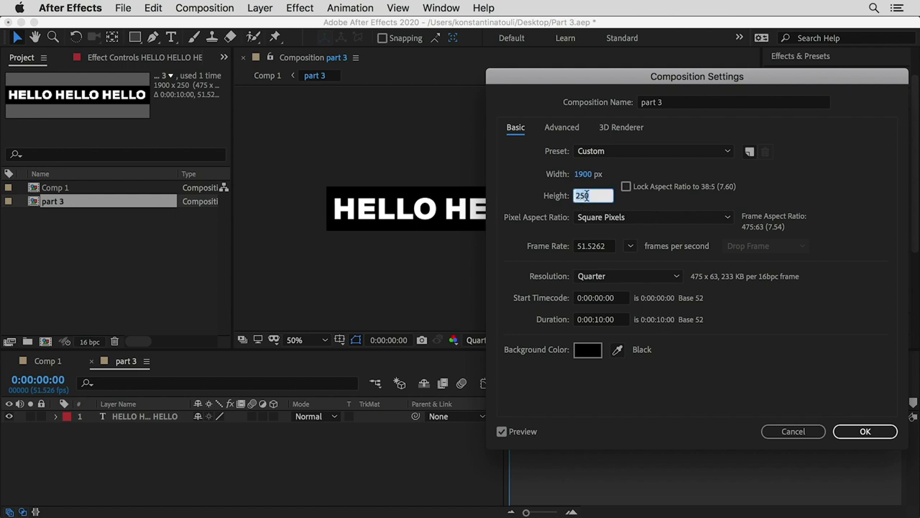
type("230")
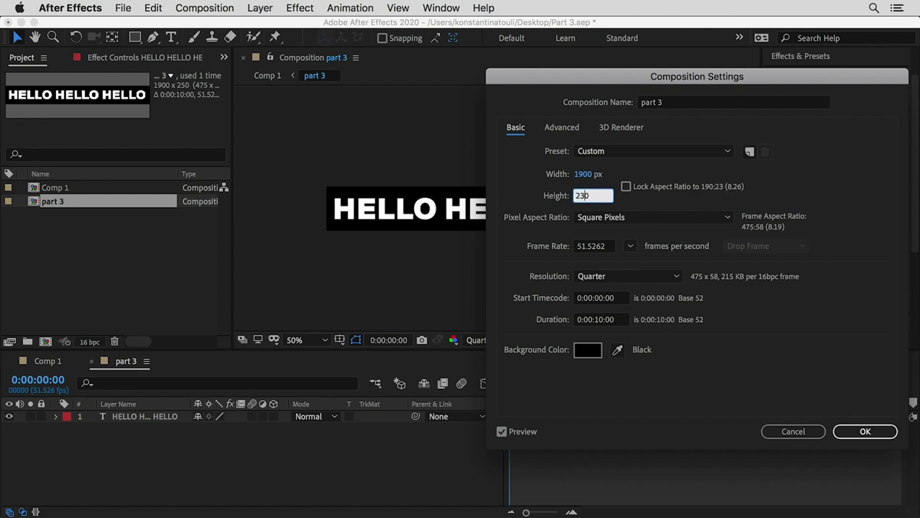
left_click(578, 173)
left_click(581, 197)
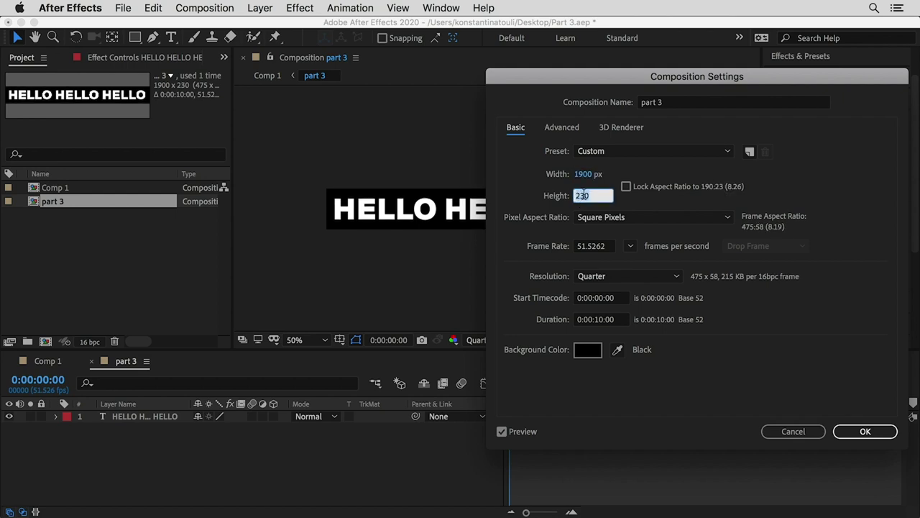
type("200")
left_click(581, 173)
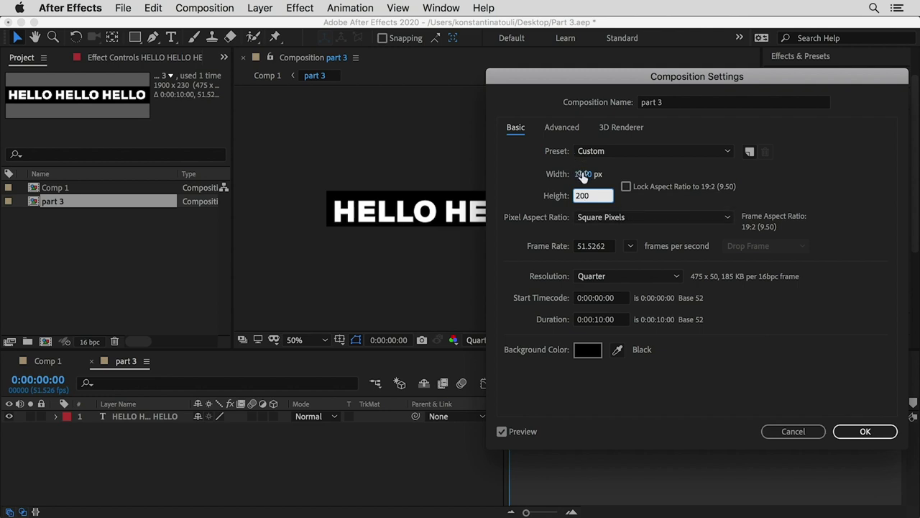
- Set the part 3 composition's height to 170 px and apply the settings
left_click(591, 197)
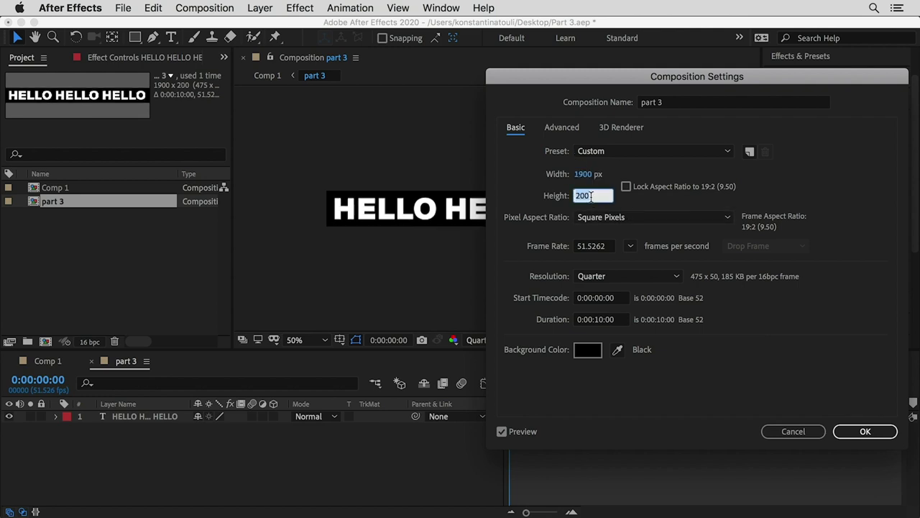
type("170")
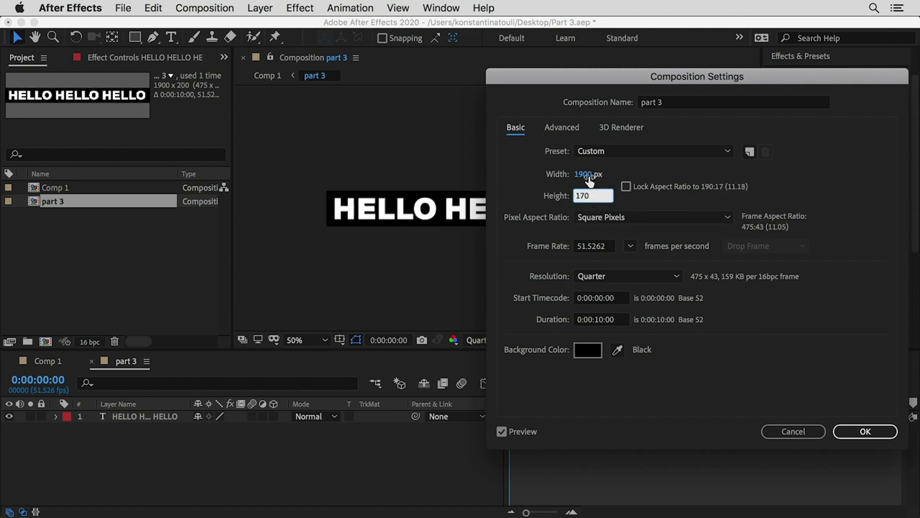
left_click(588, 175)
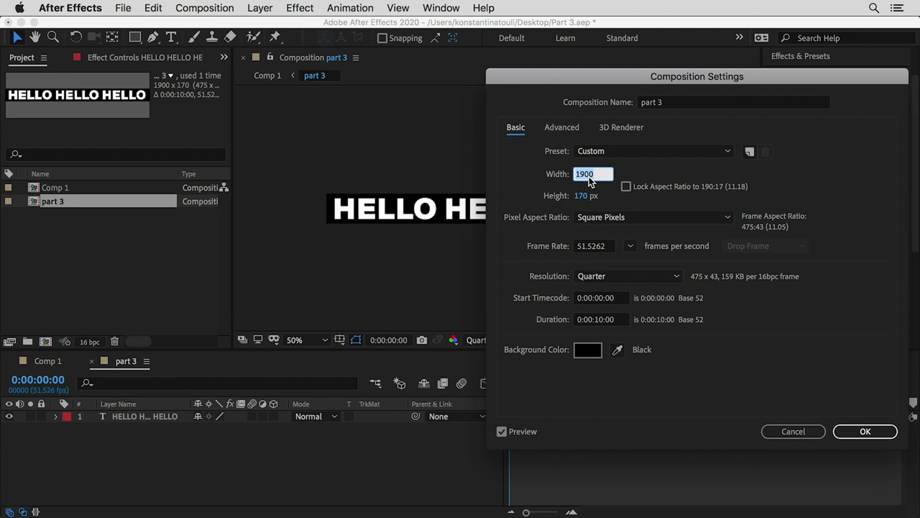
left_click(860, 431)
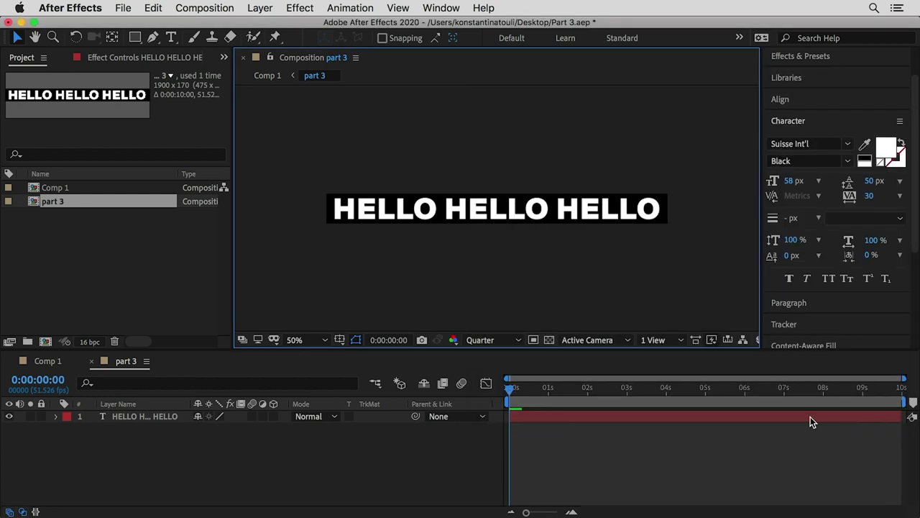
- Add a shape layer and draw a rectangle covering the whole part 3 composition
left_click(260, 7)
mouse_move(269, 24)
left_click(460, 95)
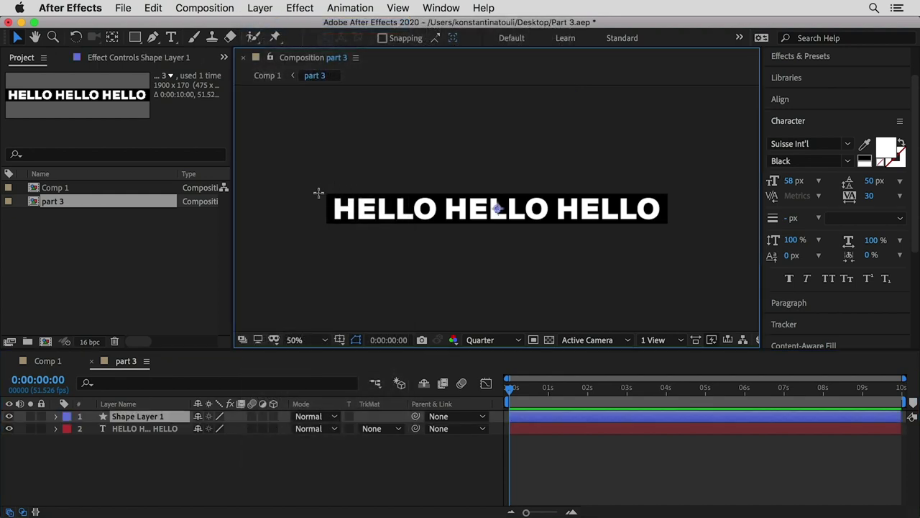
key("q")
mouse_move(320, 189)
left_mouse_down()
mouse_move(674, 214)
mouse_move(676, 228)
left_mouse_up()
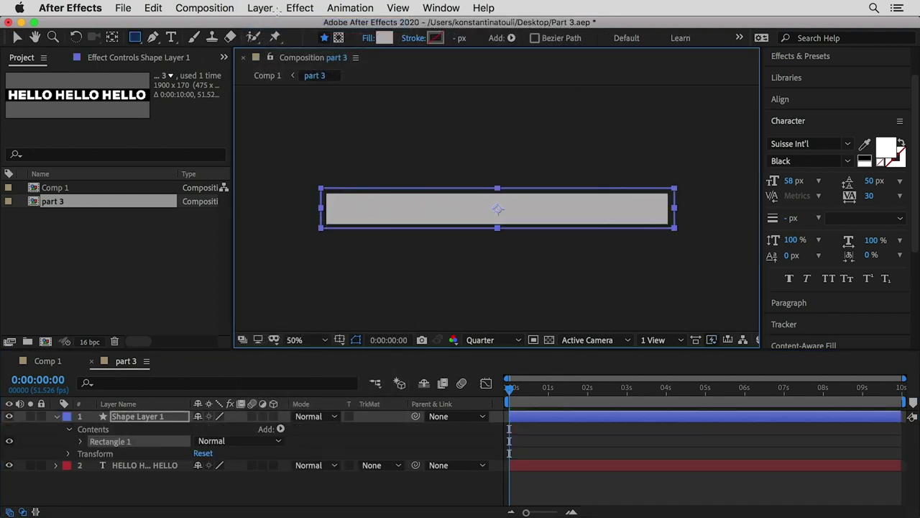
- Change the rectangle's fill colour to white
left_click(384, 37)
left_click_drag(499, 206, 468, 189)
left_click(785, 191)
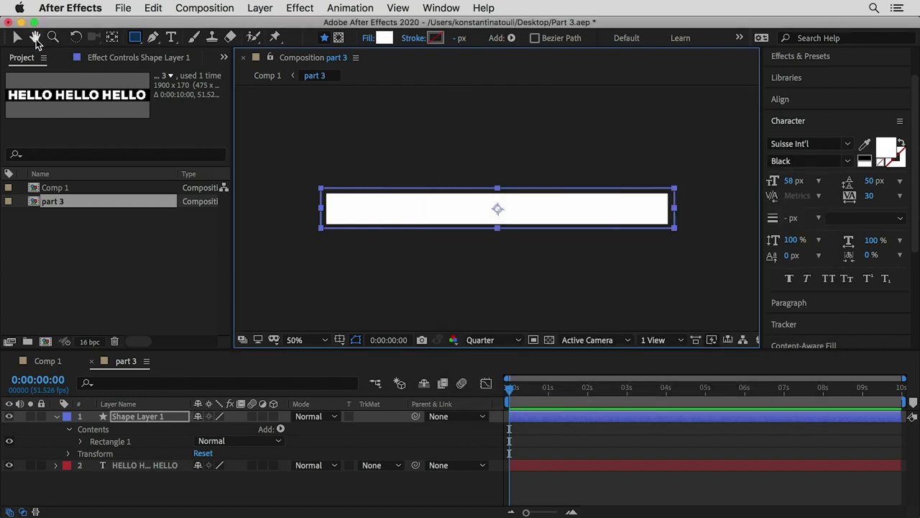
- Place the shape layer beneath the HELLO text layer and set the text's fill to black
left_click(17, 38)
left_click(55, 417)
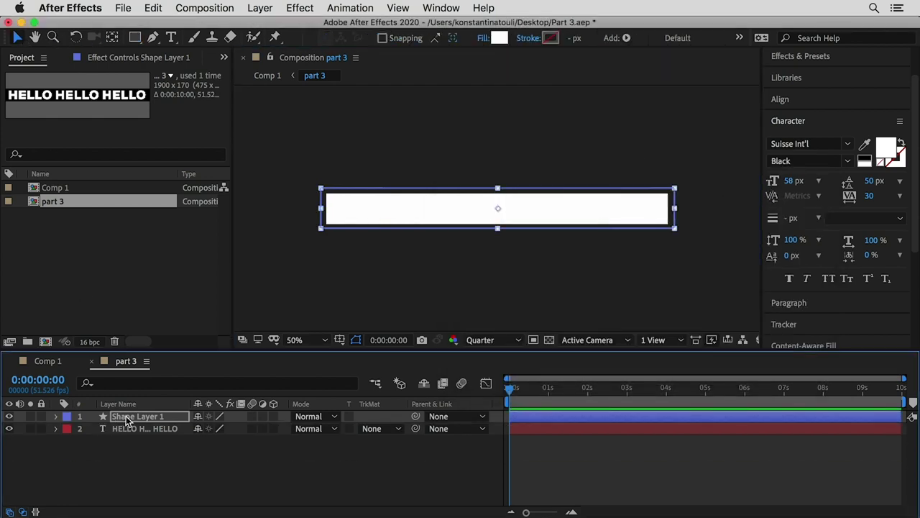
left_click_drag(127, 420, 134, 440)
left_click(135, 417)
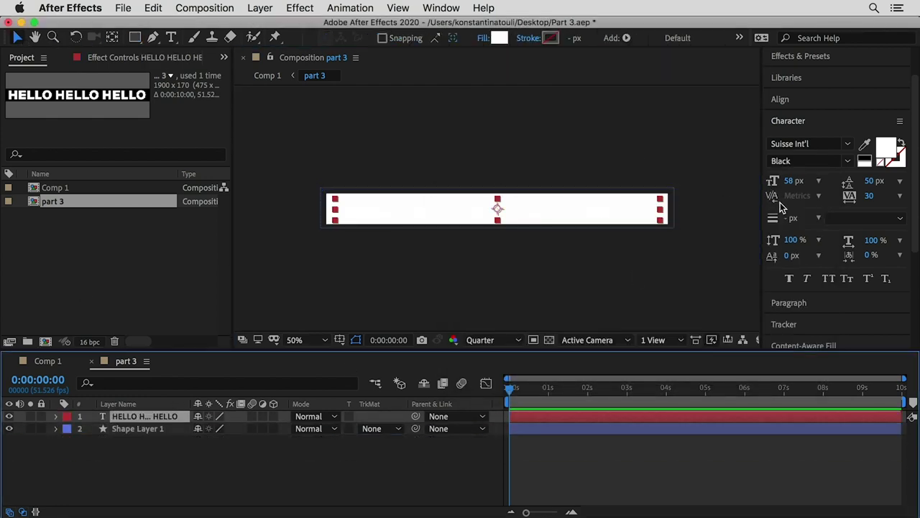
left_click(863, 160)
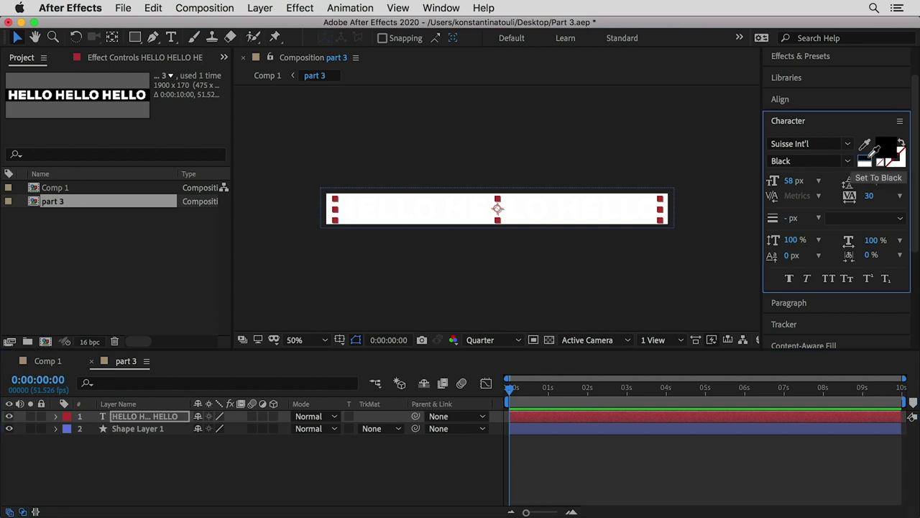
left_click(602, 149)
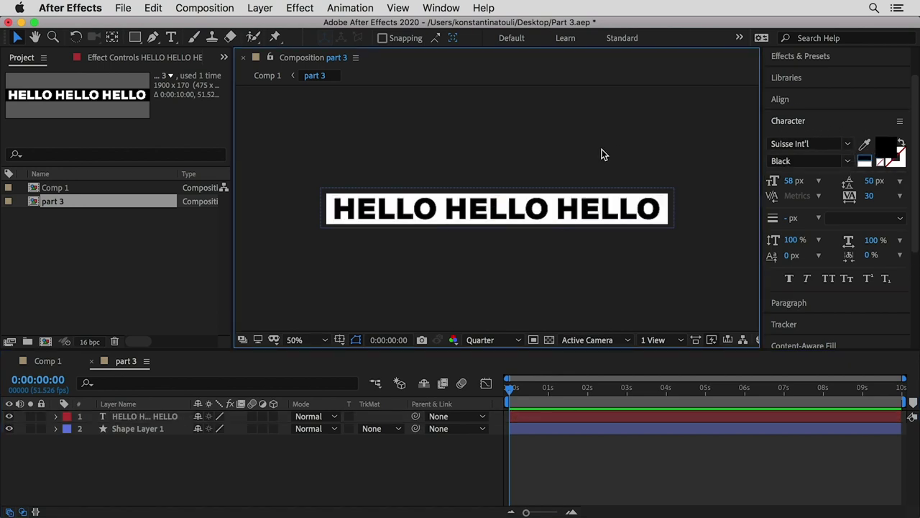
- Apply CC Cylinder to the part 3 layer in Comp 1 and set its Radius to 114%
left_click(47, 361)
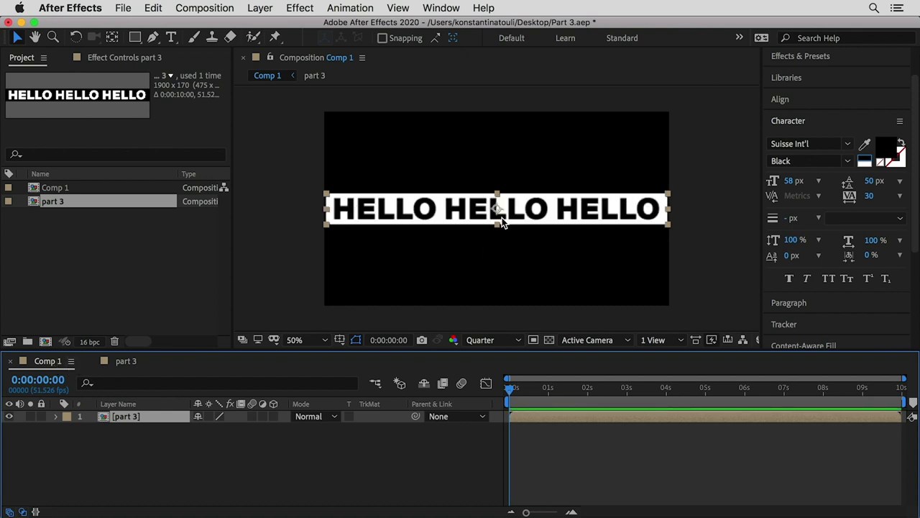
left_click(801, 62)
left_click_drag(824, 102, 530, 206)
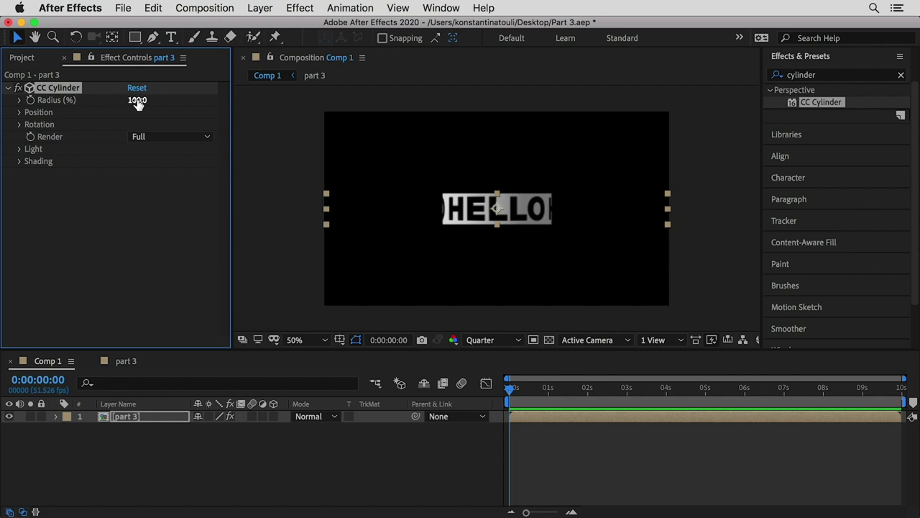
mouse_move(138, 102)
left_mouse_down()
mouse_move(156, 100)
mouse_move(143, 100)
left_mouse_up()
- Apply the Transform effect to the part 3 layer and set its Skew to 30
left_click(823, 75)
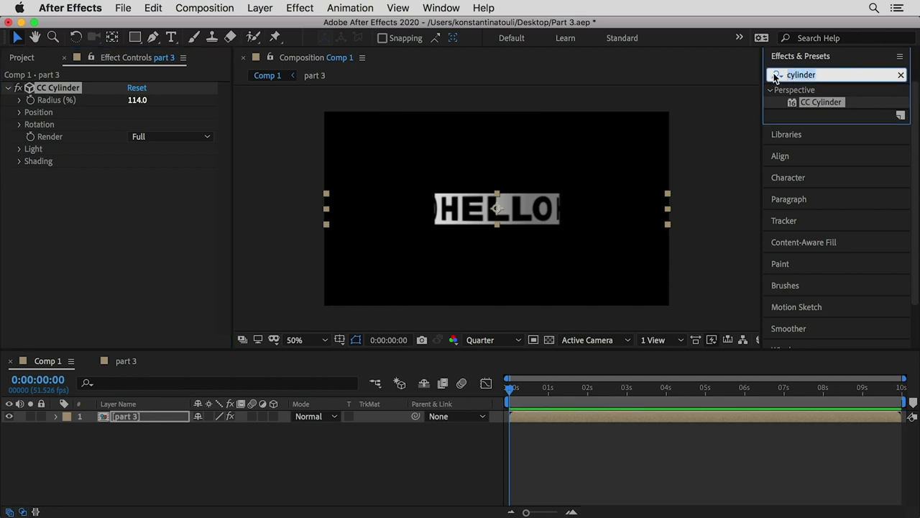
type("trans")
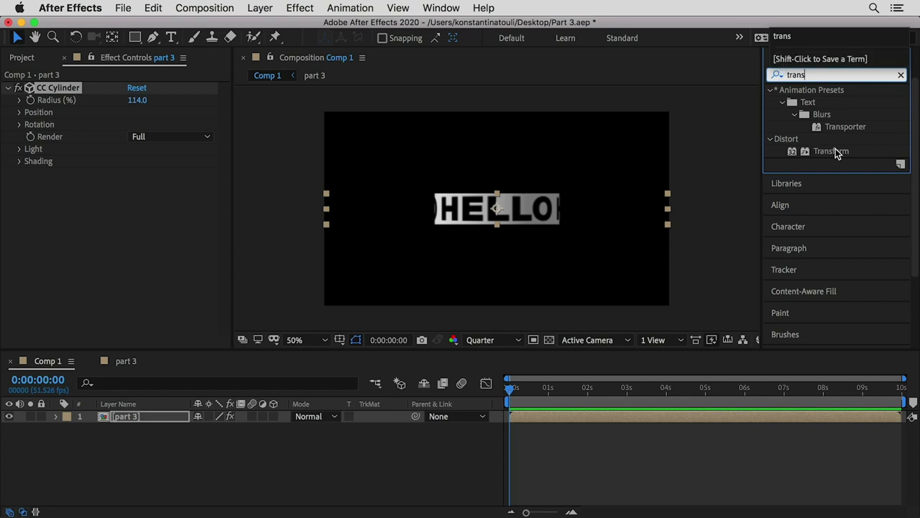
left_click_drag(844, 157, 515, 204)
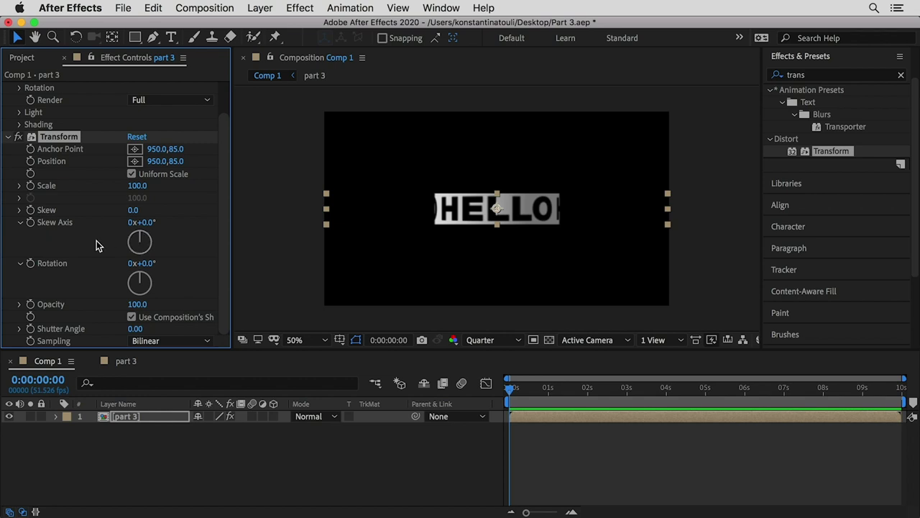
left_click(21, 264)
left_click(20, 253)
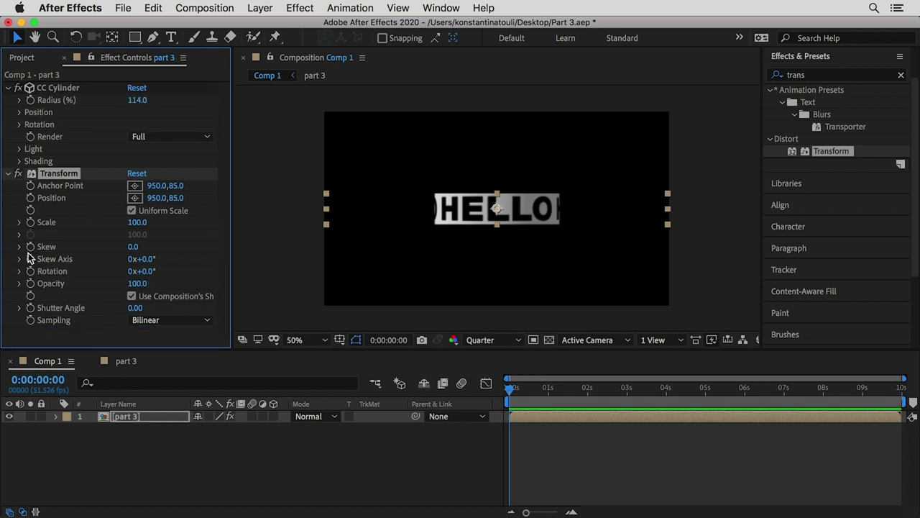
mouse_move(133, 246)
left_mouse_down()
mouse_move(177, 247)
mouse_move(150, 246)
left_mouse_up()
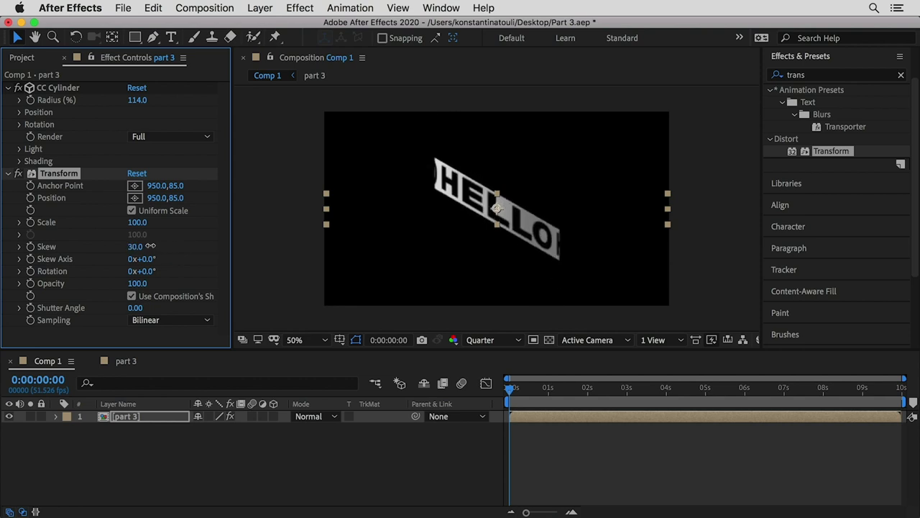
left_click(263, 143)
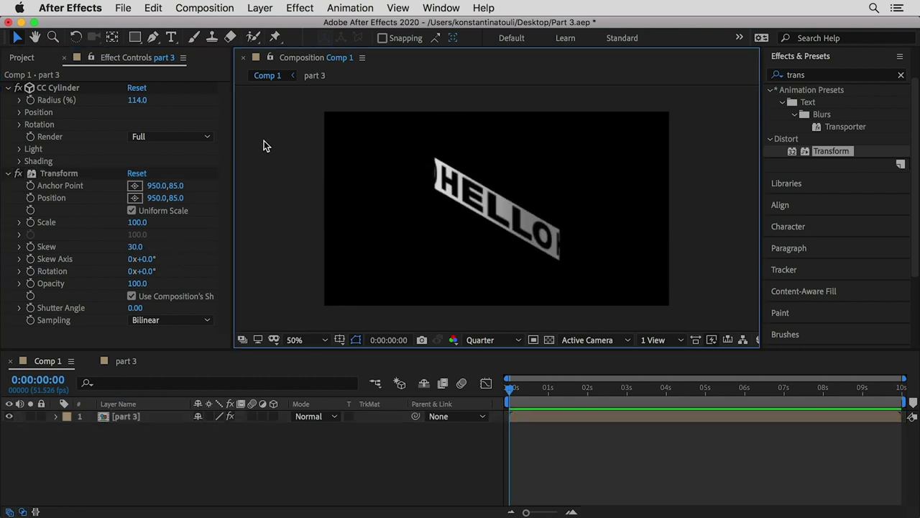
- Move the Transform effect above CC Cylinder and scale the part 3 layer up beyond the frame's width
left_click(65, 173)
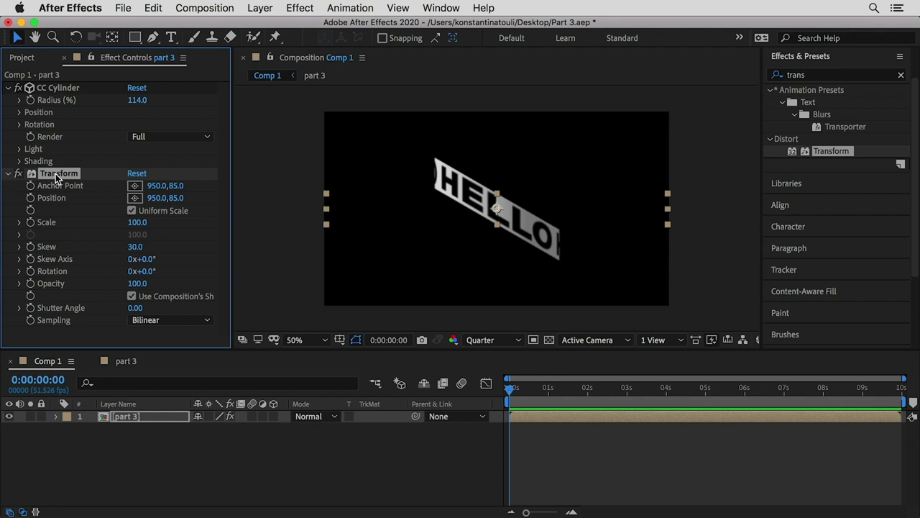
left_click_drag(61, 173, 62, 89)
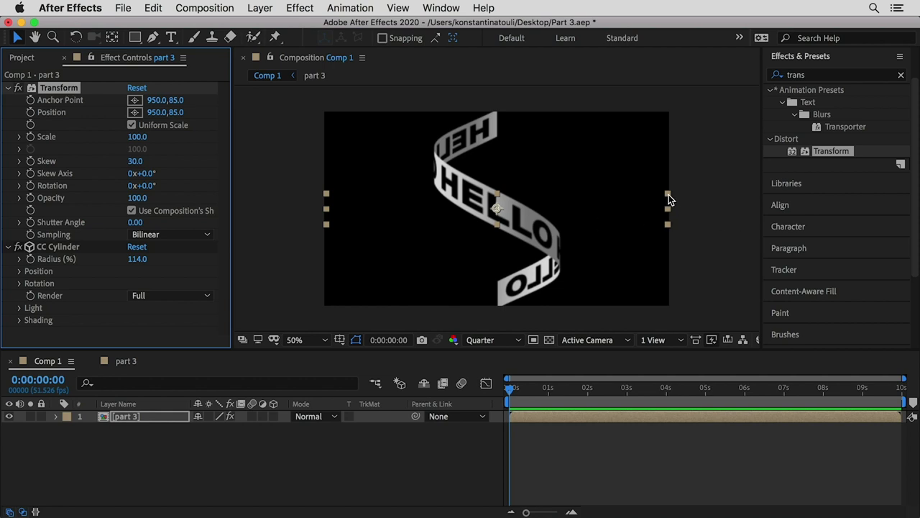
left_click_drag(668, 194, 732, 186)
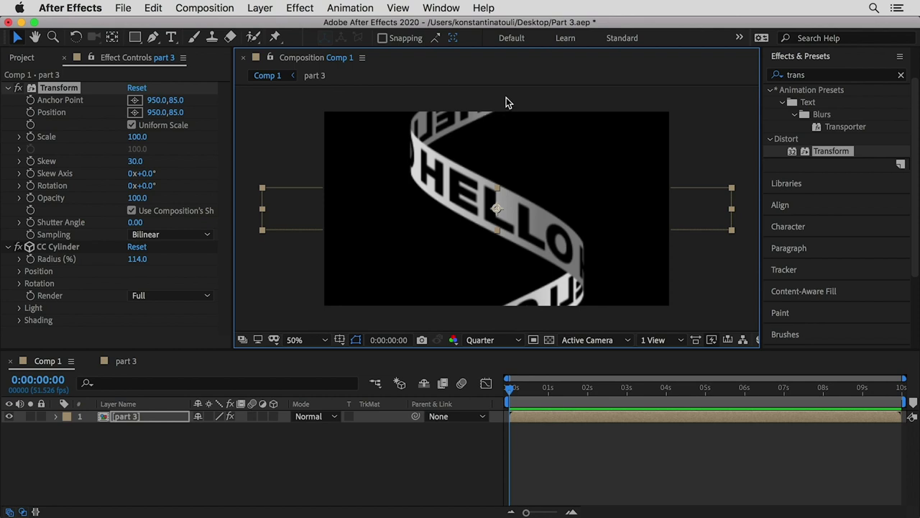
- Try out the CC Cylinder's Rotation Y on the part 3 layer and undo the change
left_click(512, 389)
mouse_move(513, 392)
left_mouse_down()
mouse_move(539, 390)
mouse_move(508, 390)
left_mouse_up()
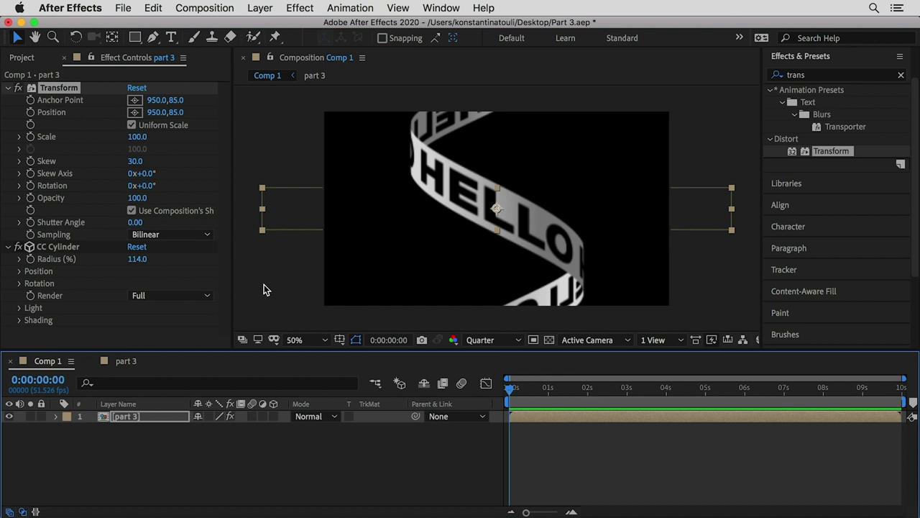
left_click(19, 283)
scroll(20, 288, "down", 3)
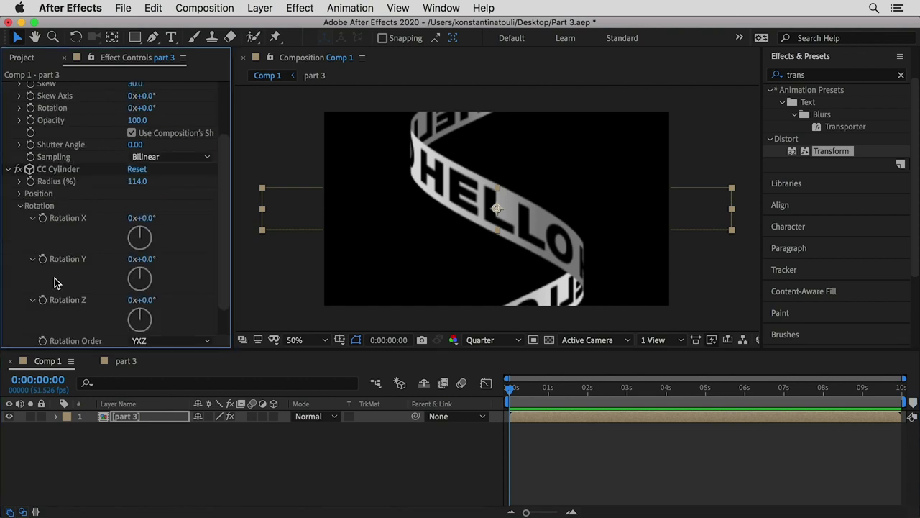
left_click_drag(157, 273, 128, 276)
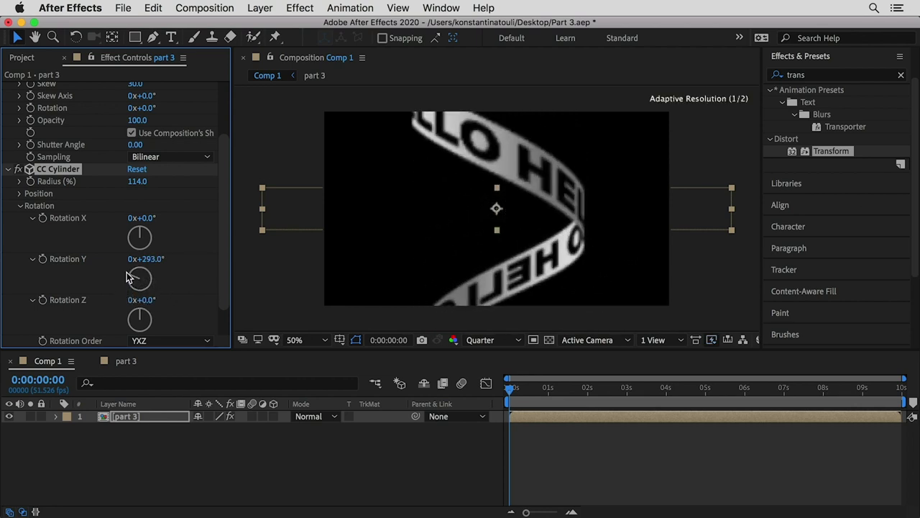
key("super+z")
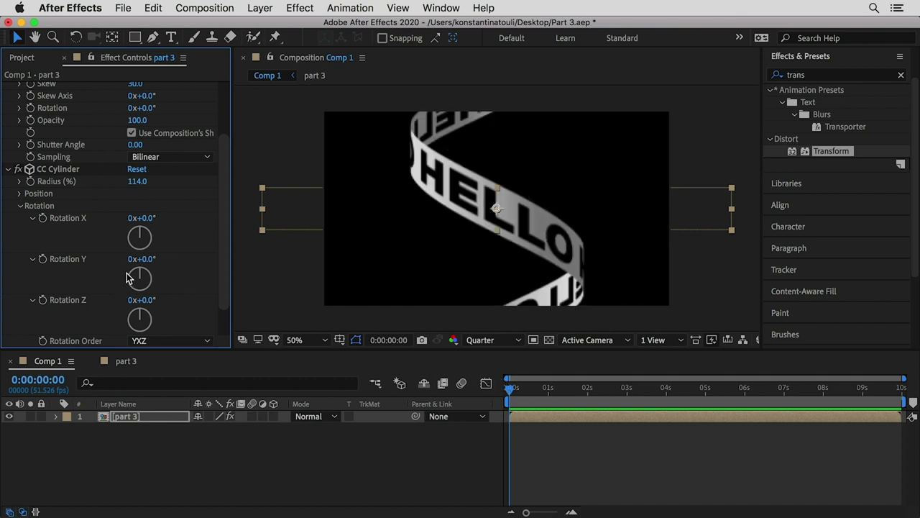
- Keyframe the CC Cylinder's Rotation Y at 0:00:00:00 and set it to one full revolution at 0:00:09:50
left_click(43, 259)
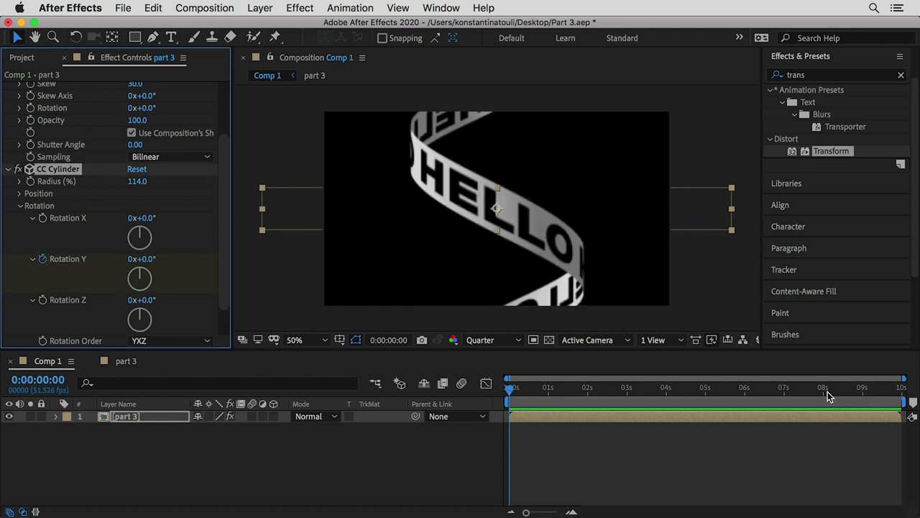
left_click_drag(785, 392, 907, 396)
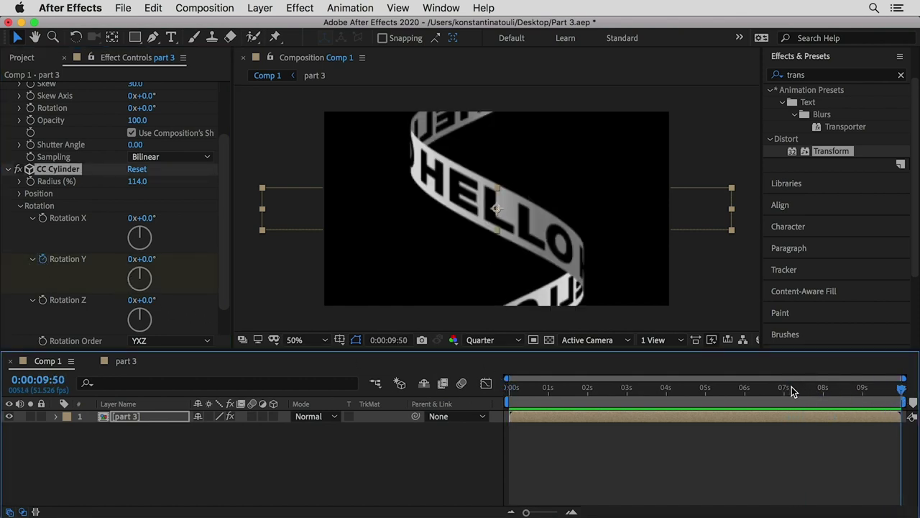
left_click(130, 260)
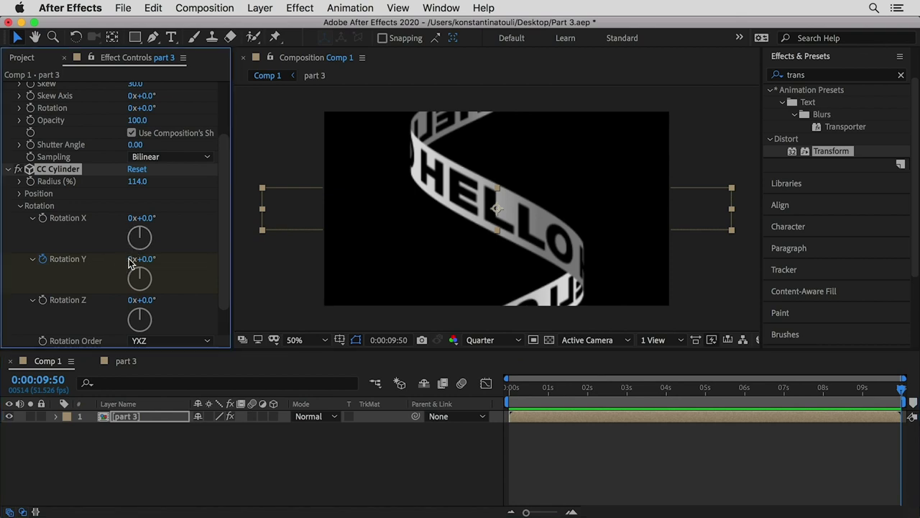
type("1")
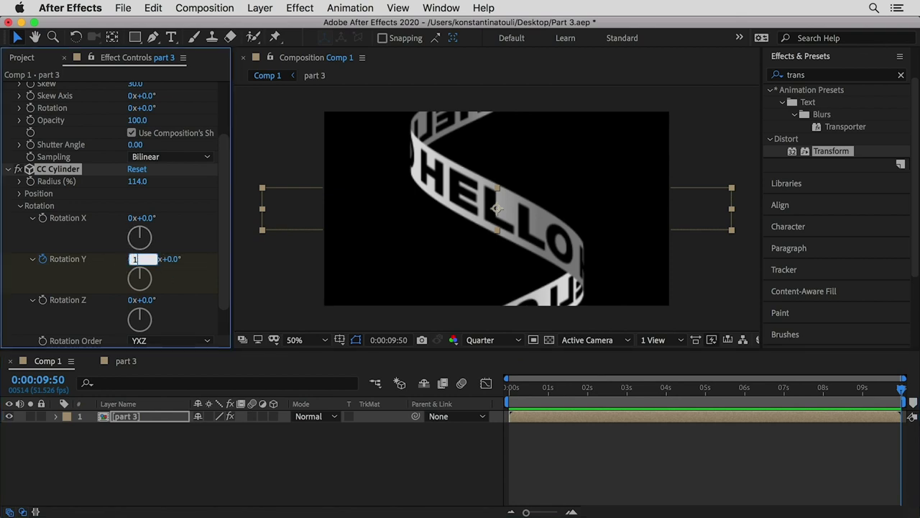
key("Return")
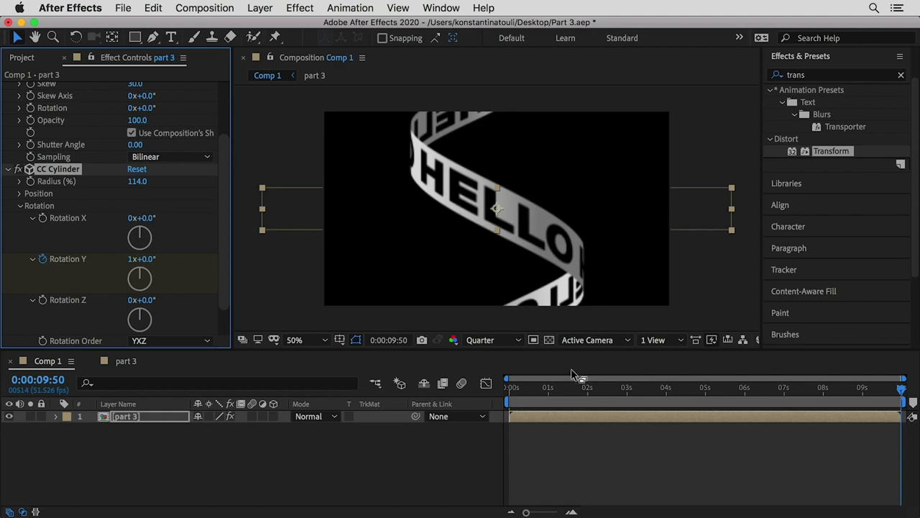
left_click_drag(547, 387, 509, 387)
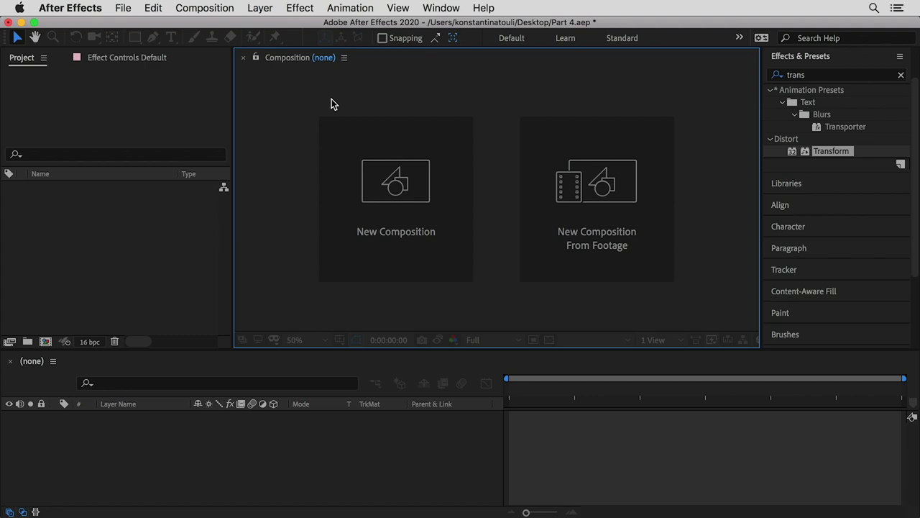
- Create a new 1920 × 1080 px composition named Comp 1 with a 10-second duration in the Part 4 project
left_click(217, 8)
left_click(234, 28)
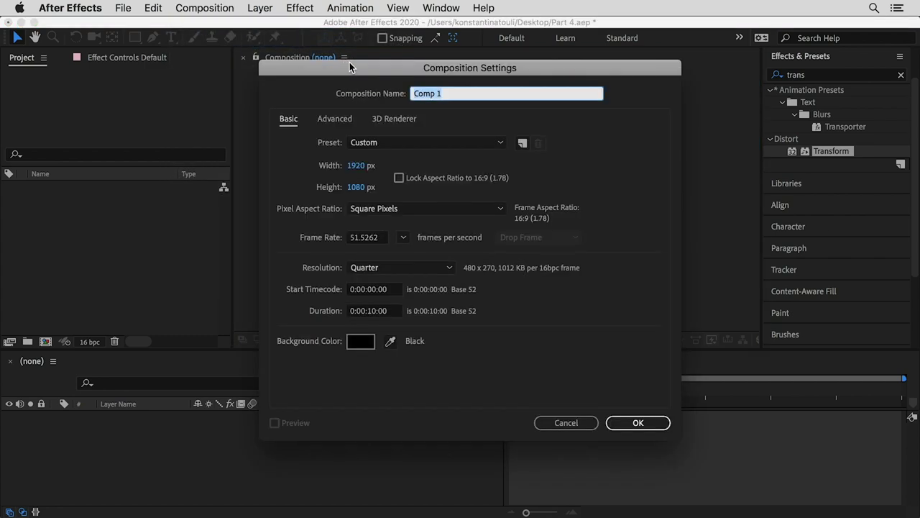
left_click(642, 423)
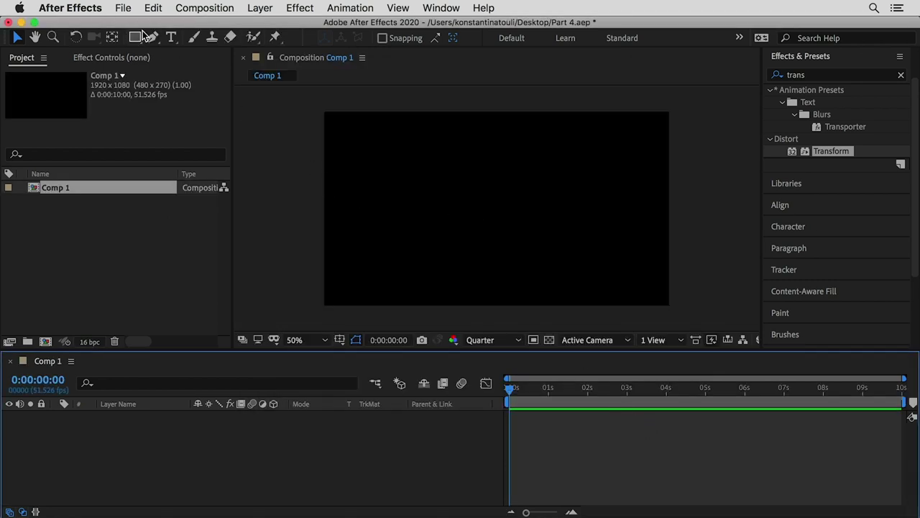
- Add a text layer reading HELLO to Comp 1 and set its fill to white
left_click(171, 36)
left_click(392, 185)
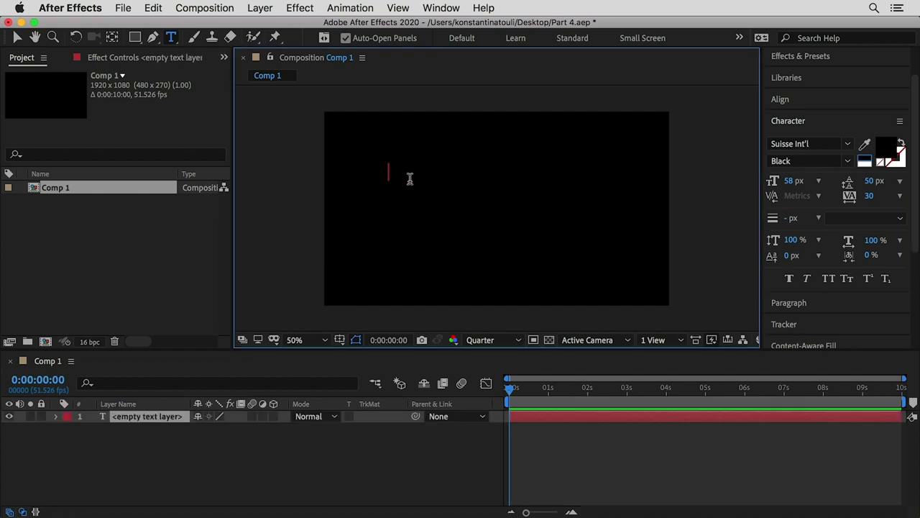
type("HELLO")
key("ctrl+a")
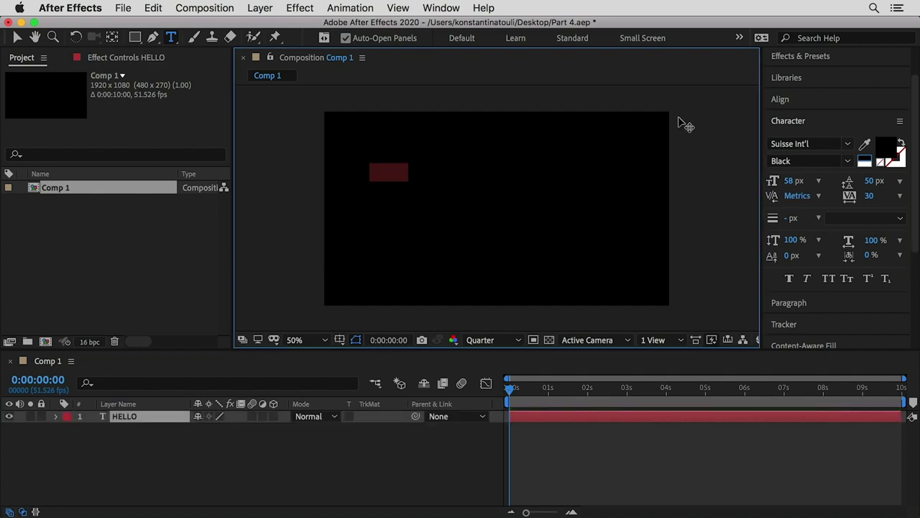
left_click(868, 160)
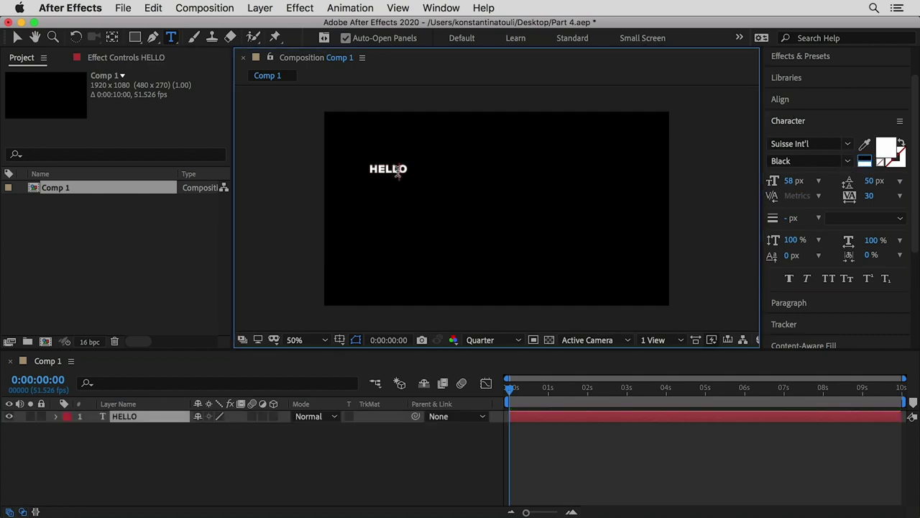
- Extend the text to read HELLO HELLO on one line and move it to the frame's upper middle
double_click(397, 172)
key("ctrl+c")
key("Right")
key("ctrl+v")
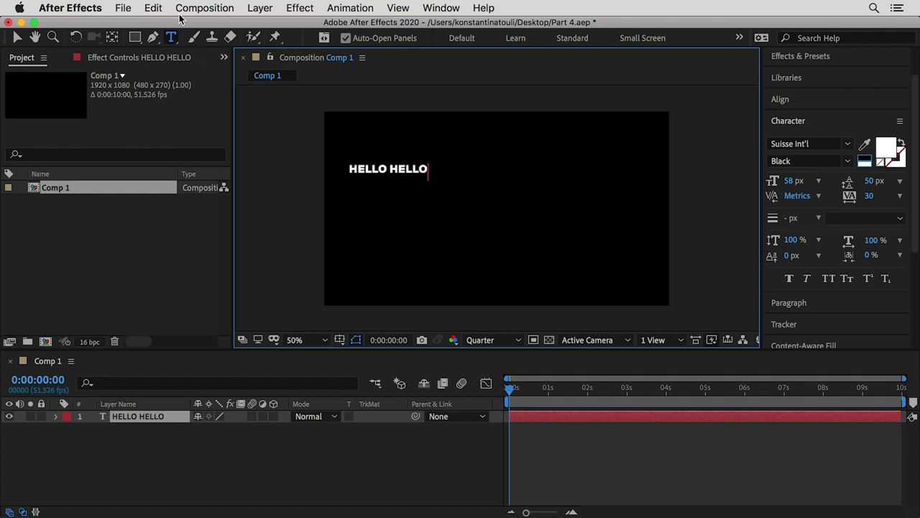
left_click(27, 36)
left_click_drag(422, 179, 498, 144)
- Repeat the HELLO HELLO line below itself until the text block has five lines
double_click(498, 143)
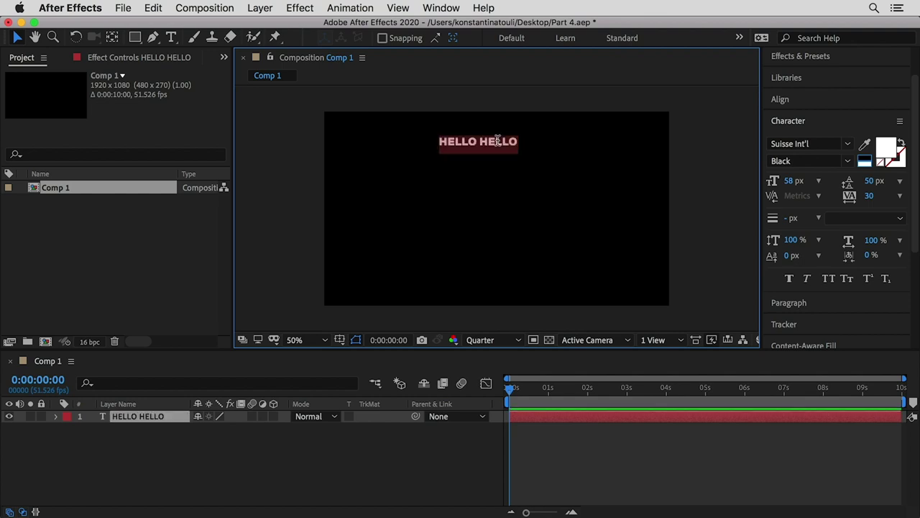
left_click(496, 141)
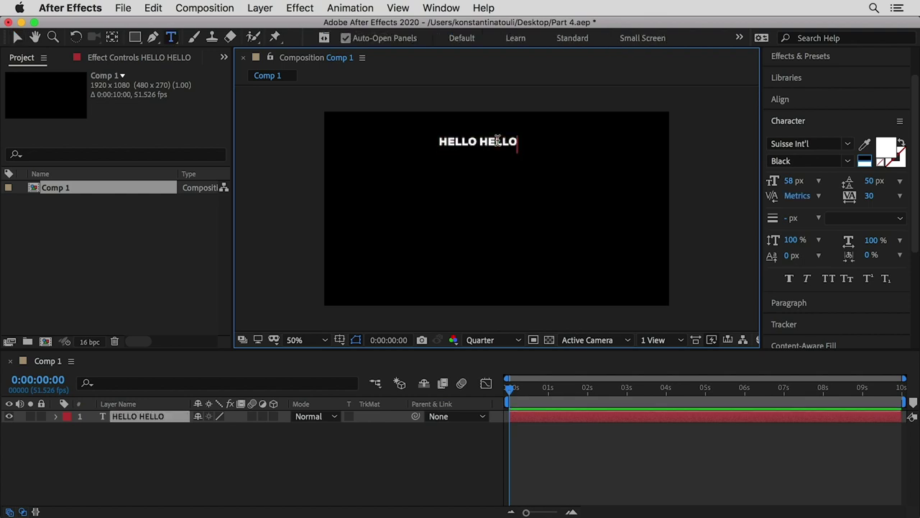
key("super+v")
key("super+v")
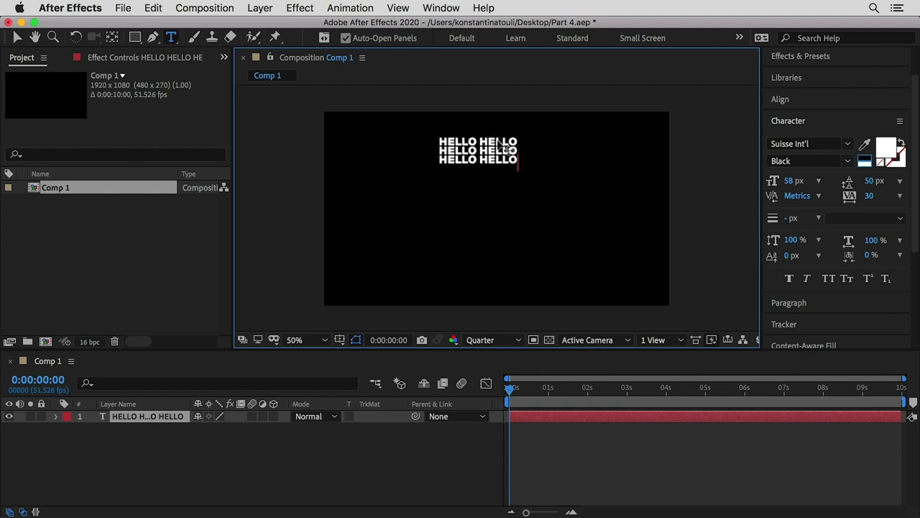
key("Return")
key("super+v")
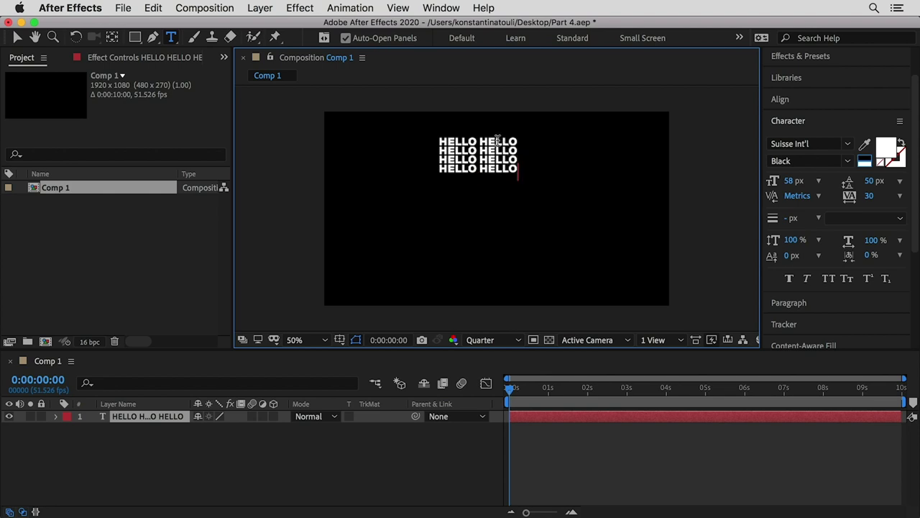
key("super+v")
left_click(22, 38)
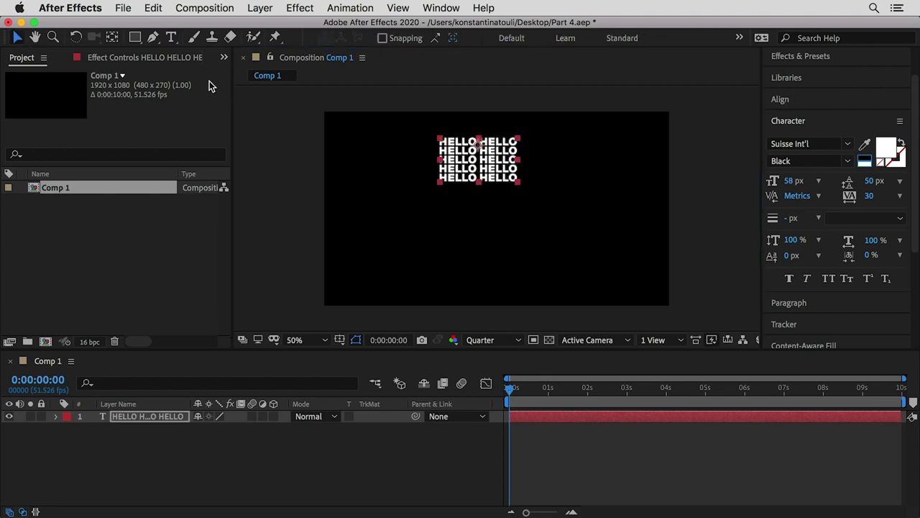
- Center the text layer's anchor point and the layer in the frame, and scale it up to about 426% to fill the frame
right_click(503, 154)
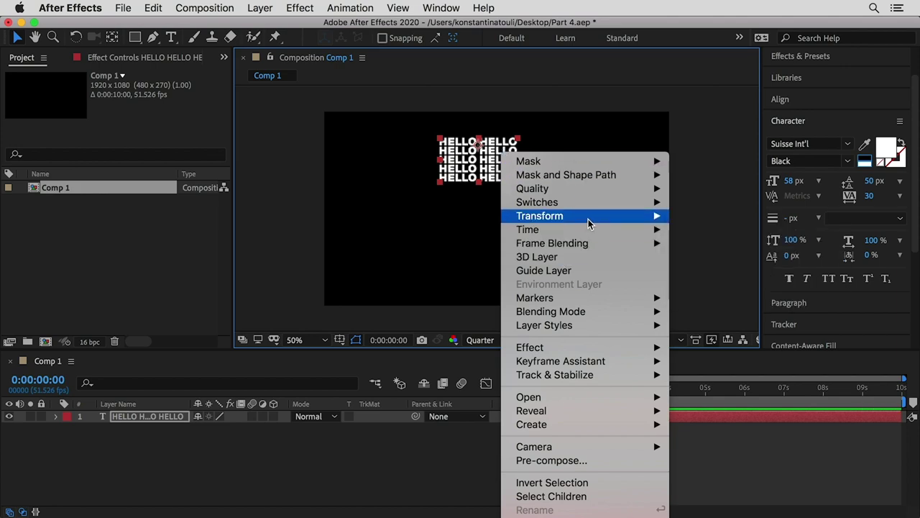
mouse_move(588, 217)
left_click(776, 371)
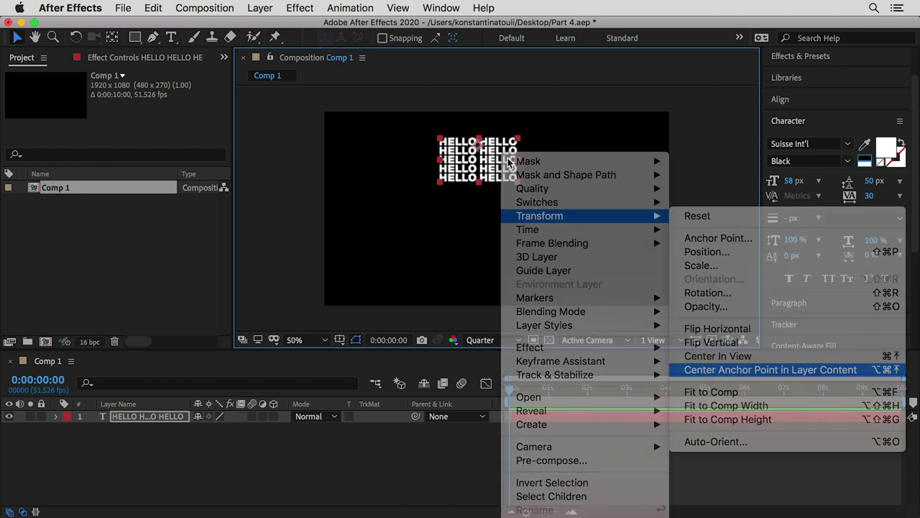
right_click(484, 153)
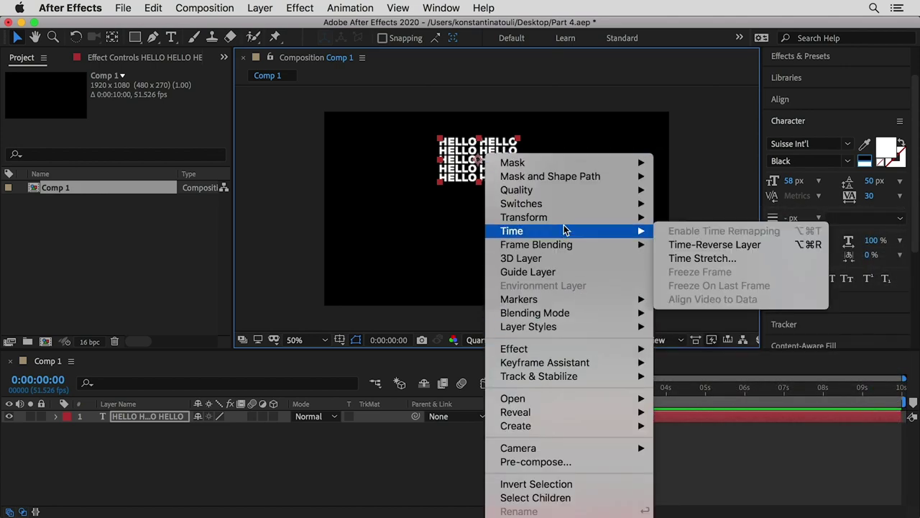
mouse_move(564, 218)
left_click(716, 358)
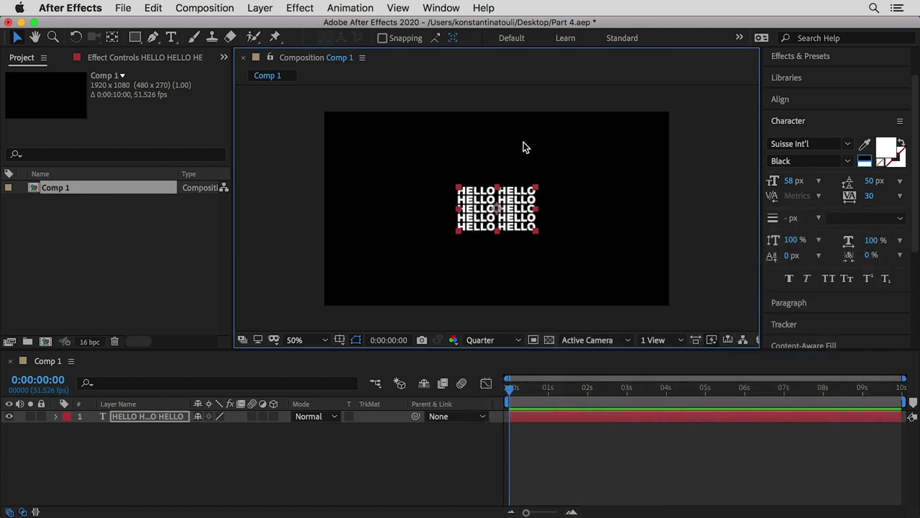
left_click_drag(537, 190, 662, 119)
- Append further HELLO HELLO lines beneath the five existing ones so the text block extends well below the frame
double_click(597, 146)
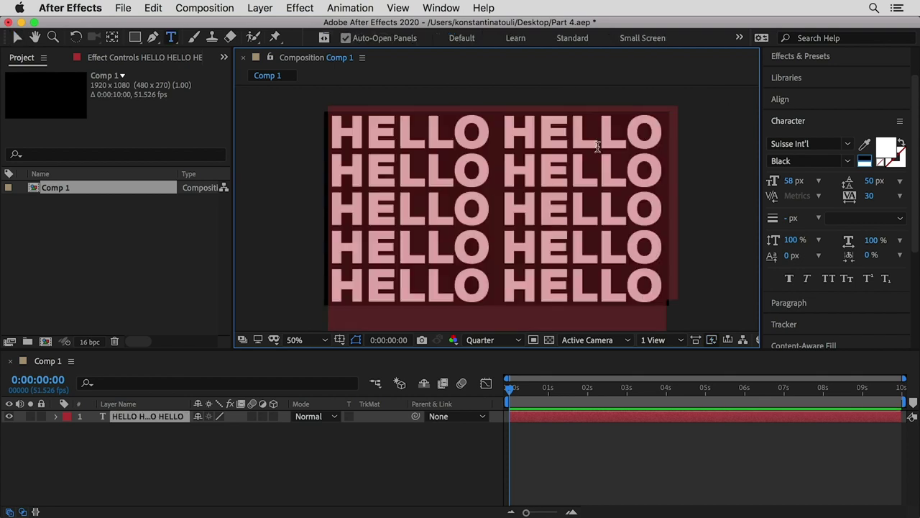
left_click(660, 287)
key("Escape")
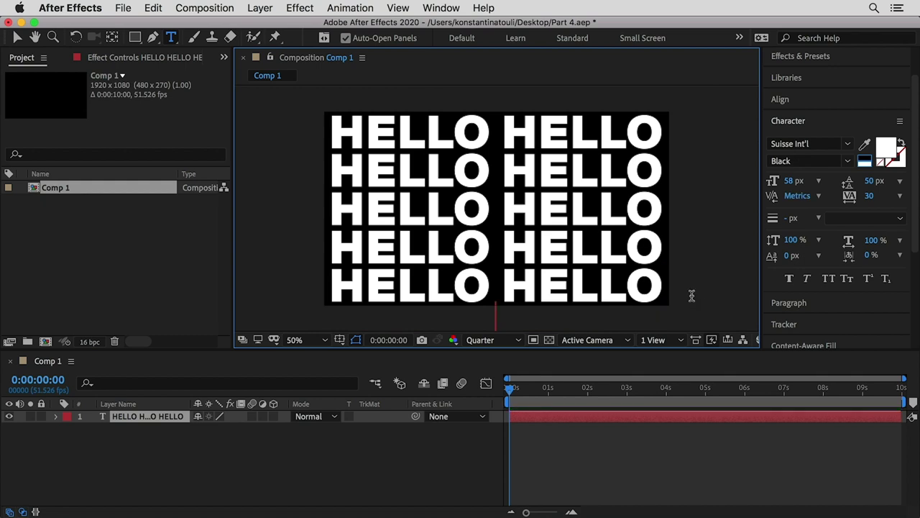
double_click(543, 283)
left_click(331, 124)
key("Down")
key("Down")
key("Down")
key("Down")
key("Right")
key("Right")
key("Right")
key("Right")
key("Right")
key("Right")
key("BackSpace")
key("BackSpace")
key("super+z")
left_click(18, 37)
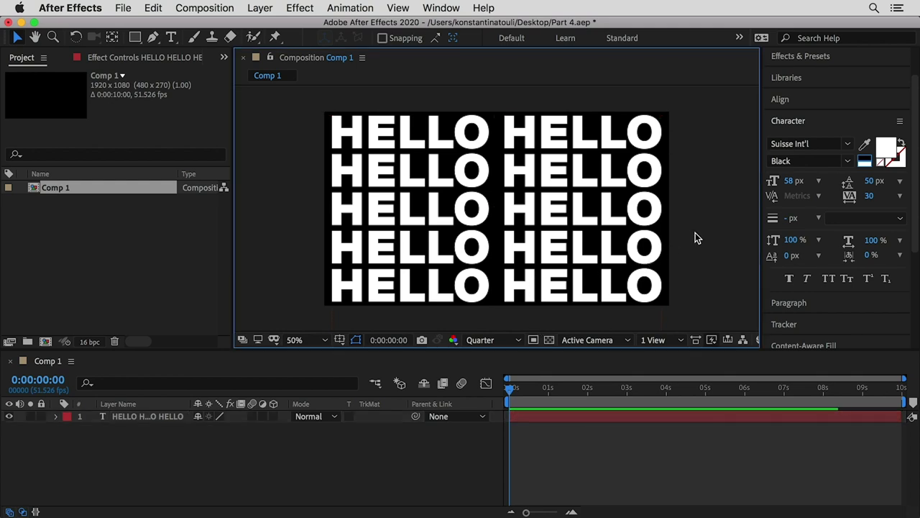
- Examine how far the repeated HELLO lines extend beneath the composition frame
key("comma")
key("comma")
key("comma")
key("comma")
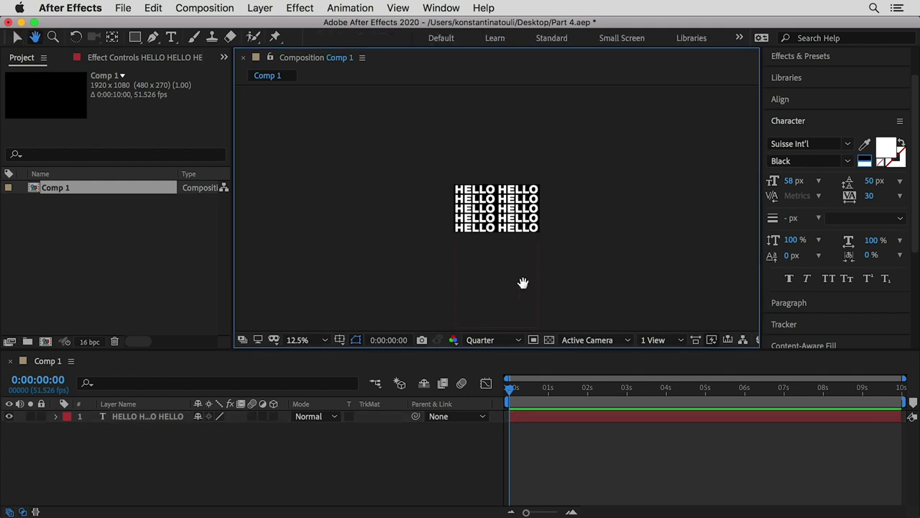
left_click_drag(522, 282, 589, 226)
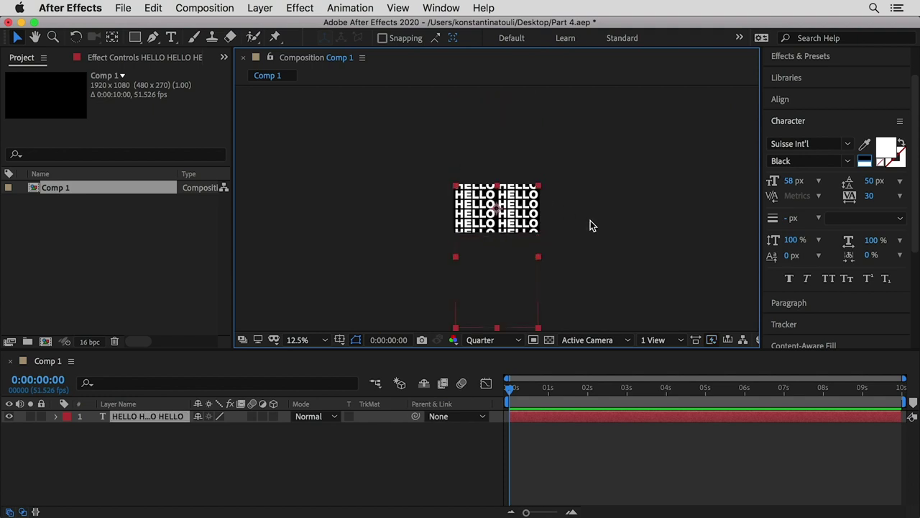
left_click(589, 226)
key("period")
key("period")
key("period")
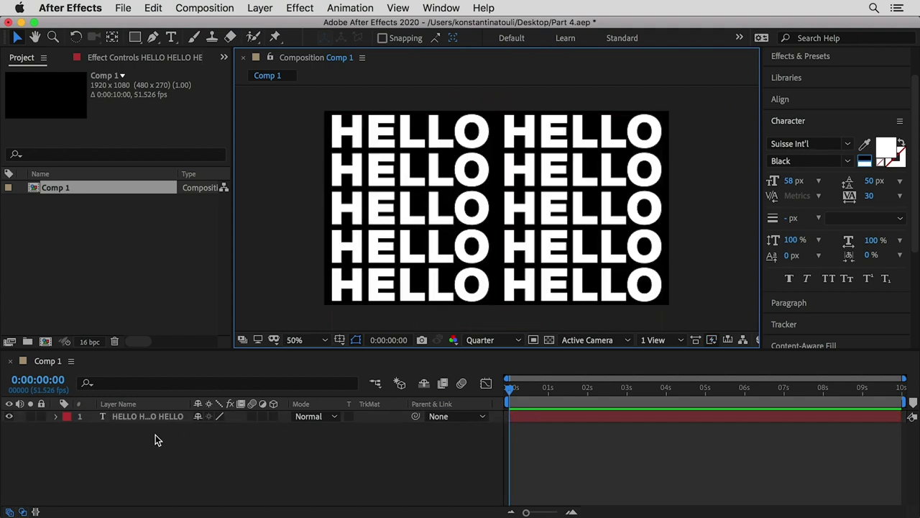
- Set a Position keyframe on the text layer at 0:00:00:00 and go to the last frame, 0:00:09:50
left_click(57, 417)
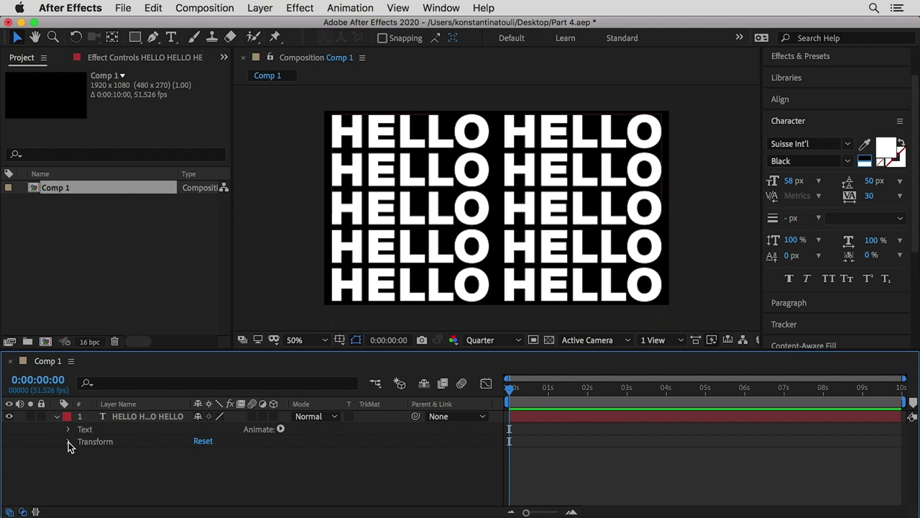
left_click(68, 441)
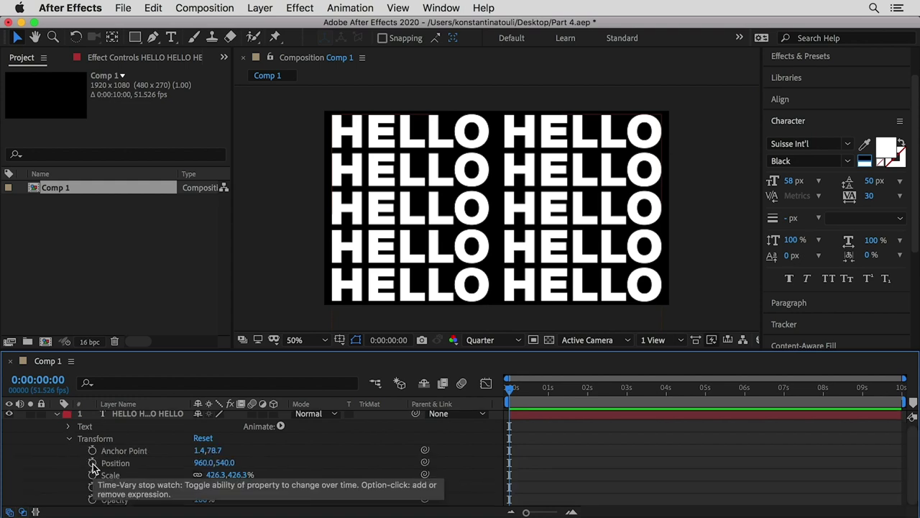
left_click(93, 464)
left_click_drag(547, 388, 914, 402)
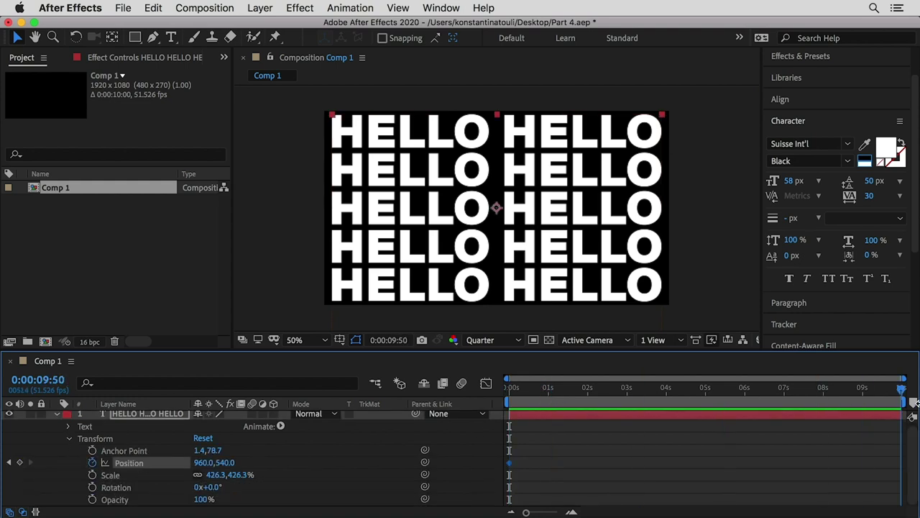
- Show the rulers and place a horizontal guide along the top edge of the first HELLO line
key("period")
left_click_drag(401, 150, 573, 262)
key("v")
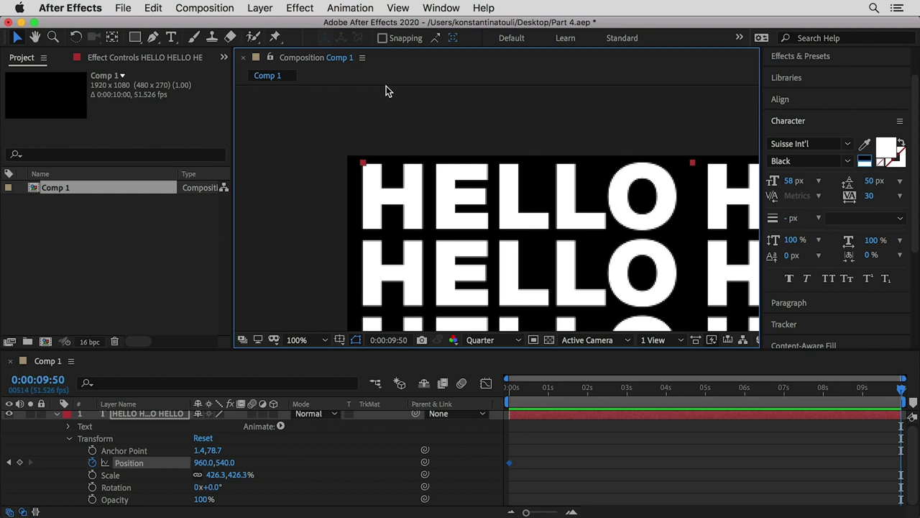
key("super+r")
left_click_drag(396, 92, 407, 167)
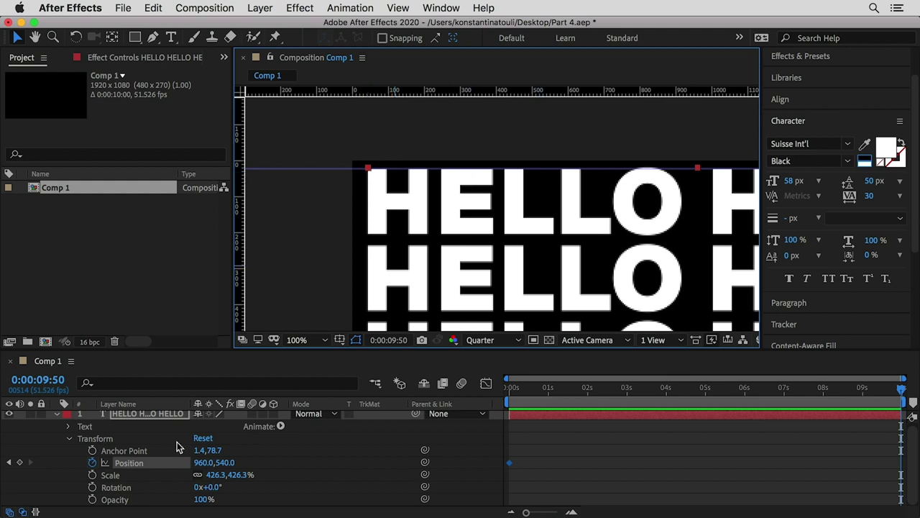
- Add a Position keyframe at 0:00:09:50 and move the text block straight up to about 960, -1612
left_click(20, 464)
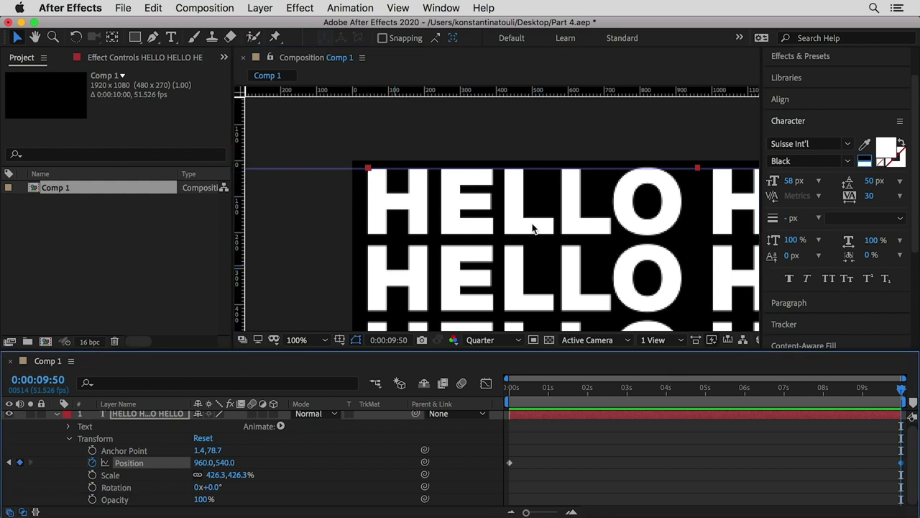
key("comma")
key("comma")
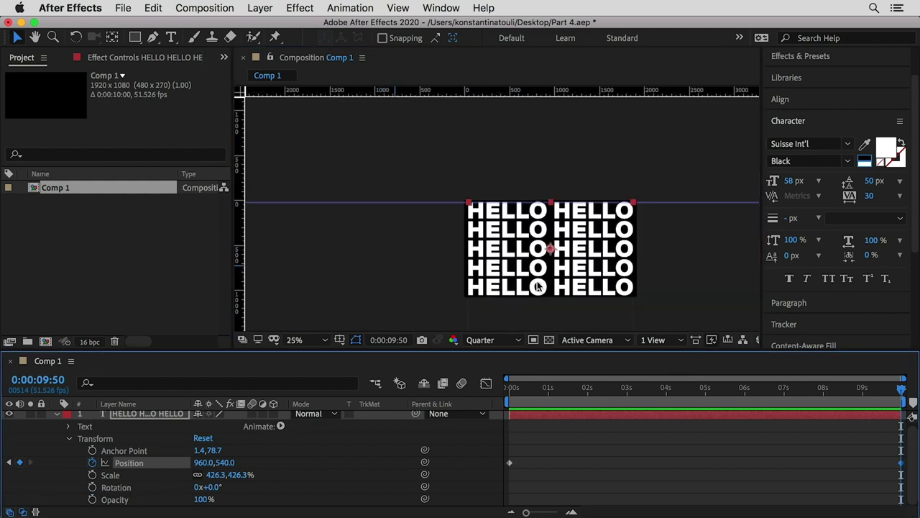
left_click_drag(541, 288, 543, 149)
left_click_drag(519, 284, 519, 252)
- Nudge the text block down to position 960, -1592 so the top visible line meets the guide, and check its bottom edge
key("slash")
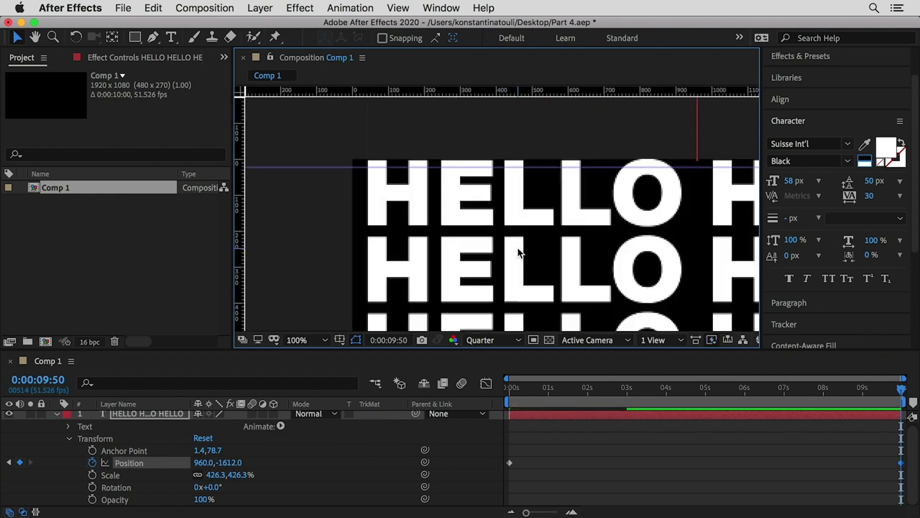
key("shift+Down")
key("shift+Down")
scroll(516, 249, "up", 1)
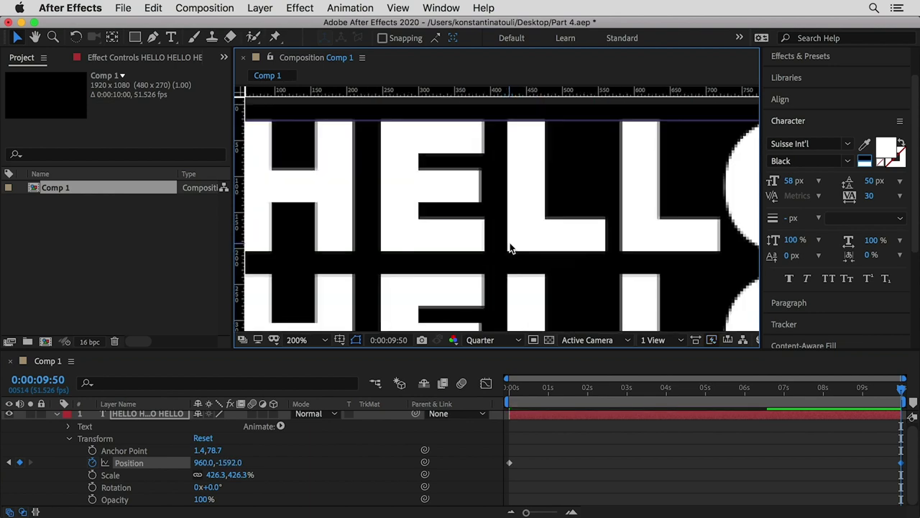
scroll(511, 248, "down", 2)
scroll(626, 277, "down", 2)
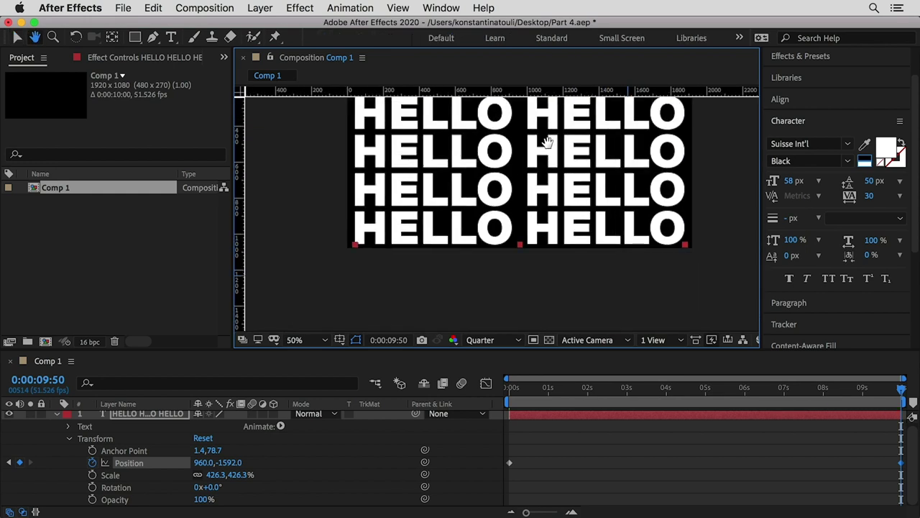
key("comma")
scroll(626, 253, "up", 3)
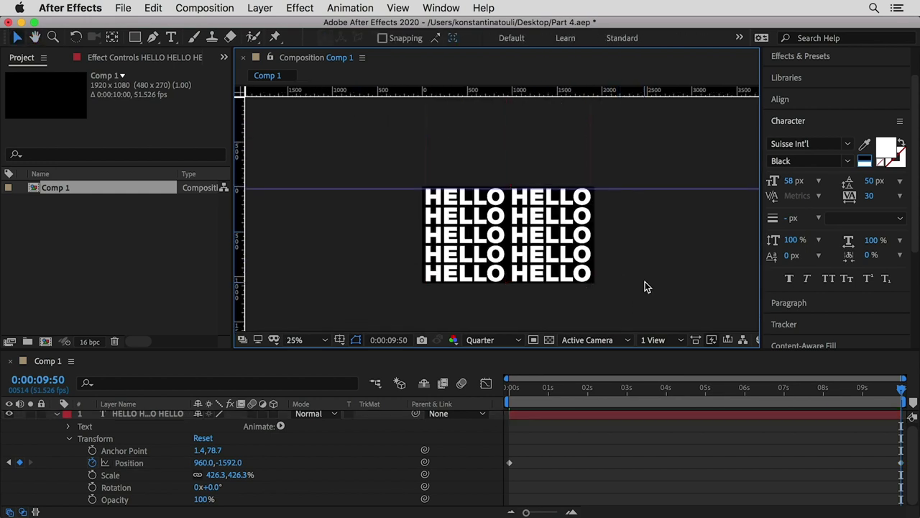
key("period")
- Preview the scrolling text from the start of the composition and save the project
left_click(508, 388)
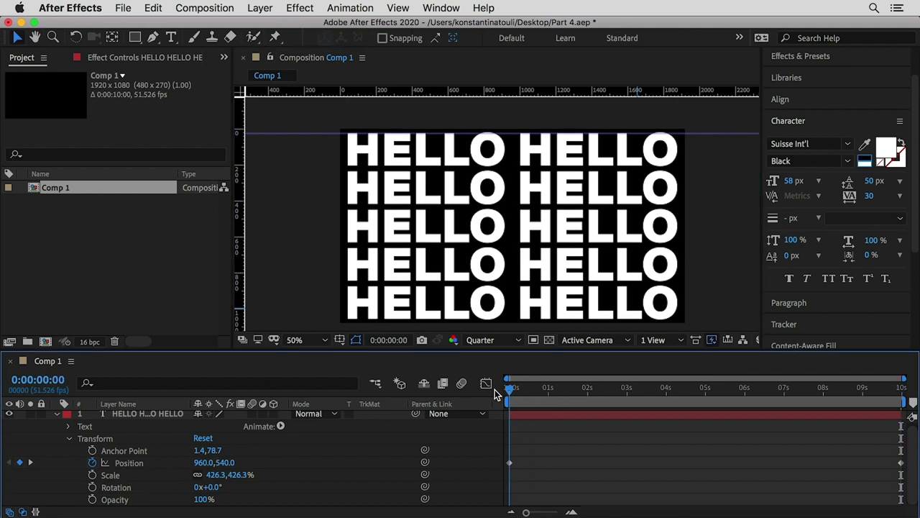
key("space")
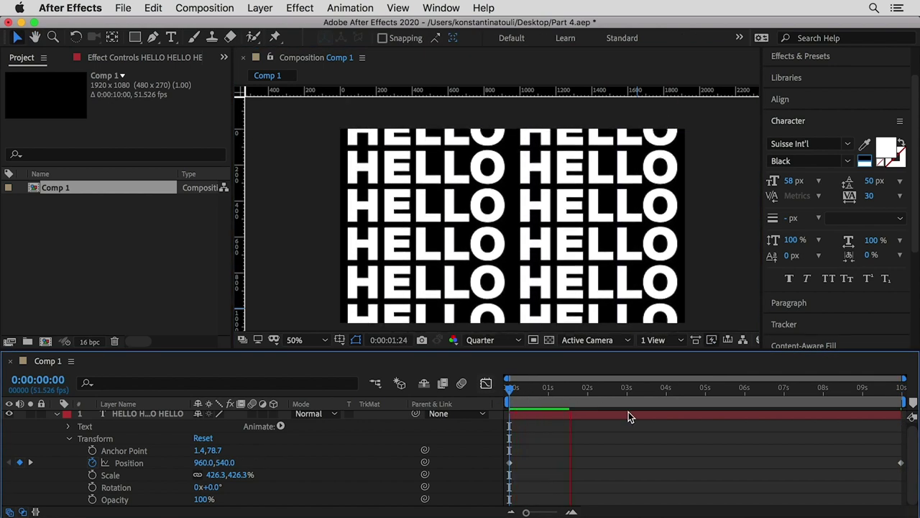
key("space")
key("v")
key("super+s")
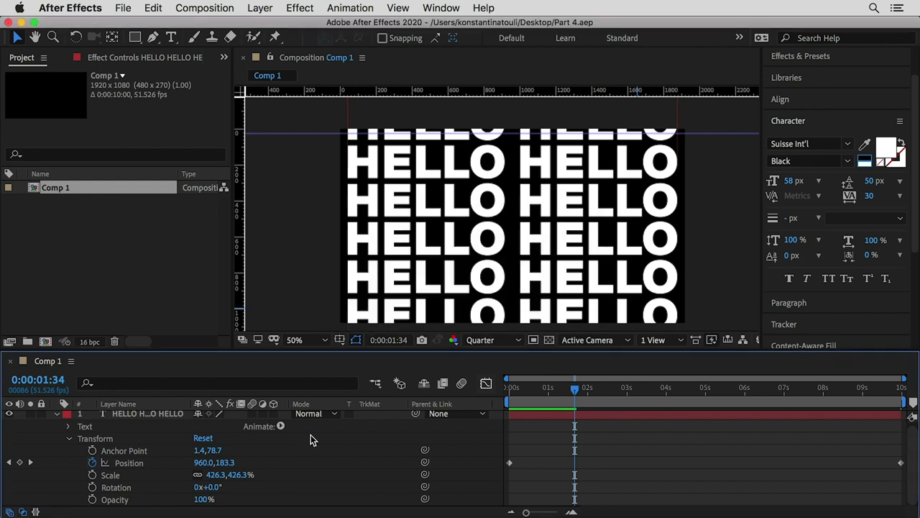
- Pre-compose the text layer into a new composition named "part 4", moving all attributes into it
left_click(57, 416)
left_click(138, 416)
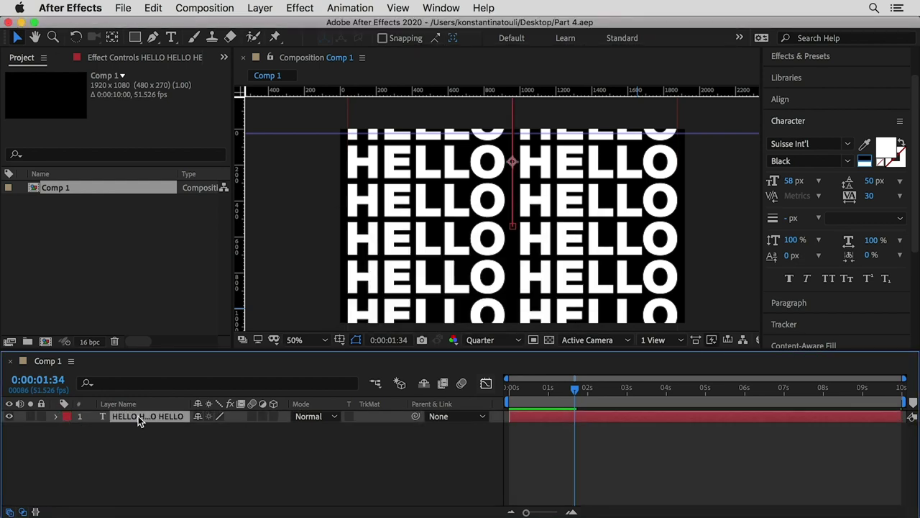
right_click(138, 415)
mouse_move(202, 336)
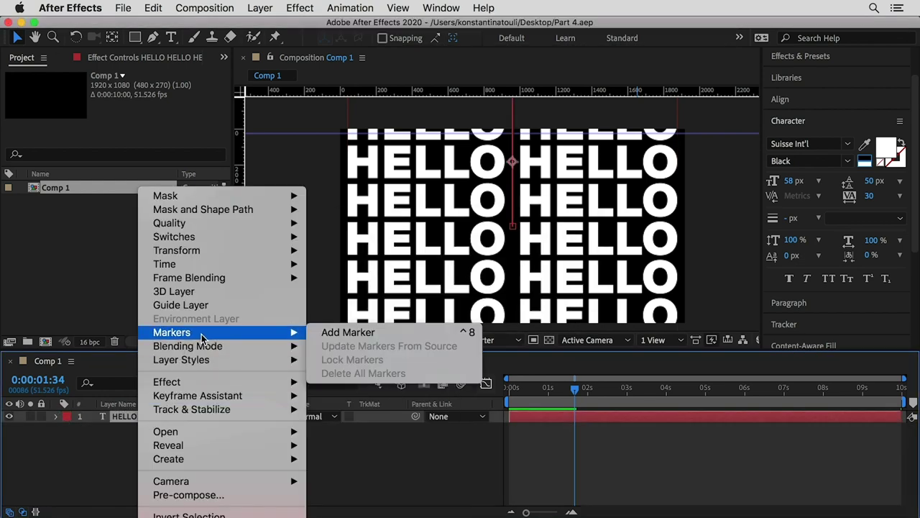
left_click(204, 494)
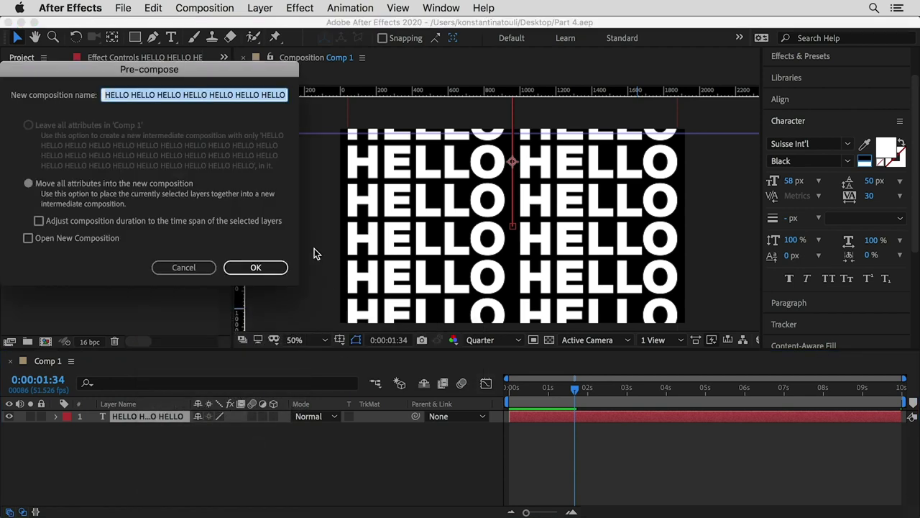
type("part 4")
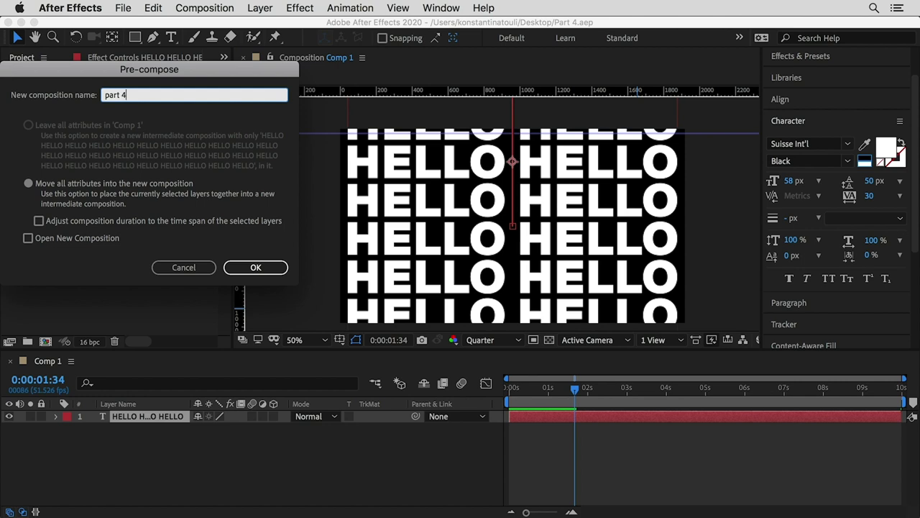
left_click(285, 268)
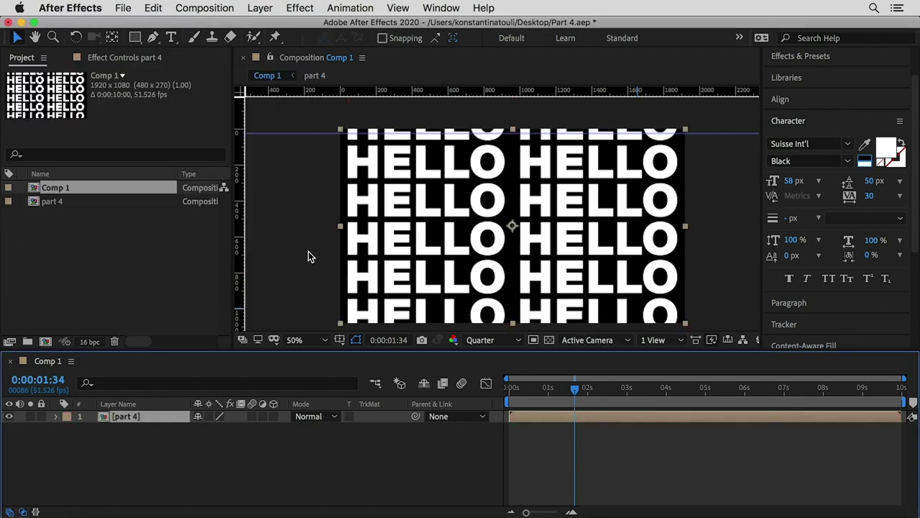
- Search the effects for "sphere" and apply CC Sphere to the part 4 layer
key("h")
mouse_move(329, 224)
left_mouse_down()
mouse_move(335, 215)
mouse_move(342, 223)
left_mouse_up()
key("v")
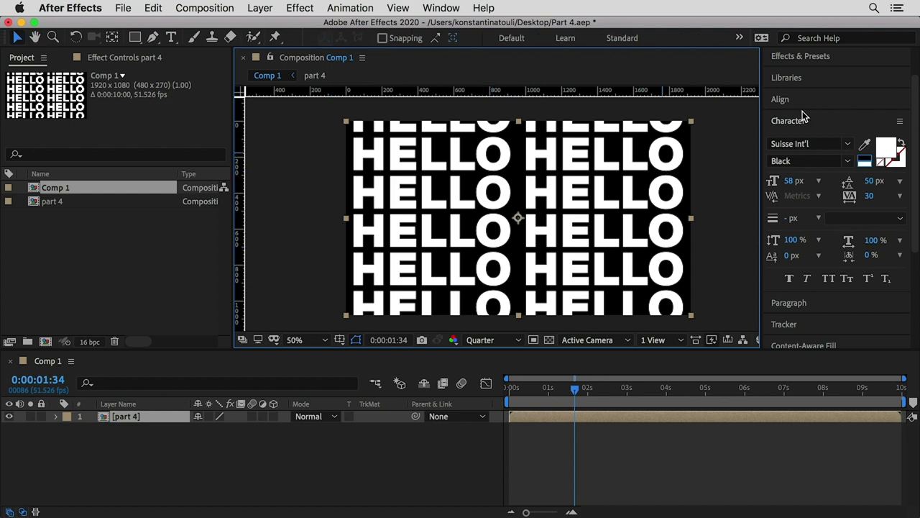
left_click(798, 58)
left_click(817, 74)
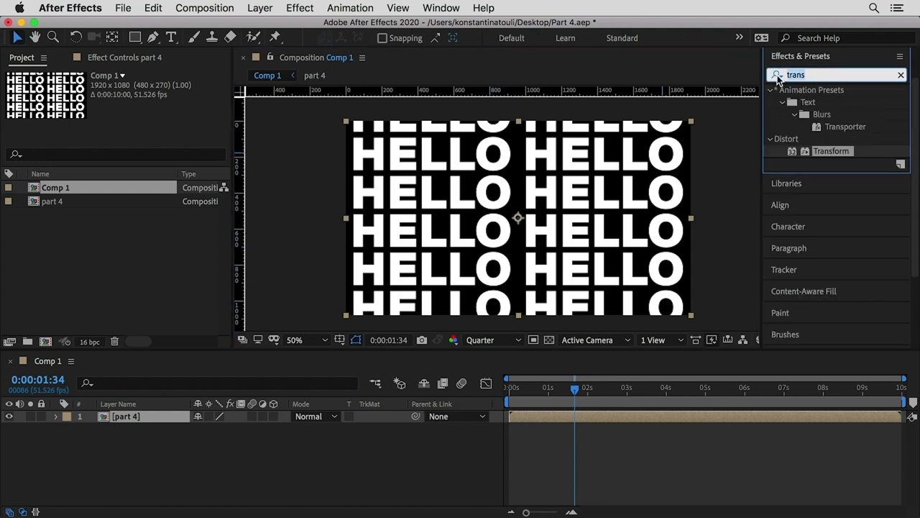
type("sph")
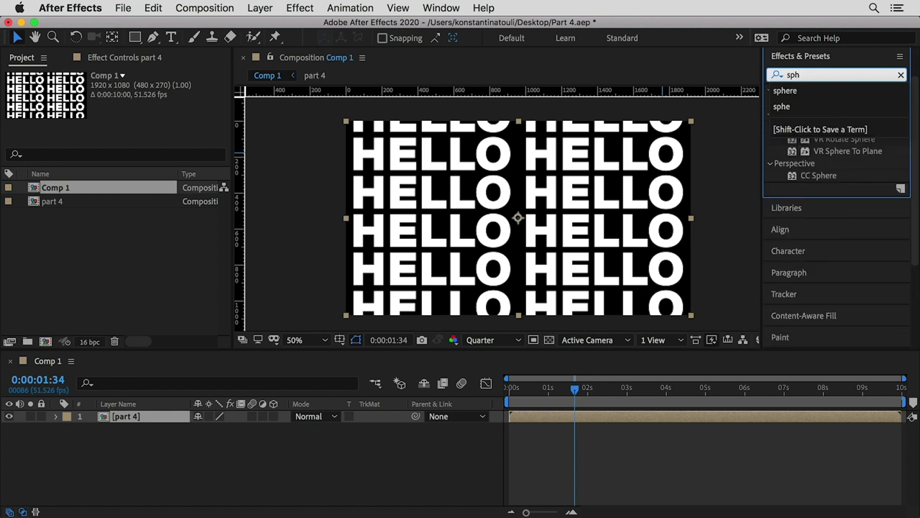
left_click(784, 91)
left_click_drag(825, 156, 575, 188)
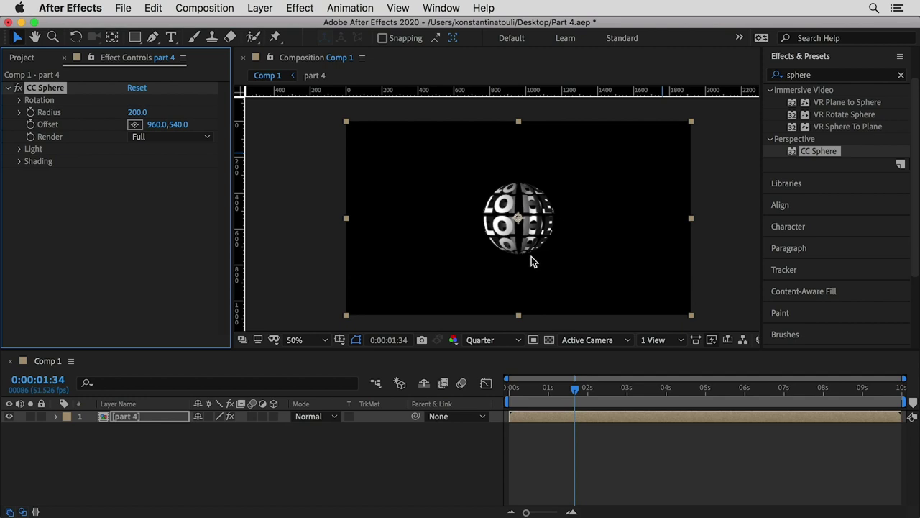
- Check the sphere at 0:00:02:24, enlarge its radius to 415, and expand its rotation settings
left_click_drag(533, 394, 606, 392)
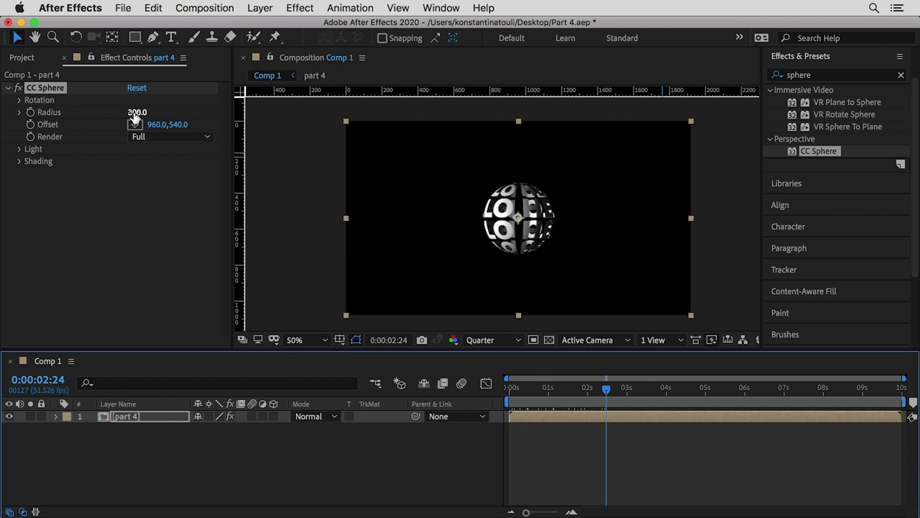
left_click_drag(136, 112, 285, 112)
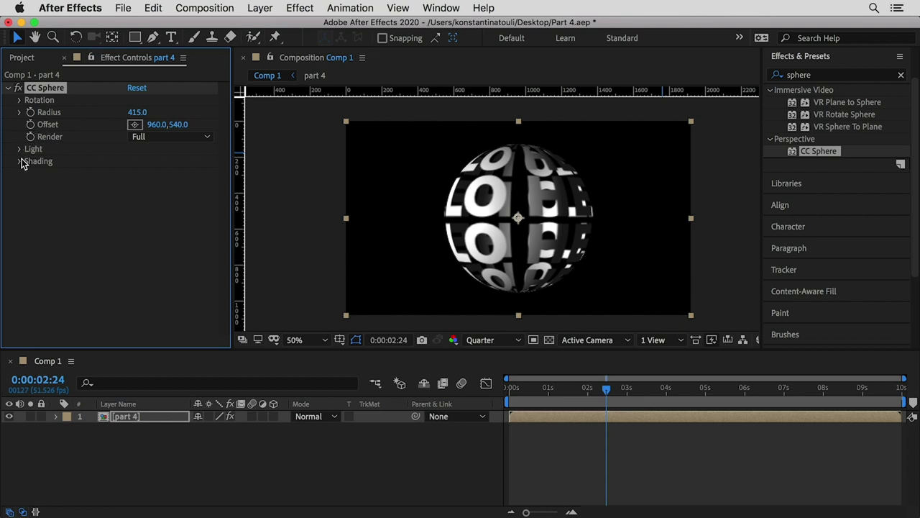
left_click(20, 100)
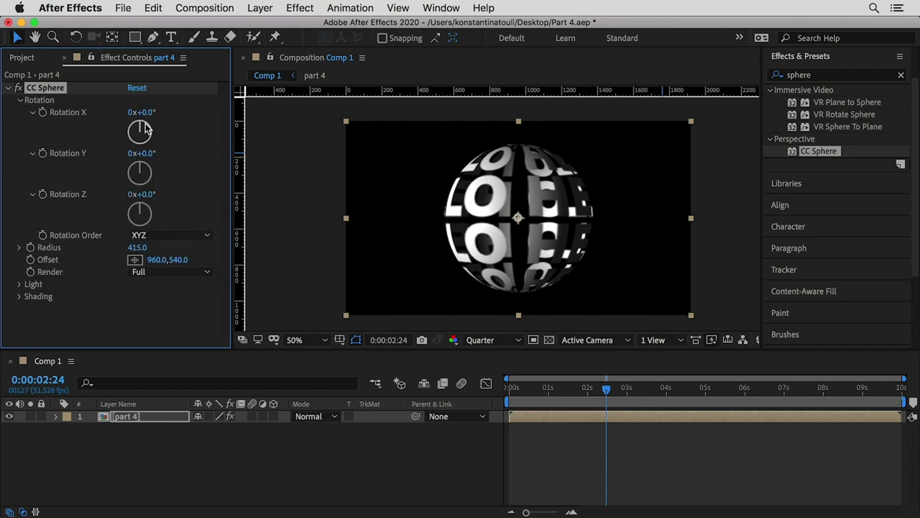
- Try tilting the sphere with Rotation X at -56°, Rotation Y at 0° and Rotation Z at 18°
left_click_drag(150, 132, 136, 130)
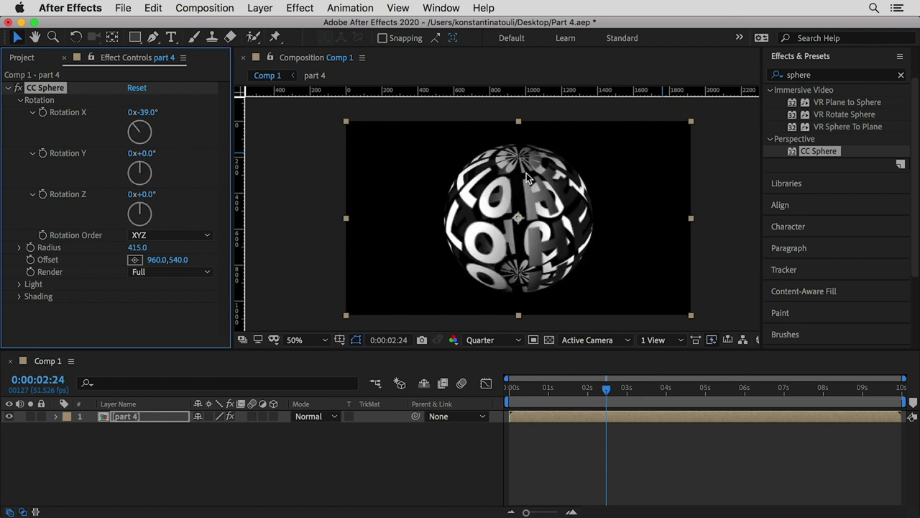
mouse_move(143, 169)
left_mouse_down()
mouse_move(150, 166)
mouse_move(136, 171)
left_mouse_up()
left_click(143, 153)
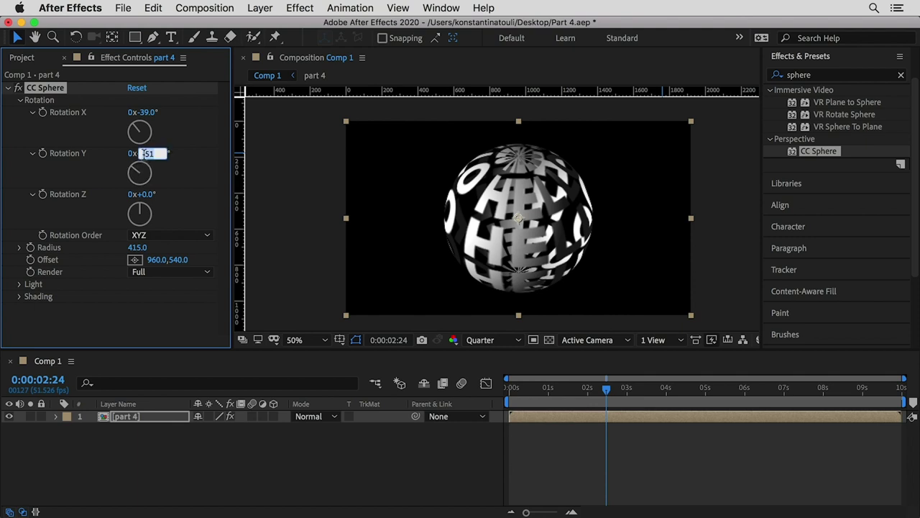
type("0")
left_click_drag(147, 198, 161, 196)
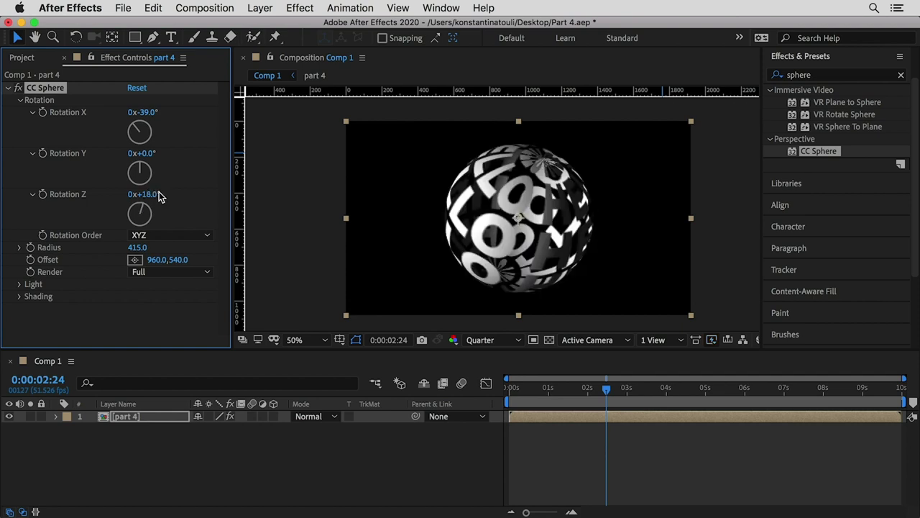
left_click_drag(135, 129, 134, 130)
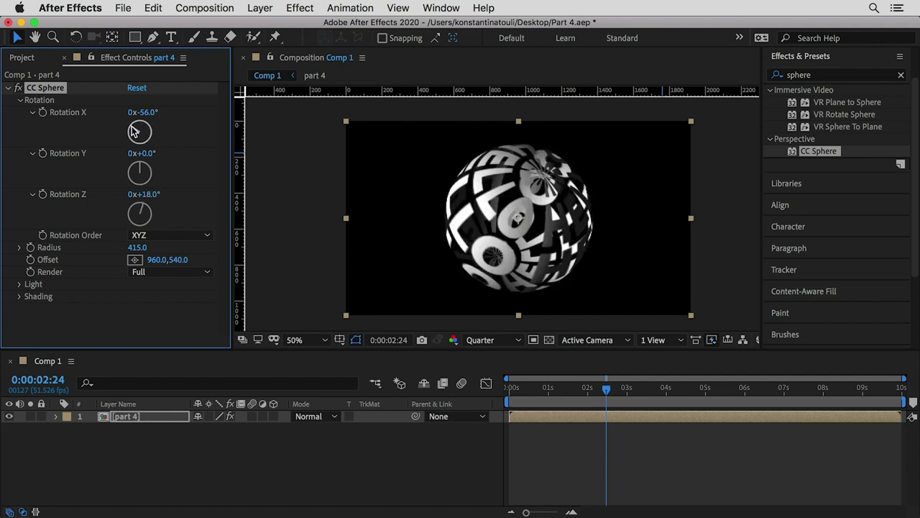
- Set CC Sphere to render only the outside and return to the start of the timeline
left_click(167, 272)
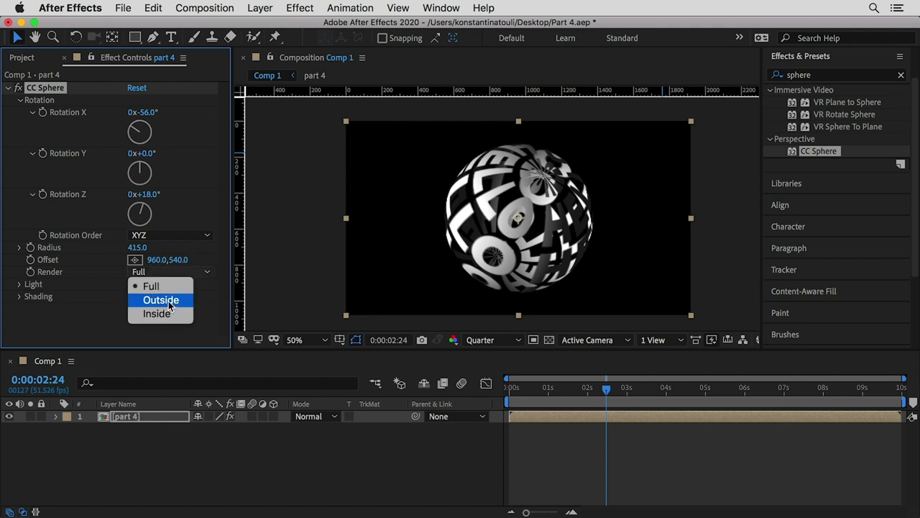
left_click(161, 300)
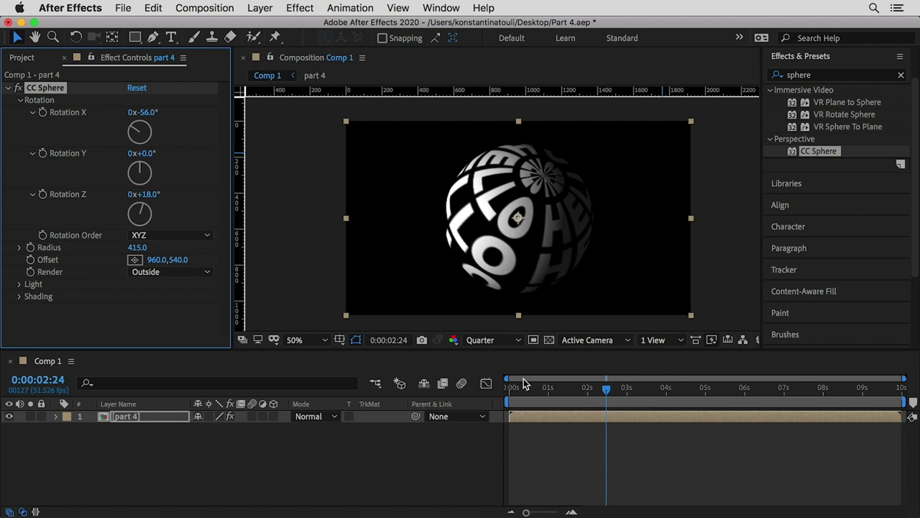
left_click_drag(527, 387, 489, 392)
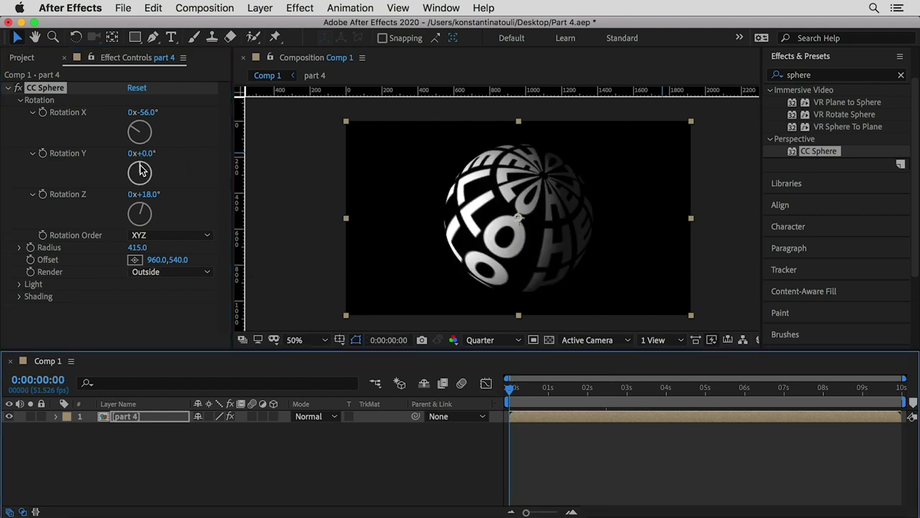
- Orient the sphere so HELLO faces forward, with Rotation X at -88°, Rotation Y at 60° and Rotation Z at 34°
left_click_drag(141, 167, 152, 174)
left_click_drag(136, 128, 134, 133)
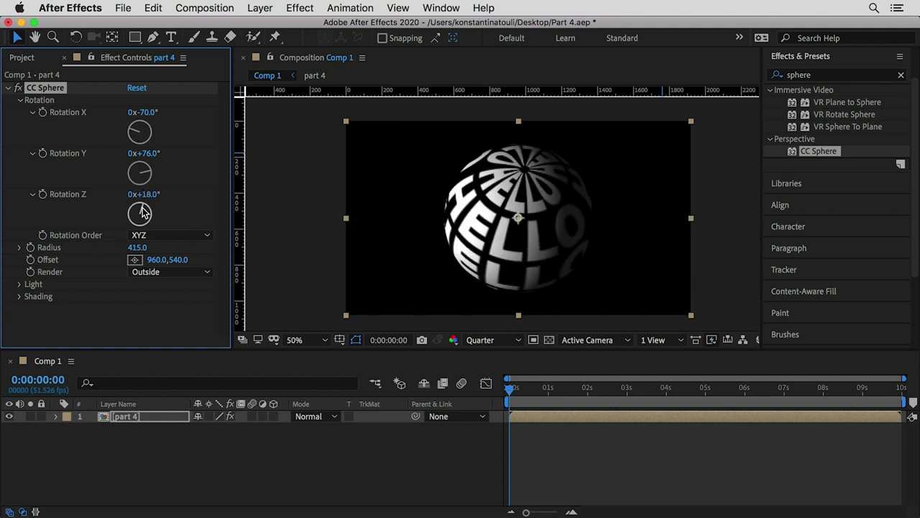
left_click_drag(143, 212, 150, 208)
left_click_drag(144, 173, 146, 170)
left_click_drag(135, 134, 133, 137)
left_click_drag(146, 172, 150, 172)
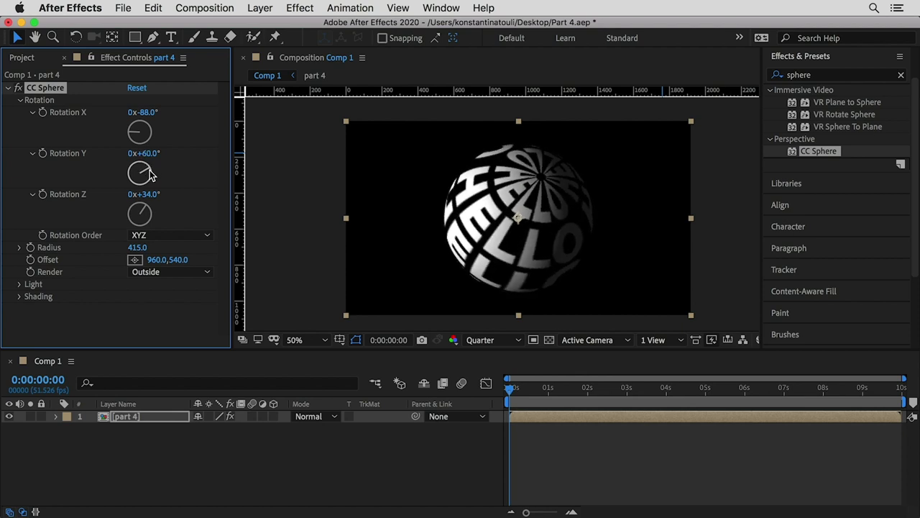
- Set the sphere's Light Intensity to 153 and its Light Direction to -6°
left_click(20, 284)
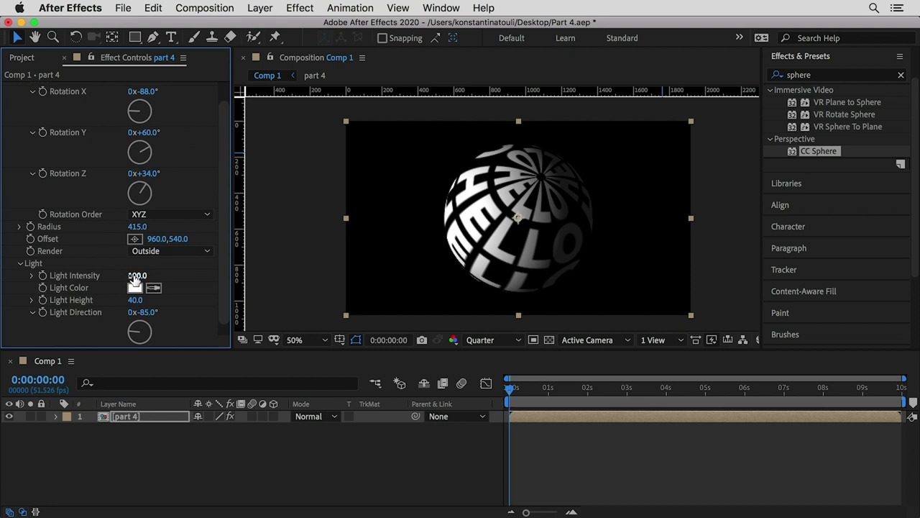
left_click_drag(135, 280, 177, 275)
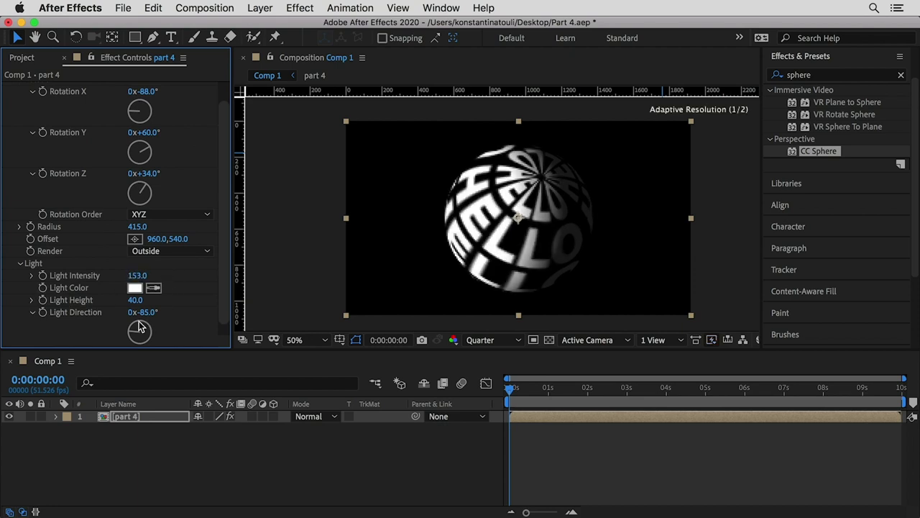
left_click_drag(143, 332, 141, 327)
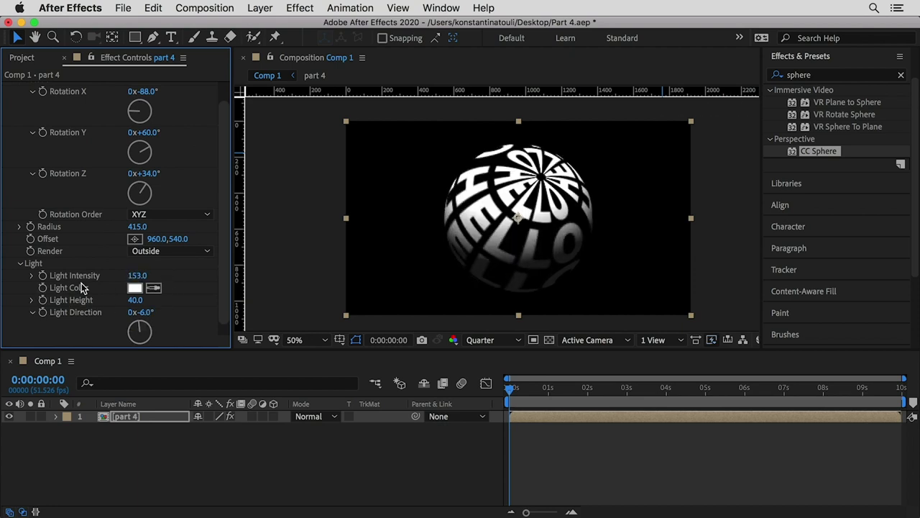
- Set the Ambient value in the sphere's Shading settings to 91
scroll(86, 289, "down", 1)
left_click(20, 342)
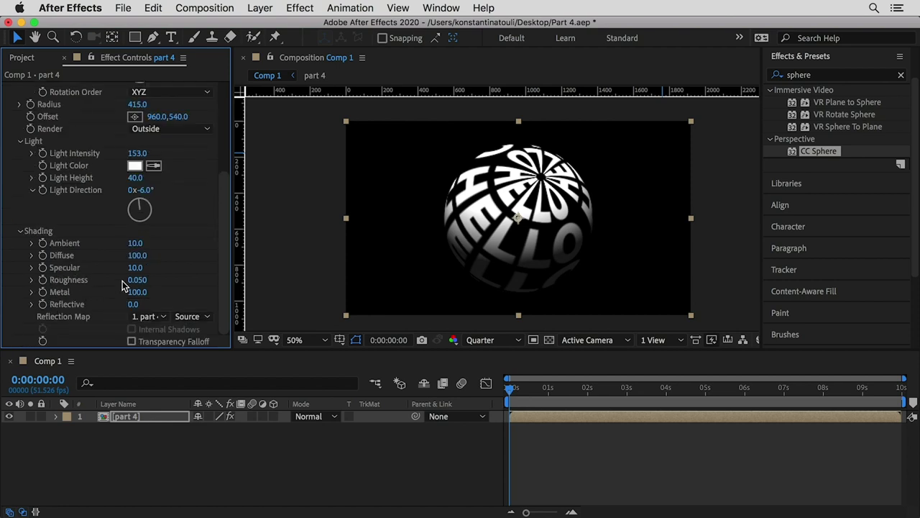
left_click_drag(136, 243, 193, 243)
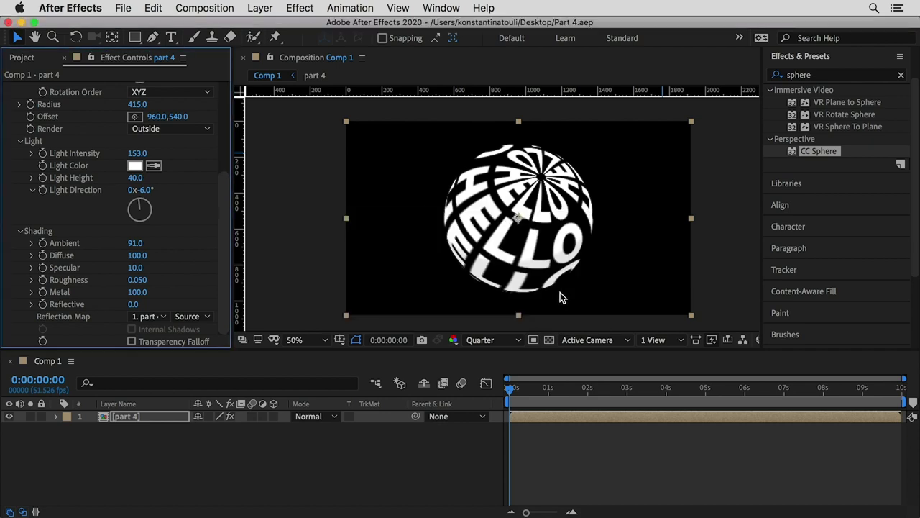
- Preview the relit sphere animation from the start and again from 0:00:01:06
left_click(311, 248)
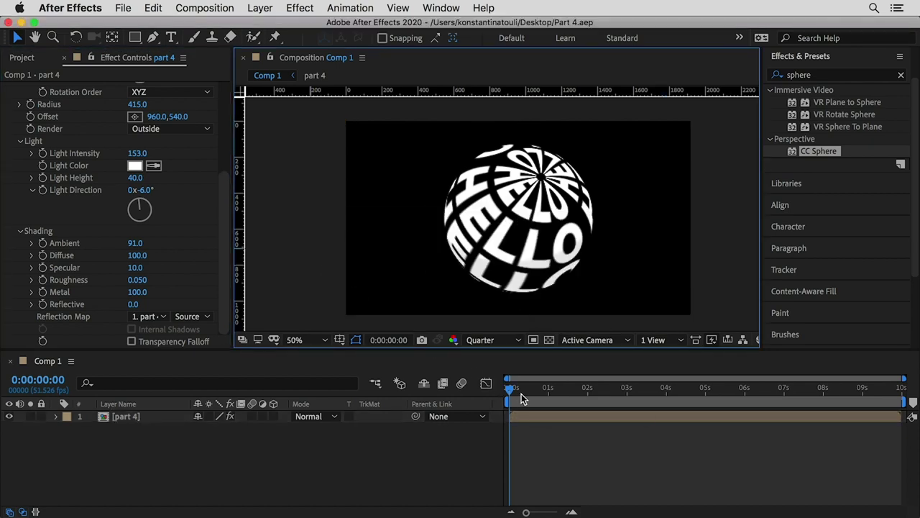
key("space")
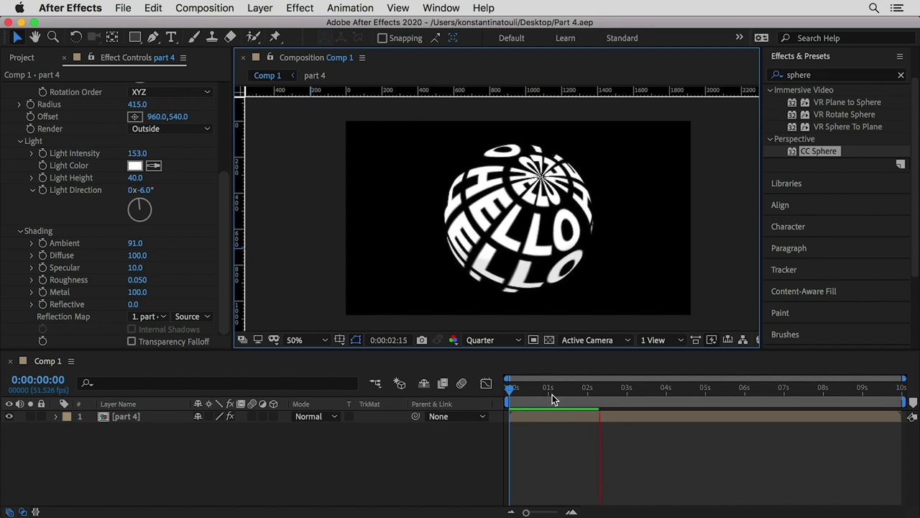
left_click(552, 400)
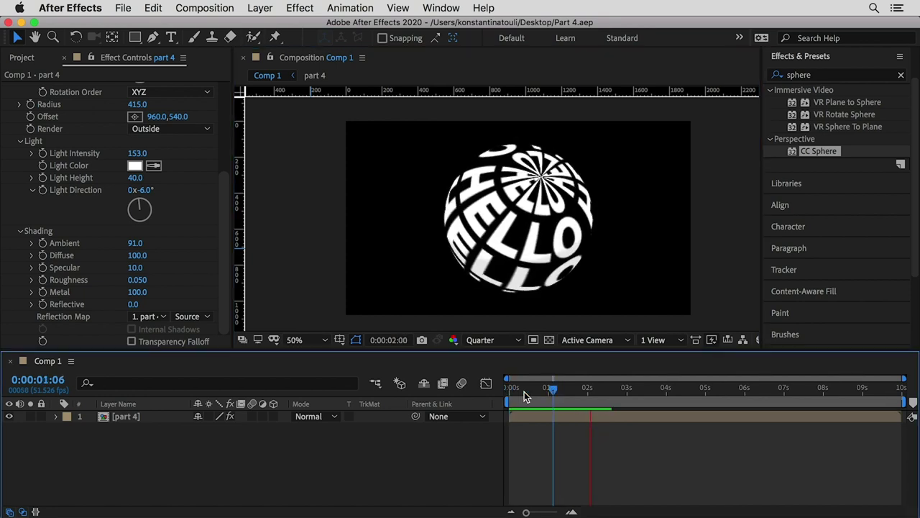
- Swap the two Position keyframes of the HELLO text inside the part 4 pre-comp, at 0 and 10 seconds, reversing the scroll
double_click(102, 416)
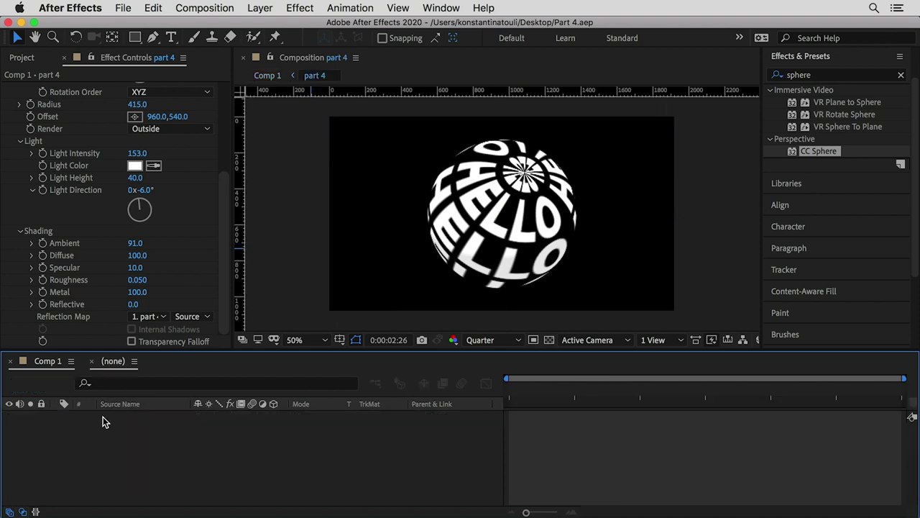
left_click(166, 417)
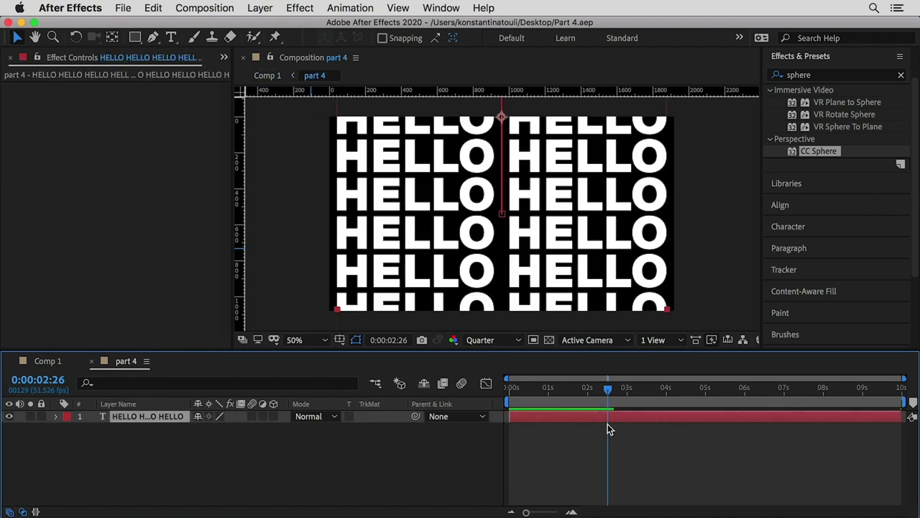
key("p")
left_click_drag(511, 428, 776, 429)
left_click_drag(900, 429, 511, 437)
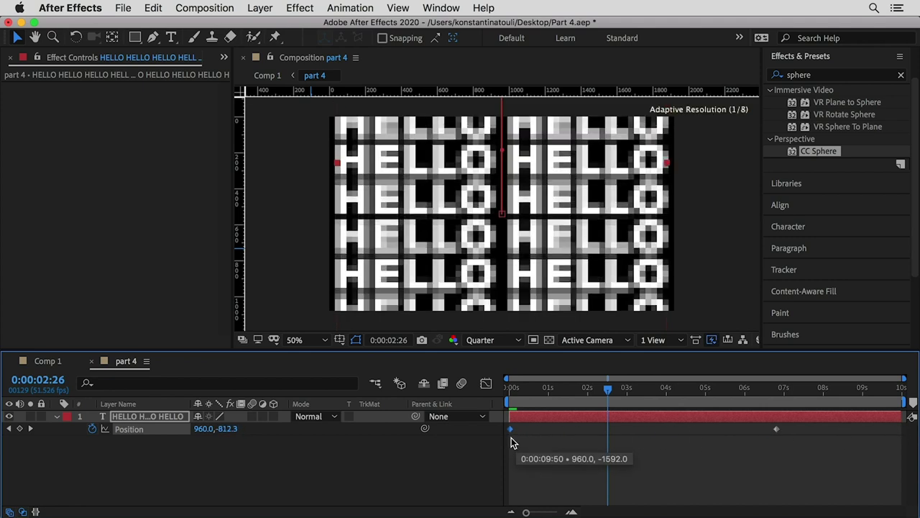
left_click_drag(816, 429, 907, 434)
- Return to Comp 1 and preview the reversed sphere animation from the start
left_click(44, 362)
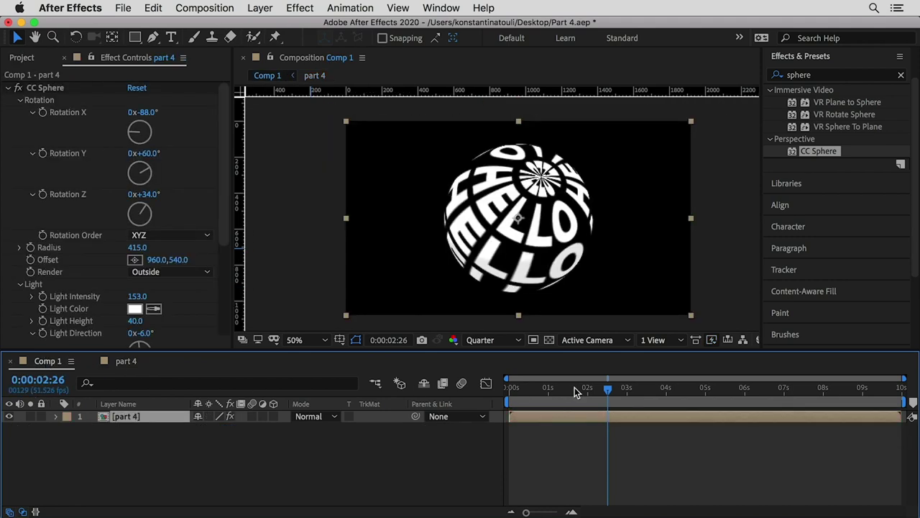
left_click(511, 388)
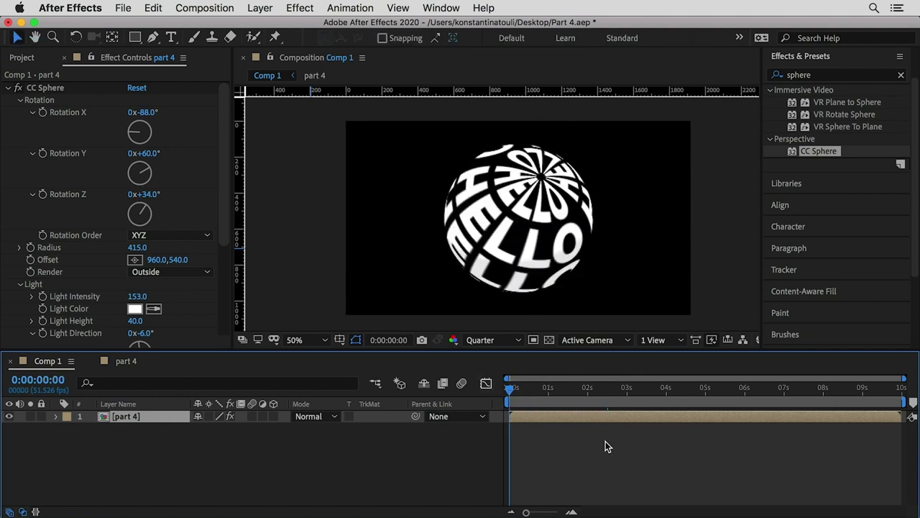
key("space")
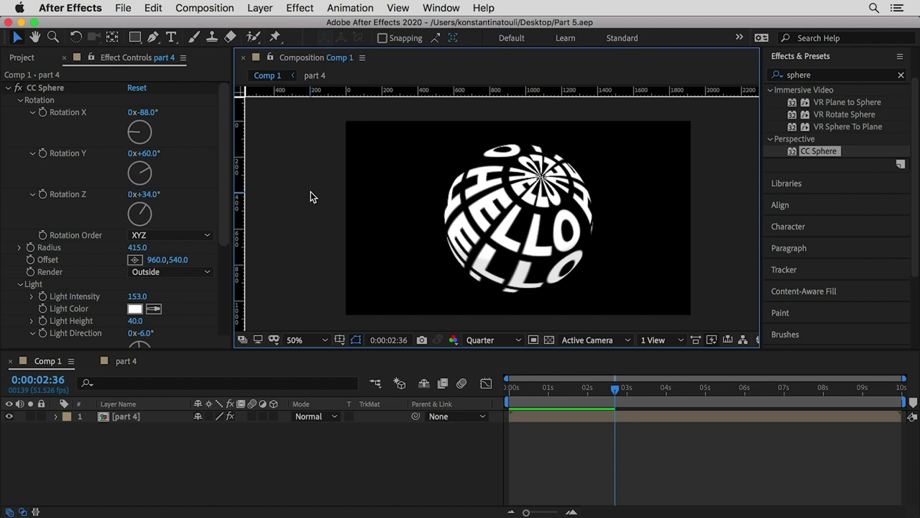
- Reset the part 4 layer's CC Sphere Rotation X, Y and Z to 0°
left_click(550, 416)
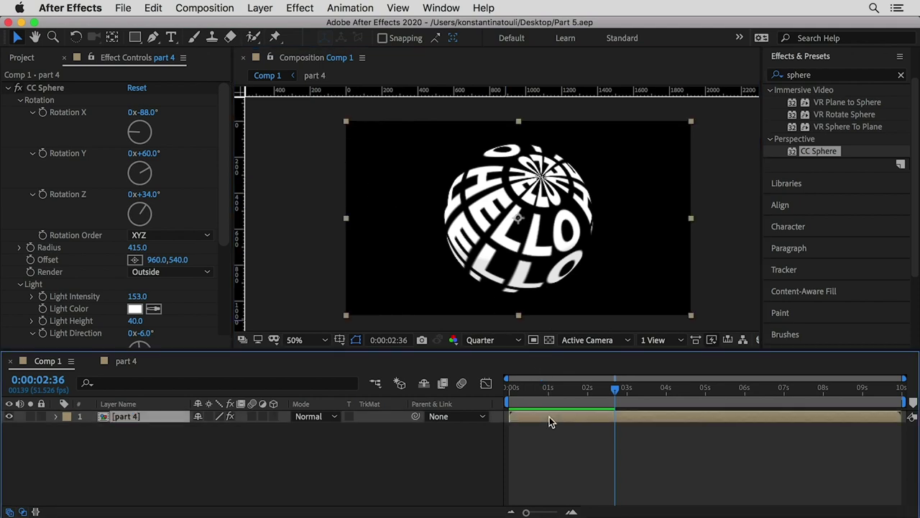
left_click_drag(137, 138, 149, 135)
left_click(143, 112)
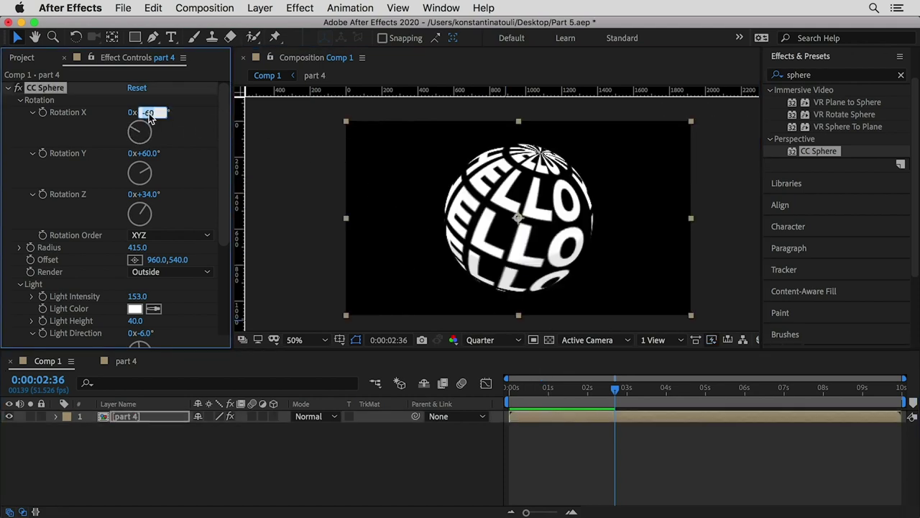
type("0")
left_click(148, 154)
type("0")
left_click(151, 194)
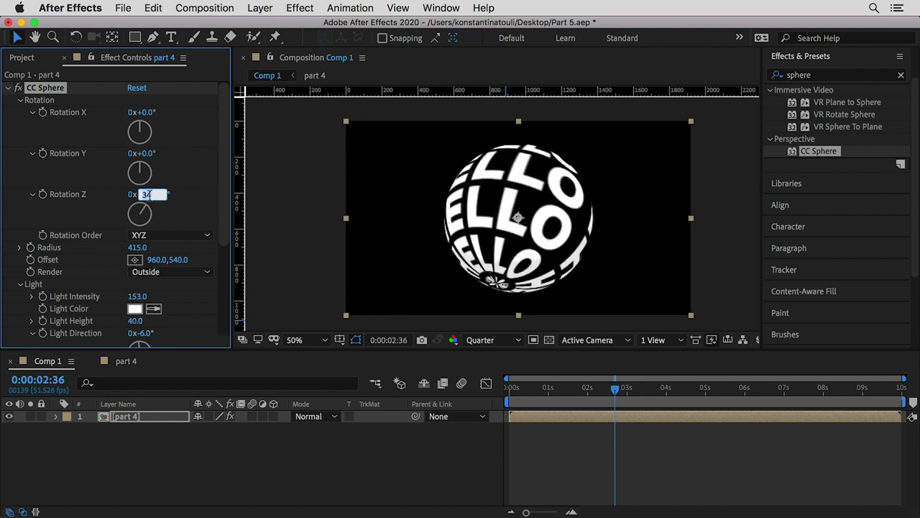
type("0")
- Set the sphere's Rotation X to -90° to view it straight onto its pole
left_click(144, 153)
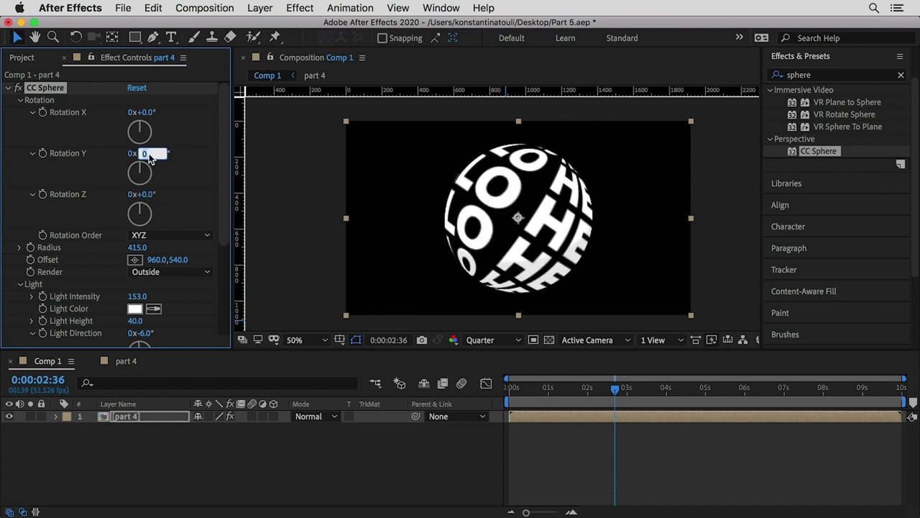
left_click_drag(146, 170, 147, 171)
mouse_move(141, 128)
left_mouse_down()
mouse_move(158, 129)
mouse_move(134, 133)
mouse_move(148, 126)
left_mouse_up()
left_click(144, 113)
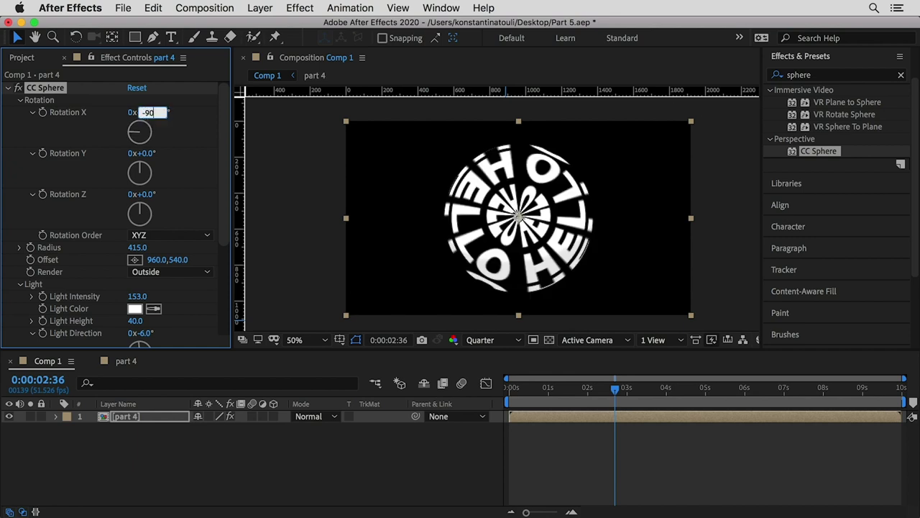
key("Return")
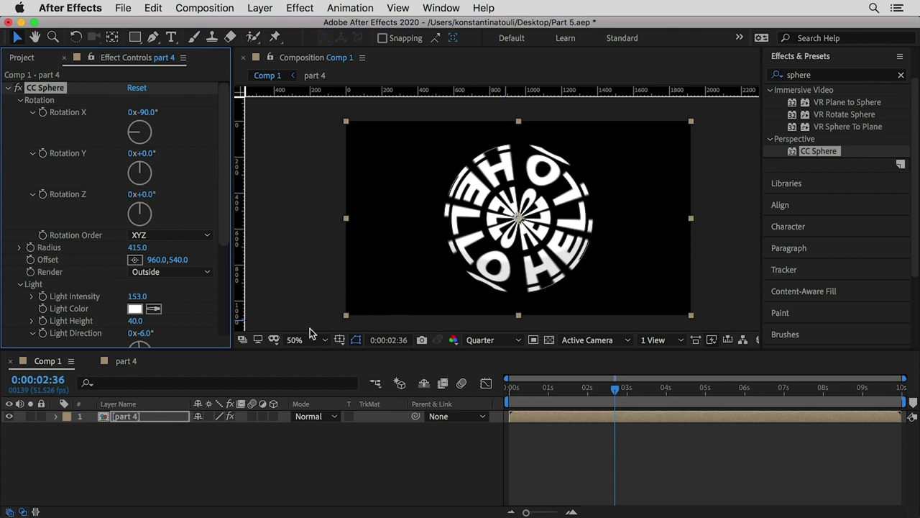
- Find the Invert effect and apply it to the part 4 layer
left_click(130, 420)
left_click(894, 77)
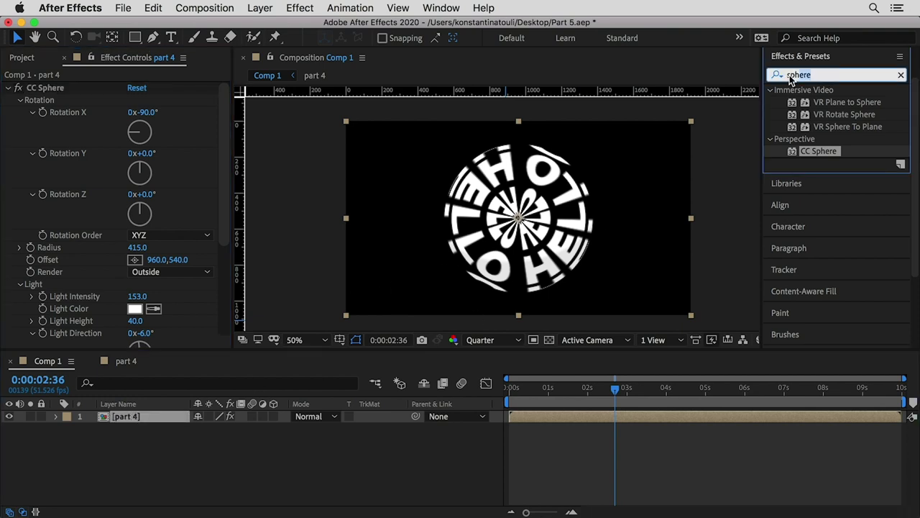
type("invert")
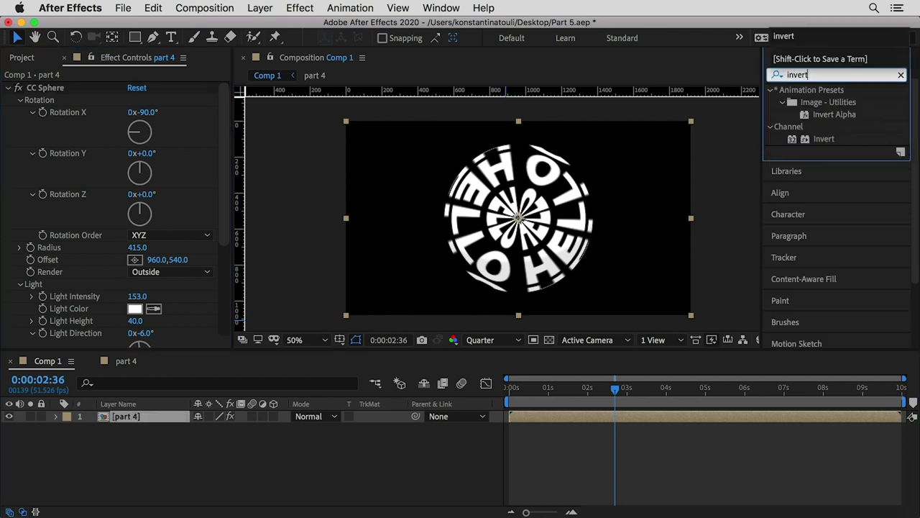
left_click_drag(827, 140, 123, 417)
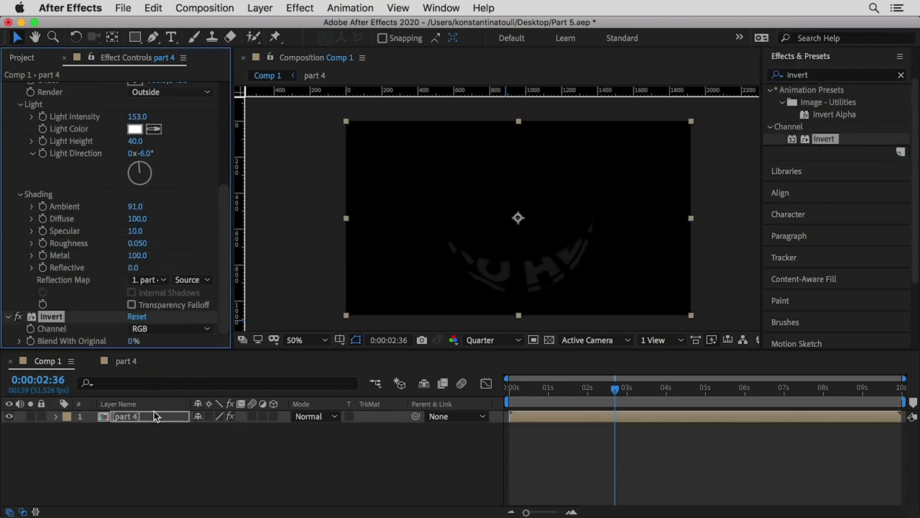
- Add a shape layer inside the part 4 pre-comp with a rectangle covering the whole frame
double_click(105, 419)
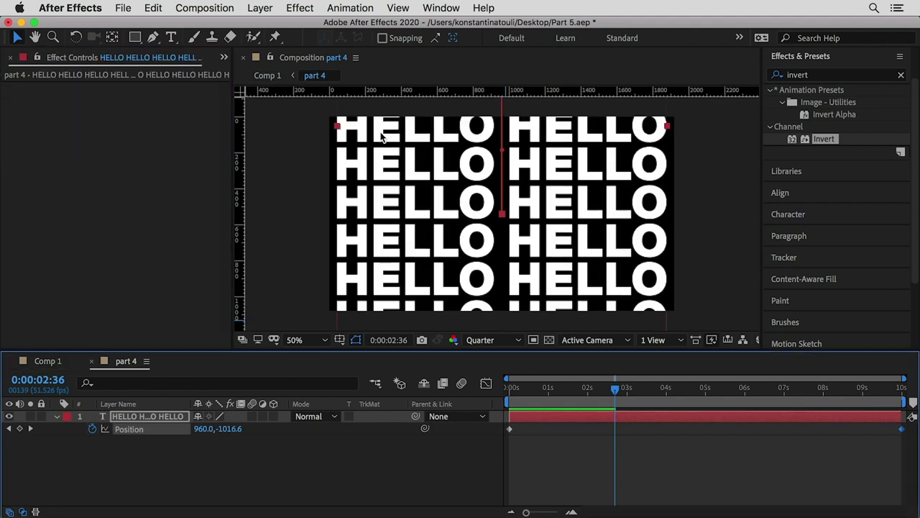
left_click(260, 8)
mouse_move(274, 25)
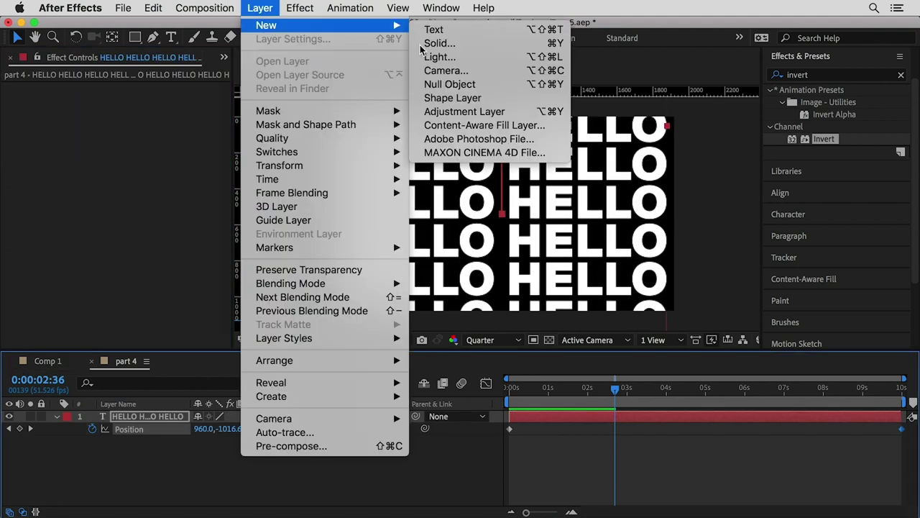
left_click(469, 98)
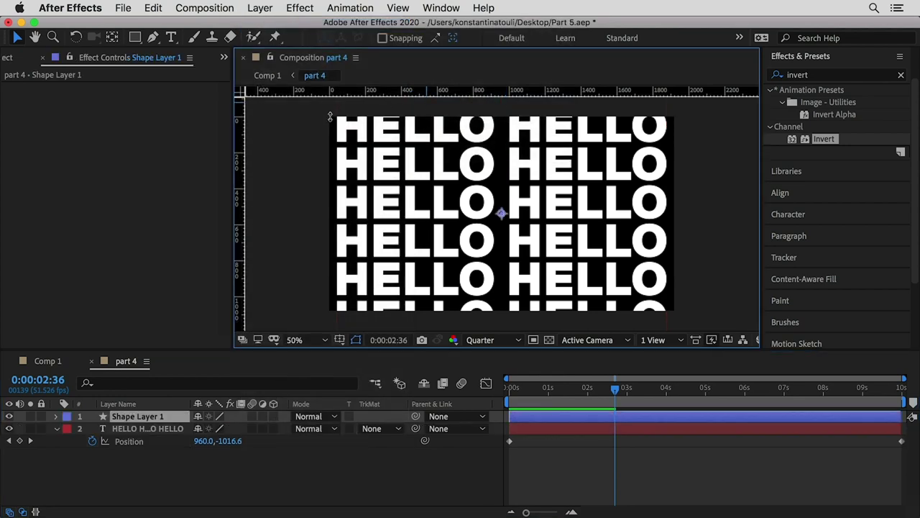
key("q")
mouse_move(325, 113)
left_mouse_down()
mouse_move(463, 173)
mouse_move(677, 313)
left_mouse_up()
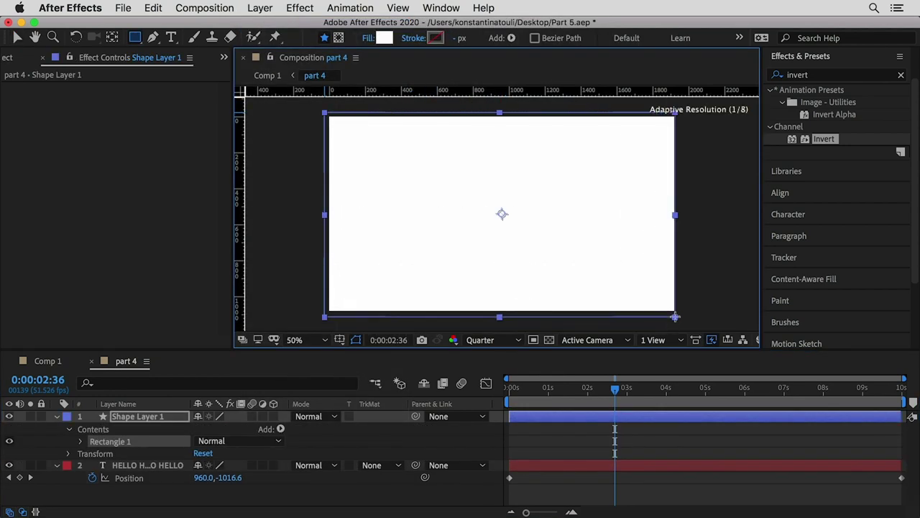
- Change the rectangle's fill color to black
left_click(383, 38)
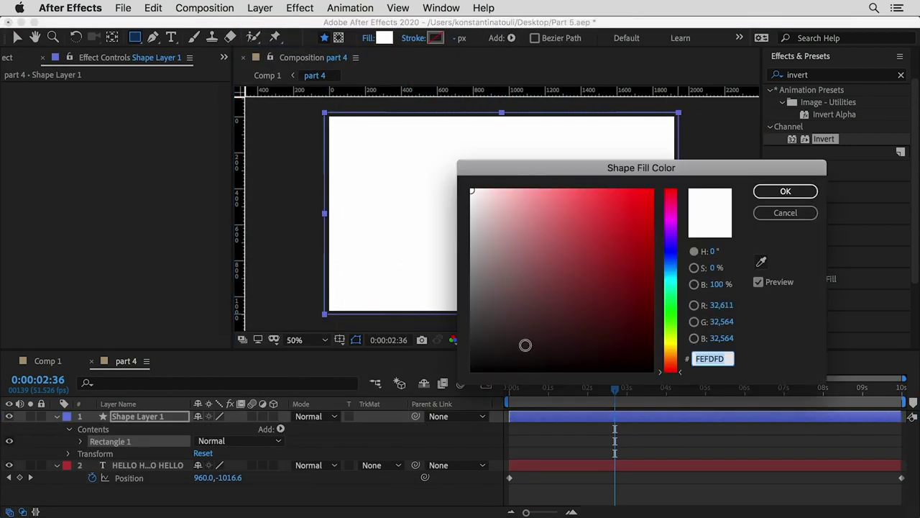
left_click_drag(524, 345, 464, 376)
left_click(785, 191)
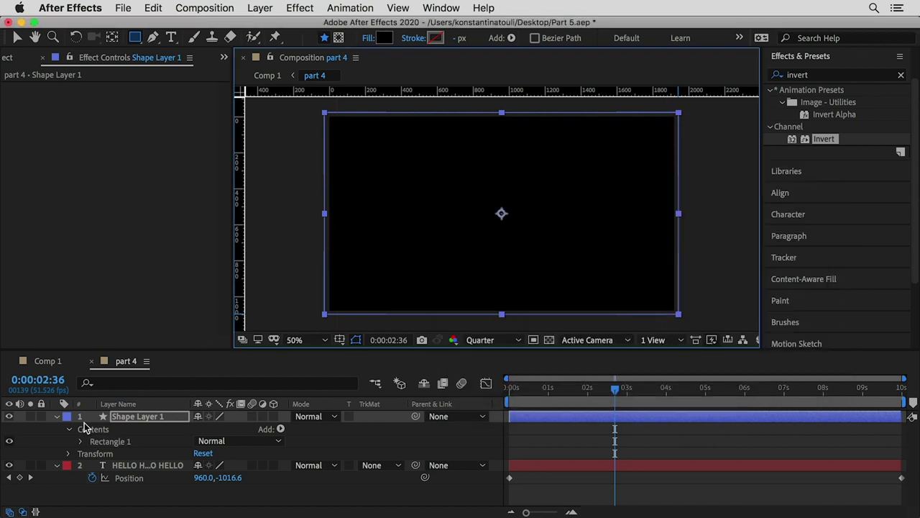
- Move the rectangle's shape layer below the HELLO text layer and return to Comp 1 with the Selection tool
left_click(57, 416)
left_click_drag(133, 421, 137, 454)
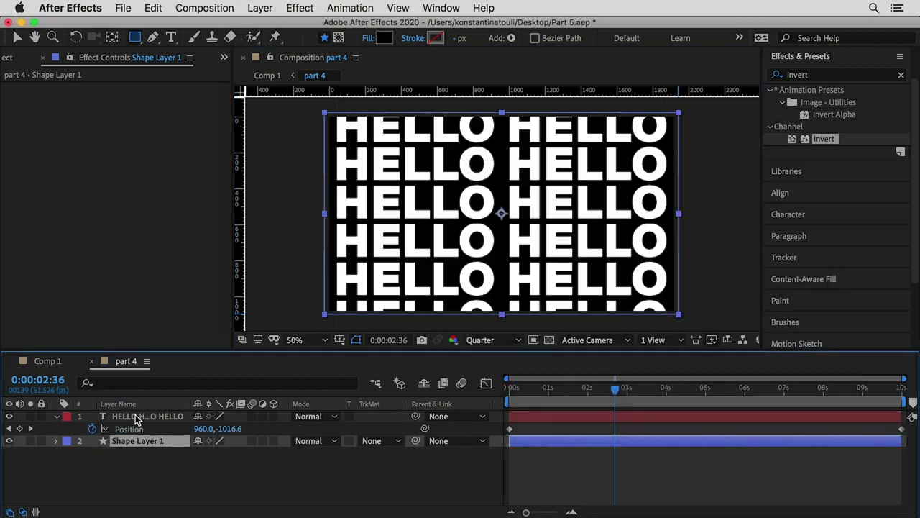
left_click(56, 362)
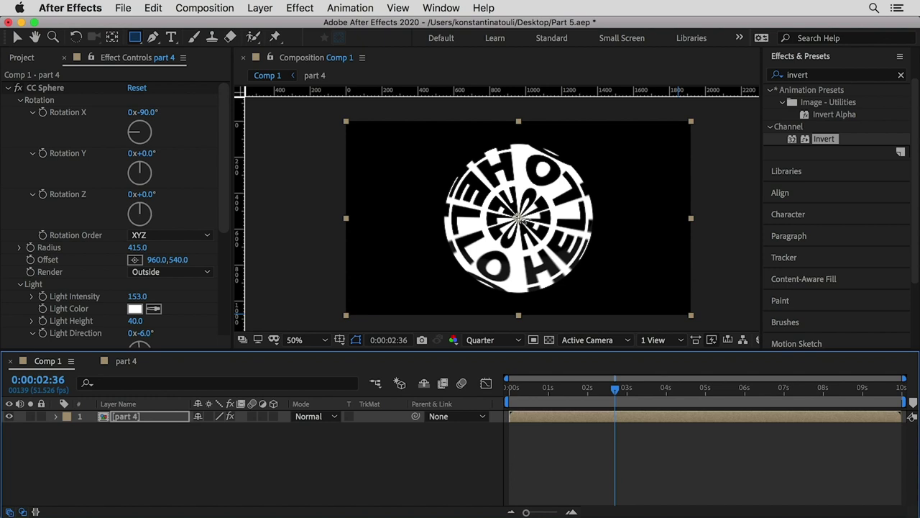
left_click(17, 37)
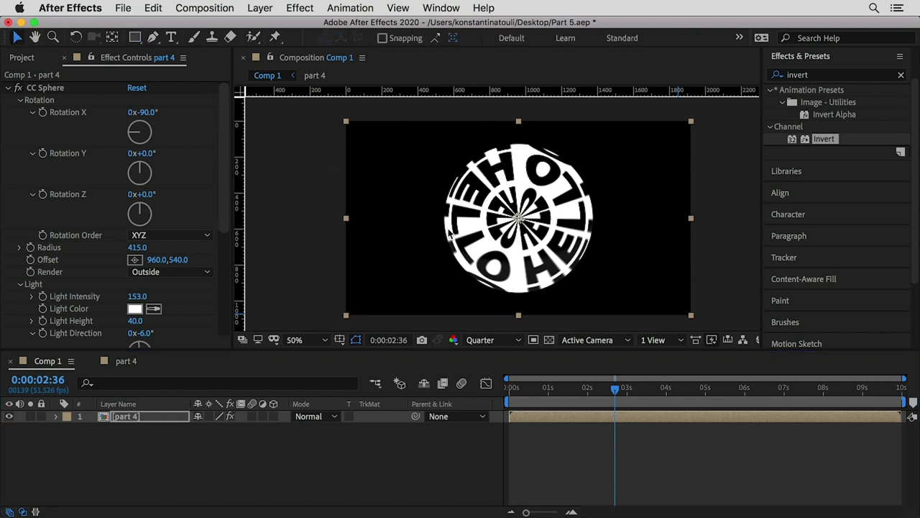
left_click(299, 220)
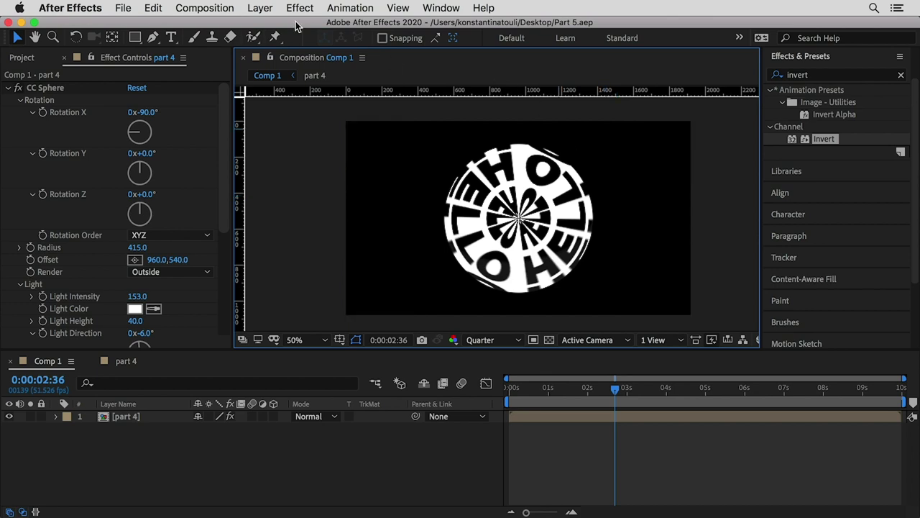
- Add a new shape layer in Comp 1 with a black circle covering the middle of the HELLO sphere, and return to the Selection tool
left_click(263, 8)
mouse_move(269, 26)
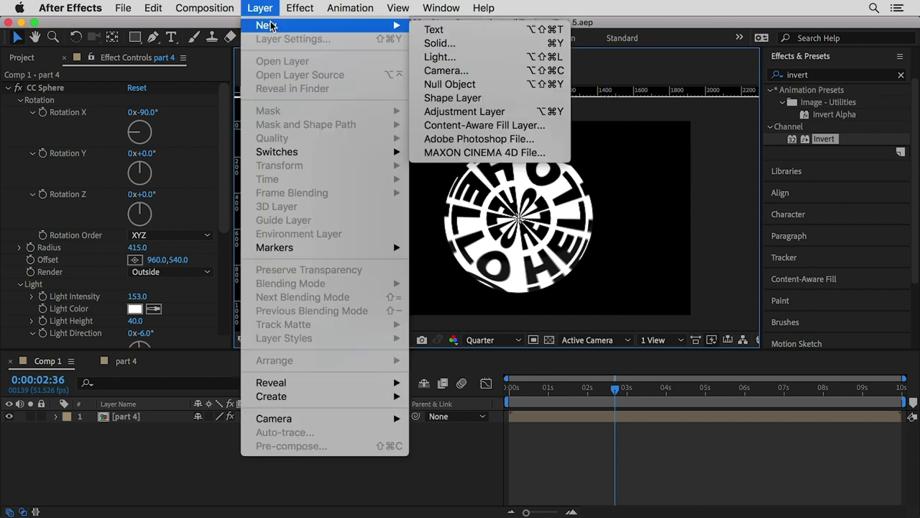
left_click(472, 103)
left_click_drag(134, 36, 200, 70)
left_click_drag(483, 187, 545, 249)
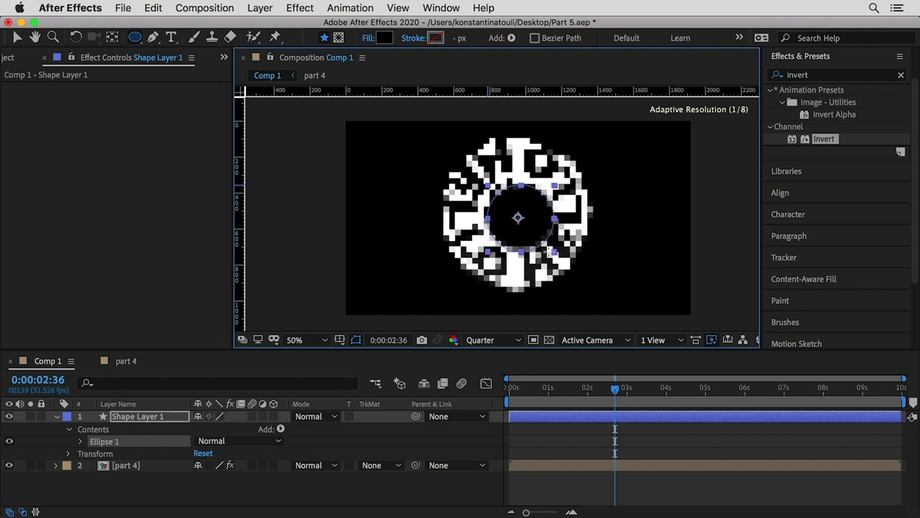
left_click(18, 37)
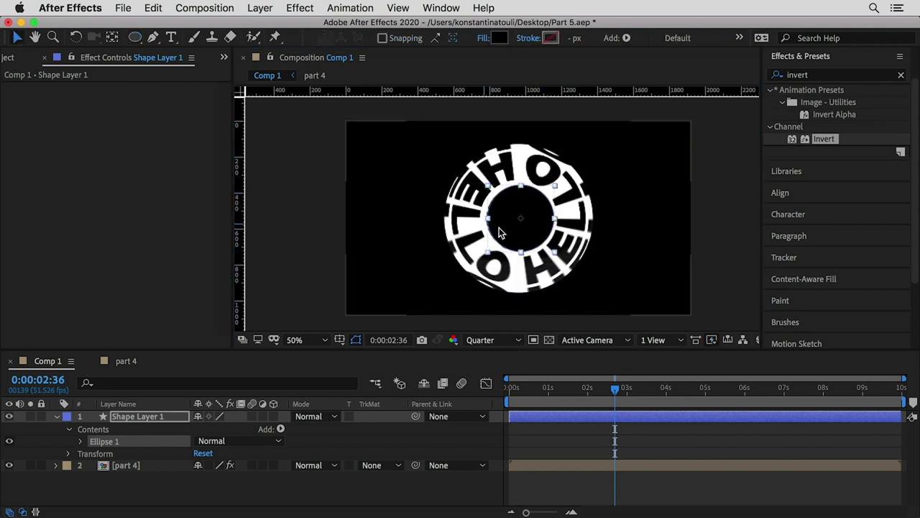
- Center the circle layer's anchor point in its content and center the layer in the composition view
right_click(535, 218)
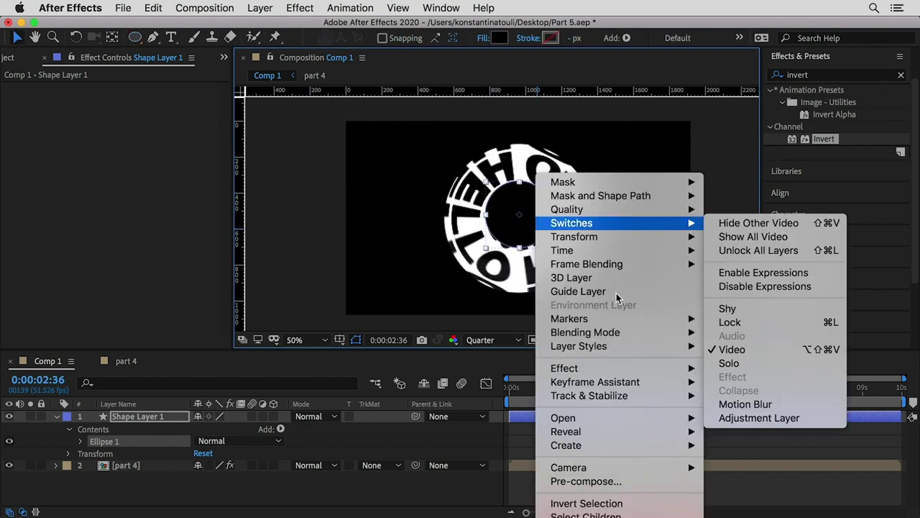
mouse_move(652, 238)
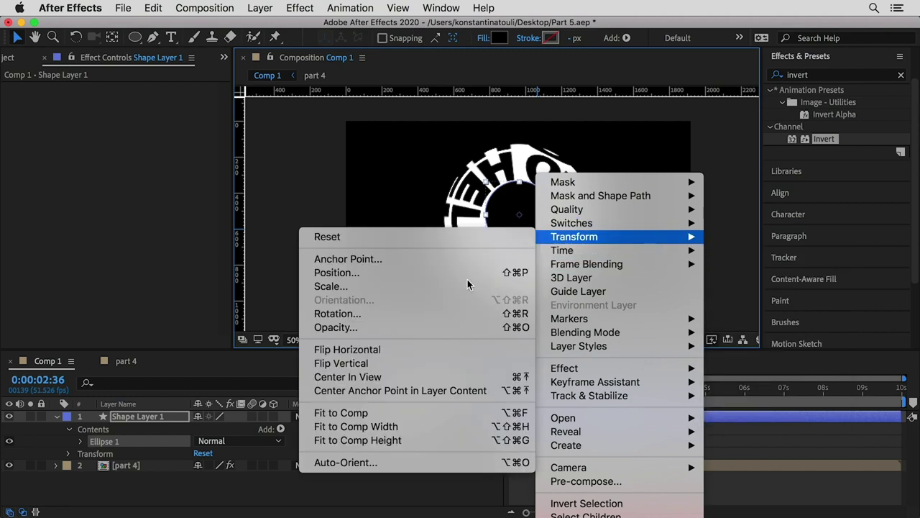
left_click(392, 377)
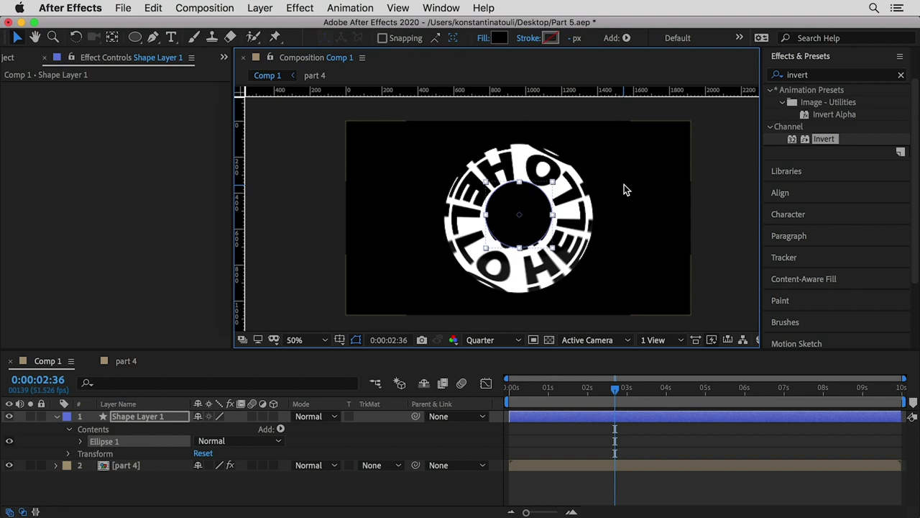
right_click(539, 210)
mouse_move(585, 237)
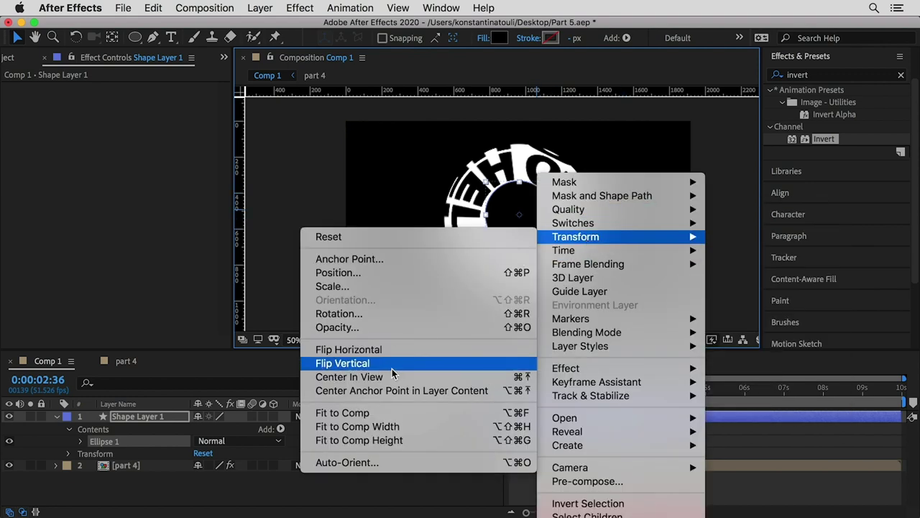
left_click(425, 390)
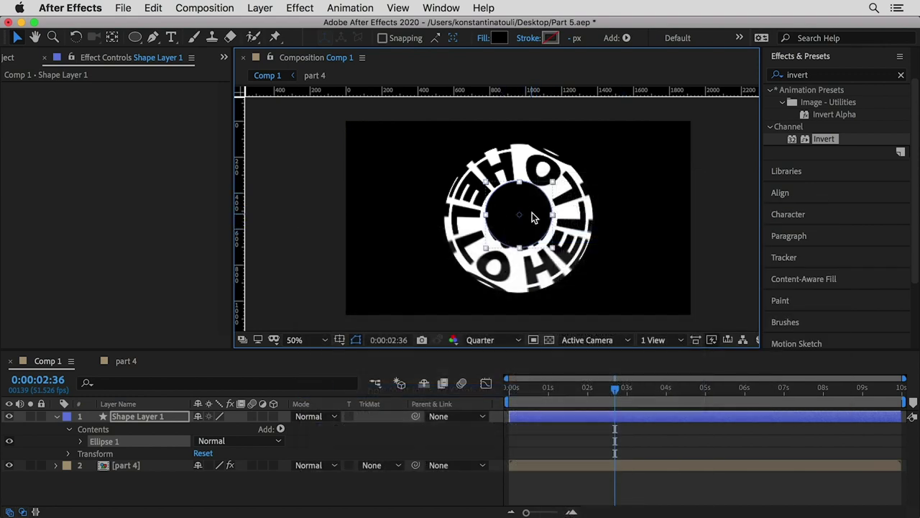
right_click(532, 213)
mouse_move(578, 232)
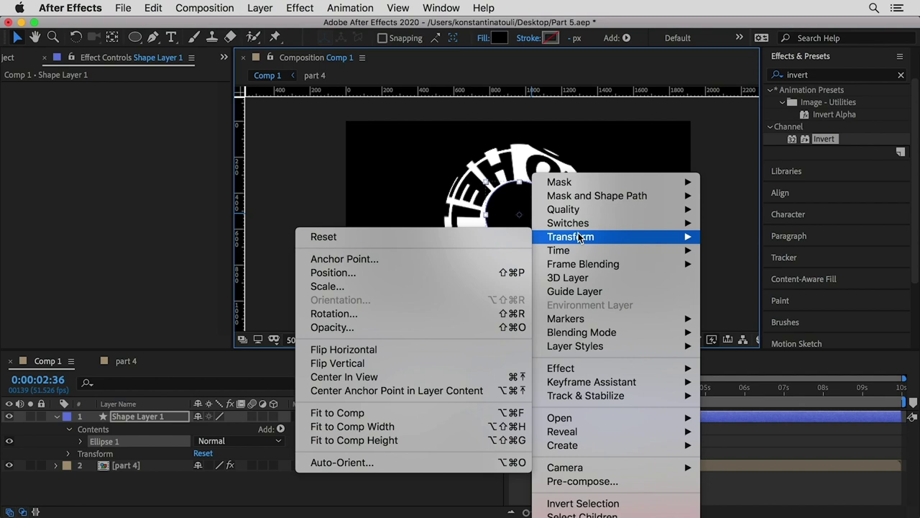
left_click(360, 375)
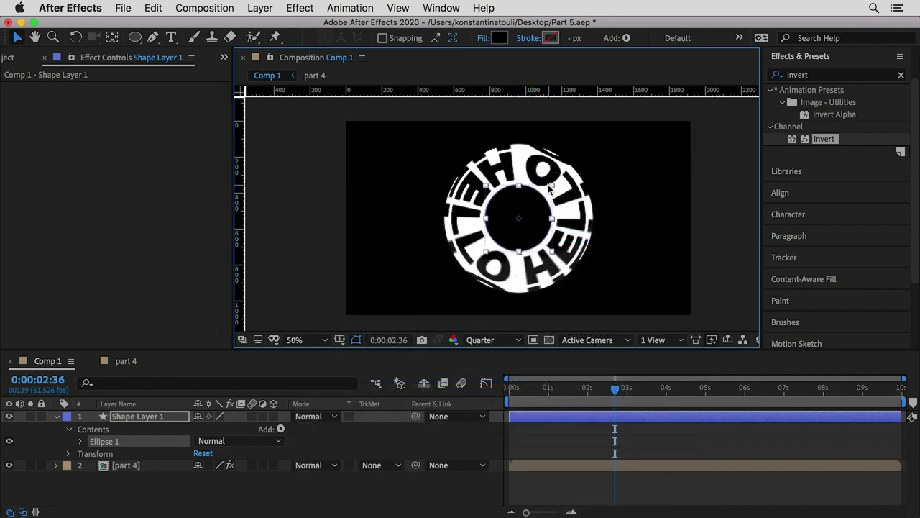
- Enlarge the black center circle slightly and preview the animation from the first frame
left_click_drag(552, 186, 554, 184)
key("Home")
key("space")
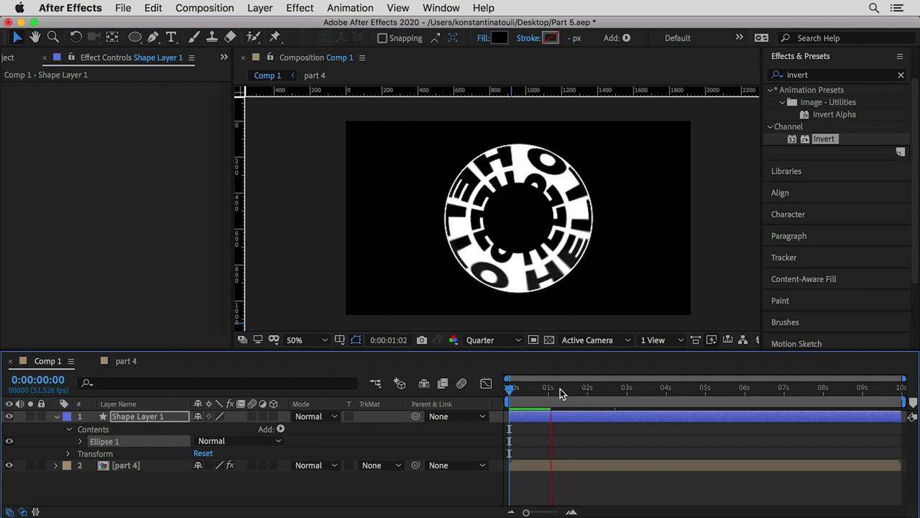
key("space")
- Swap the HELLO text's two Position keyframes in part 4 to reverse its motion and preview the result in Comp 1 from the start
left_click(127, 361)
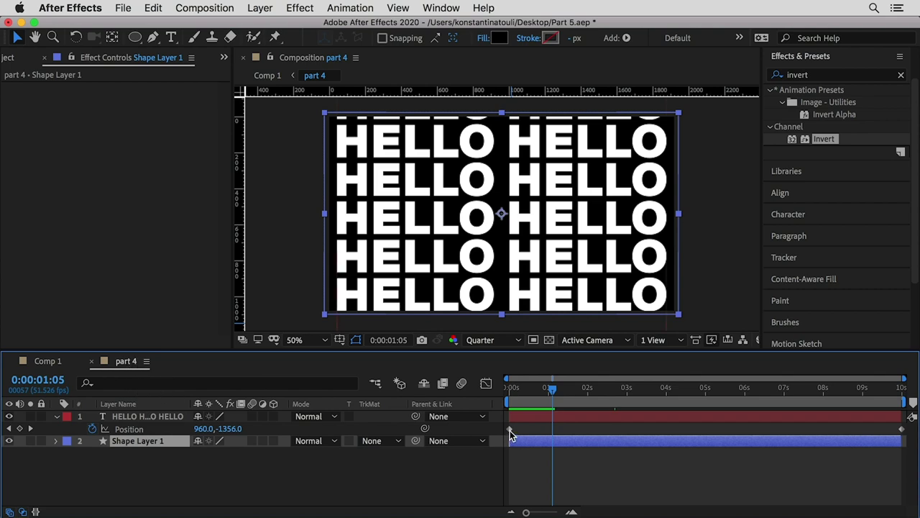
left_click_drag(509, 430, 805, 429)
left_click_drag(901, 429, 510, 437)
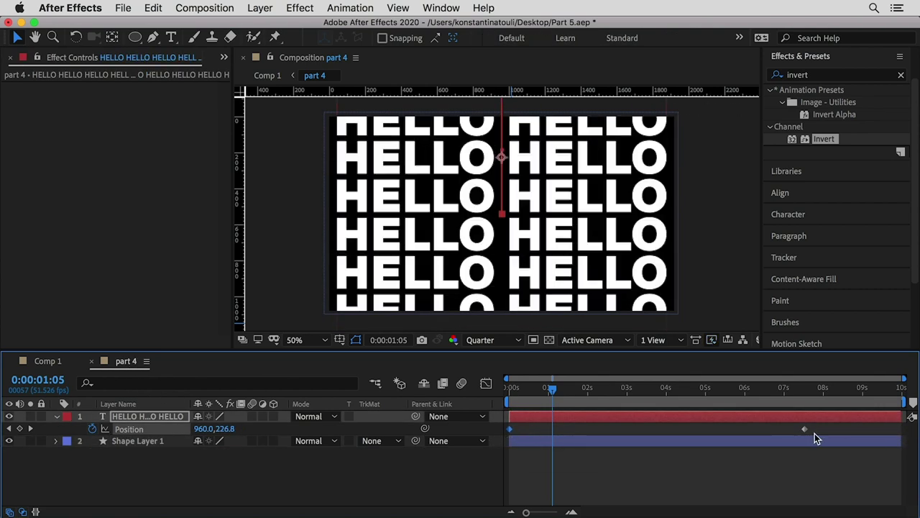
left_click_drag(809, 430, 903, 431)
left_click(48, 361)
left_click_drag(551, 388, 500, 390)
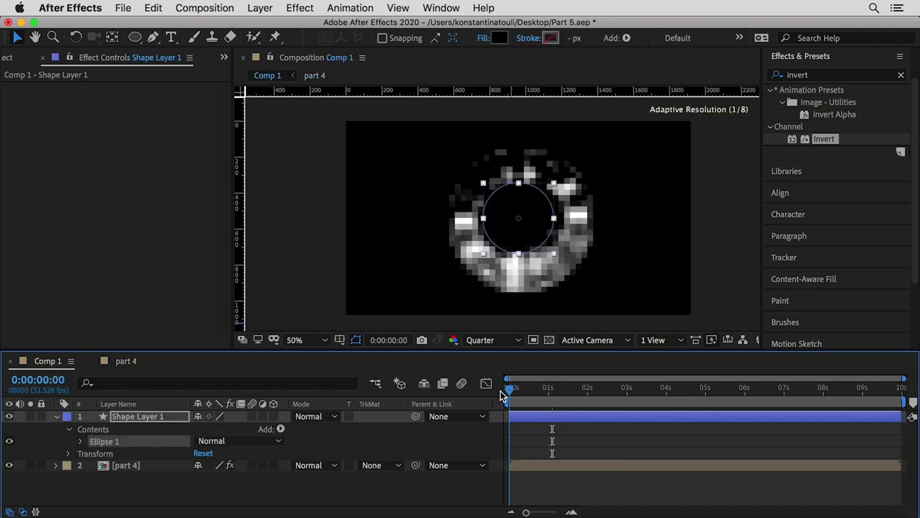
key("space")
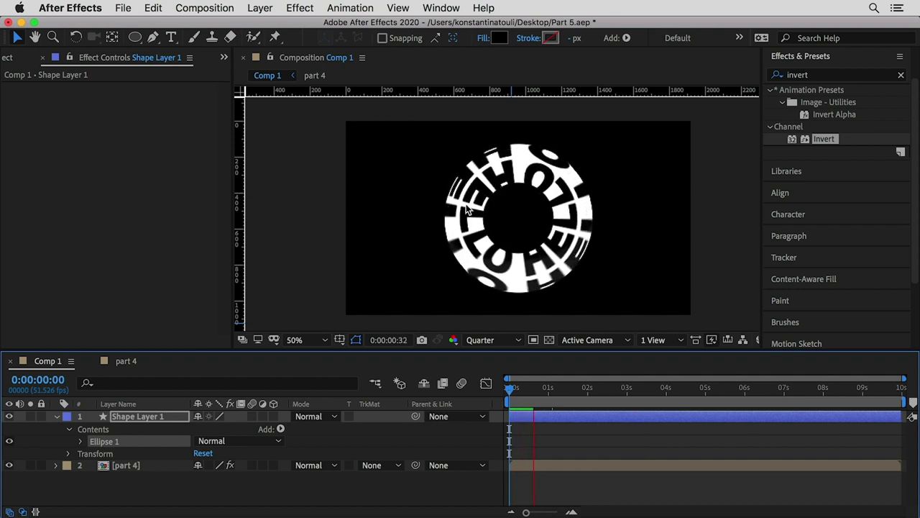
- Select the circle's shape layer in Comp 1 and scale the circle down slightly
left_click(139, 417)
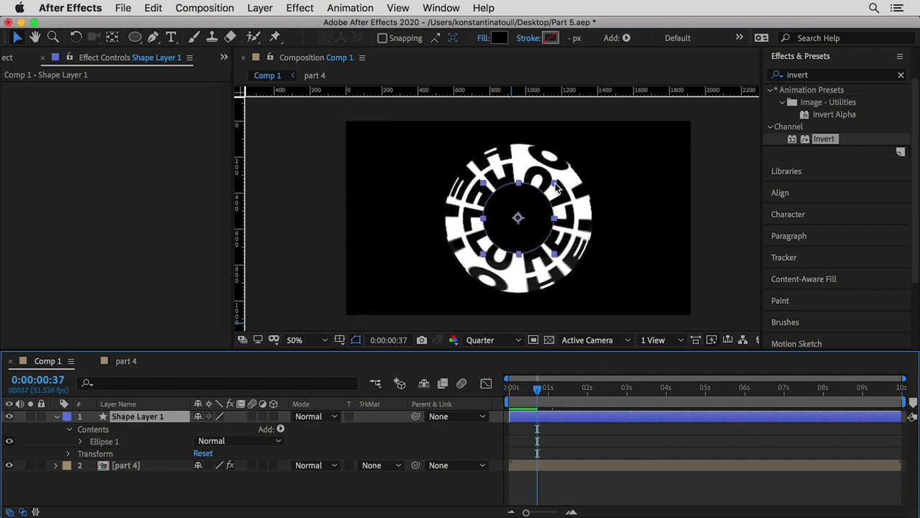
left_click(553, 188)
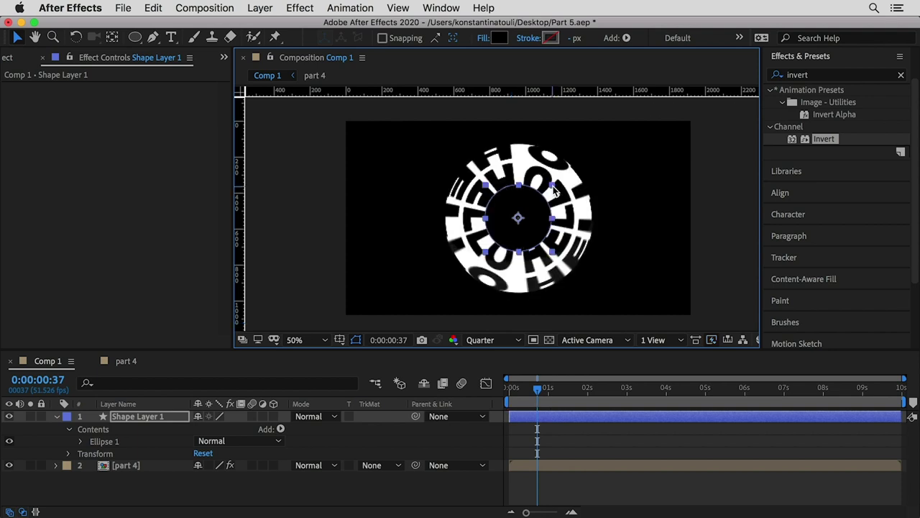
left_click(552, 187)
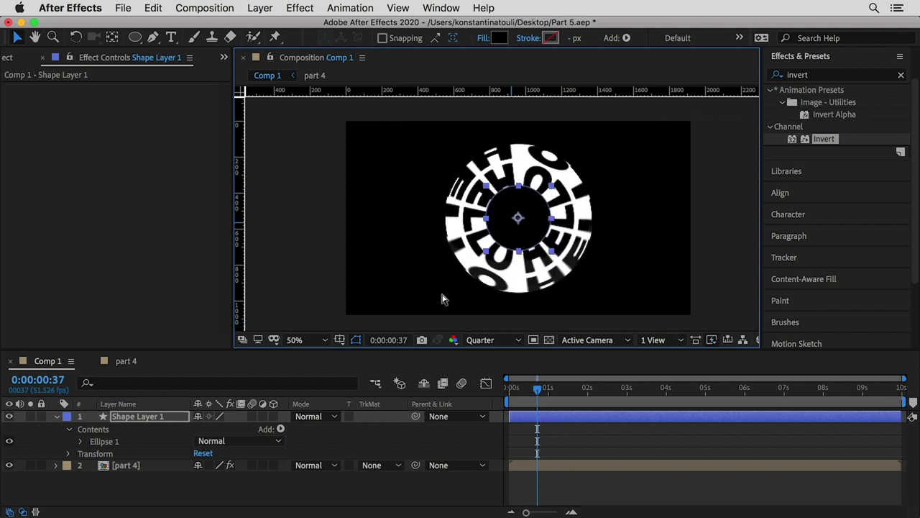
- Add an Outer Glow layer style to the circle's shape layer
right_click(162, 416)
mouse_move(206, 361)
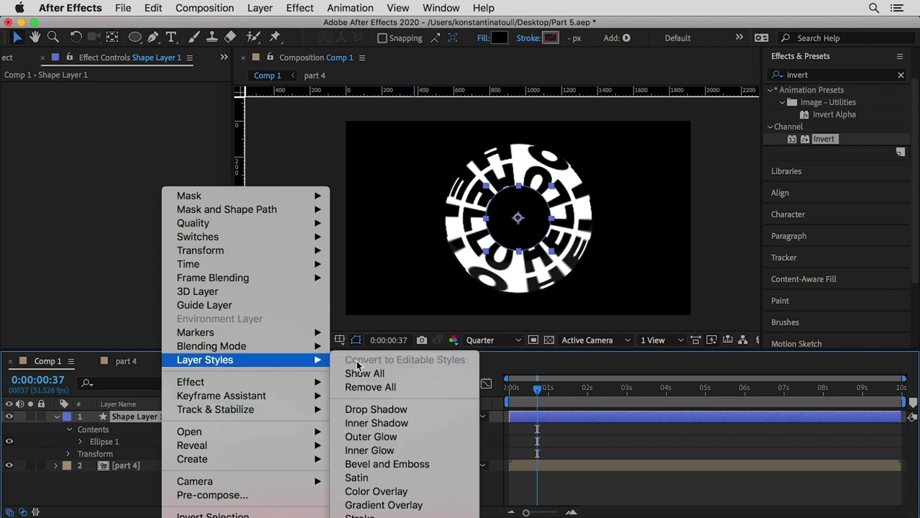
left_click(397, 436)
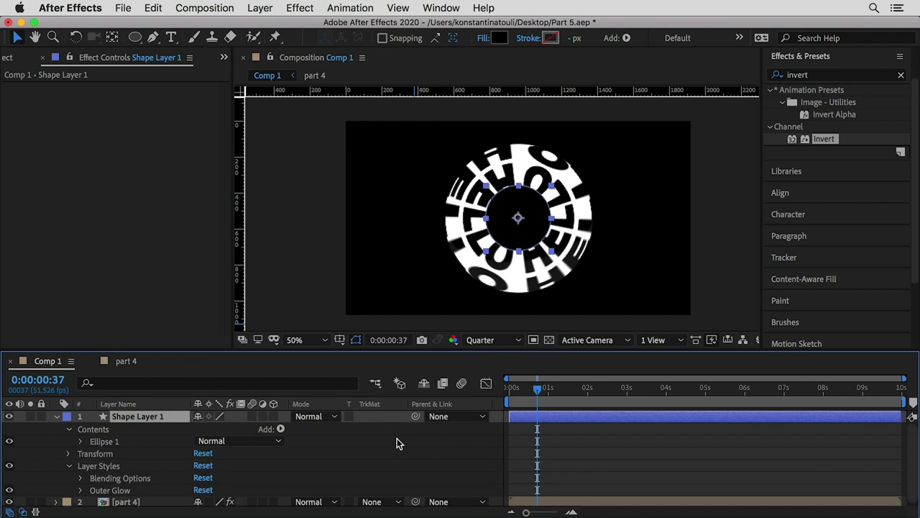
- Expand the Outer Glow properties and change the glow color to black
scroll(119, 467, "down", 1)
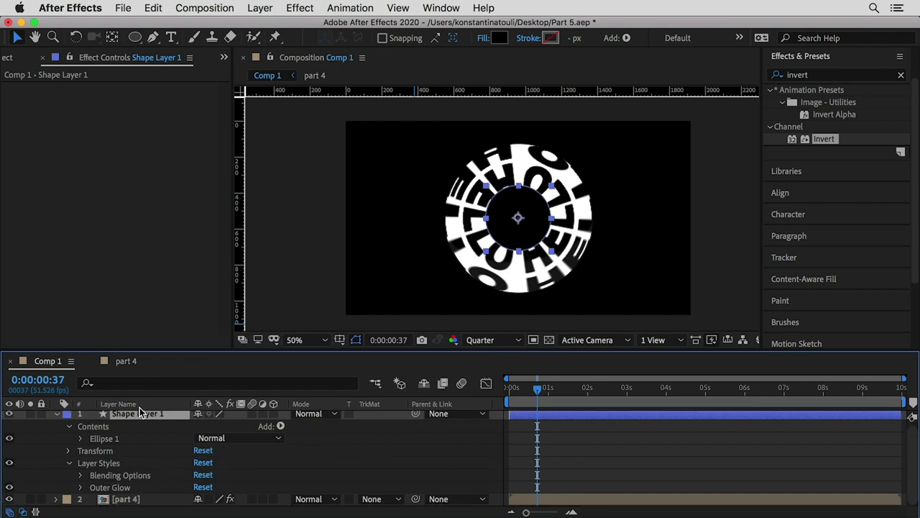
left_click(81, 487)
scroll(130, 455, "down", 5)
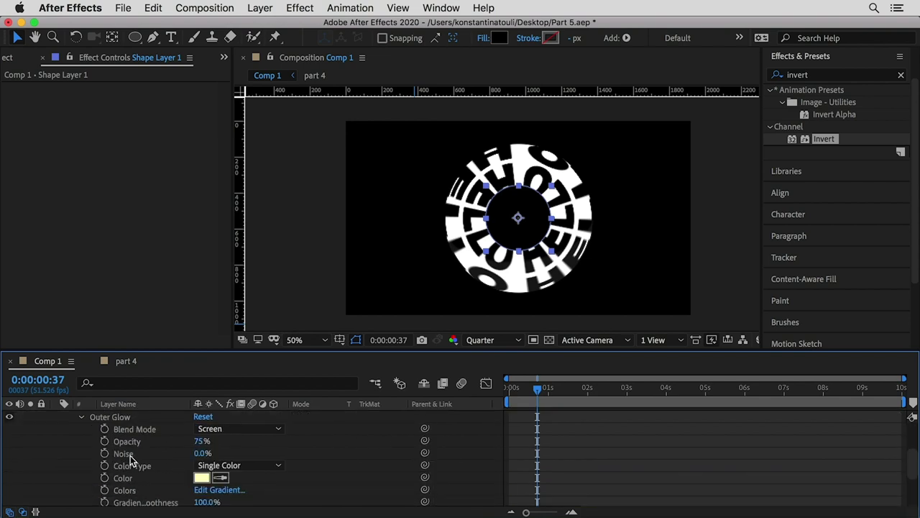
scroll(135, 458, "down", 3)
left_click(202, 465)
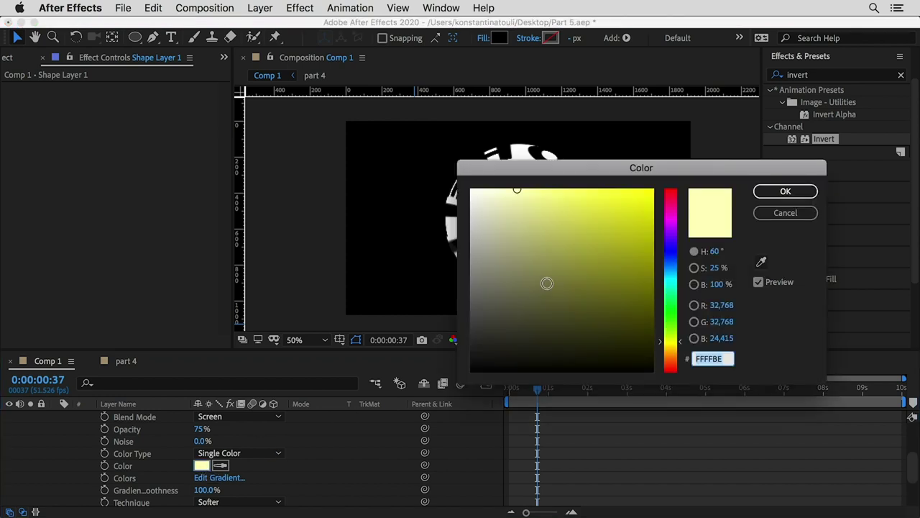
left_click_drag(547, 282, 481, 358)
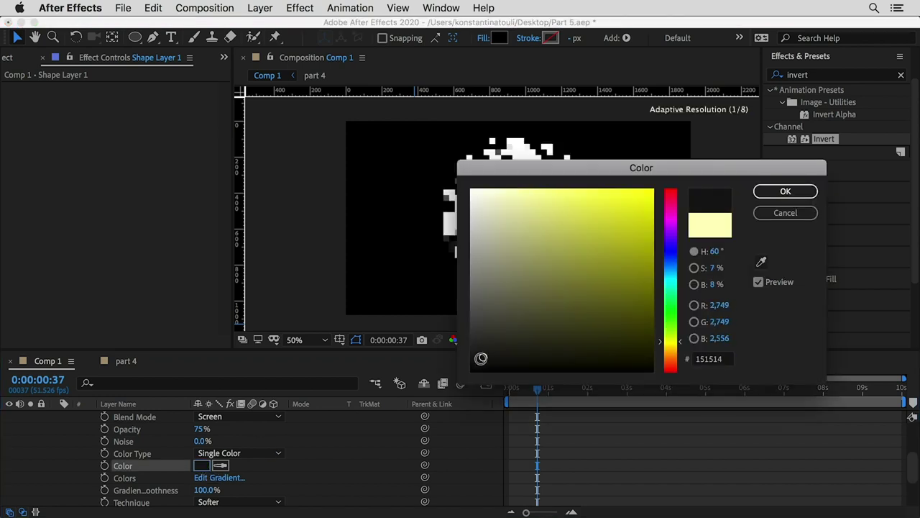
left_click(785, 191)
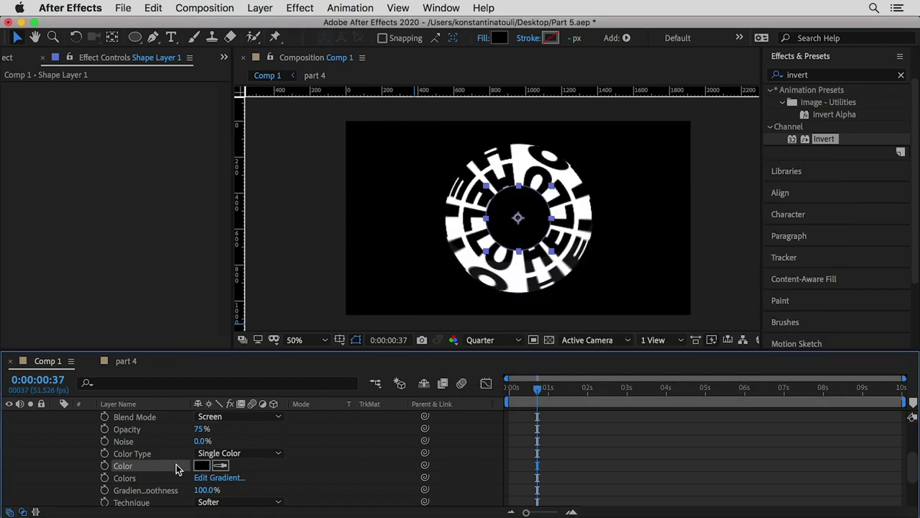
- Set the Outer Glow's Spread to 20% and its Size to 114
scroll(252, 445, "down", 3)
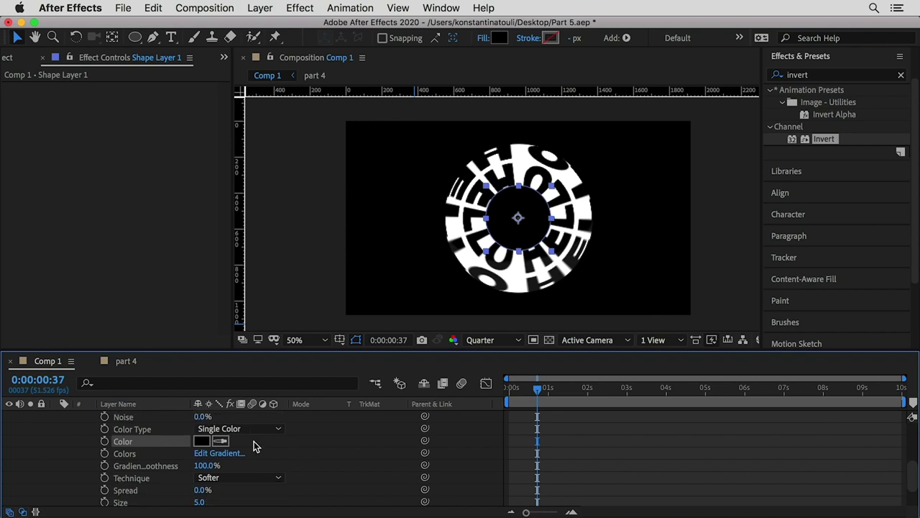
left_click(202, 478)
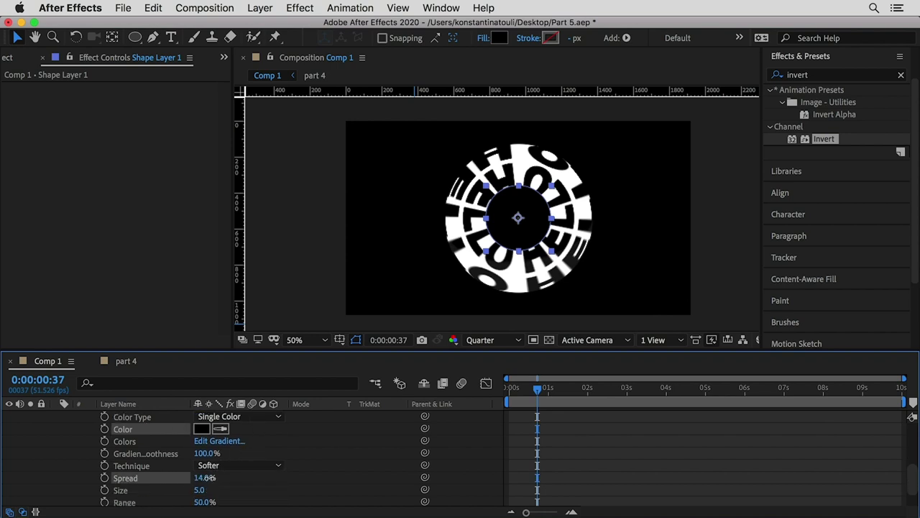
type("20")
key("Return")
left_click_drag(199, 491, 211, 490)
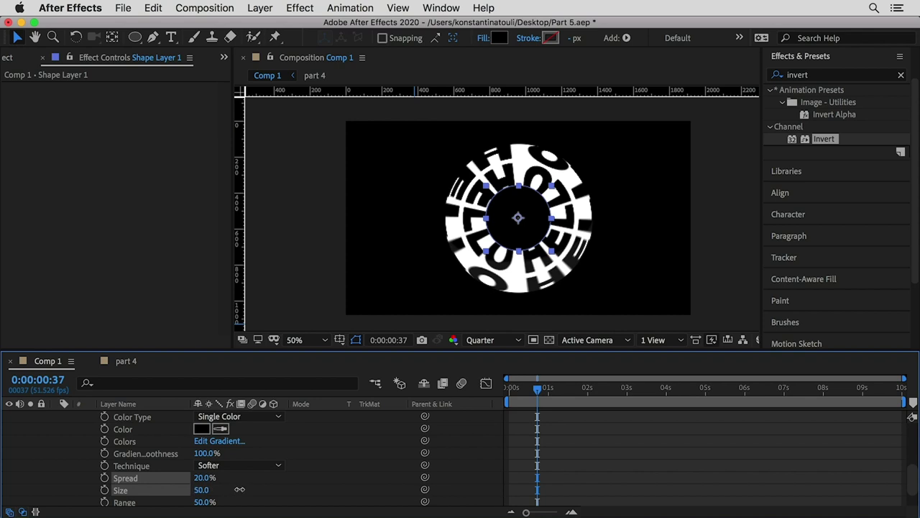
left_click_drag(266, 489, 266, 488)
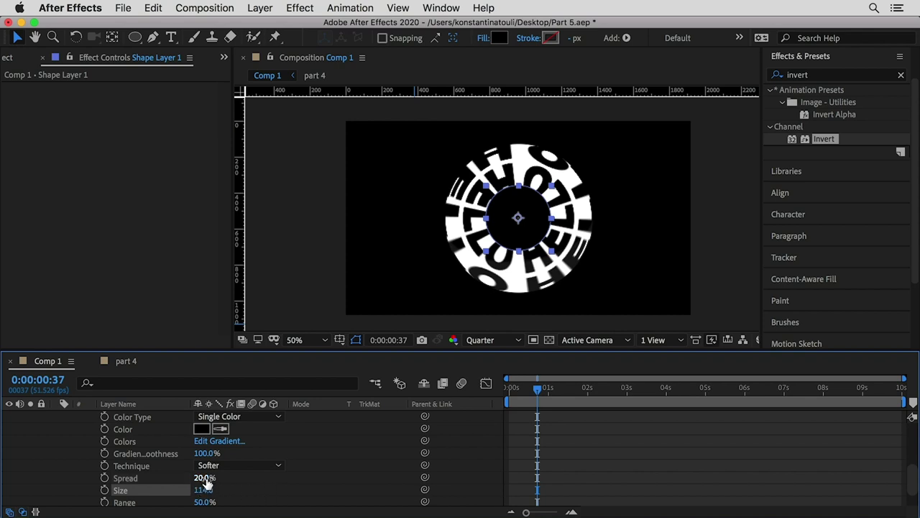
scroll(208, 487, "down", 1)
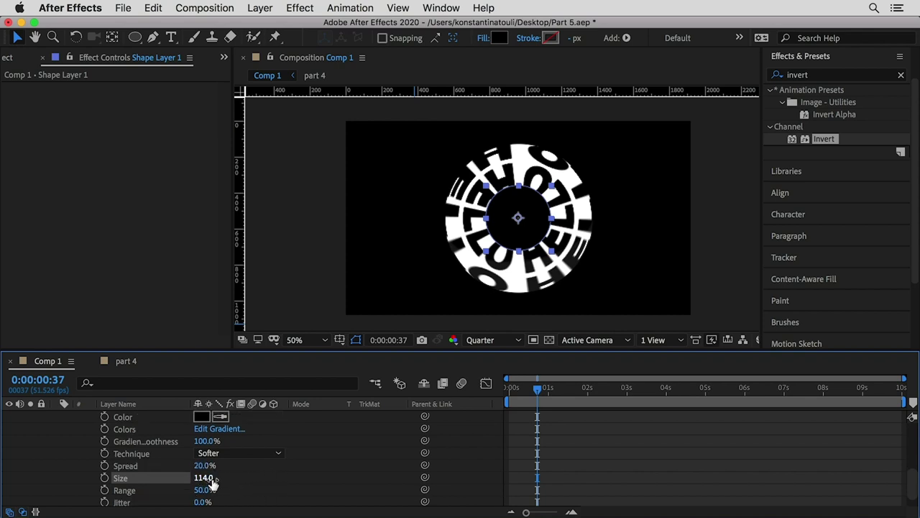
- Change the Outer Glow's blend mode to Multiply
scroll(221, 483, "up", 3)
scroll(222, 483, "up", 2)
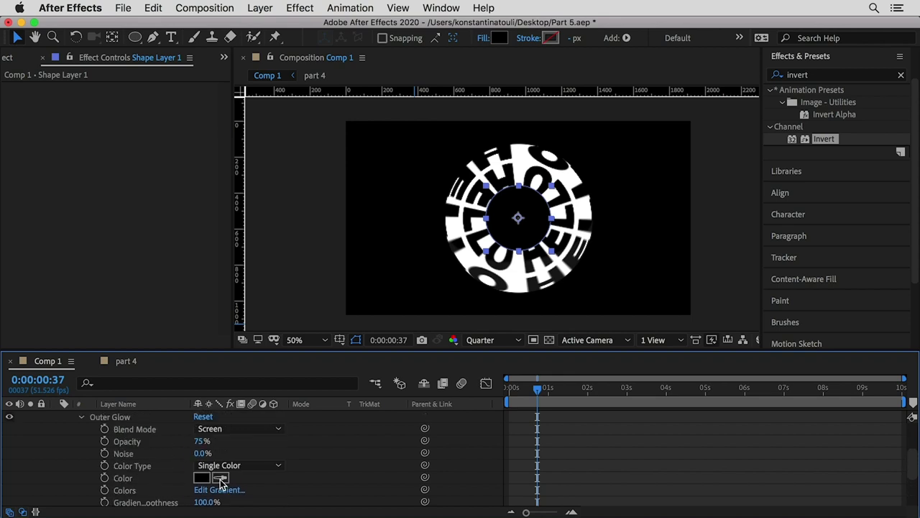
scroll(221, 483, "up", 1)
left_click(220, 441)
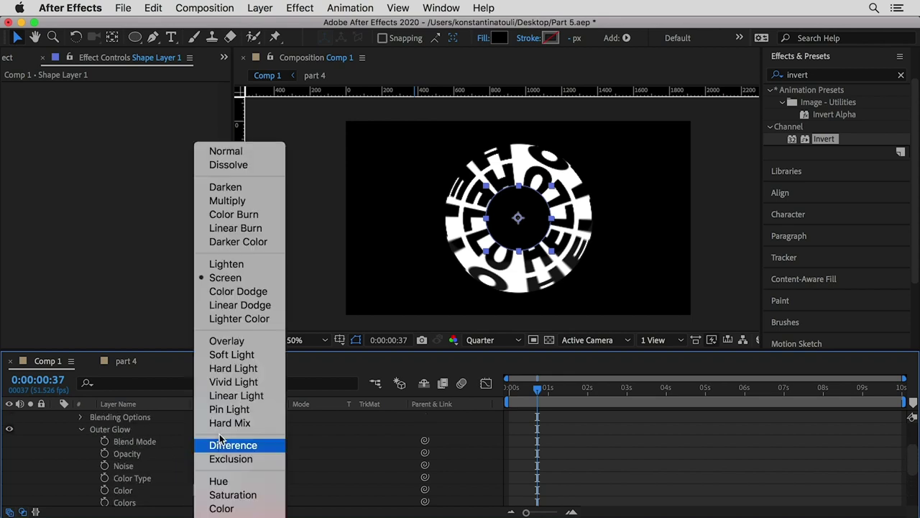
left_click(250, 201)
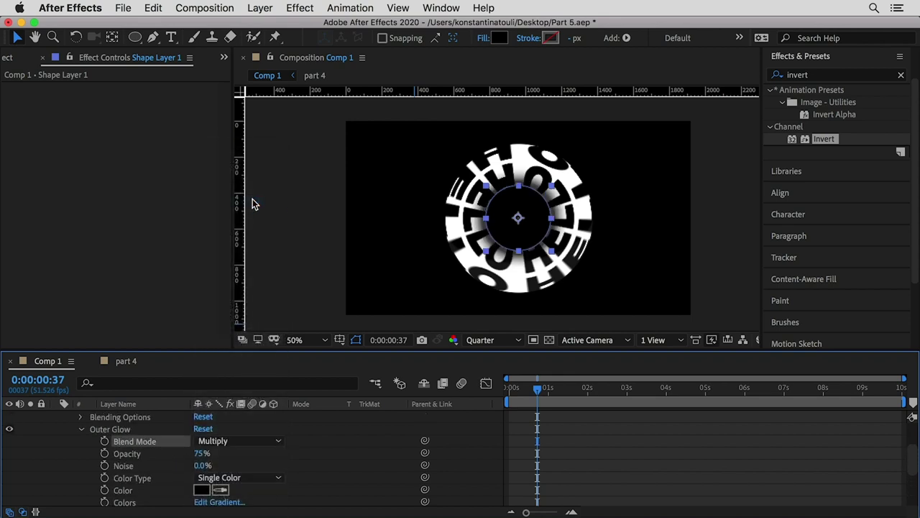
scroll(233, 431, "down", 5)
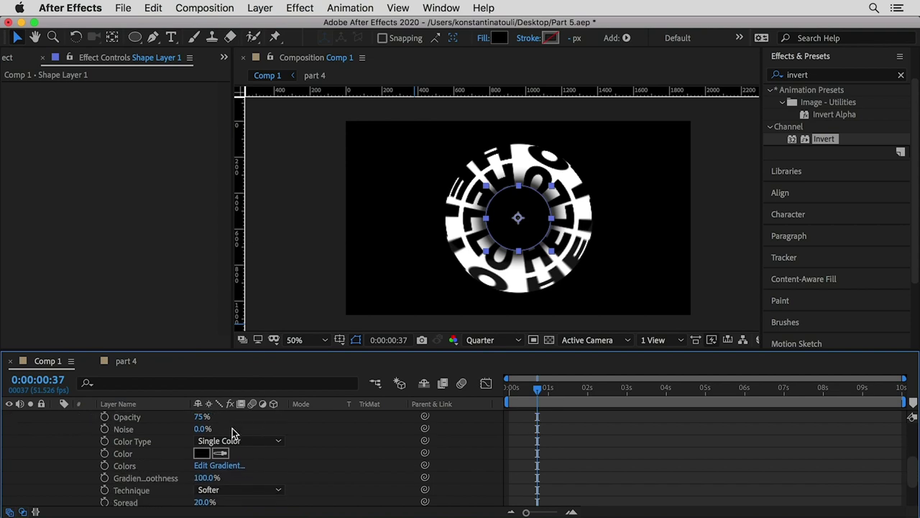
- Set Shape Layer 1's Outer Glow to 8% spread and a size of 125
left_click_drag(205, 477, 187, 478)
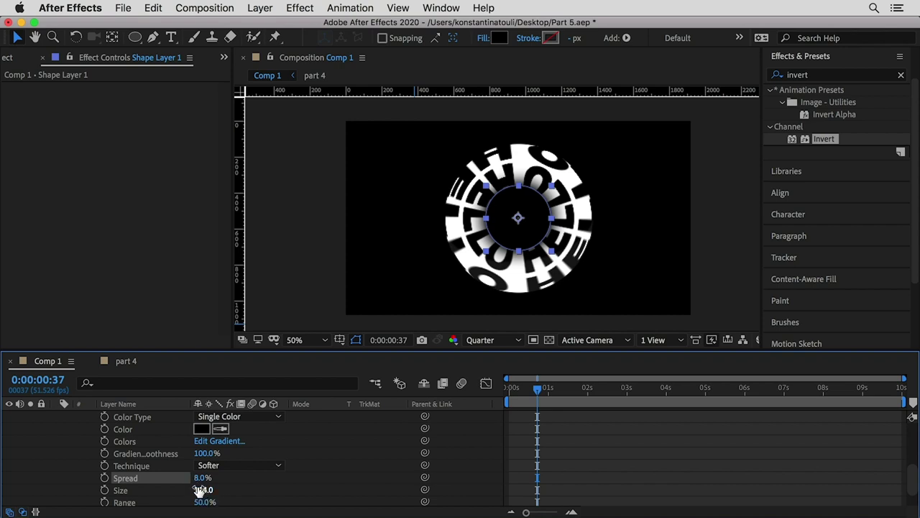
left_click_drag(202, 489, 210, 489)
left_click(311, 254)
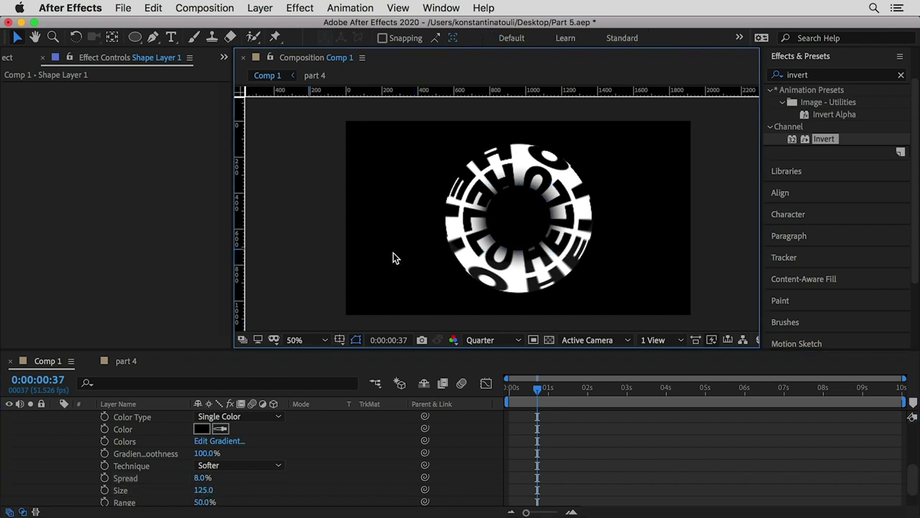
scroll(128, 453, "up", 5)
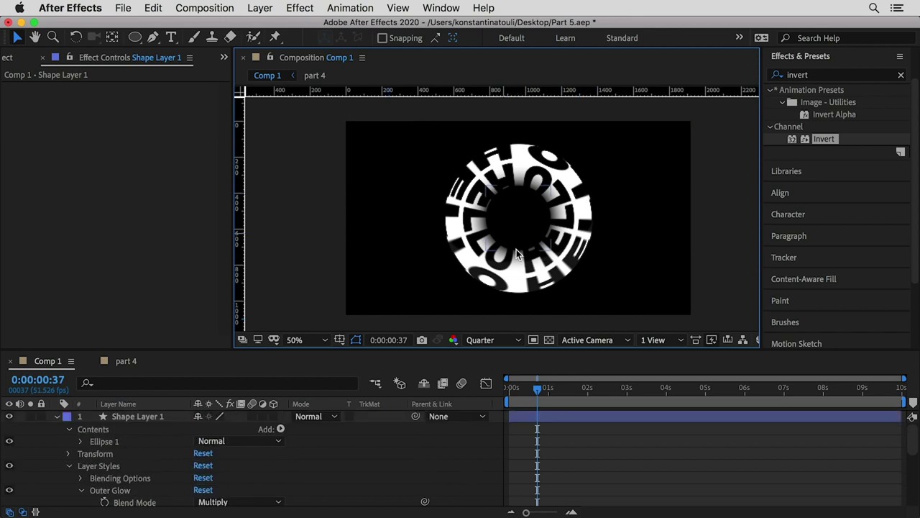
- Return to the first frame and reduce Shape Layer 1's Outer Glow spread to 2%
left_click_drag(524, 394, 501, 397)
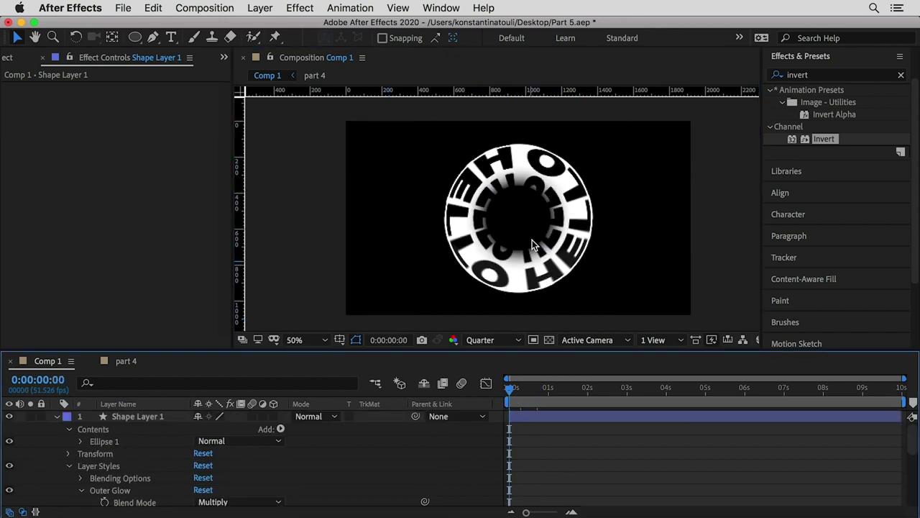
scroll(237, 452, "down", 5)
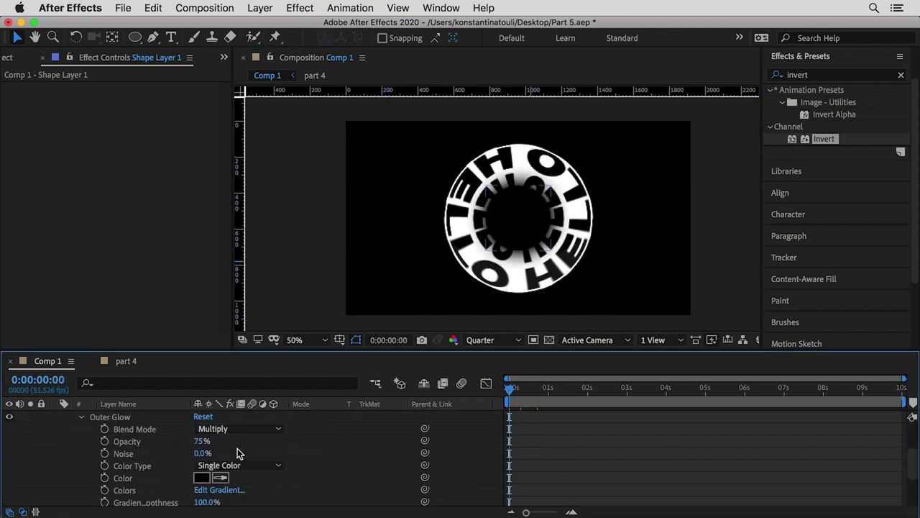
scroll(205, 451, "down", 2)
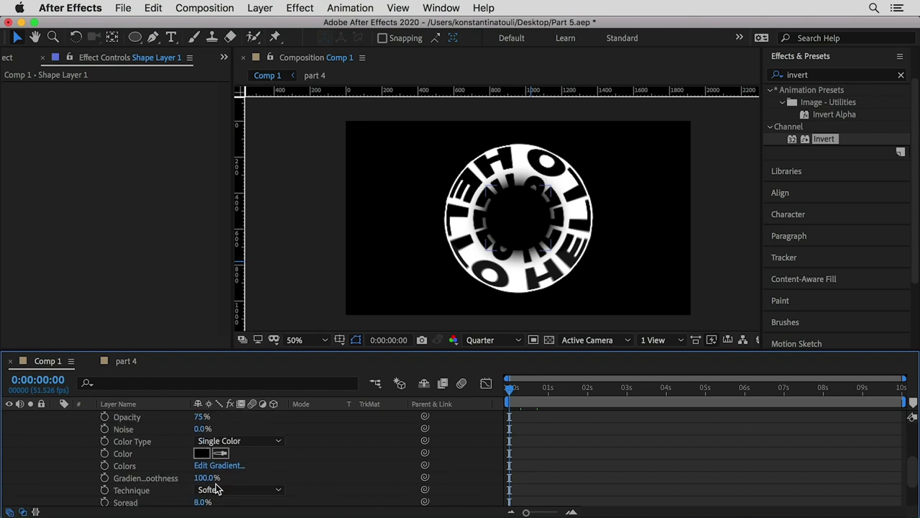
scroll(212, 482, "down", 3)
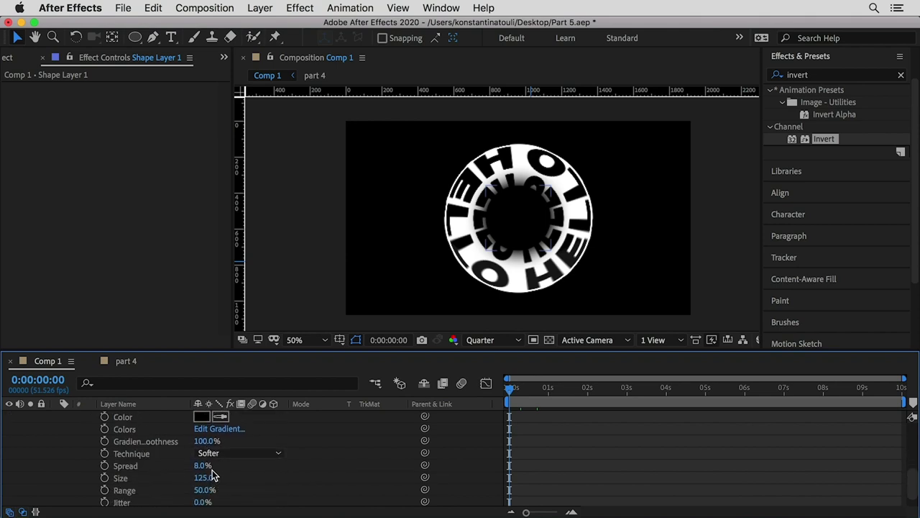
left_click_drag(202, 467, 199, 466)
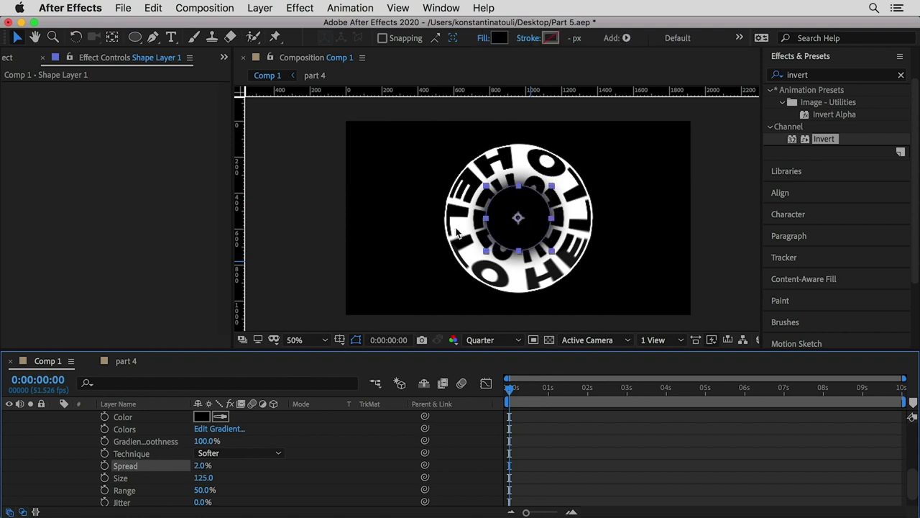
scroll(123, 440, "up", 5)
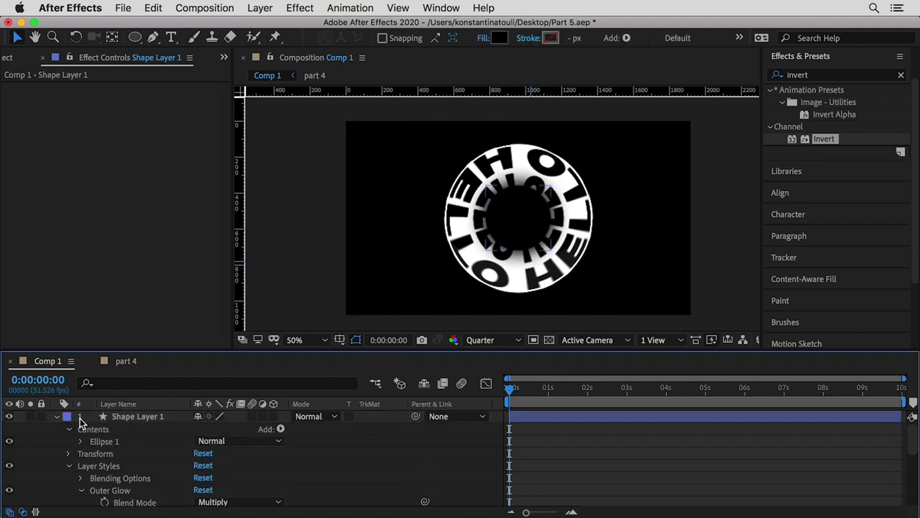
left_click(56, 417)
- Duplicate Shape Layer 1 and enlarge the copy around its centre until its circle slightly exceeds the outer text ring
left_click(121, 423)
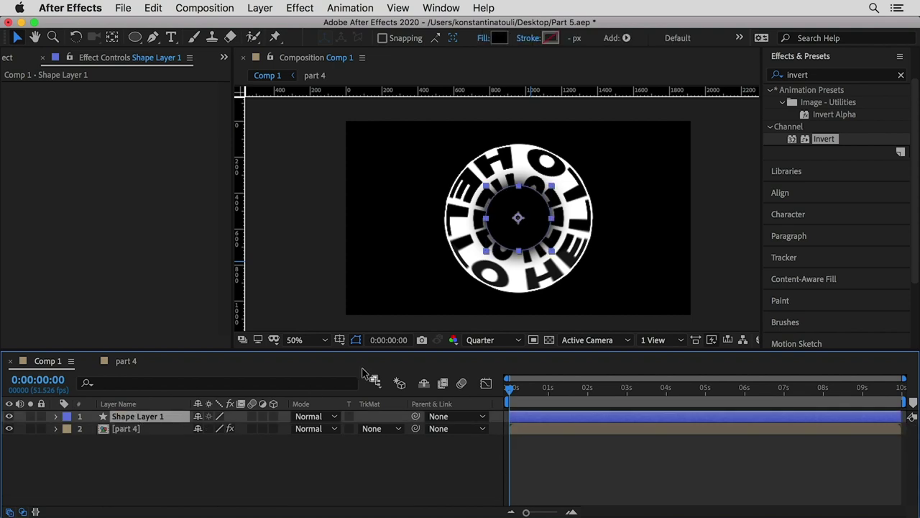
key("ctrl+d")
left_click(555, 185)
left_click_drag(554, 185, 618, 140)
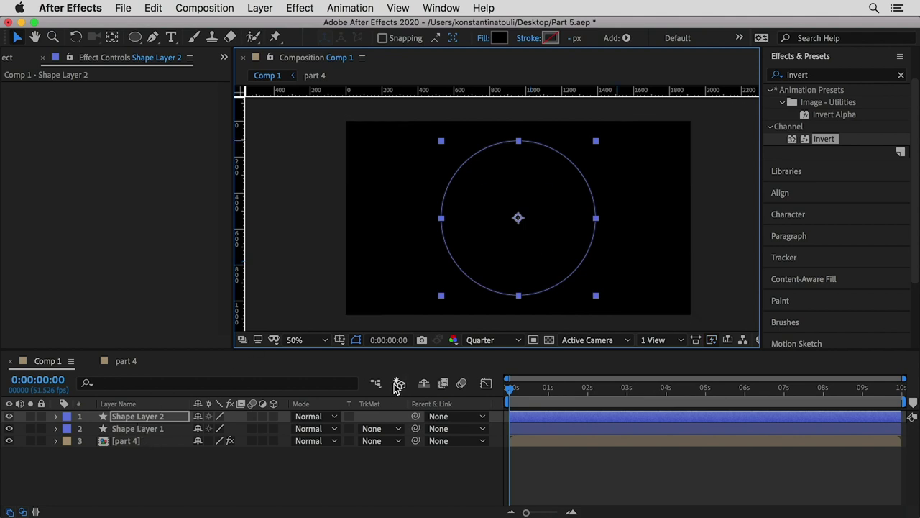
- Change the fill color of the enlarged circle on Shape Layer 2 to white
left_click(499, 37)
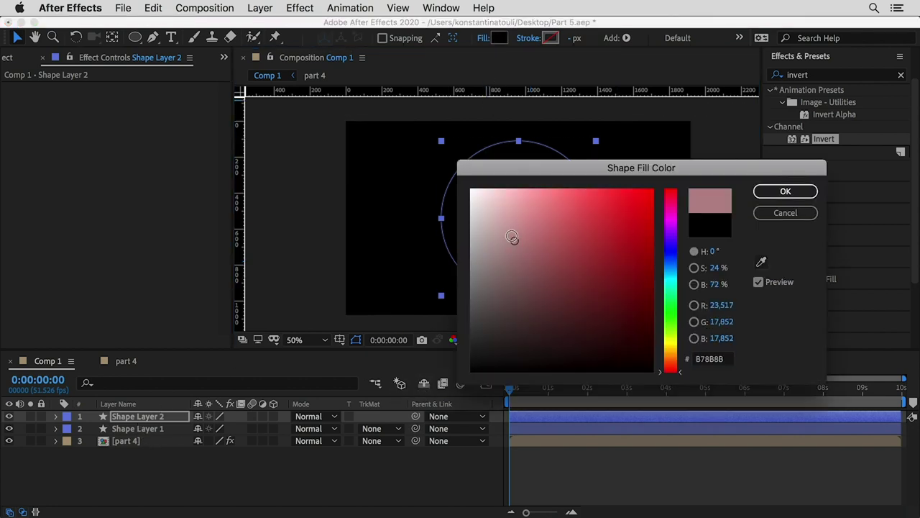
left_click_drag(513, 237, 472, 191)
left_click(786, 191)
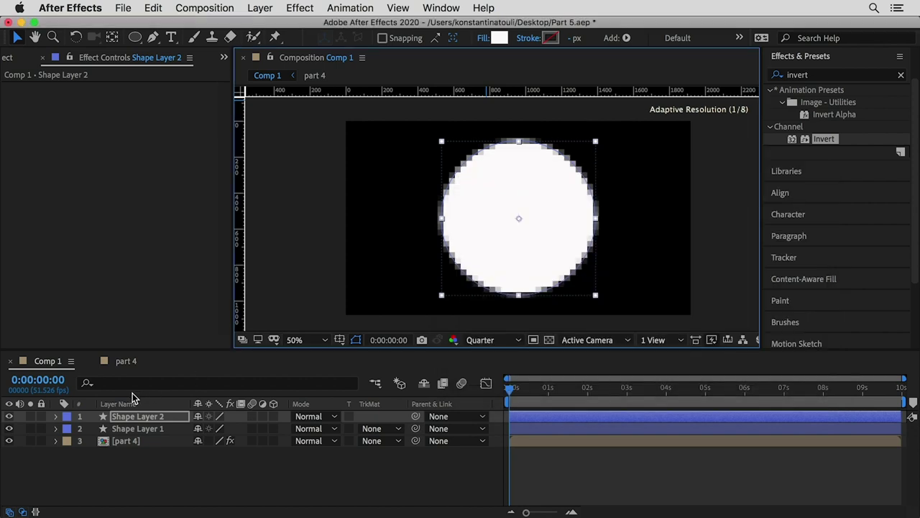
- Delete the copied layer styles from Shape Layer 2 and add an Inner Glow style instead
left_click(56, 416)
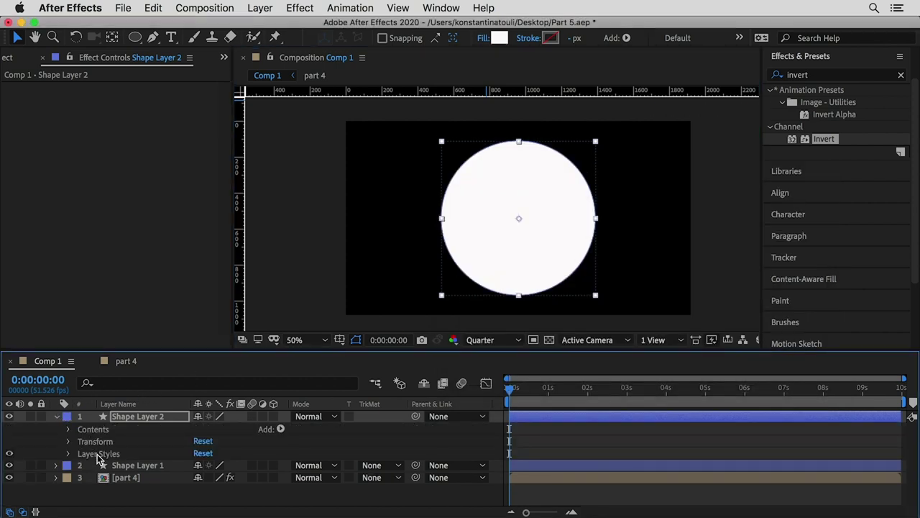
left_click(99, 453)
key("Delete")
right_click(144, 415)
mouse_move(189, 361)
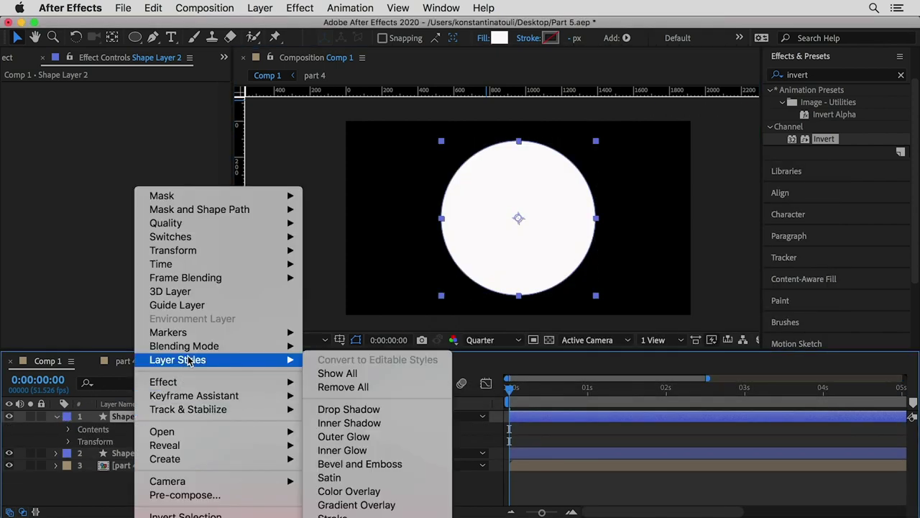
left_click(376, 451)
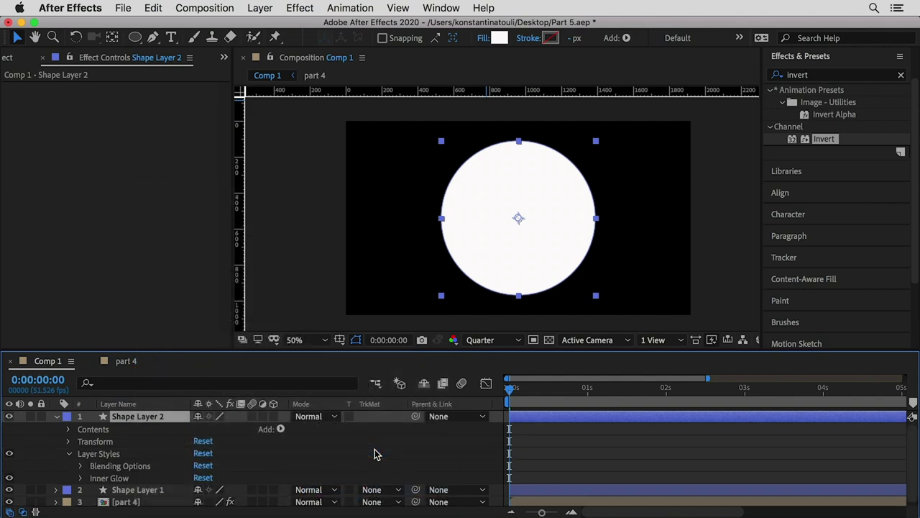
- Set the Inner Glow color of Shape Layer 2 to black (000000)
left_click(80, 478)
left_click(200, 477)
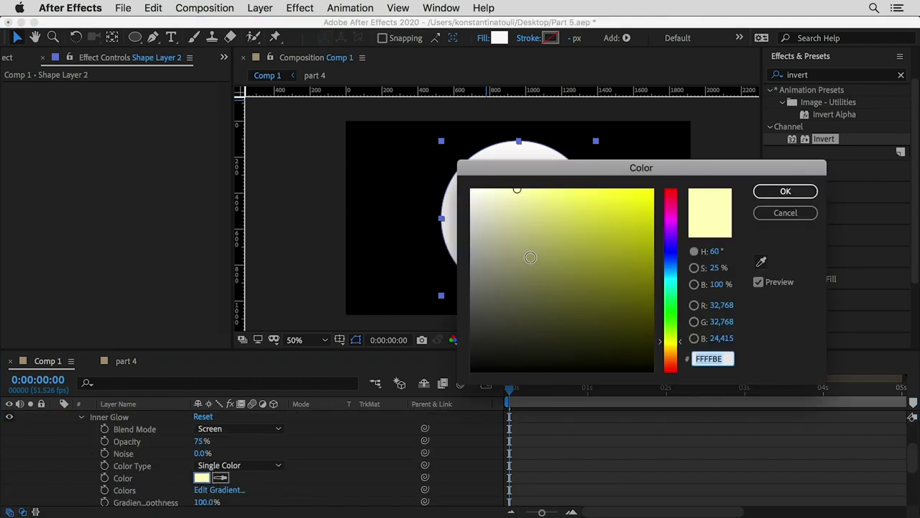
mouse_move(530, 257)
left_mouse_down()
mouse_move(469, 189)
mouse_move(469, 374)
left_mouse_up()
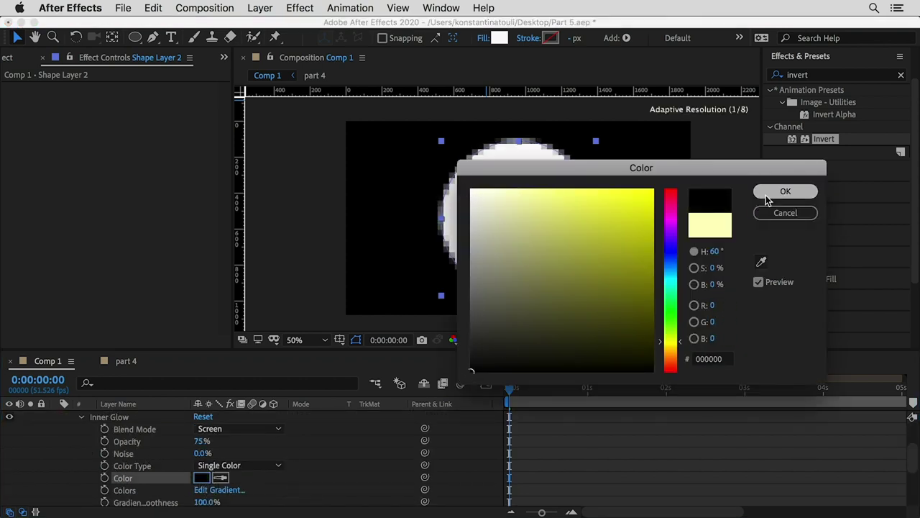
left_click(766, 197)
- Set Shape Layer 2's Inner Glow size to 65 and its blend mode to Multiply
scroll(194, 453, "down", 3)
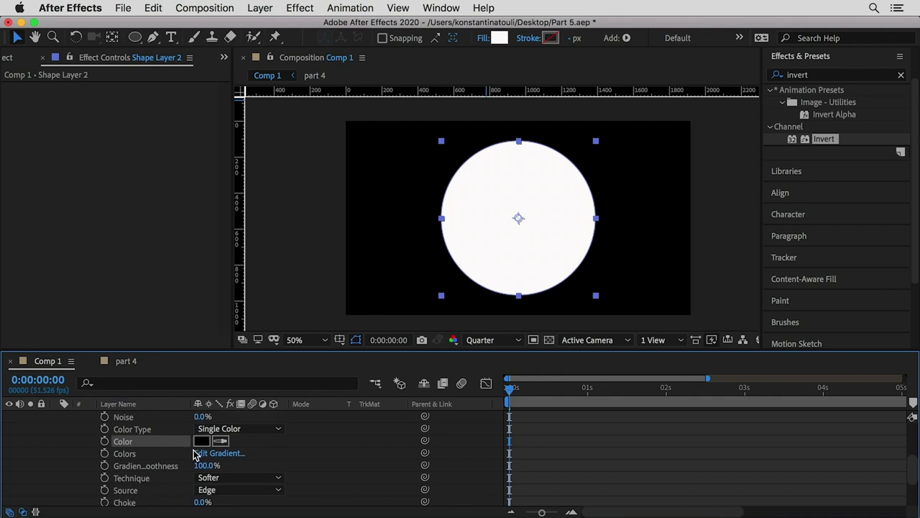
scroll(196, 455, "down", 1)
scroll(208, 467, "down", 2)
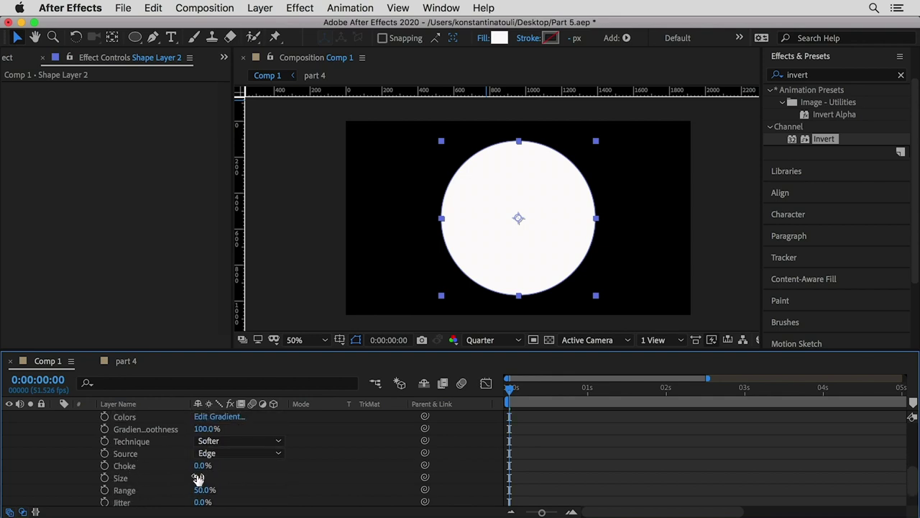
left_click_drag(198, 478, 209, 476)
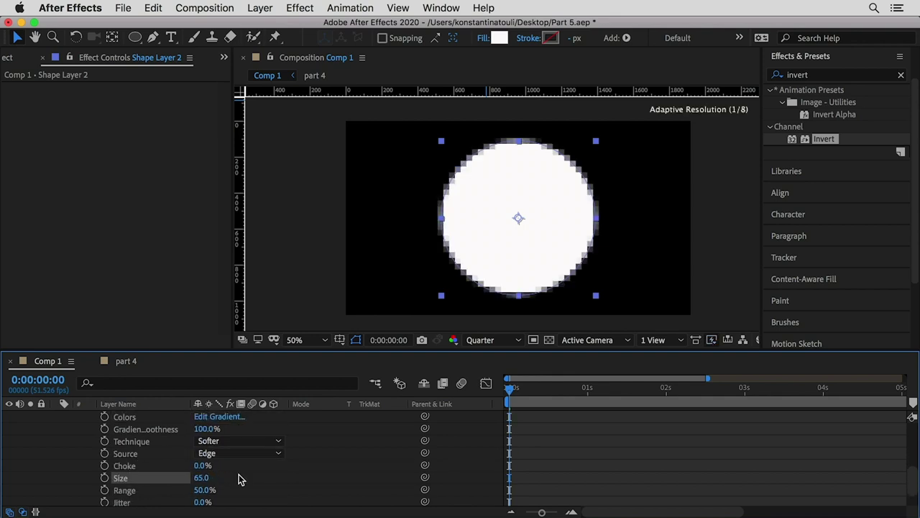
scroll(212, 464, "up", 3)
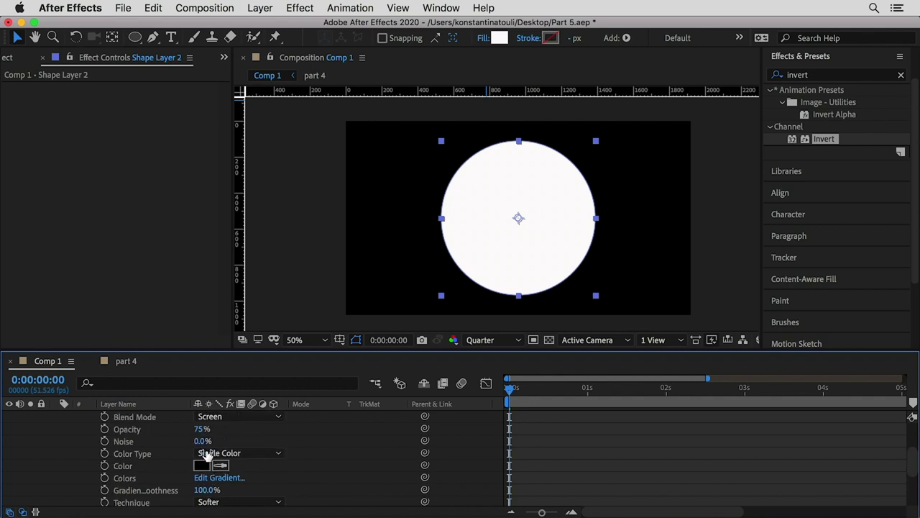
left_click(231, 419)
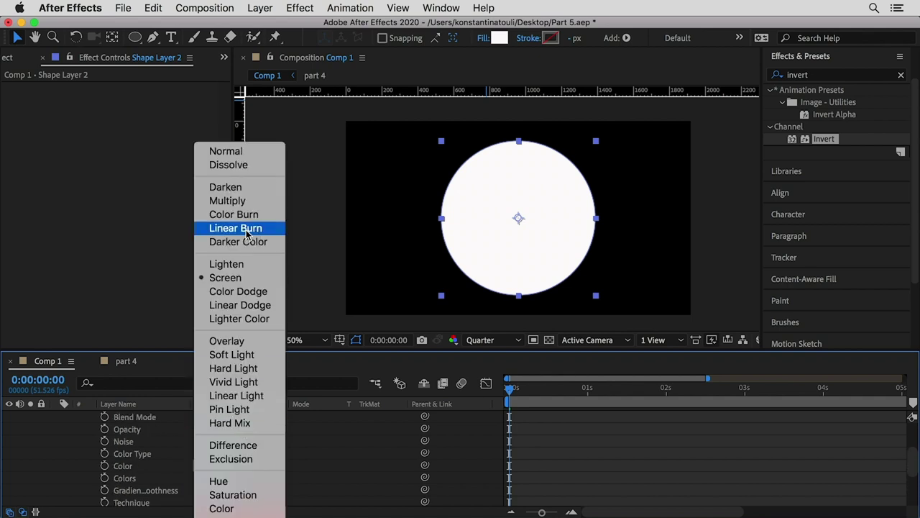
left_click(234, 202)
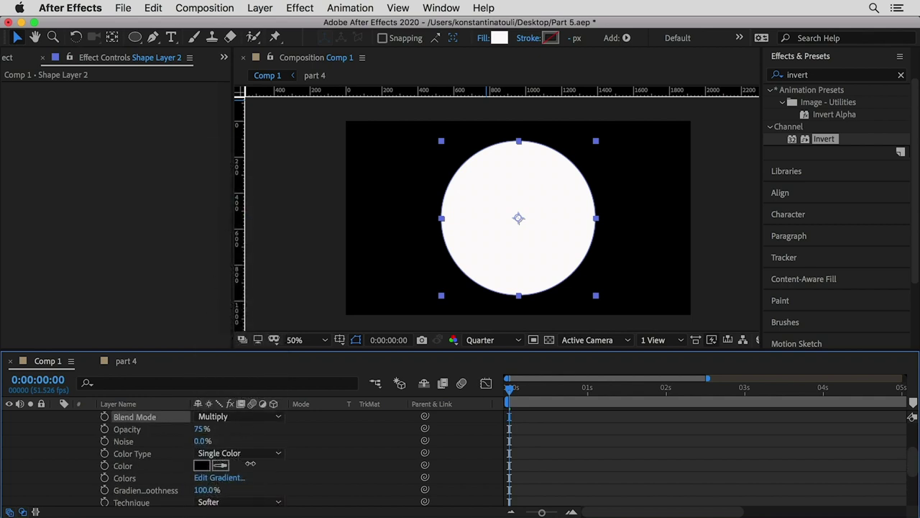
- Increase the Inner Glow size of Shape Layer 2 to 99
scroll(225, 447, "down", 4)
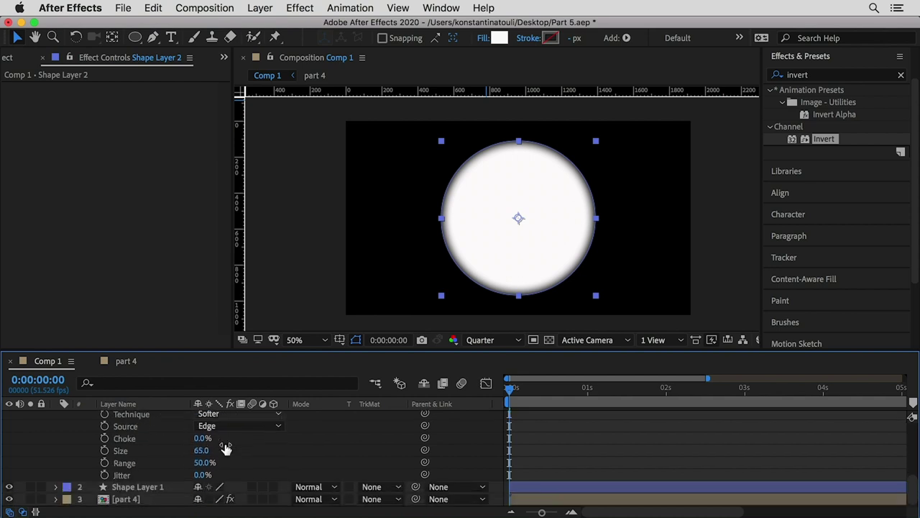
left_click(202, 451)
key("Return")
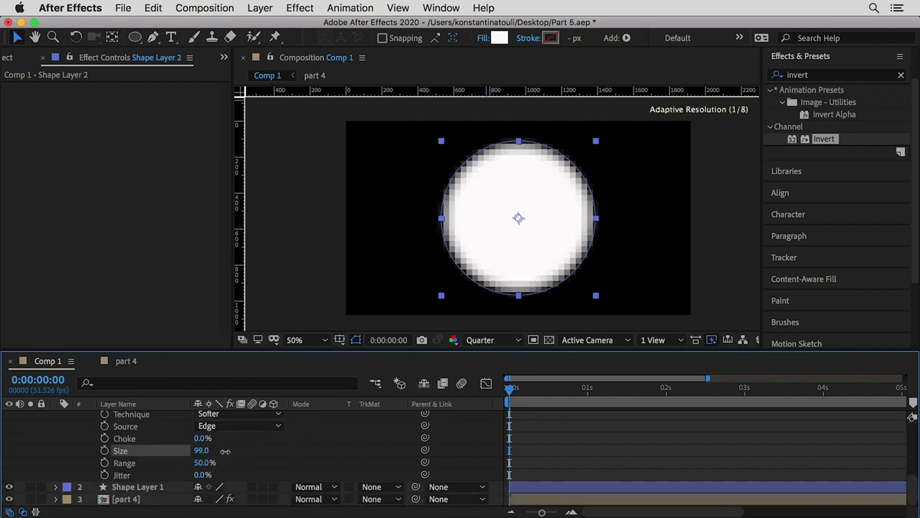
- Set the blending mode of Shape Layer 2 itself to Multiply over the layers below
scroll(133, 434, "up", 5)
left_click(58, 418)
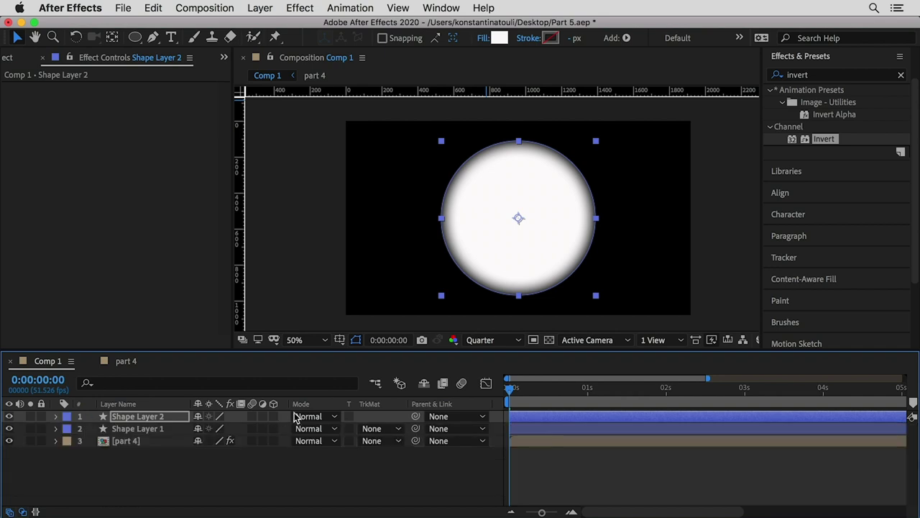
left_click(314, 421)
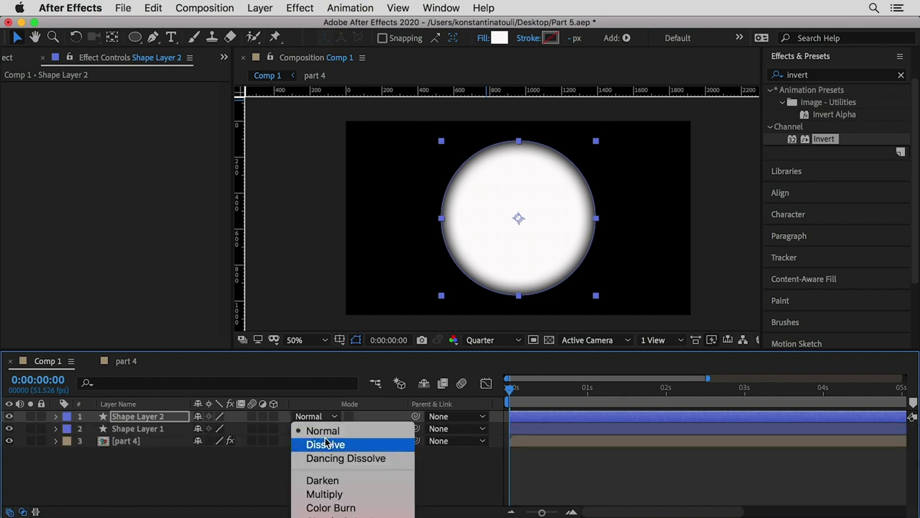
left_click(330, 494)
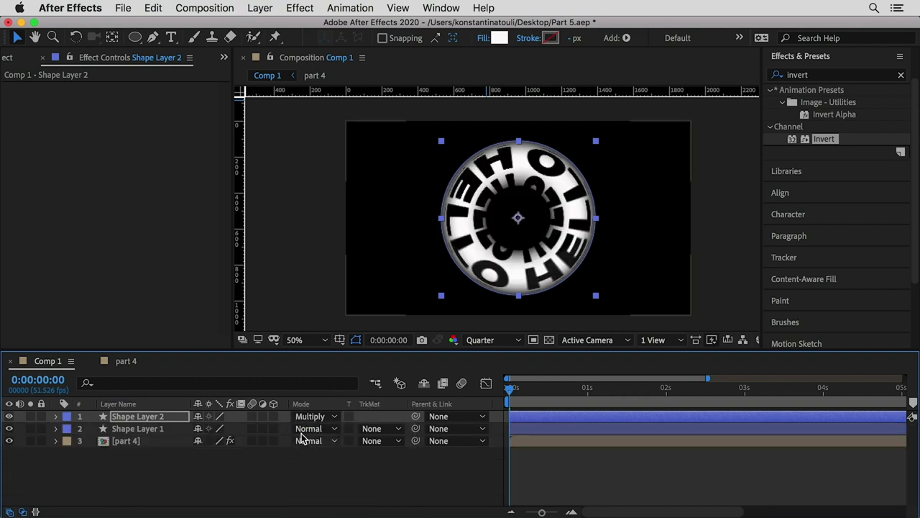
- Reduce the Inner Glow size of Shape Layer 2 to 60
left_click(55, 416)
scroll(115, 451, "down", 2)
scroll(227, 478, "down", 5)
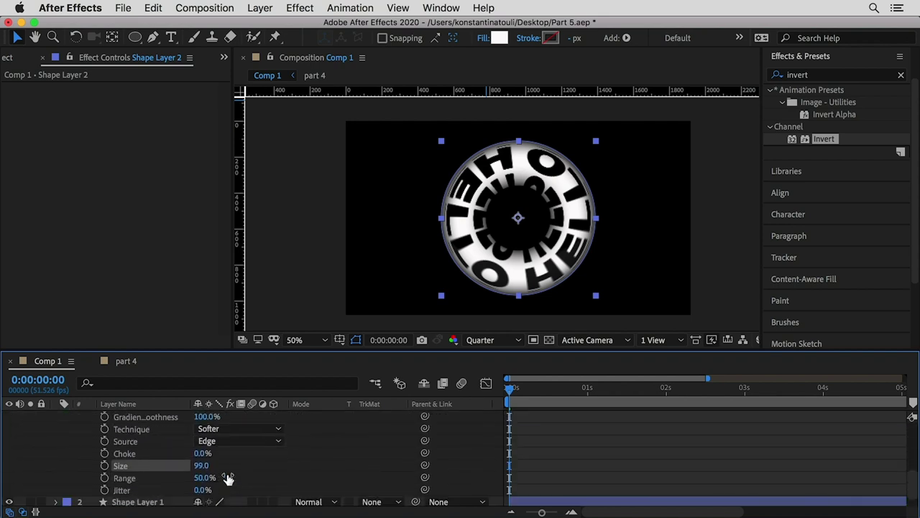
scroll(225, 480, "up", 1)
scroll(226, 479, "down", 1)
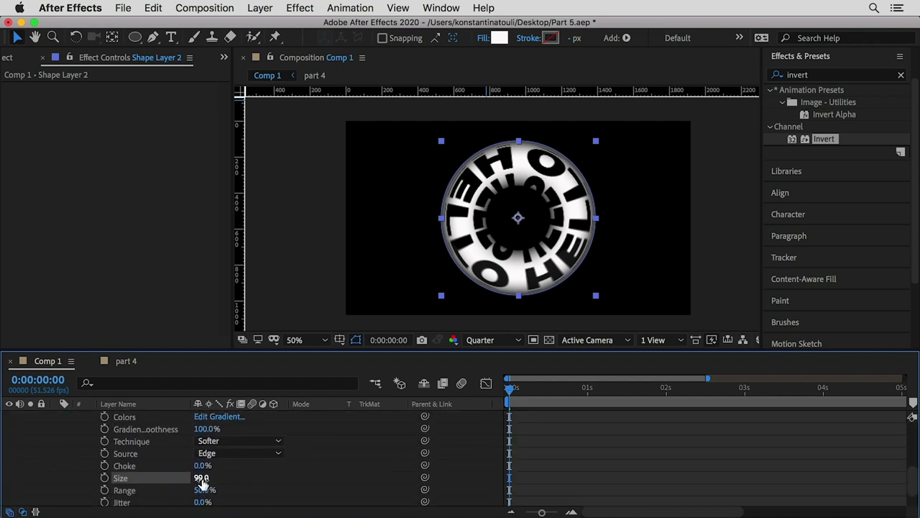
left_click_drag(202, 477, 191, 478)
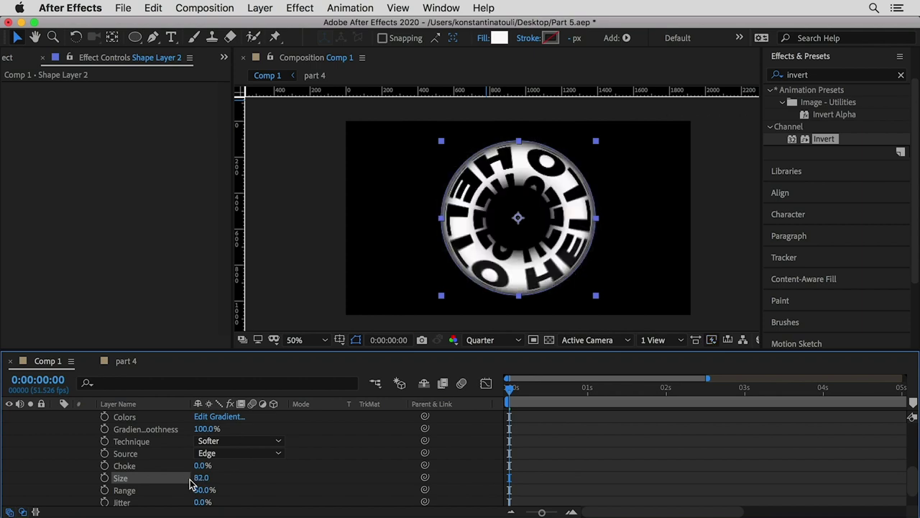
left_click(203, 478)
type("60")
key("Return")
scroll(119, 455, "up", 4)
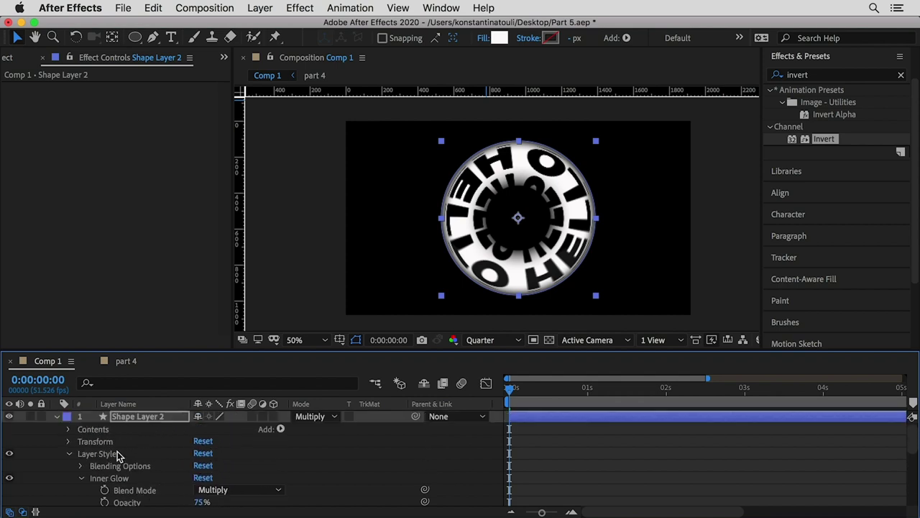
left_click(57, 419)
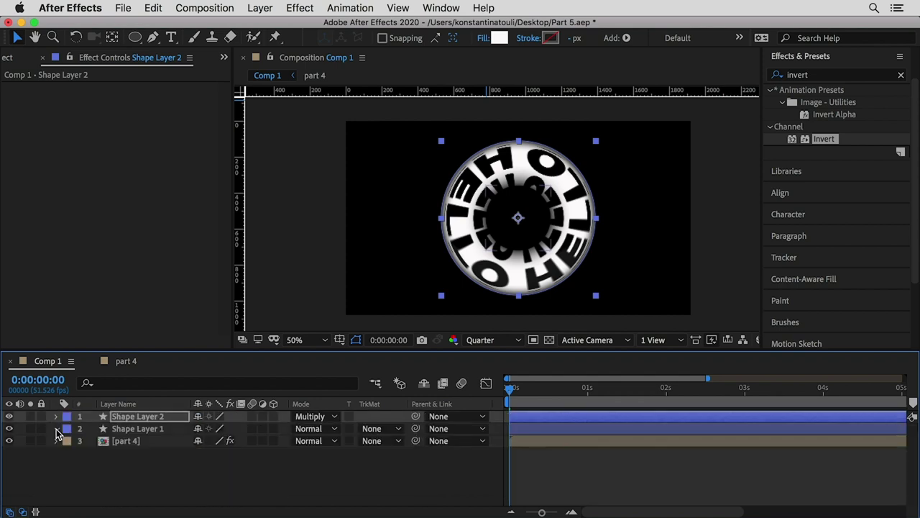
- Set the Outer Glow size of Shape Layer 1 to 100, then collapse and deselect the layer
left_click(56, 429)
scroll(151, 453, "down", 6)
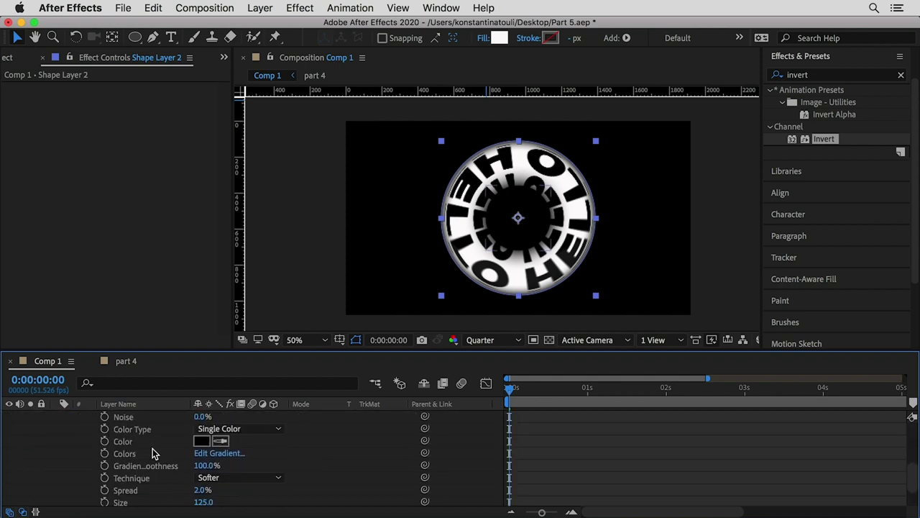
scroll(213, 494, "down", 2)
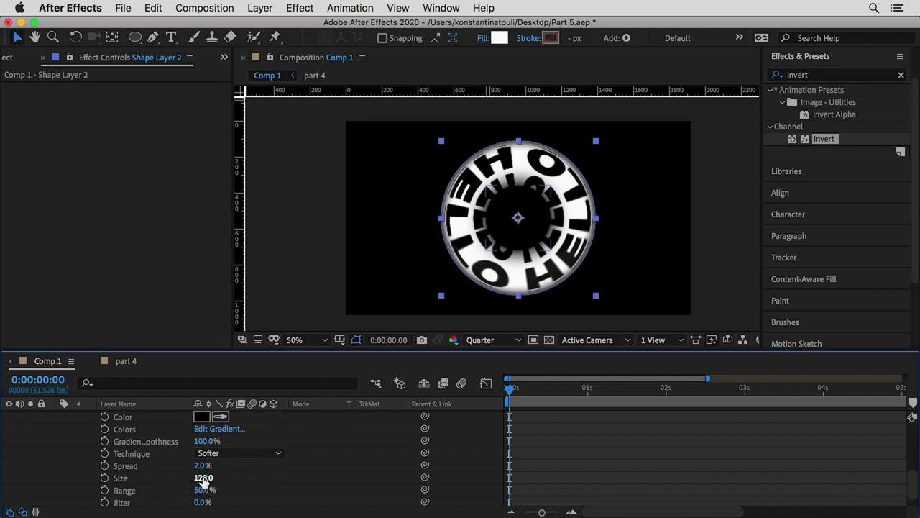
left_click(216, 477)
type("100")
key("Return")
scroll(220, 479, "up", 5)
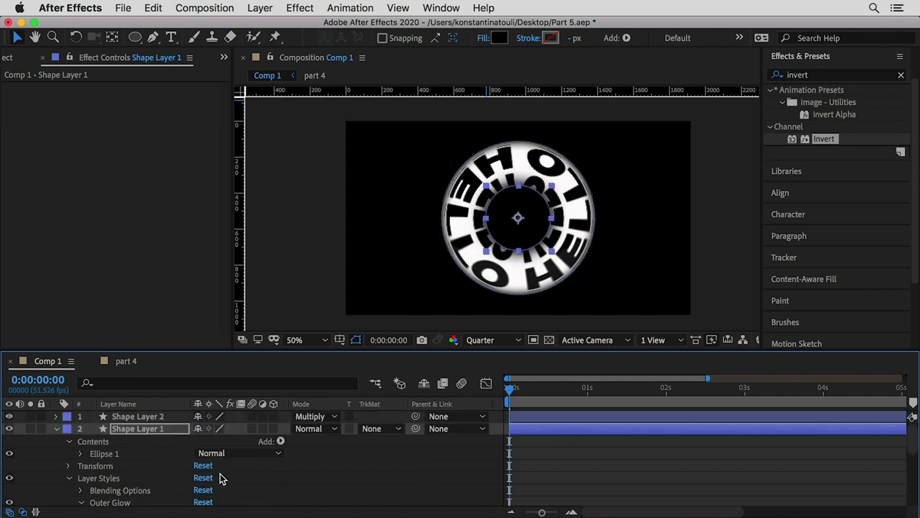
left_click(57, 429)
left_click(480, 473)
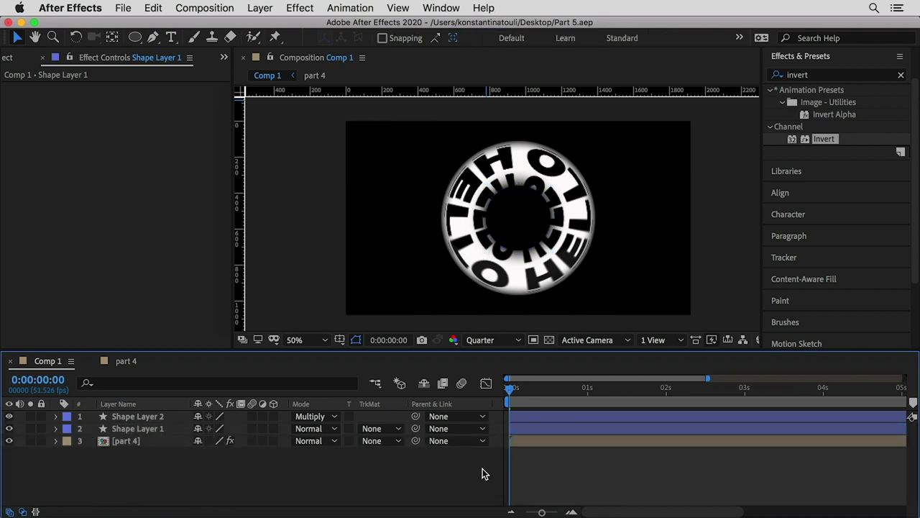
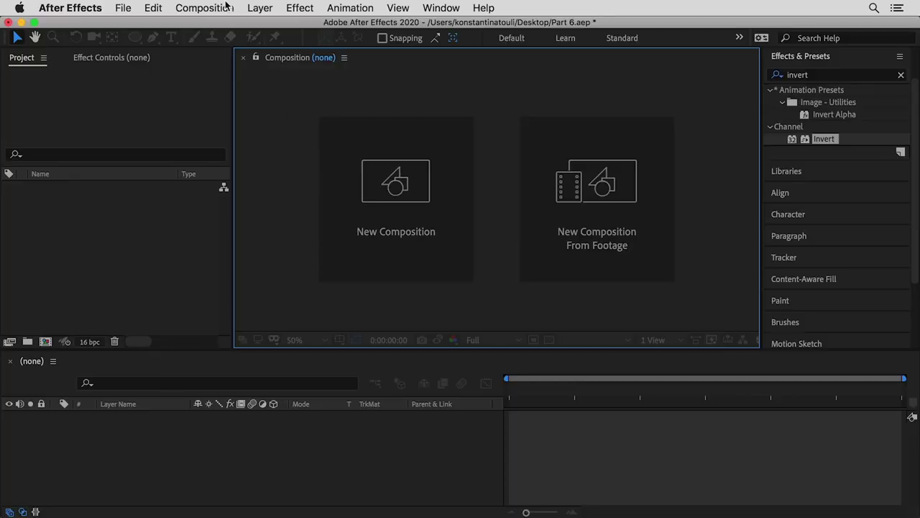
- Create a new 1920 x 1080 px composition named Comp 1 with a duration of 10 seconds
left_click(225, 7)
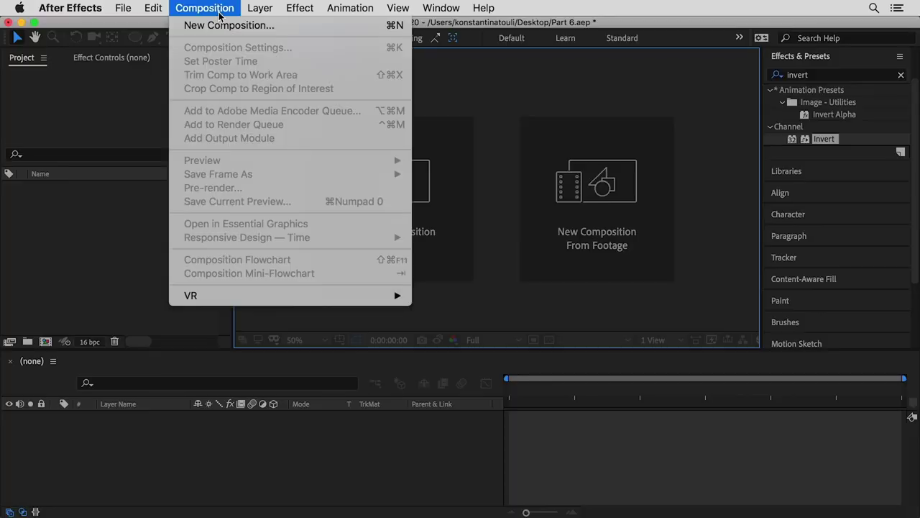
left_click(220, 26)
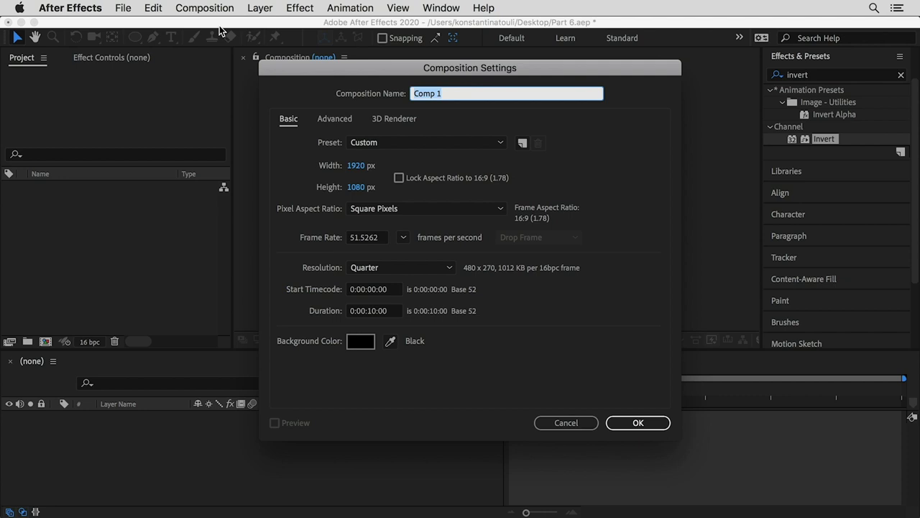
left_click(649, 423)
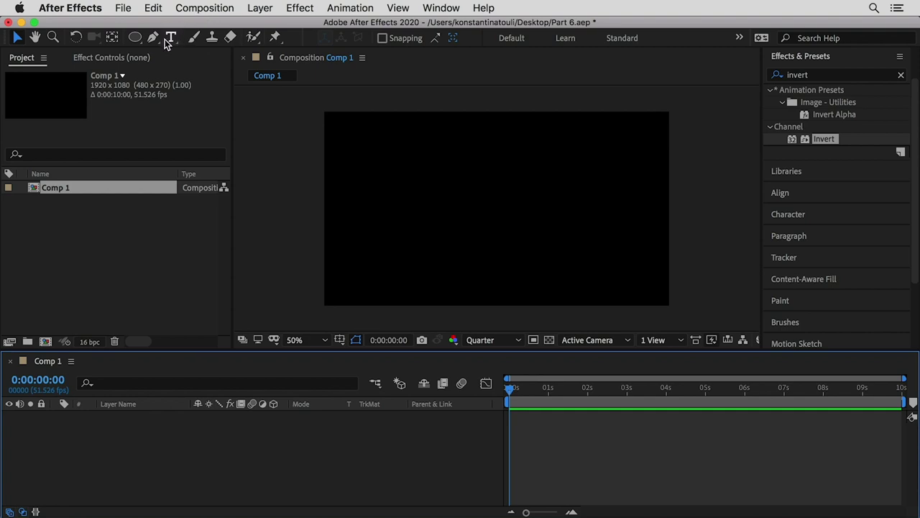
- Add a white text layer reading HELLO HELLO in Comp 1, duplicating the first word after a space
left_click(171, 36)
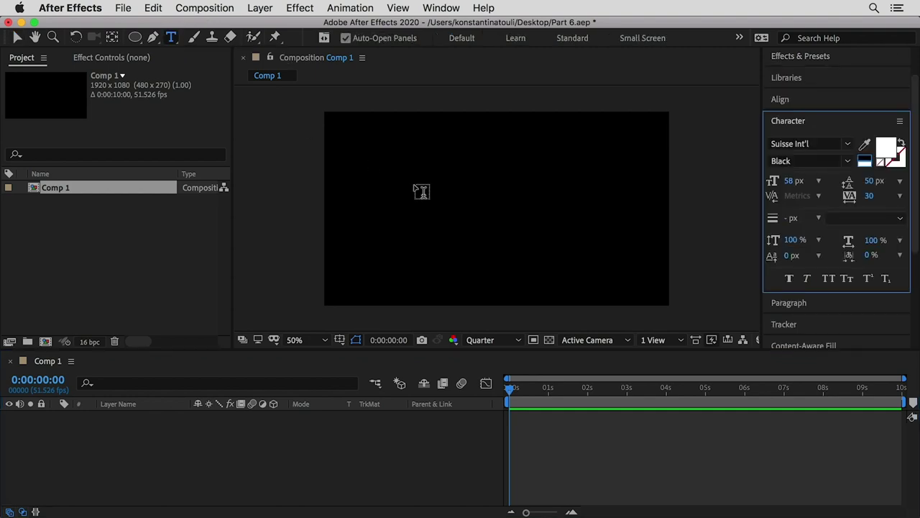
left_click(401, 202)
type("H")
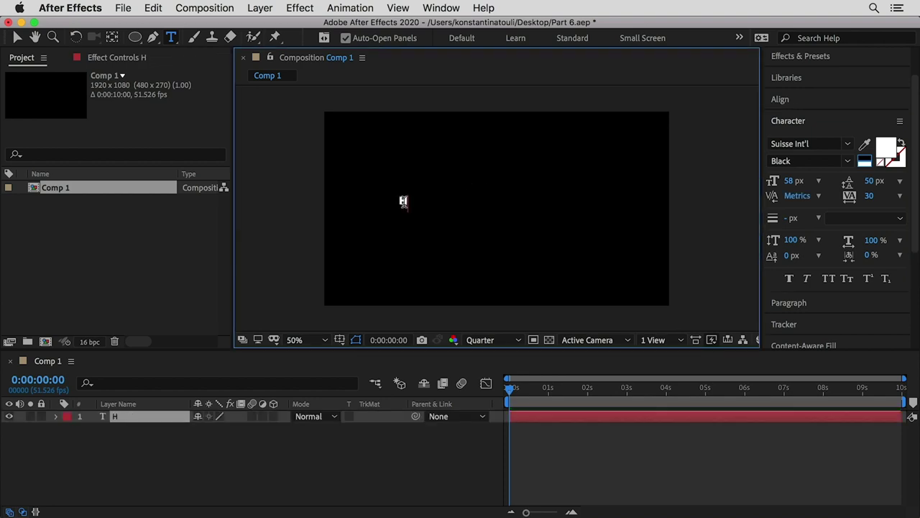
type("ELLOO")
key("BackSpace")
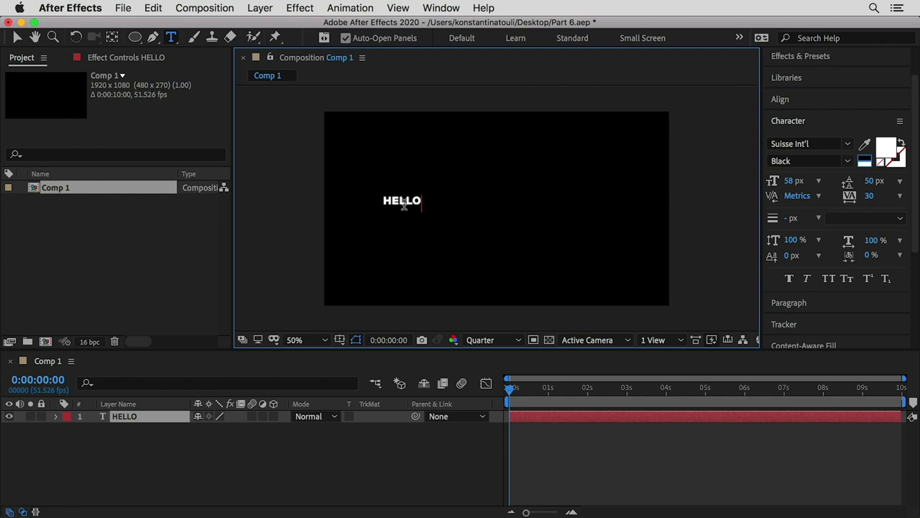
left_click_drag(424, 198, 355, 197)
key("super+c")
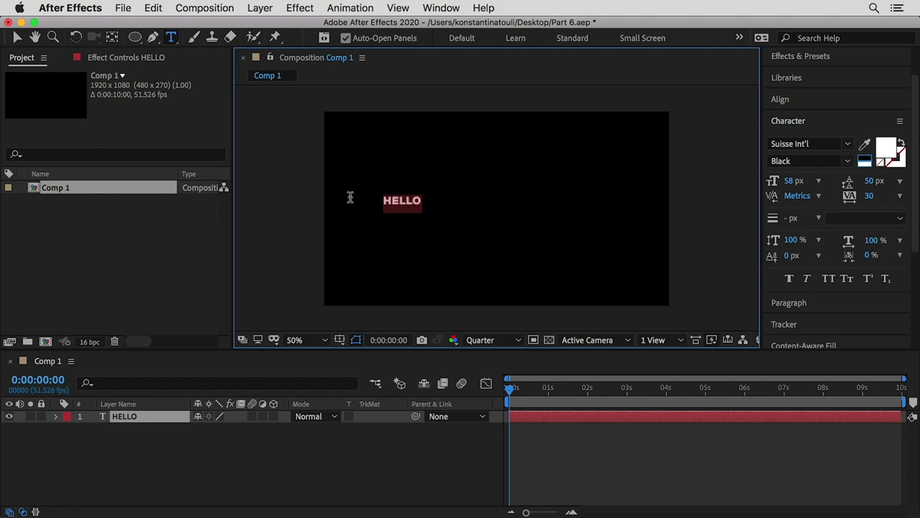
key("super+v")
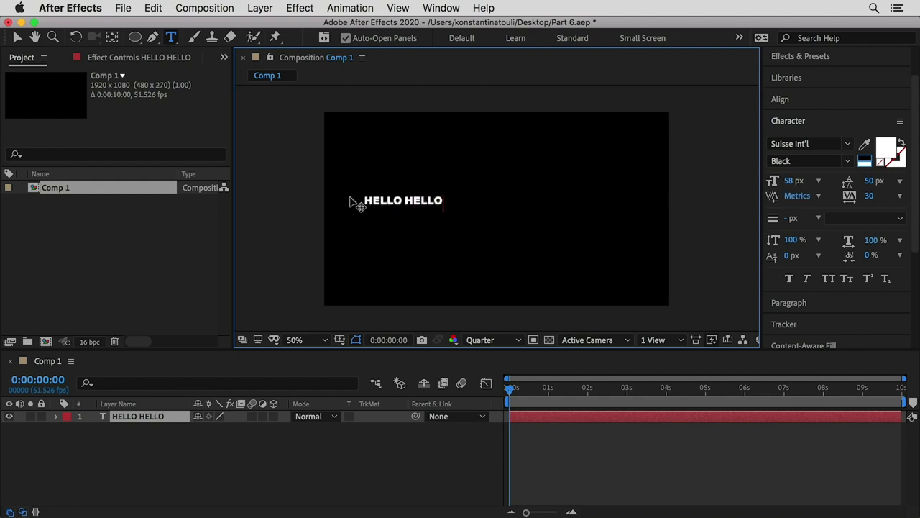
- Enlarge the HELLO HELLO text to most of the frame width and center the layer in view
left_click(18, 37)
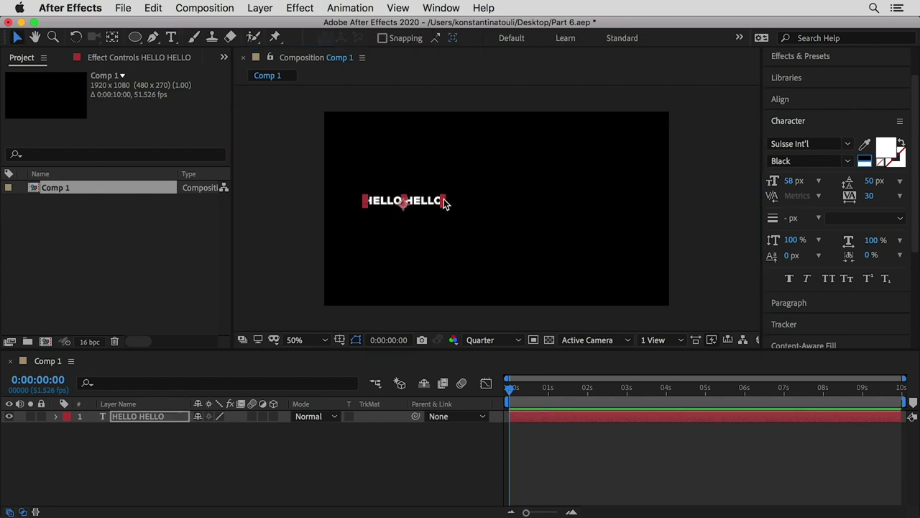
left_click_drag(443, 193, 556, 206)
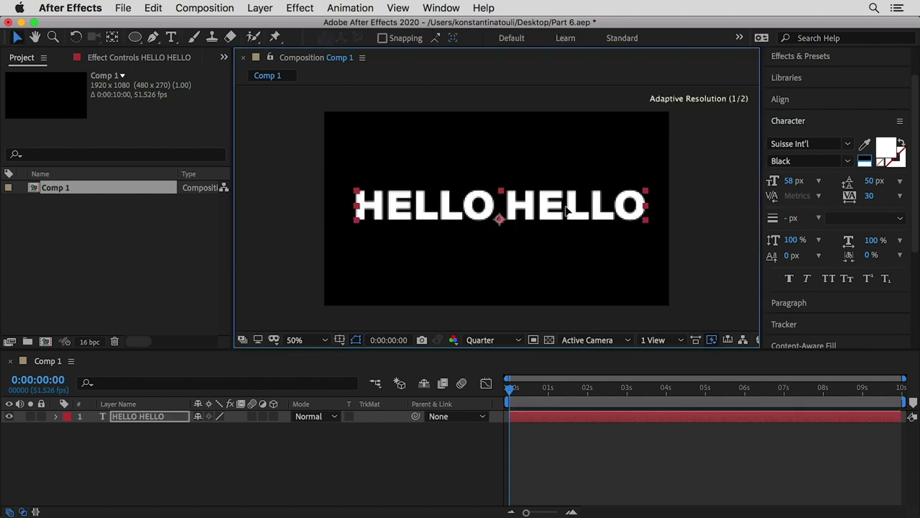
right_click(555, 206)
mouse_move(595, 240)
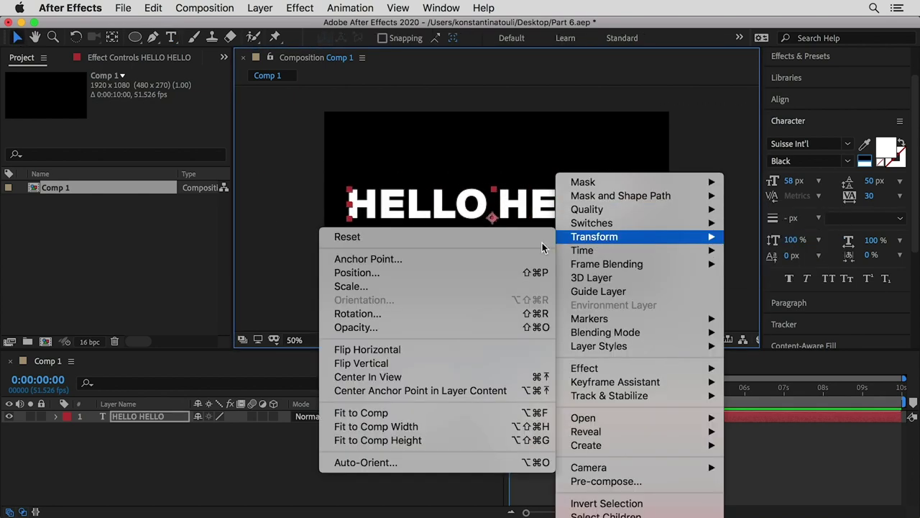
left_click(424, 376)
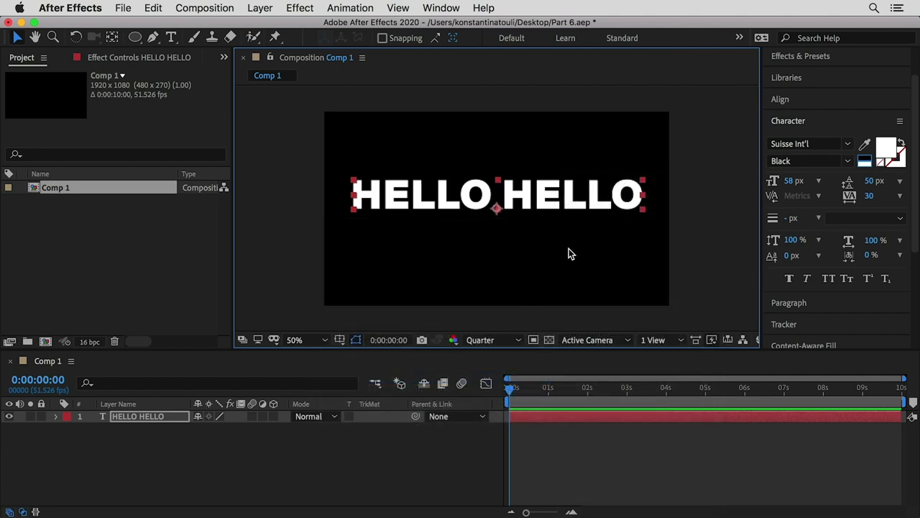
- Center the text layer's anchor point in its content and center the layer in the composition again
right_click(553, 246)
mouse_move(593, 243)
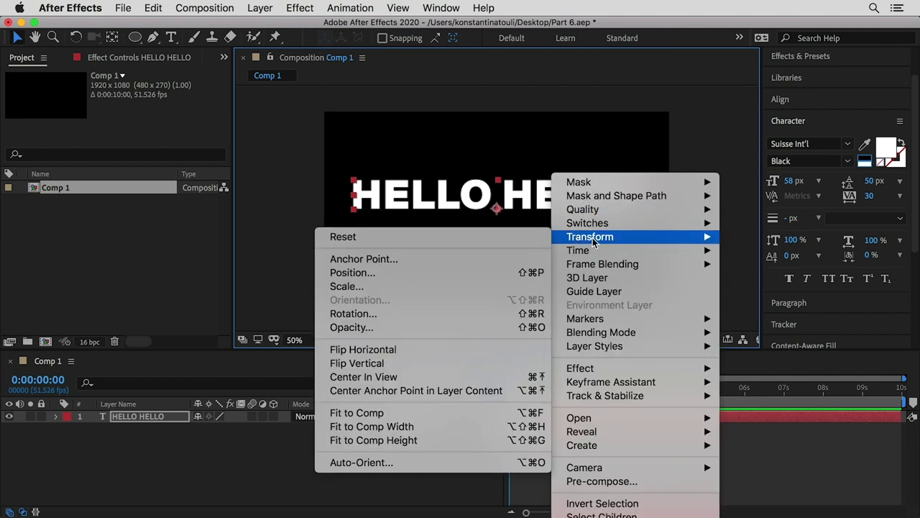
left_click(392, 390)
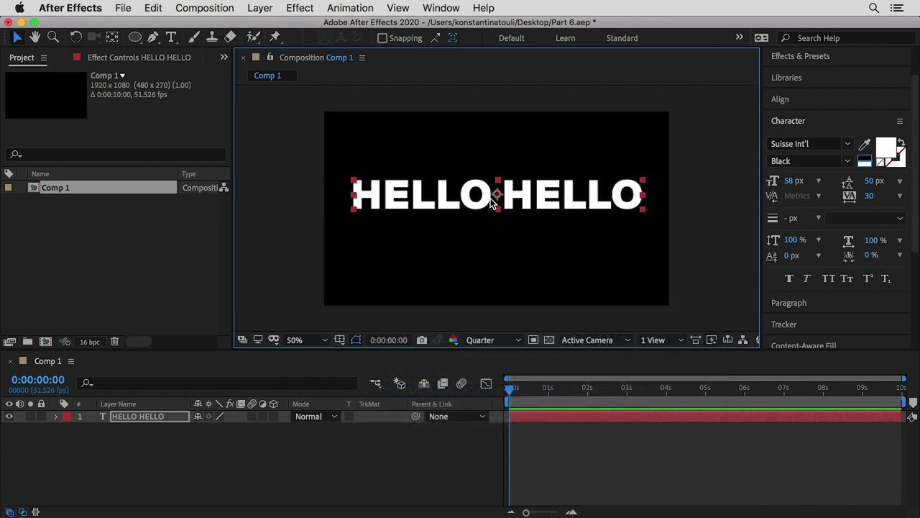
right_click(494, 203)
mouse_move(532, 244)
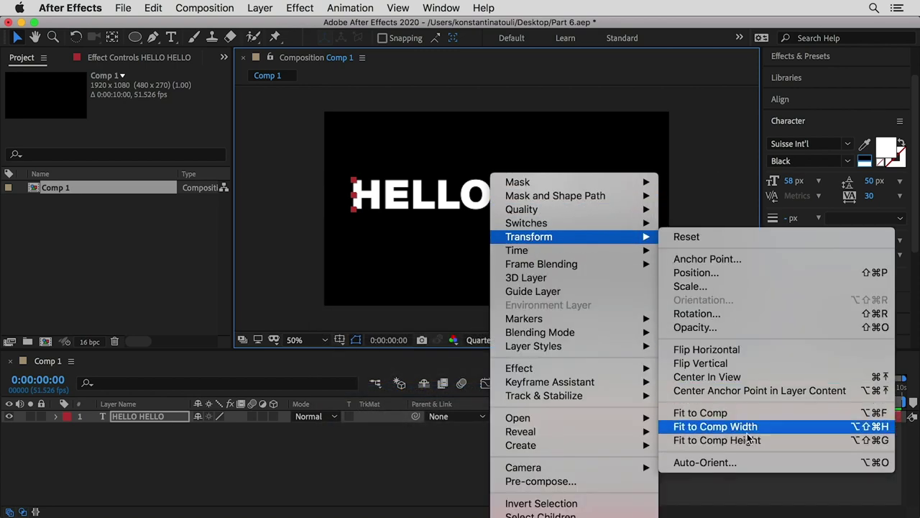
left_click(711, 377)
- Scale up the HELLO HELLO text in small increments until it nearly spans the composition width, and deselect it
key("alt+Right")
key("alt+Right")
key("alt+Right")
key("alt+Right")
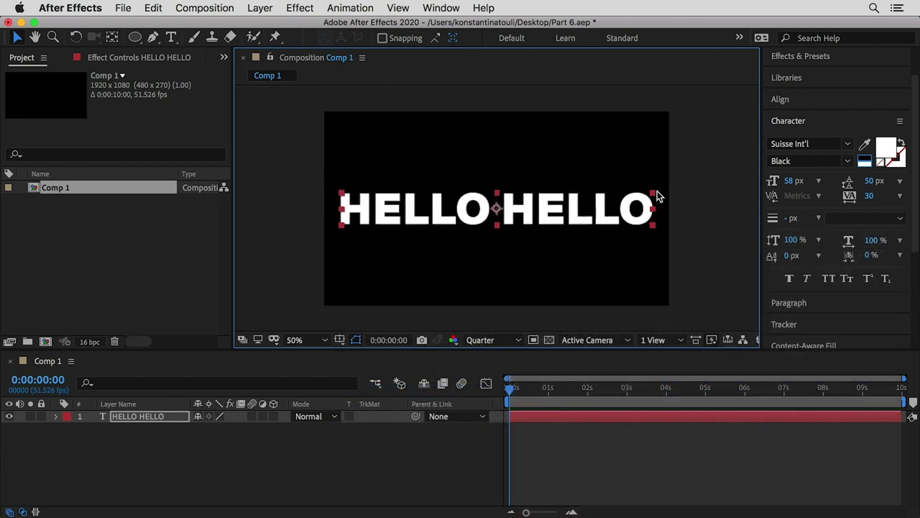
left_click(643, 176)
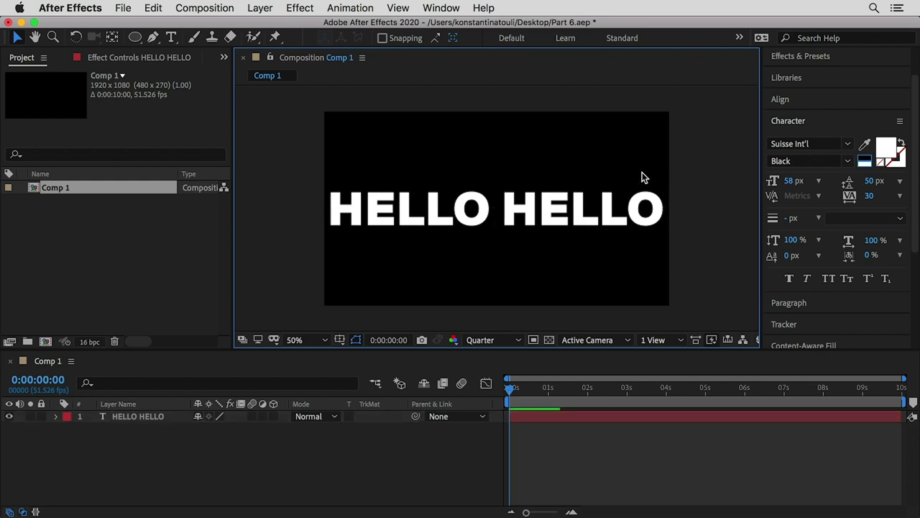
- Pre-compose the HELLO HELLO text layer into a new composition named "part 6"
key("super+k")
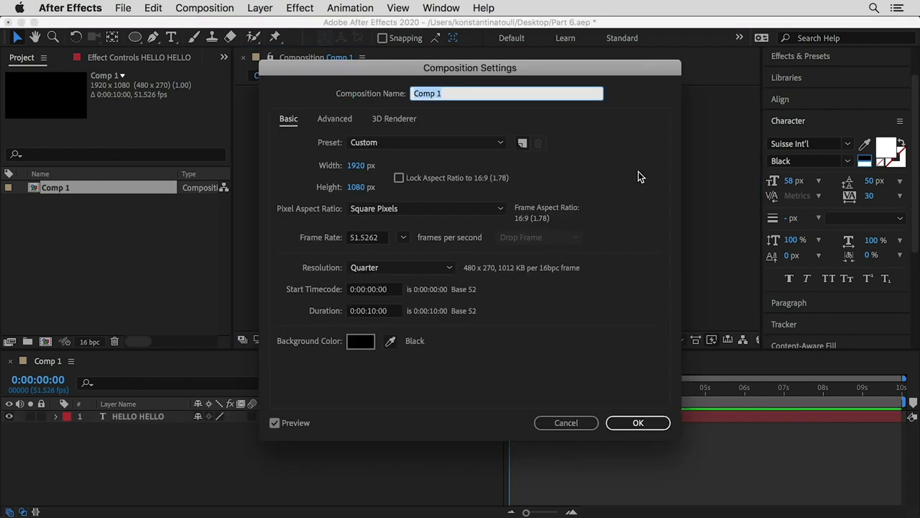
left_click(564, 423)
left_click(126, 417)
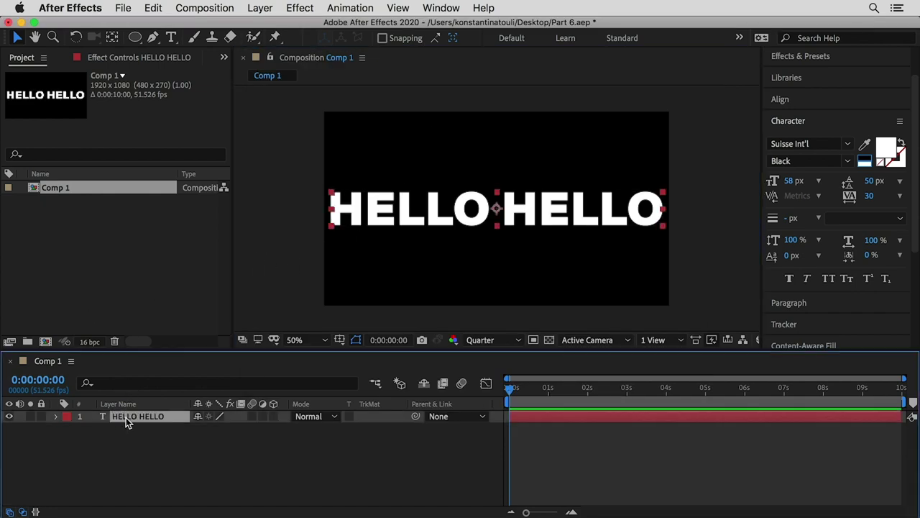
right_click(126, 417)
left_click(176, 495)
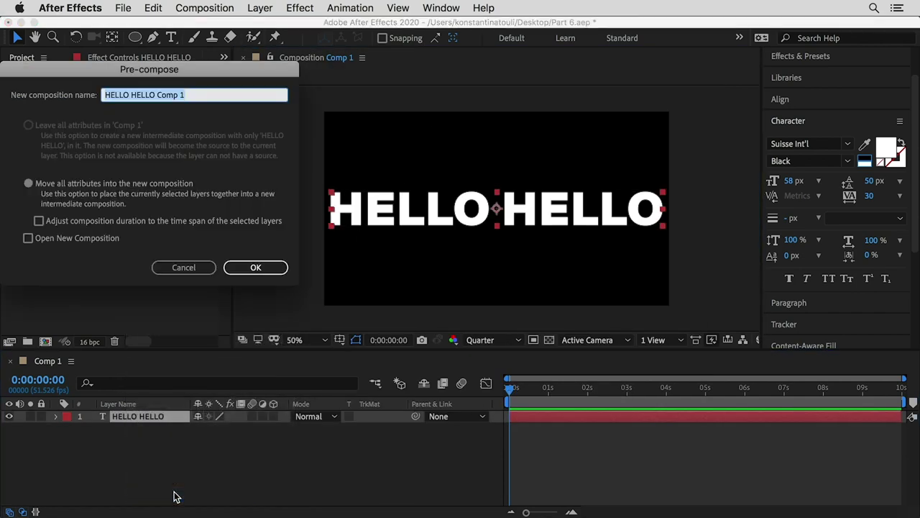
type("part 6")
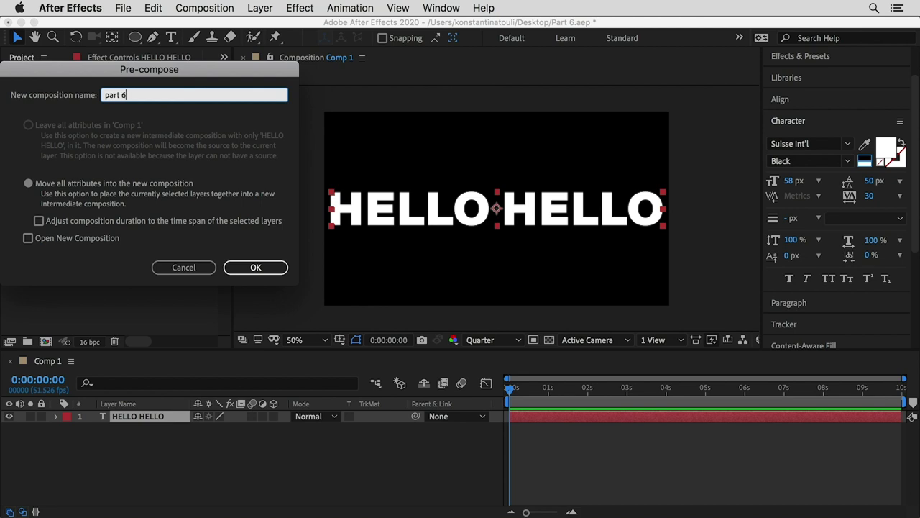
key("Return")
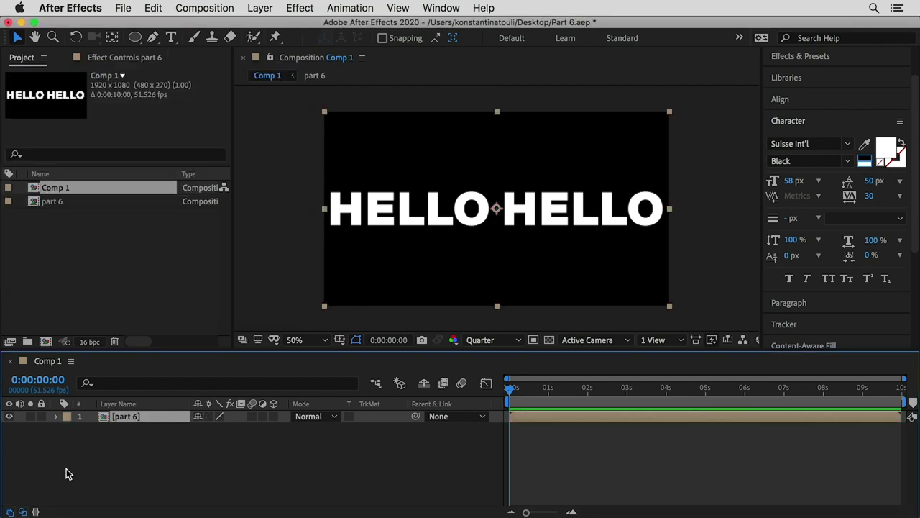
- Open the part 6 composition and set its height to 230 px
double_click(104, 419)
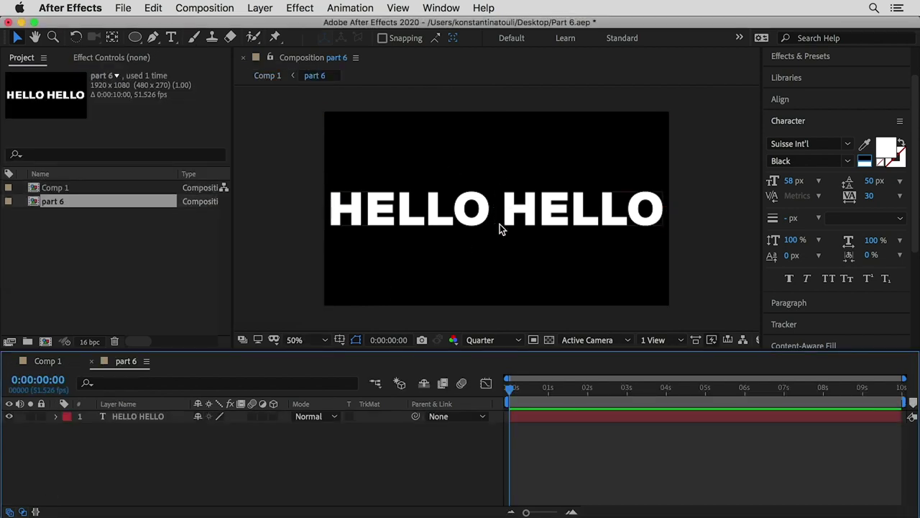
key("super+k")
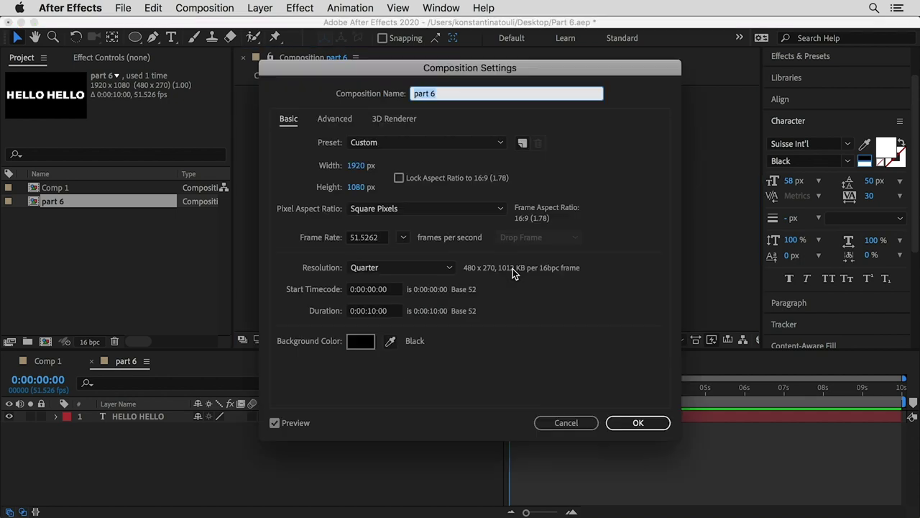
left_click(356, 187)
type("230")
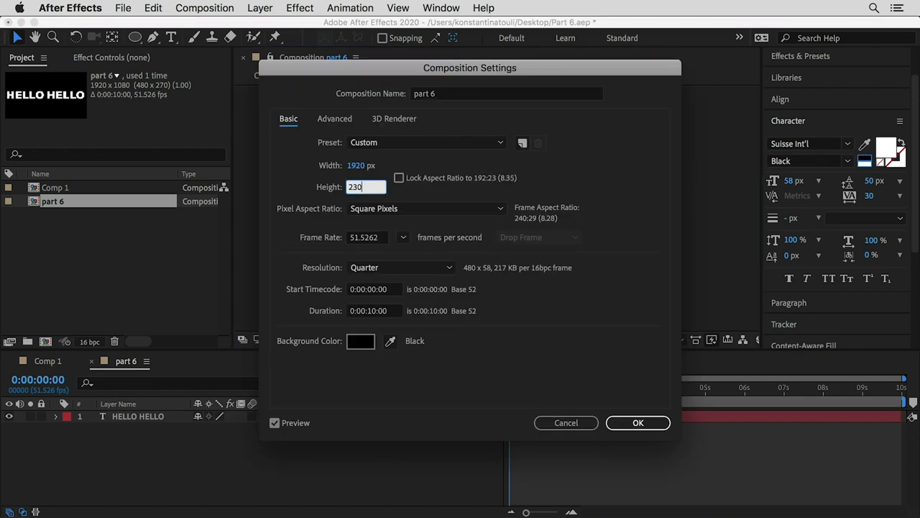
left_click_drag(442, 67, 712, 82)
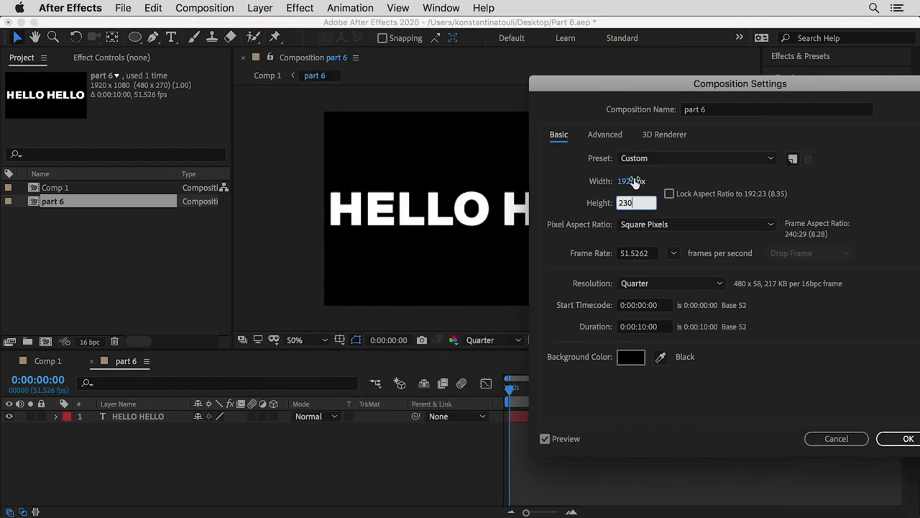
left_click(631, 181)
left_click(905, 437)
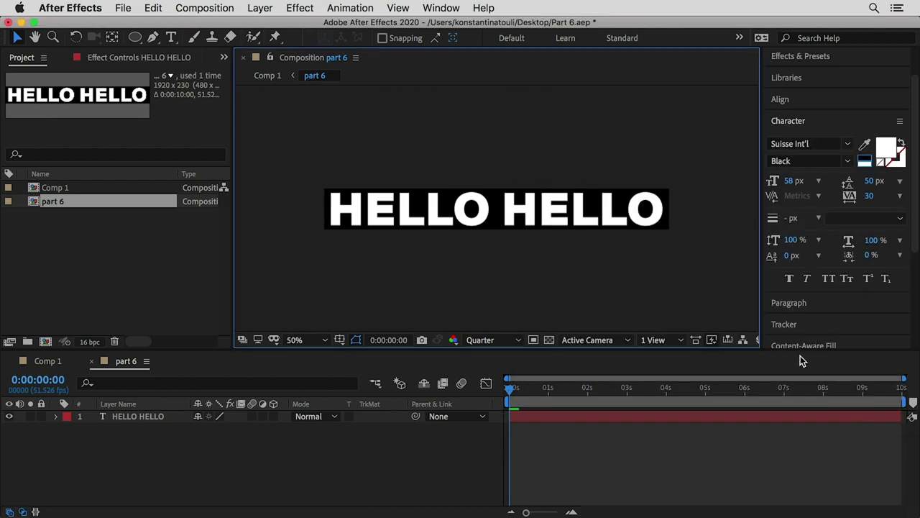
- Extend the text in part 6 by pasting a copy of HELLO HELLO at its end
left_click(587, 216)
double_click(541, 220)
key("super+c")
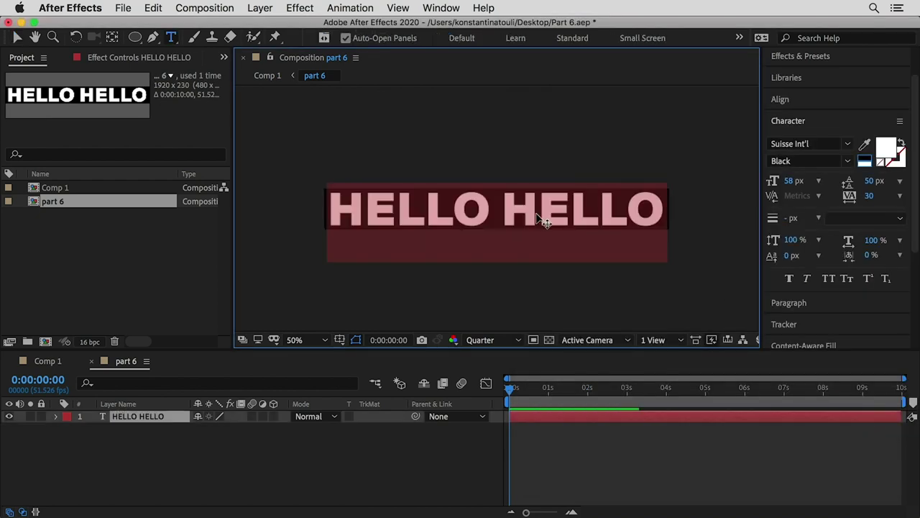
left_click(535, 214)
key("Right")
key("Right")
key("Right")
key("Right")
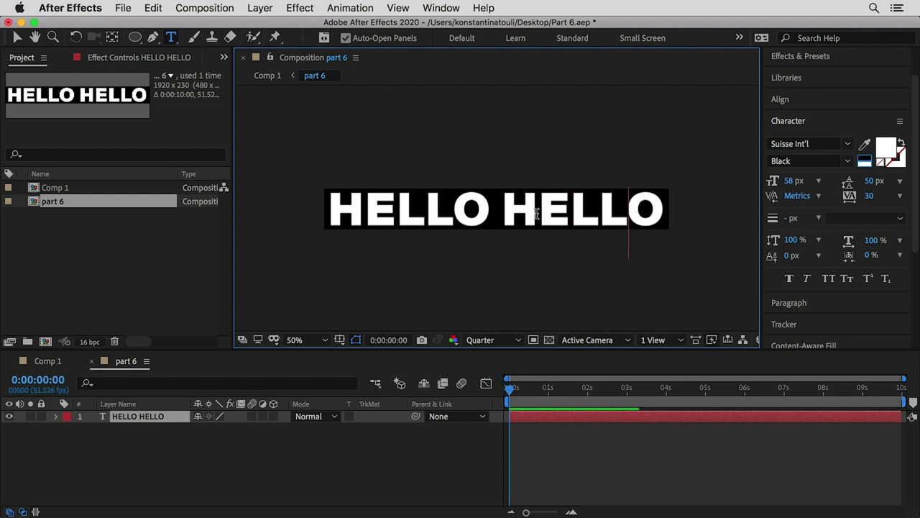
key("super+v")
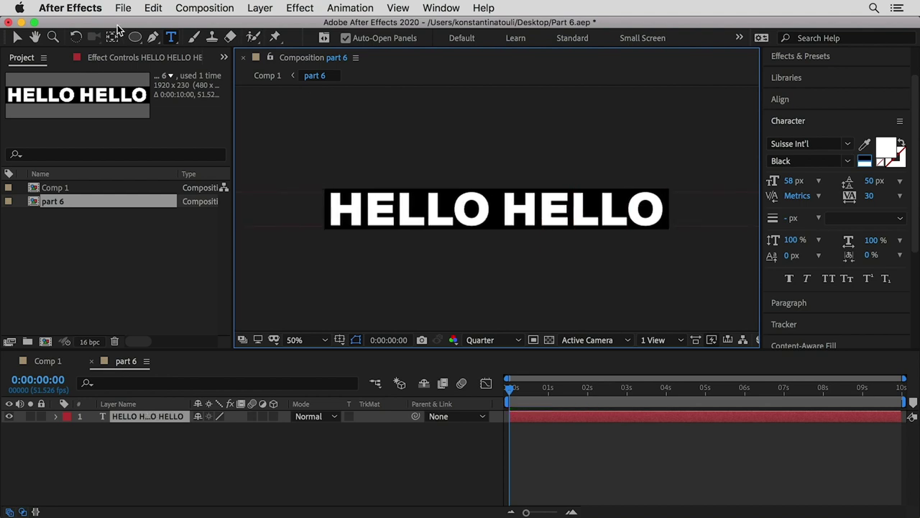
- Move the long HELLO text right until its first letter meets the composition's left edge, and keyframe its Position at 0 seconds
left_click(18, 38)
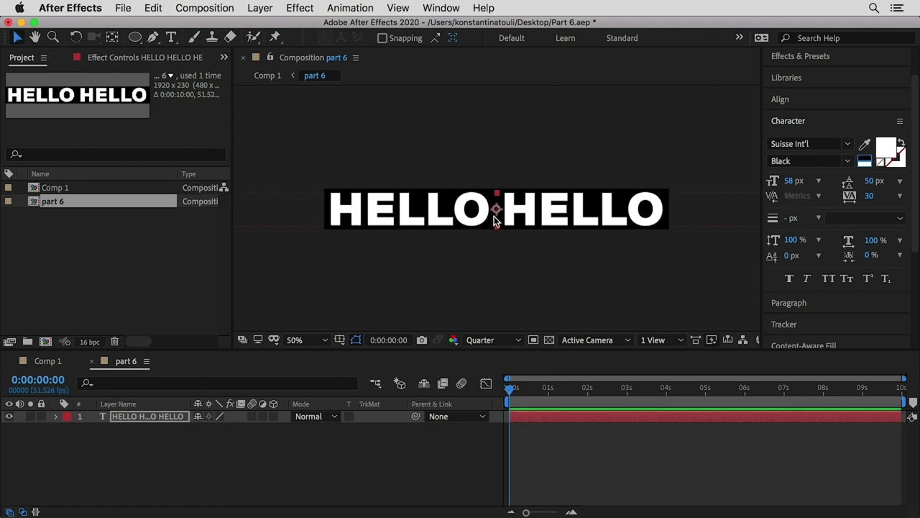
left_click_drag(376, 215, 478, 217)
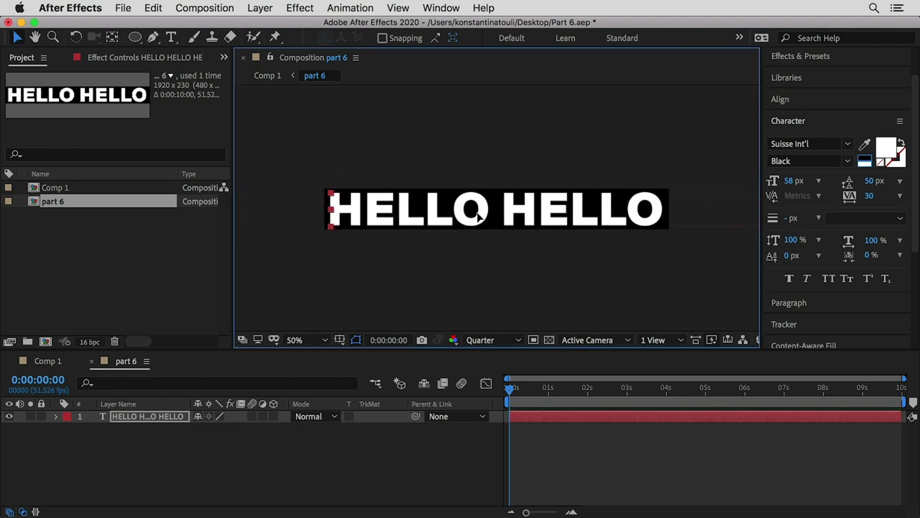
left_click(56, 416)
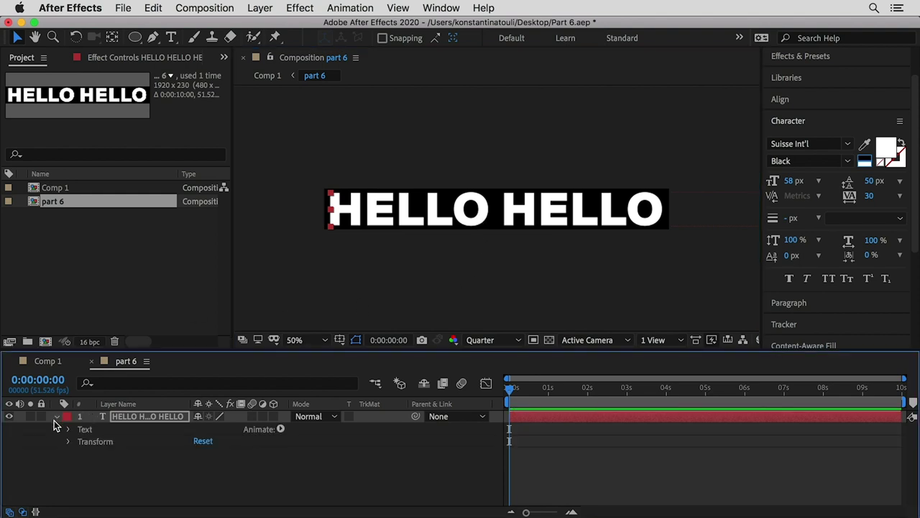
left_click(69, 441)
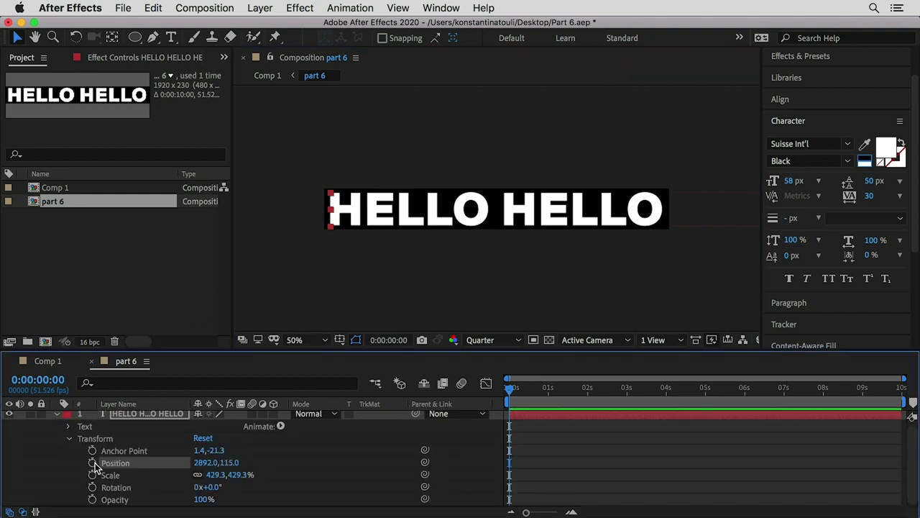
left_click(93, 463)
- At 0:00:09:50, place a vertical guide at the first H and keyframe the text shifted left to Position -980, 115, aligned with it
left_click_drag(588, 388, 909, 406)
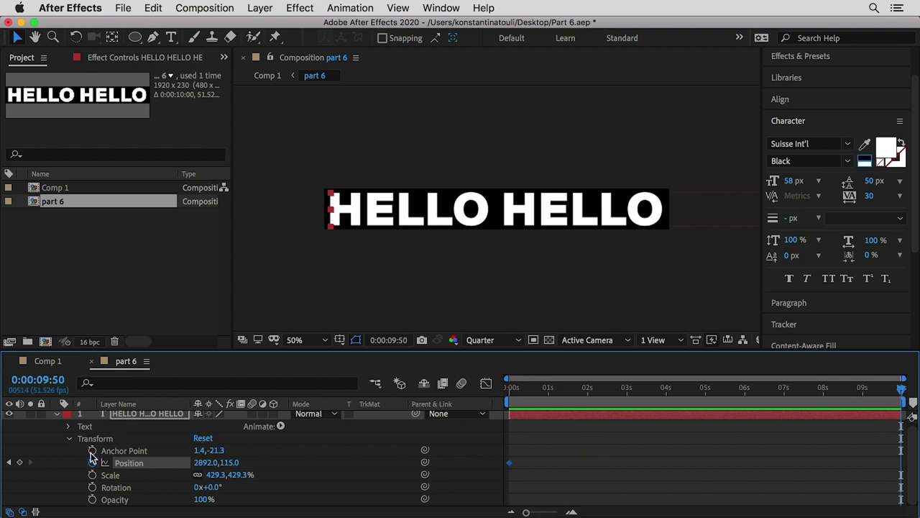
key("super+r")
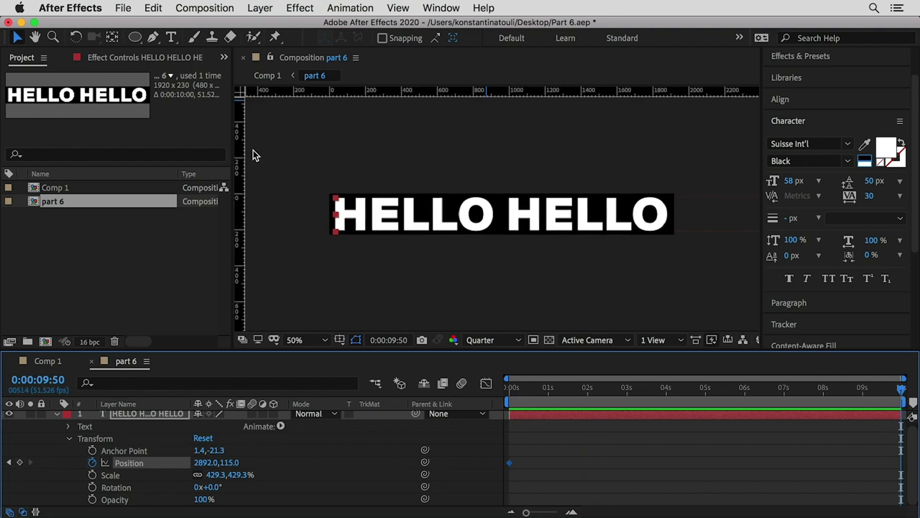
left_click_drag(240, 152, 335, 189)
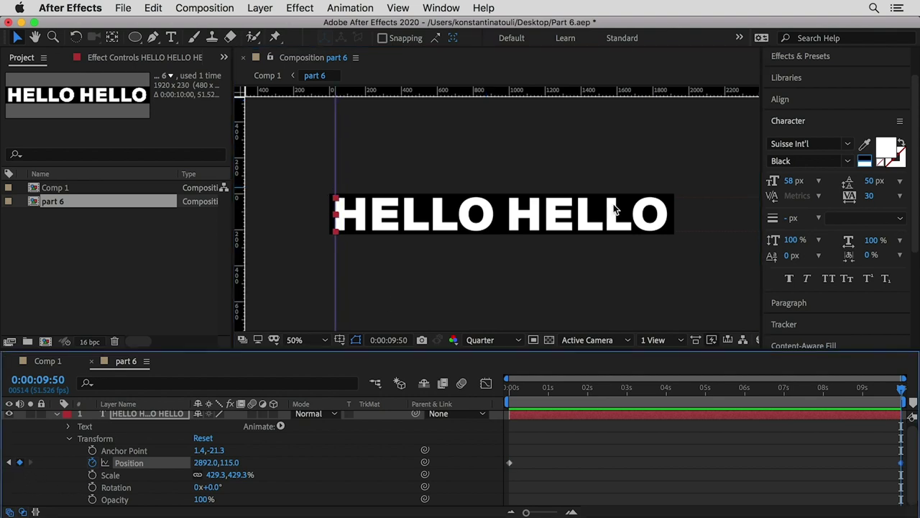
left_click_drag(626, 211, 243, 220)
left_click_drag(513, 229, 363, 228)
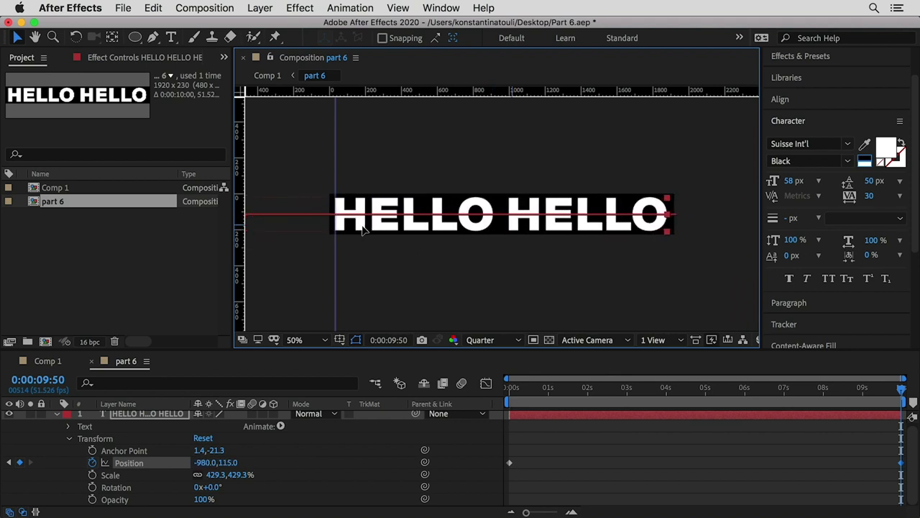
left_click(420, 280)
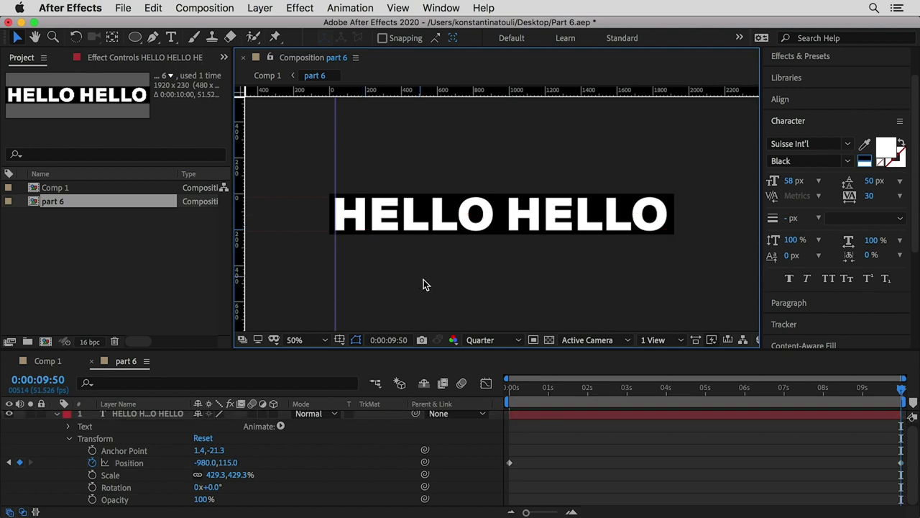
- Preview the scrolling HELLO text animation from the start of part 6
left_click(506, 391)
key("space")
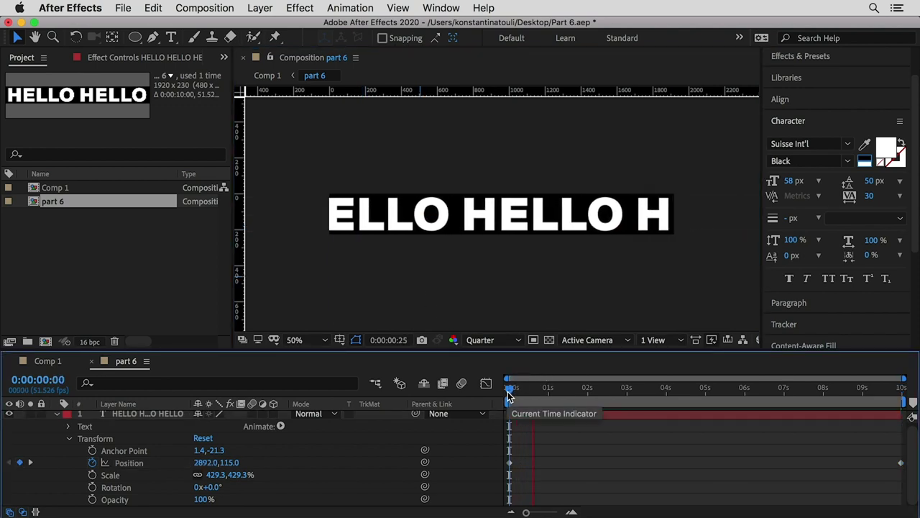
key("space")
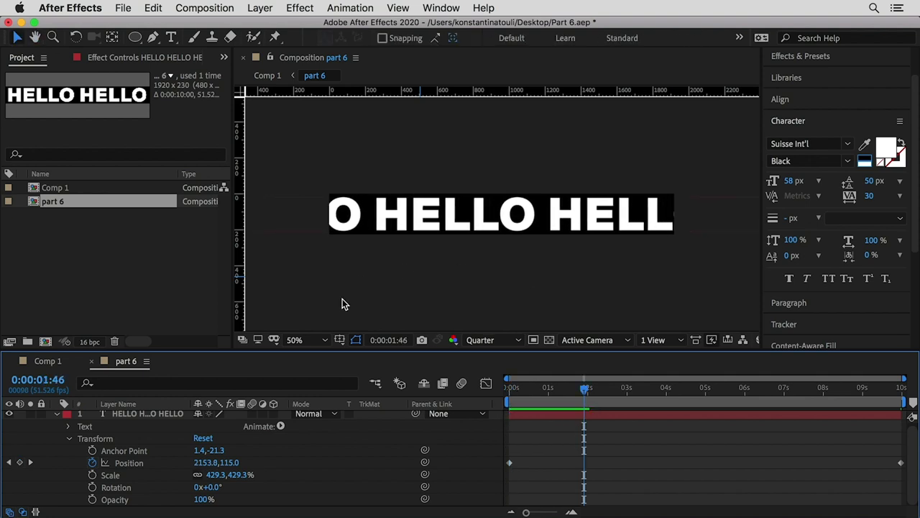
- Collapse the HELLO text layer's properties and set the text fill to black
left_click(57, 415)
left_click(123, 417)
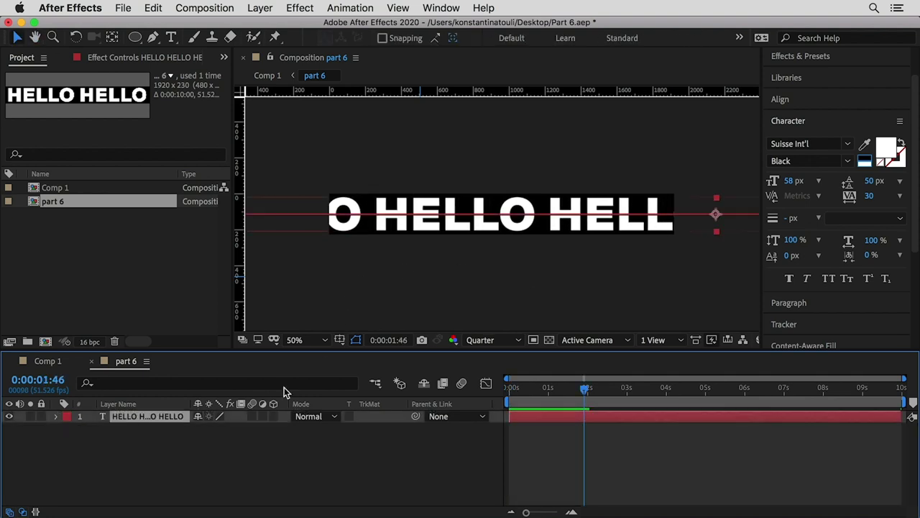
left_click(862, 161)
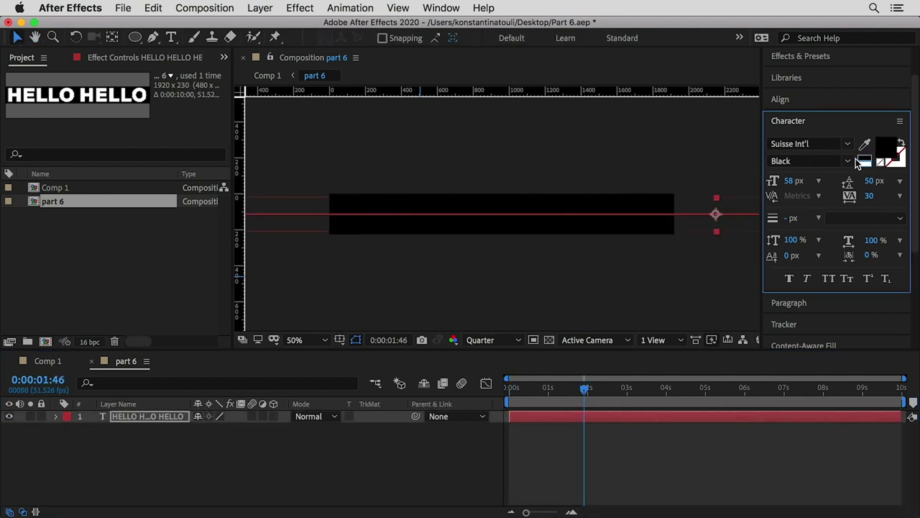
- Add an empty shape layer to the part 6 composition
left_click(257, 8)
mouse_move(268, 25)
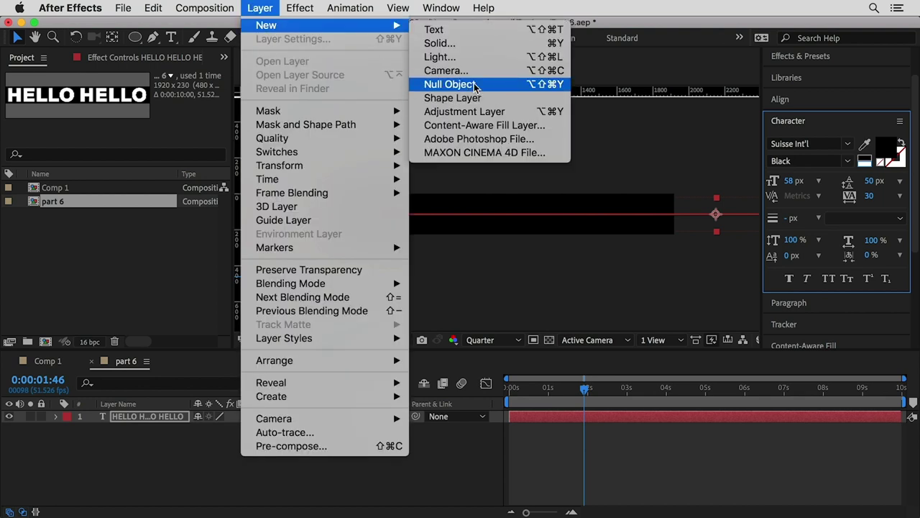
left_click(452, 97)
key("q")
left_click_drag(322, 189, 678, 232)
key("super+z")
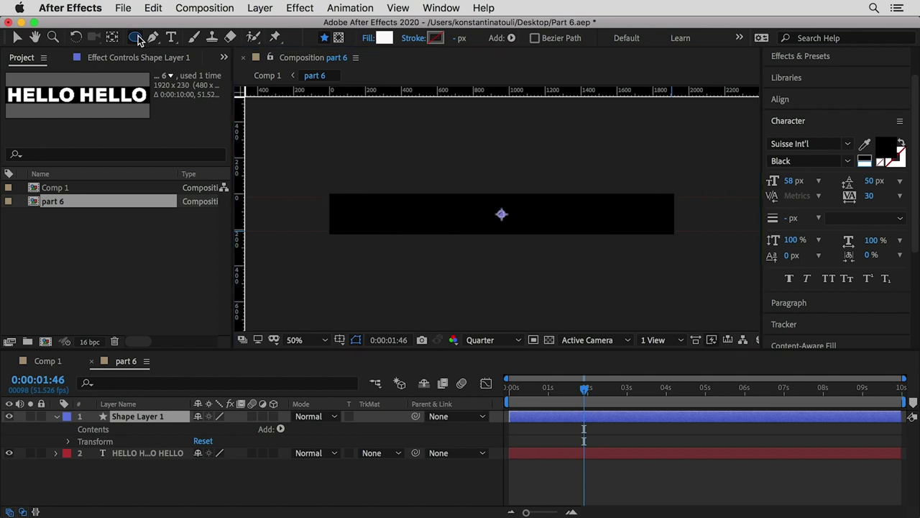
- Draw a white rectangle covering the whole part 6 frame on the shape layer, and place that layer beneath the HELLO text
left_click_drag(138, 38, 180, 43)
left_click_drag(322, 191, 685, 240)
left_click(18, 38)
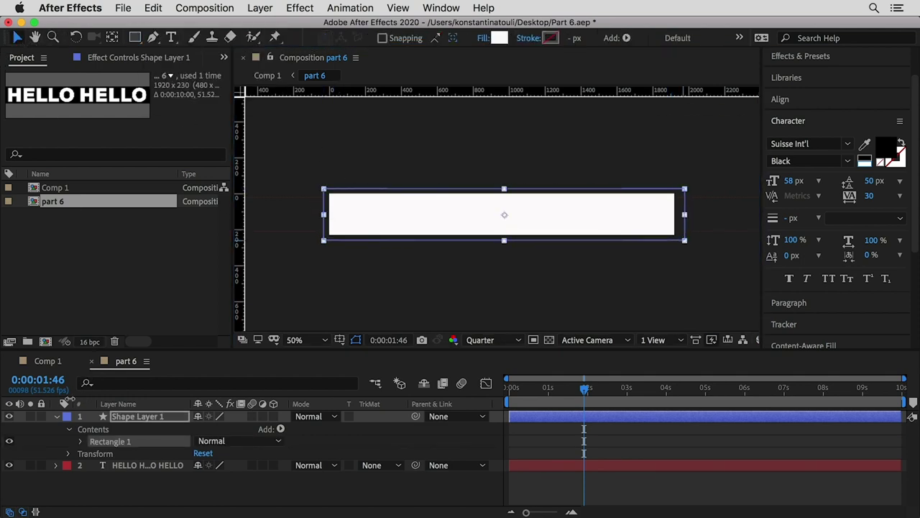
left_click(56, 417)
left_click_drag(137, 418, 150, 435)
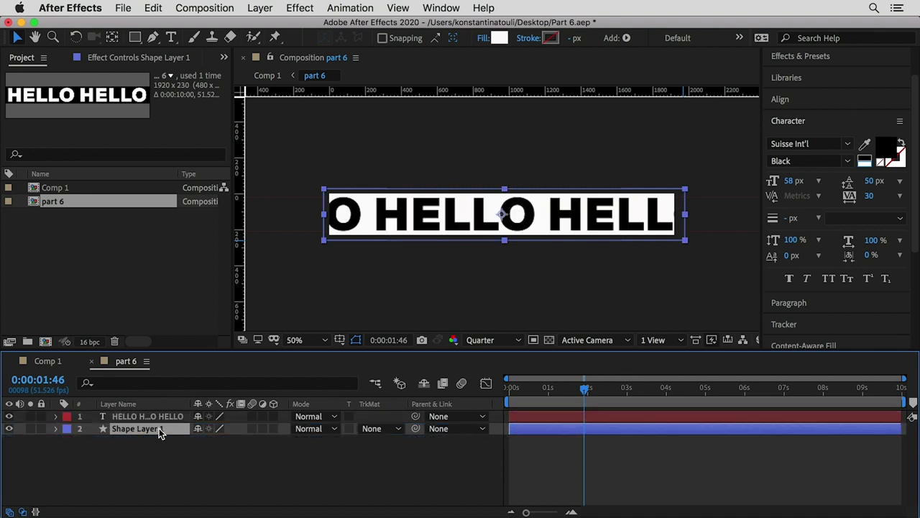
- Return to Comp 1, find the Warp effect and apply it to the part 6 layer
left_click(51, 360)
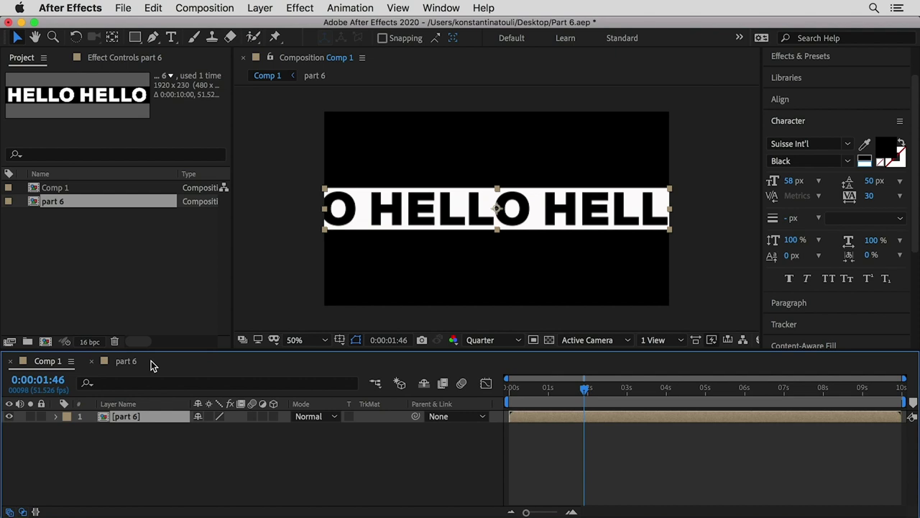
left_click(813, 58)
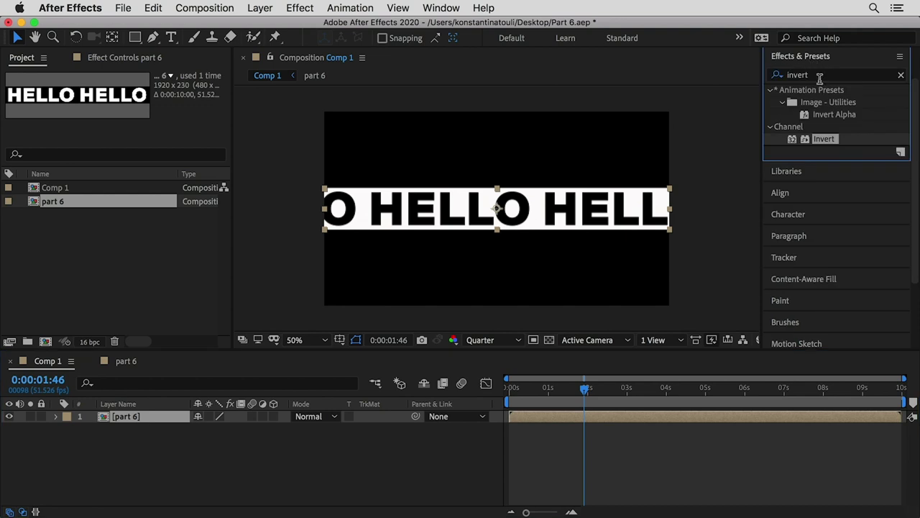
left_click(820, 76)
type("warp")
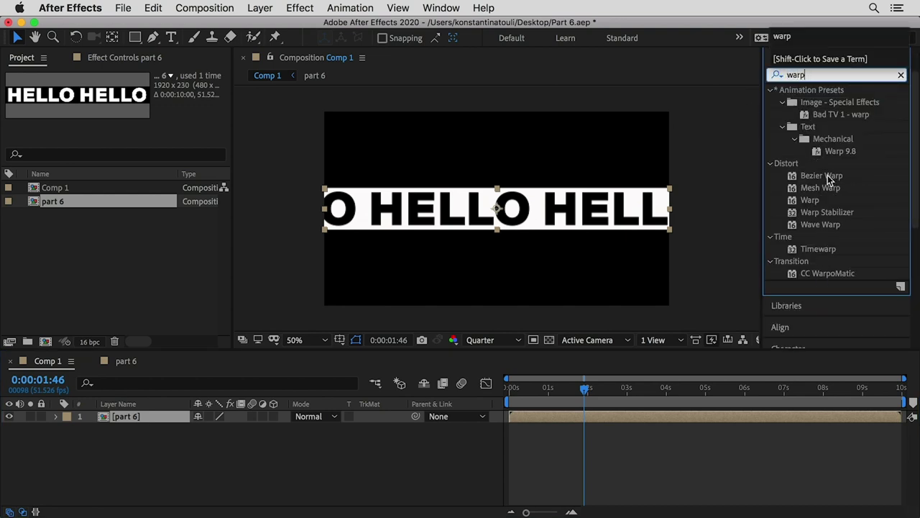
left_click_drag(810, 200, 521, 217)
- Try the Arc Lower, Bulge and Flag warp styles on the part 6 strip
left_click(167, 99)
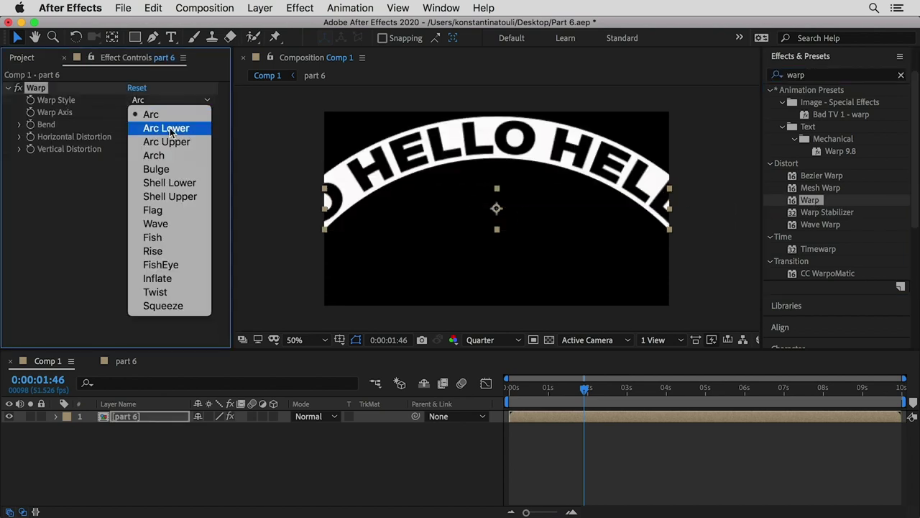
left_click(170, 131)
left_click(170, 100)
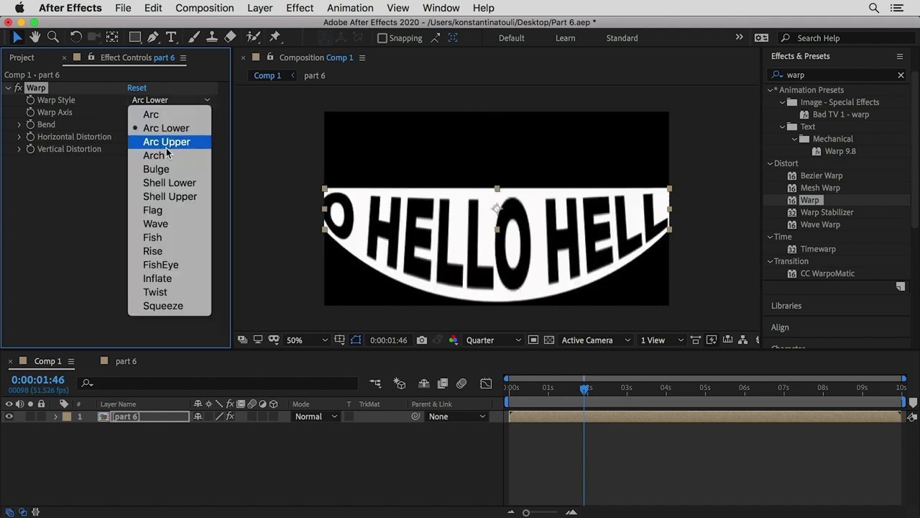
left_click(169, 169)
left_click(156, 101)
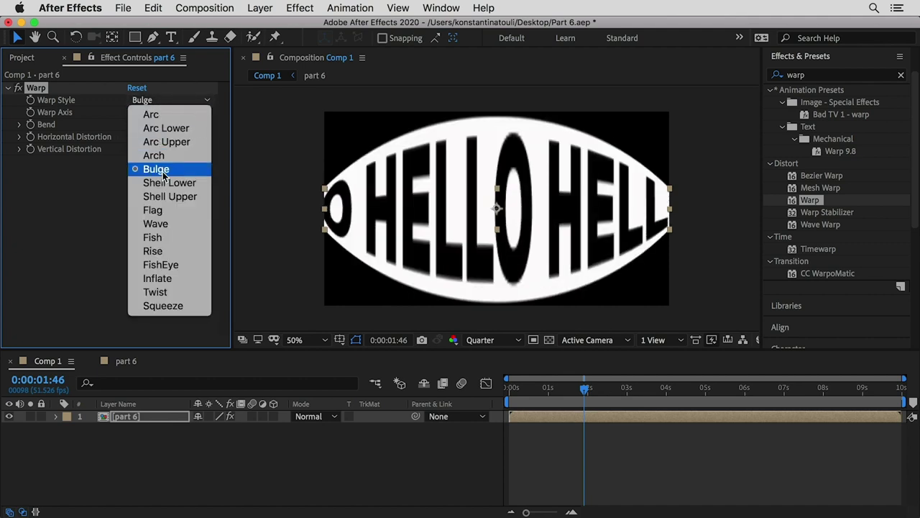
left_click(165, 212)
- Set the strip's warp style to Fish with a Bend of 70
left_click(162, 100)
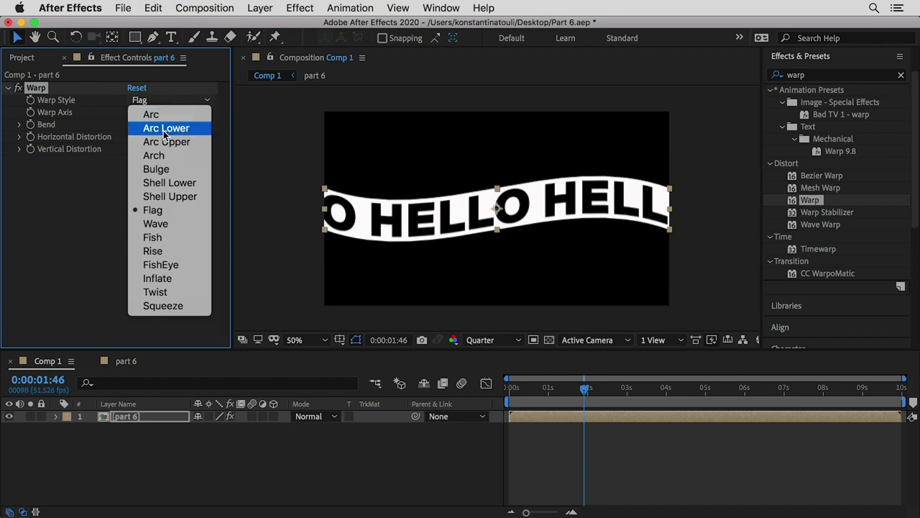
left_click(162, 235)
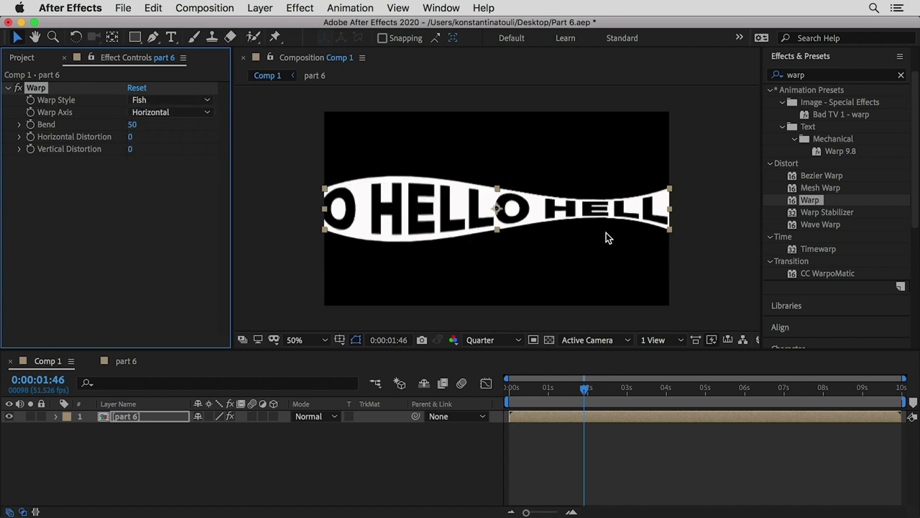
left_click(134, 125)
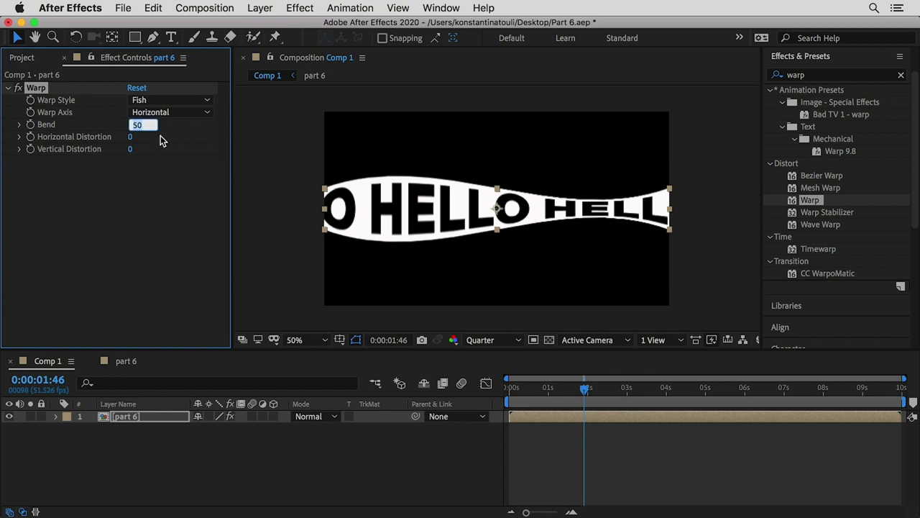
type("70")
key("Return")
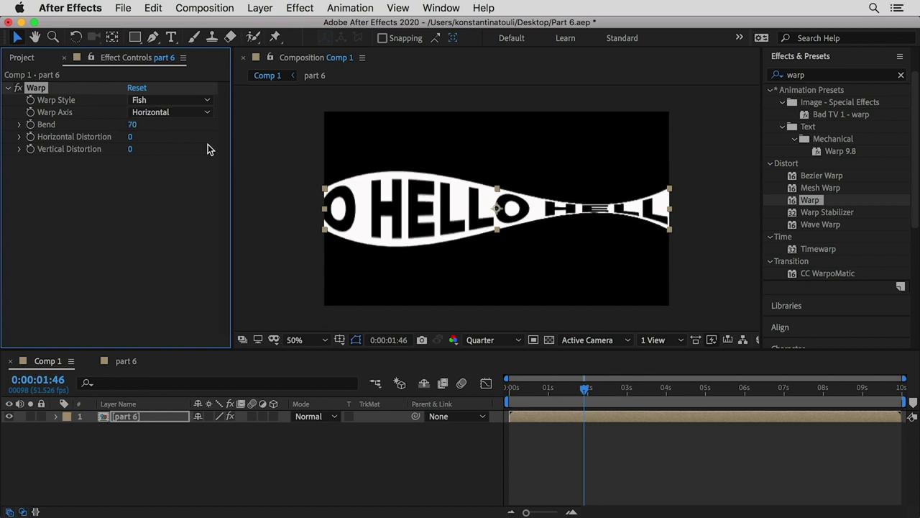
- Add a duplicate of the part 6 strip with the Flag warp style, and move it down against the first strip's lower edge
left_click(132, 419)
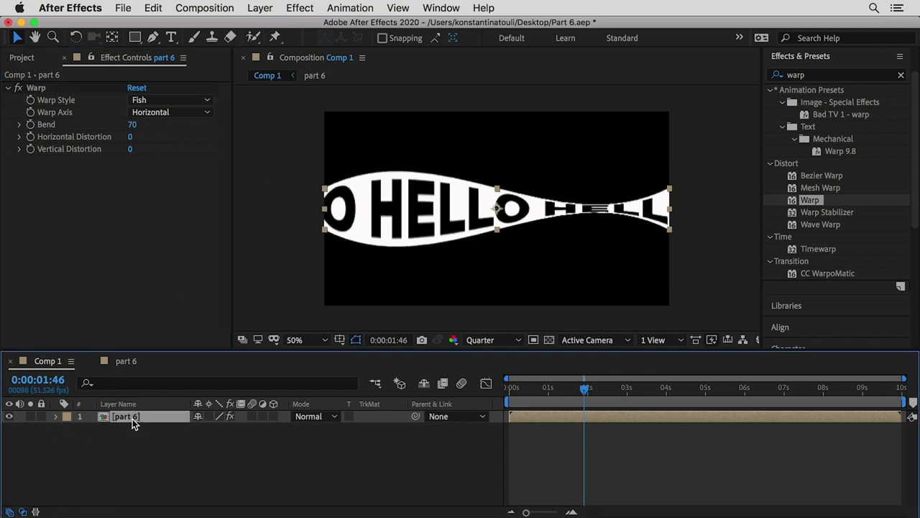
key("super+d")
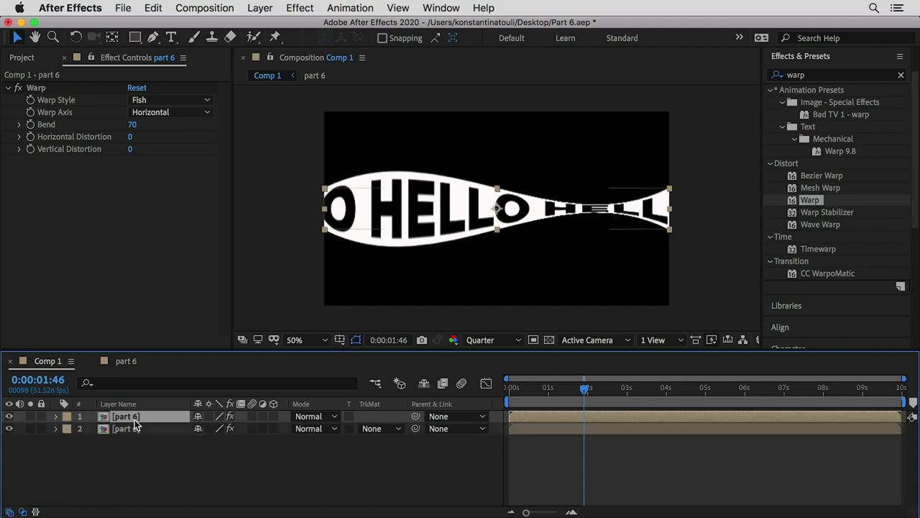
left_click(153, 101)
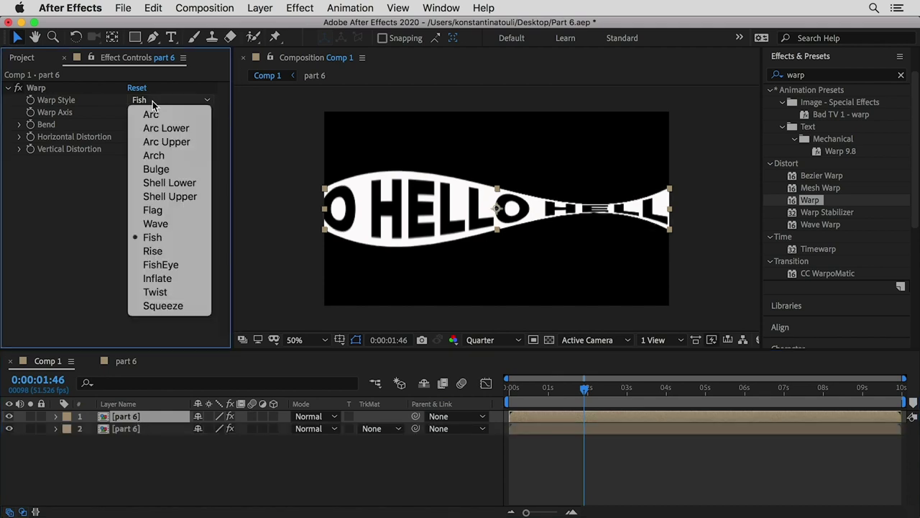
left_click(159, 213)
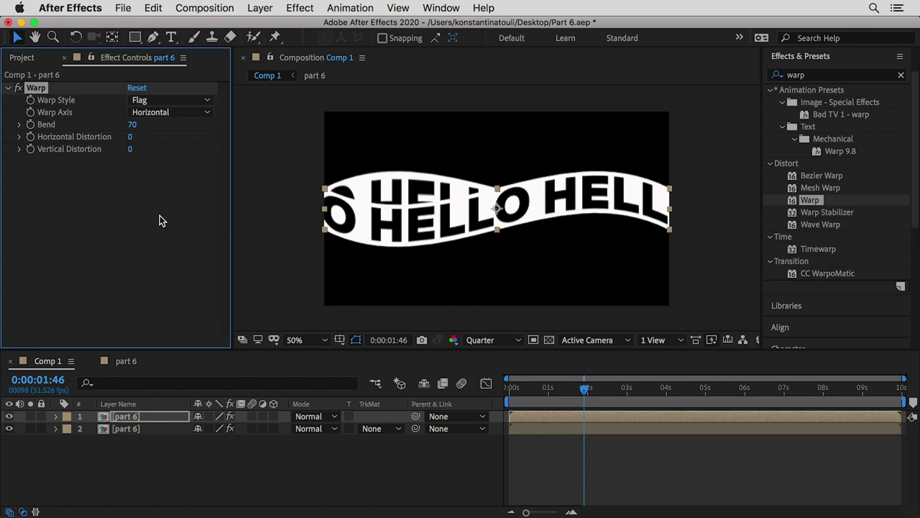
left_click_drag(529, 219, 511, 243)
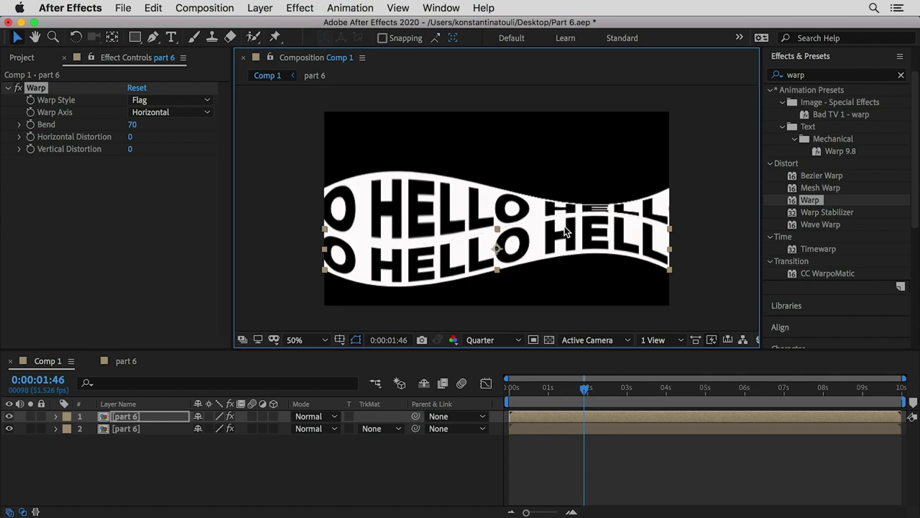
- Duplicate the Flag strip, set the copy's Bend to -70 and move it up against the Fish strip's upper edge
left_click(132, 419)
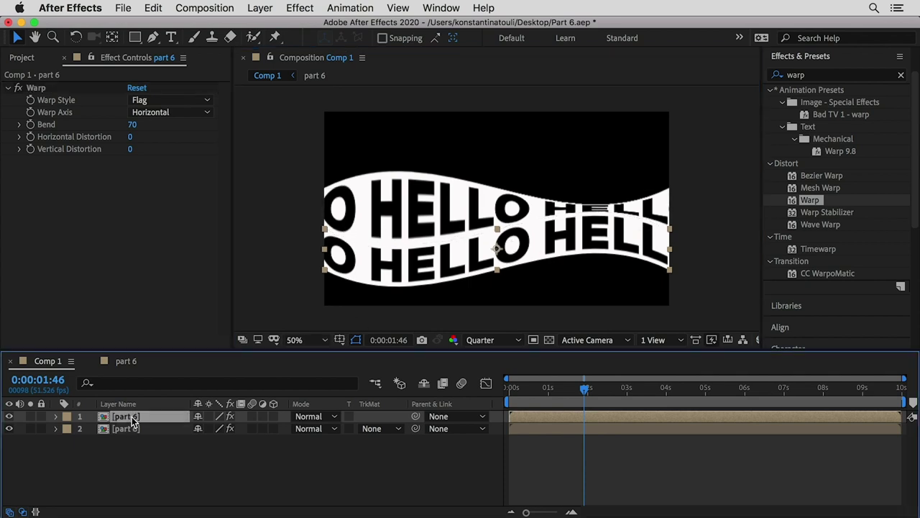
key("super+d")
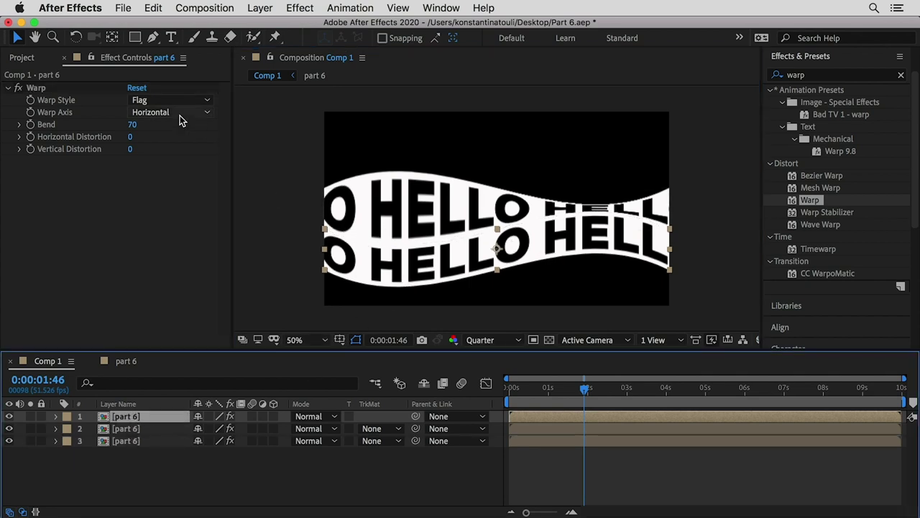
left_click(132, 125)
type("-70")
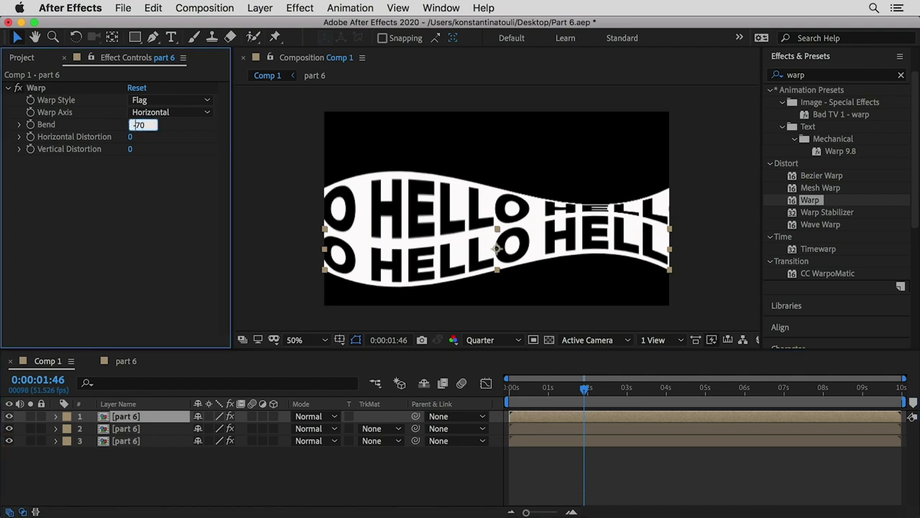
key("Return")
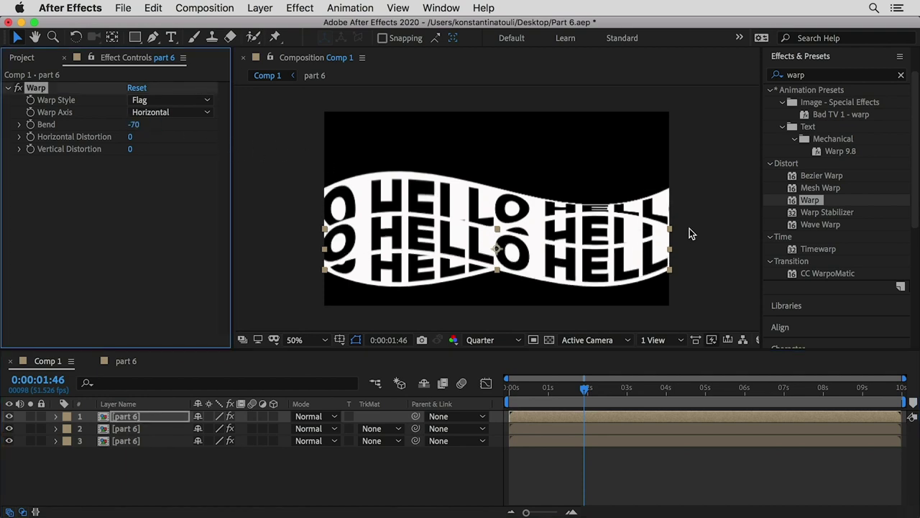
left_click_drag(616, 267, 567, 194)
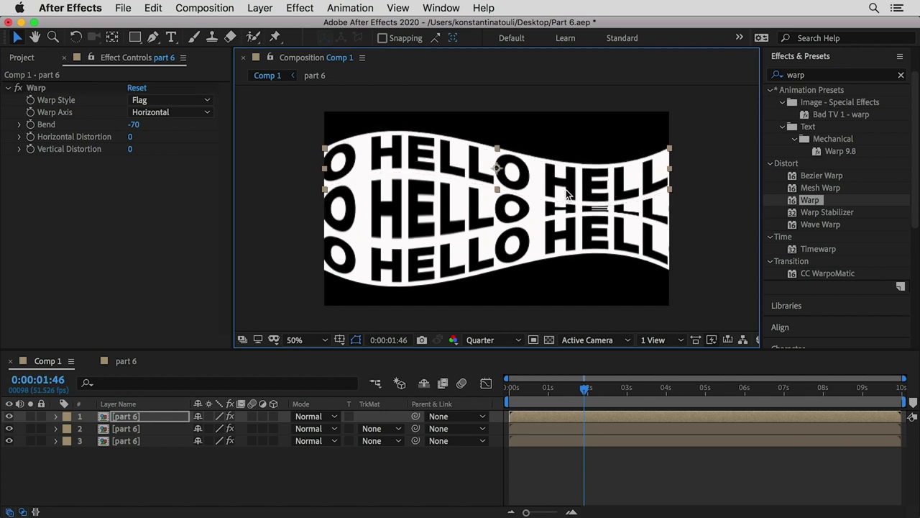
- Set the label color of the Fish strip's layer to Blue
left_click(129, 445)
left_click(69, 444)
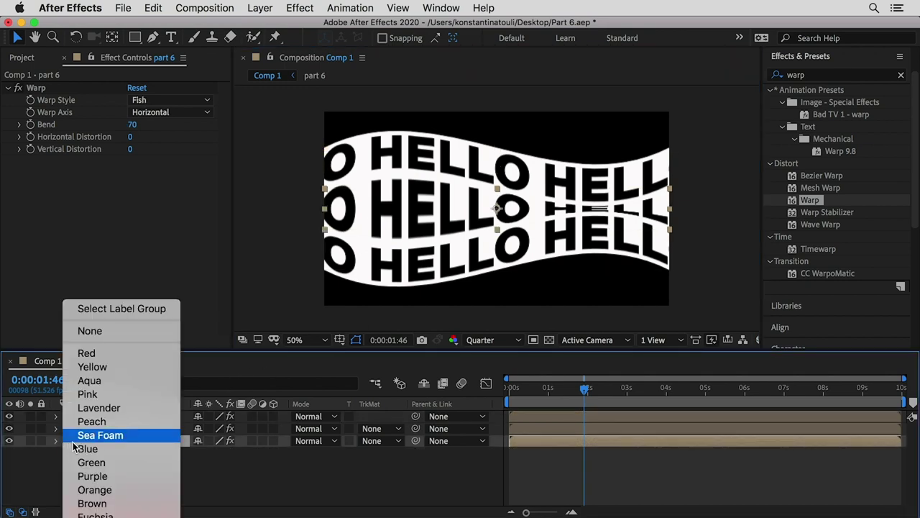
left_click(87, 448)
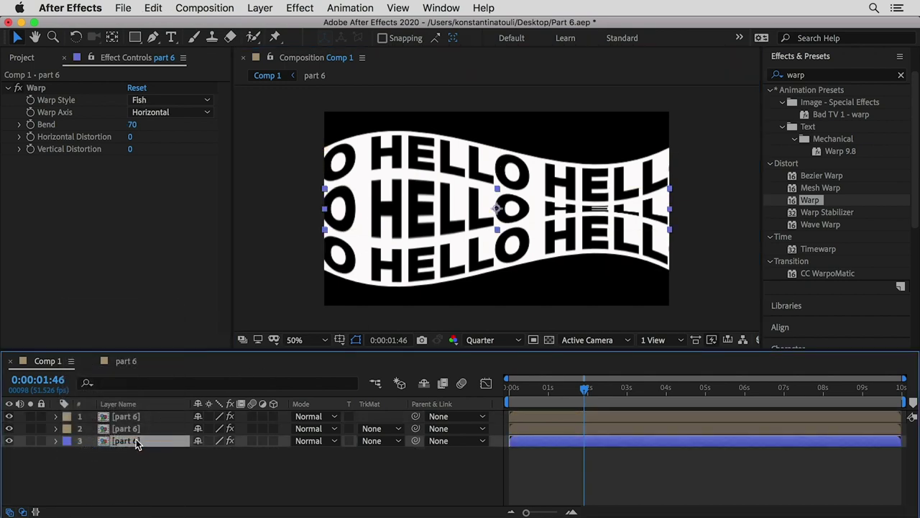
- Add a duplicate of the Fish strip with a Bend of -70 on top of the layer stack, and place it above the upper Flag strip
key("ctrl+d")
left_click_drag(142, 440, 137, 415)
left_click(133, 124)
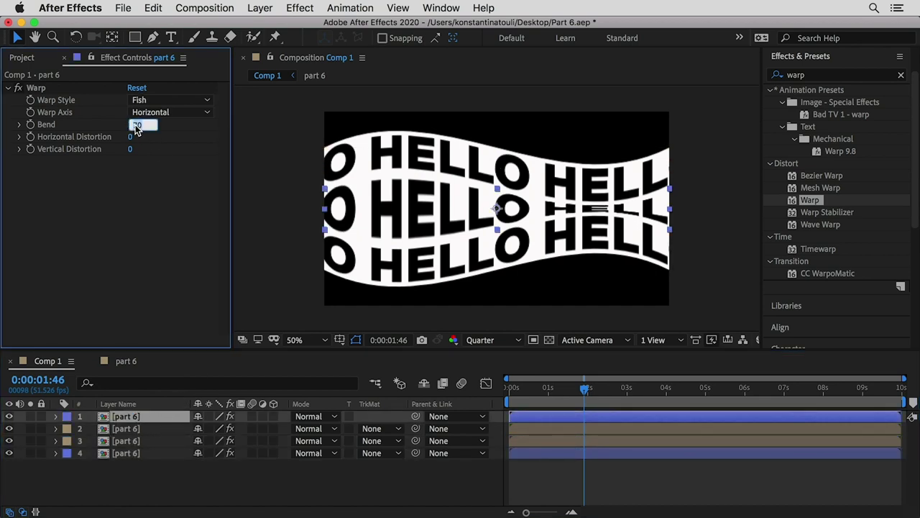
type("-70")
key("Return")
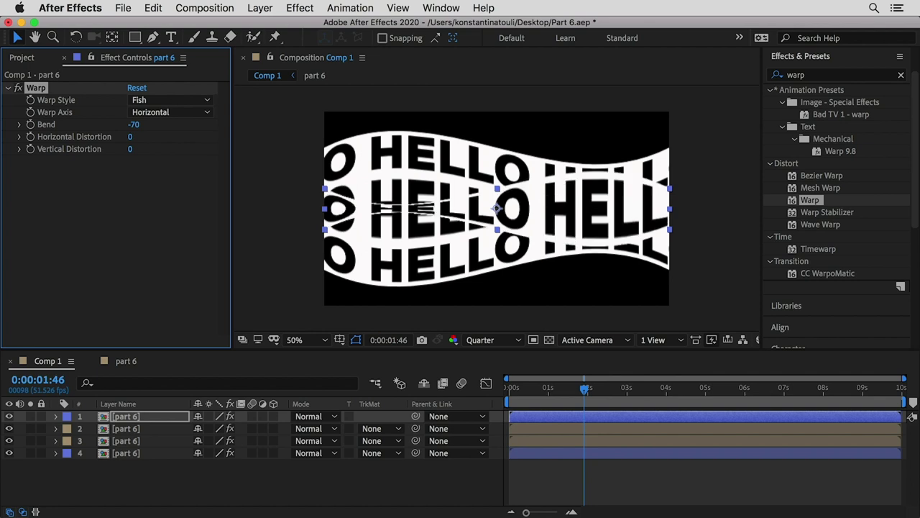
left_click_drag(632, 224, 633, 145)
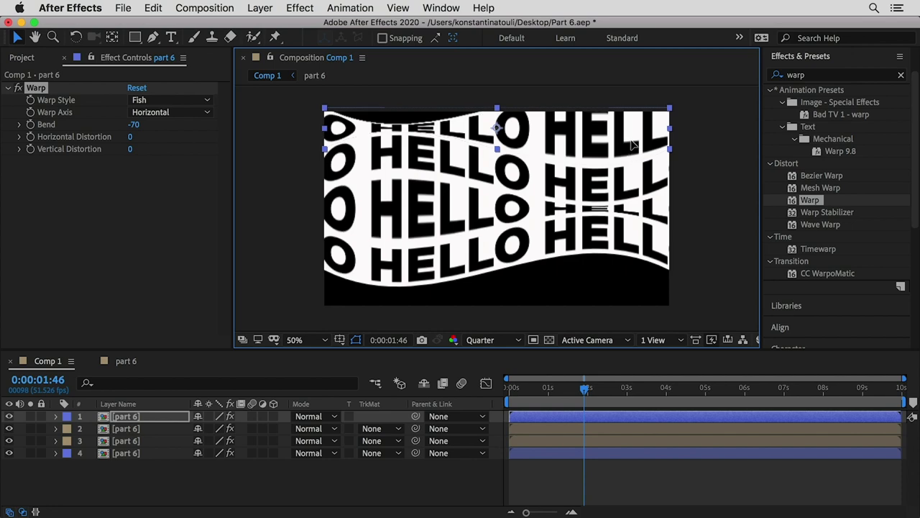
- Duplicate the -70 Fish strip and move the copy down below the lower Flag strip
left_click(131, 419)
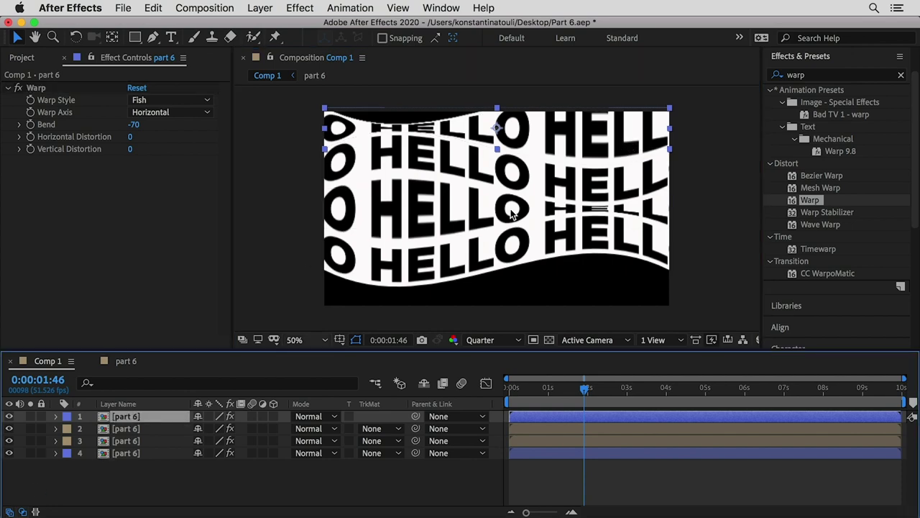
key("super+d")
left_click_drag(558, 132, 560, 291)
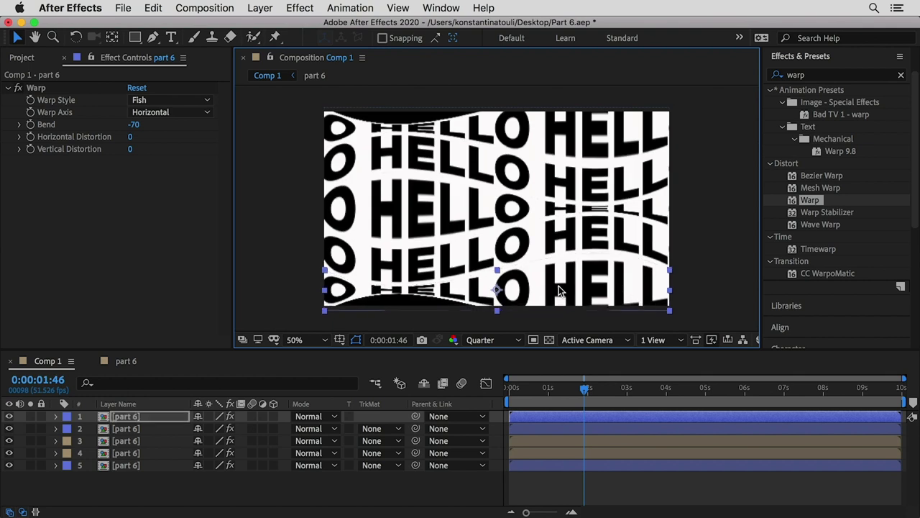
- Copy the two Flag strip layers and paste them at the top of the layer stack
left_click(127, 453)
left_click(134, 443, "shift")
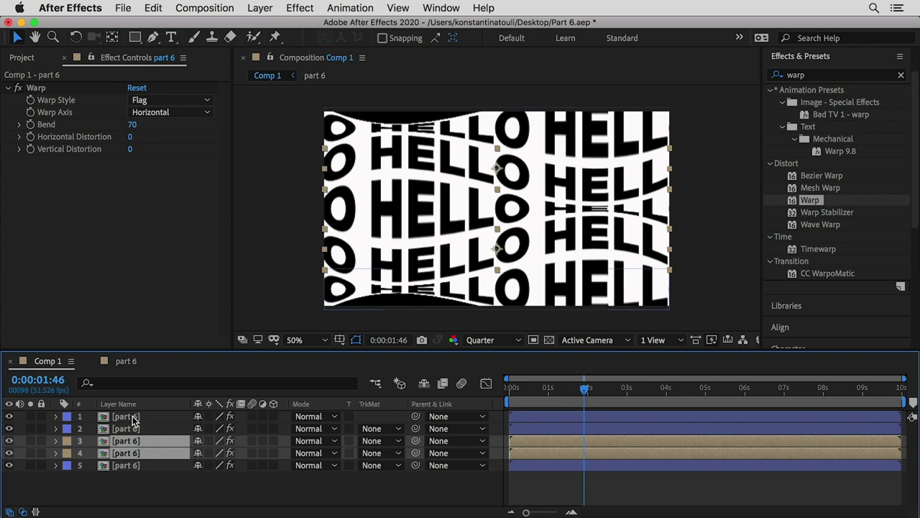
left_click(133, 417)
key("ctrl+v")
- Move the pasted -70 Flag strip down to the frame's lower edge and nudge it into line with the bottom Fish strip
left_click(134, 429)
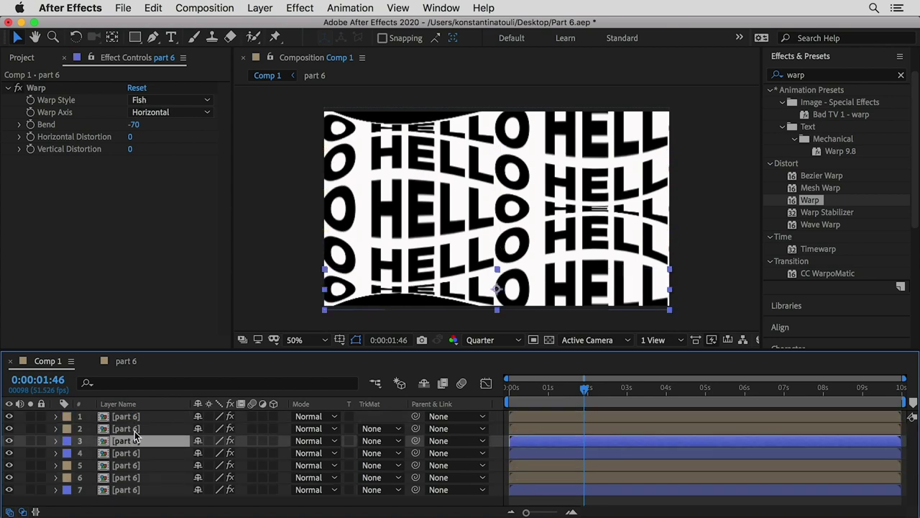
left_click_drag(507, 171, 509, 330)
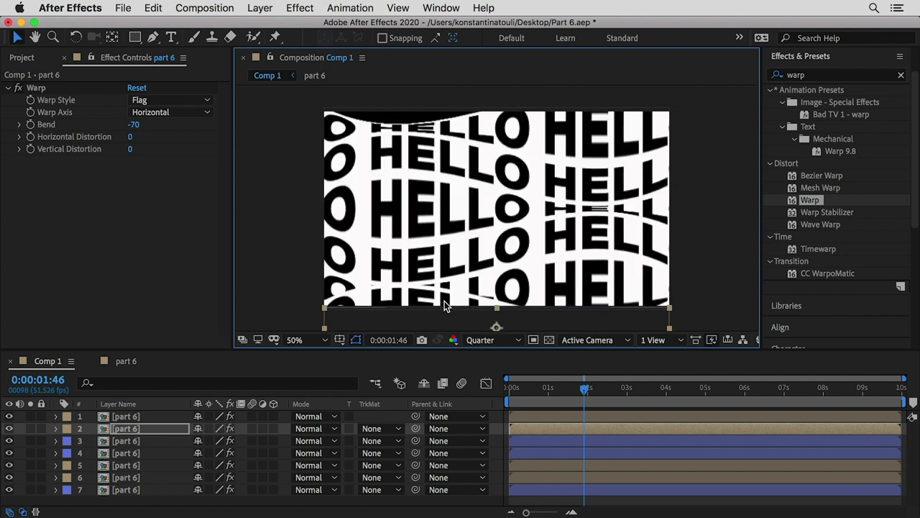
key("Up")
key("Up")
key("Up")
key("Up")
key("Up")
key("Up")
key("Up")
key("Up")
key("Up")
key("Up")
key("Up")
key("Up")
key("Up")
key("Up")
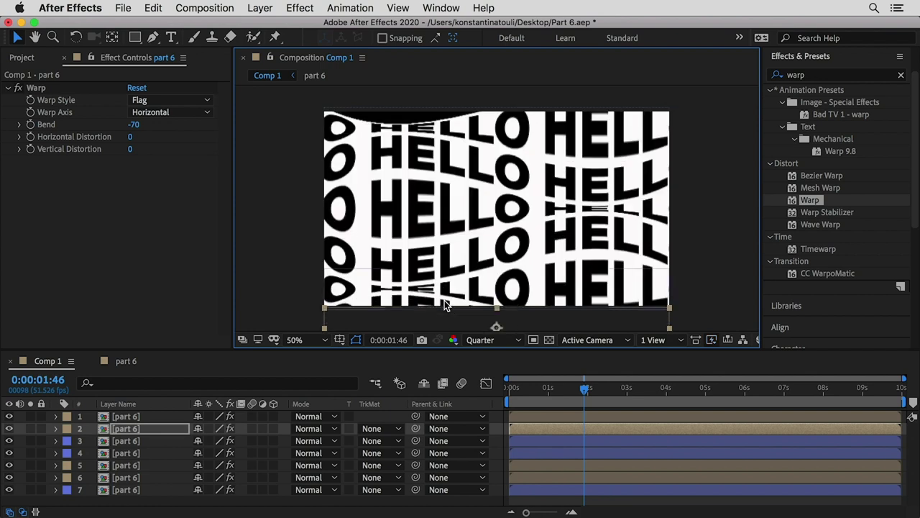
key("Up")
key("Up")
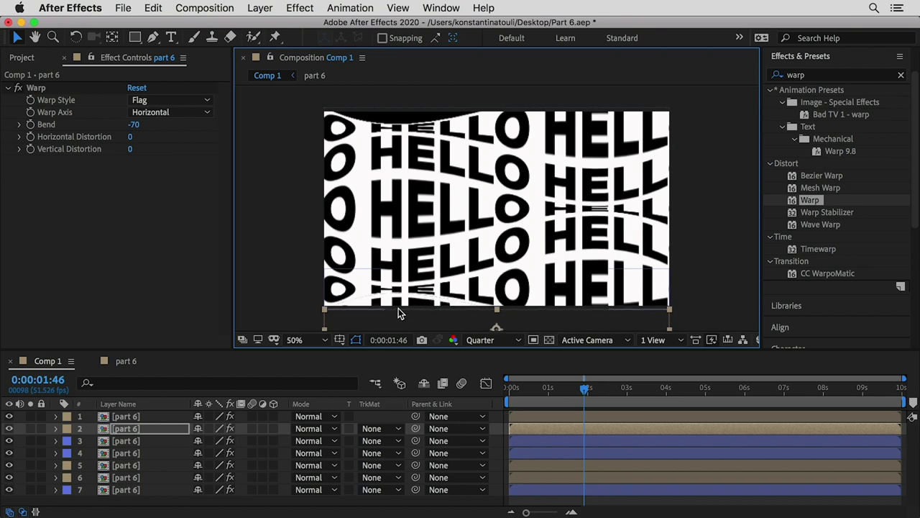
- Move the other pasted Flag strip up above the top Fish strip, and return the playhead to the start of the composition
left_click(130, 417)
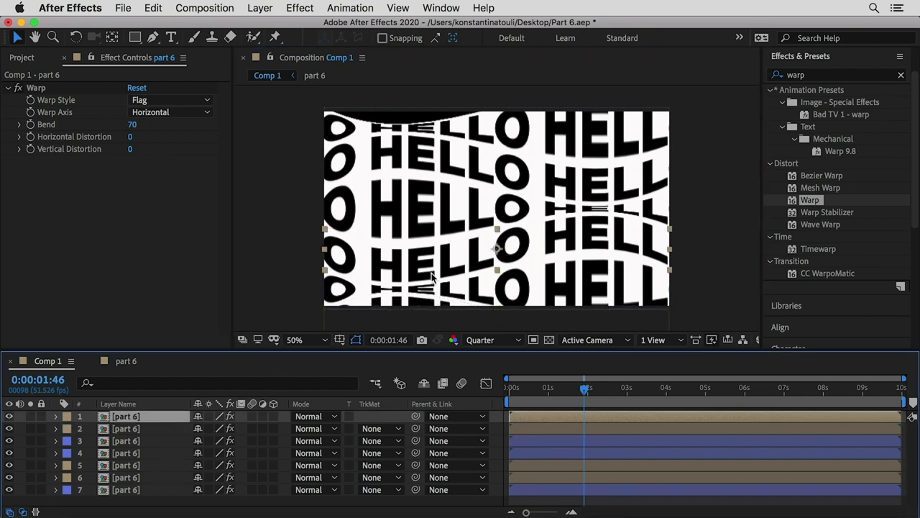
left_click_drag(440, 257, 443, 101)
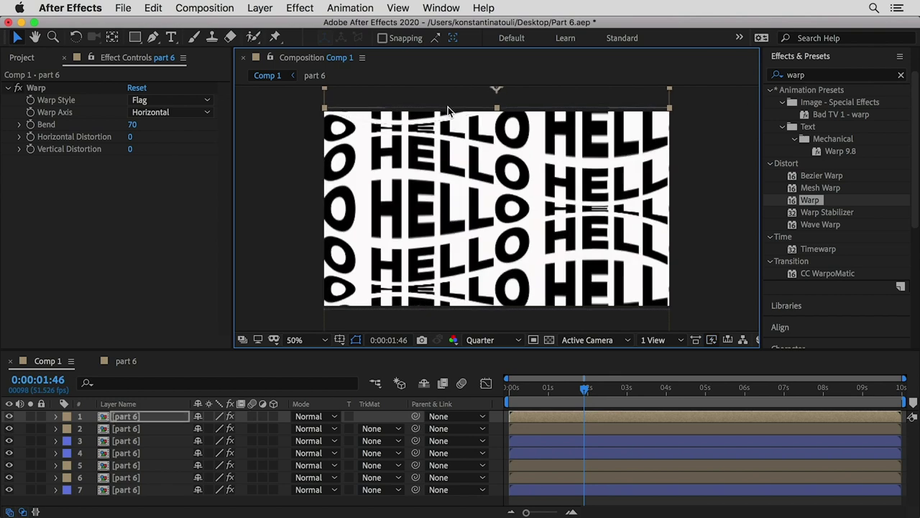
left_click_drag(547, 384, 491, 387)
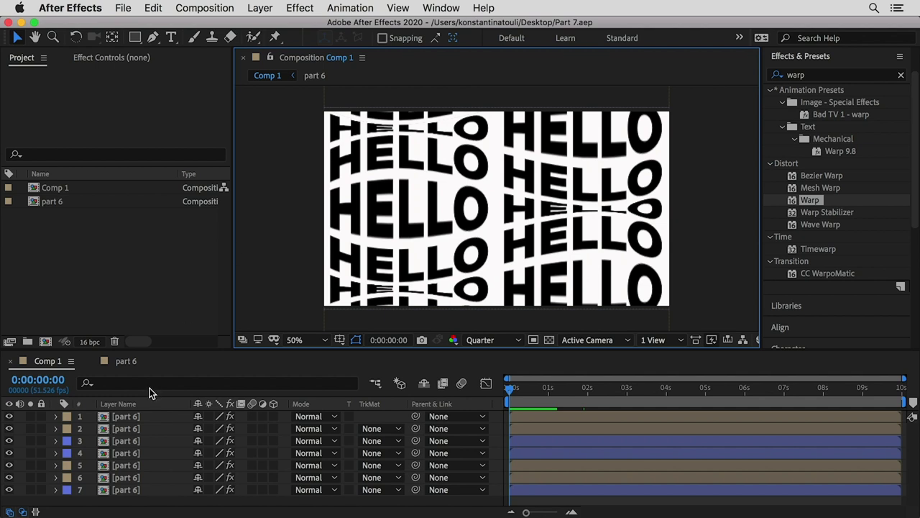
- In the Part 7 project, delete layers 1 to 6, keeping only the original Fish strip
left_click(127, 416)
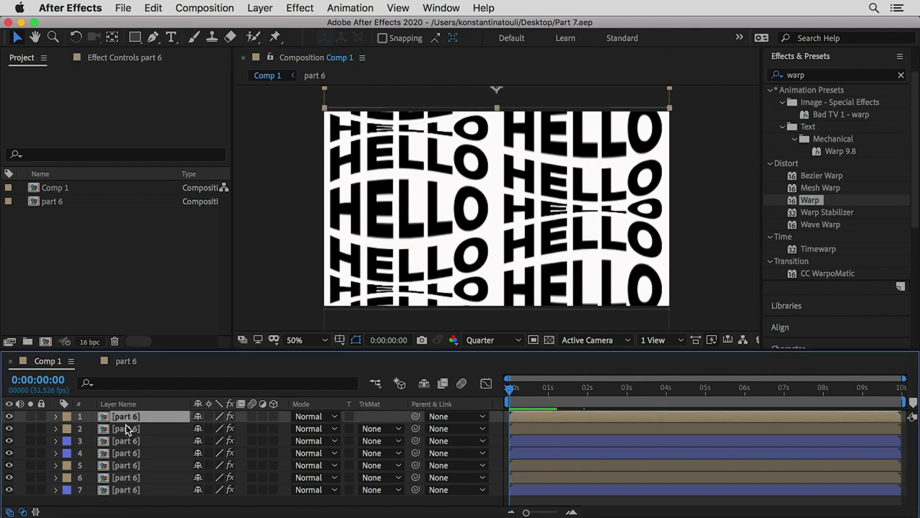
left_click(128, 478, "shift")
key("Delete")
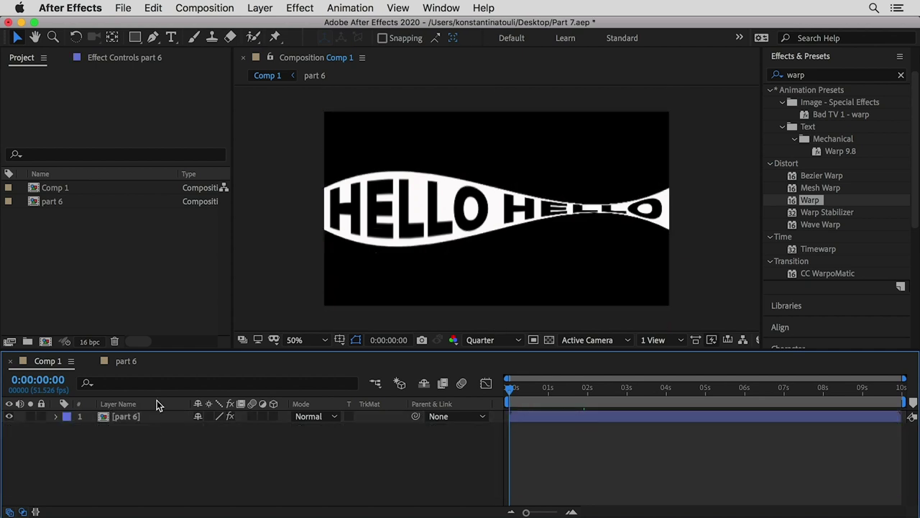
- Set the remaining strip's warp style to Rise with a Bend of -100, and move it down to the frame's lower edge
left_click(128, 417)
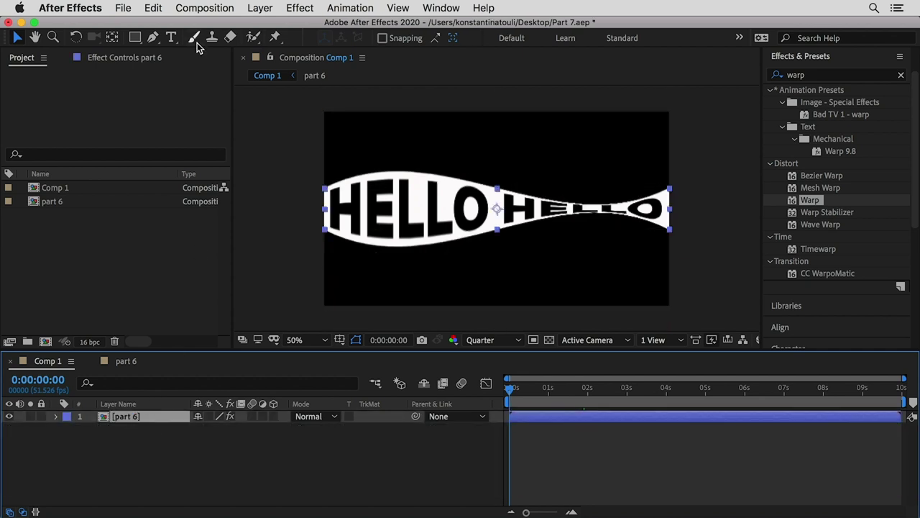
left_click(134, 57)
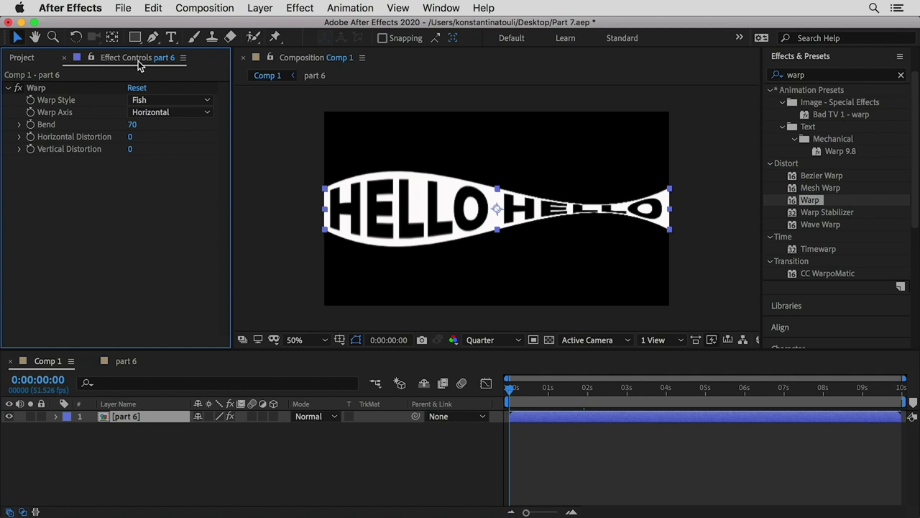
left_click(157, 105)
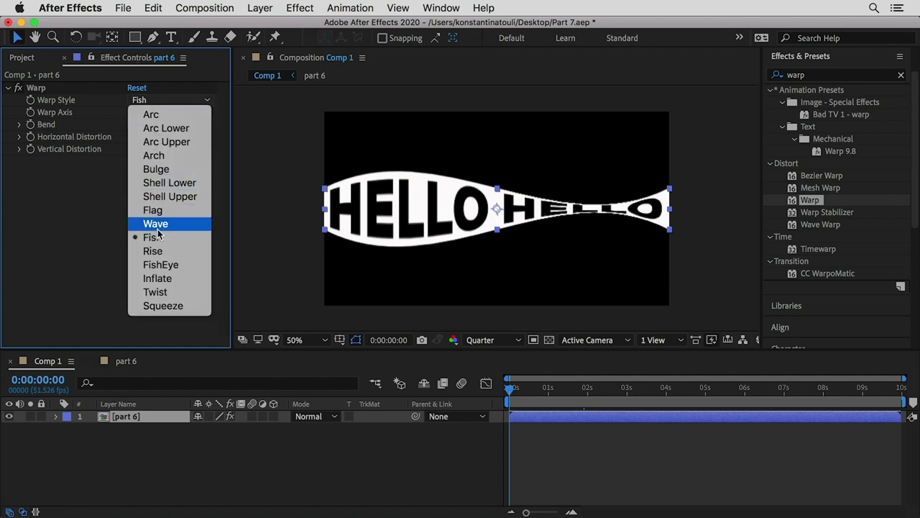
left_click(155, 251)
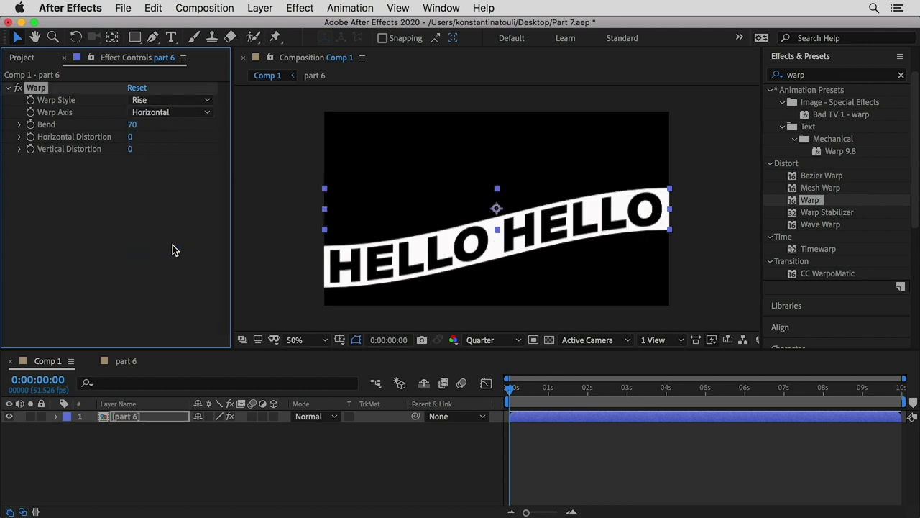
left_click(132, 125)
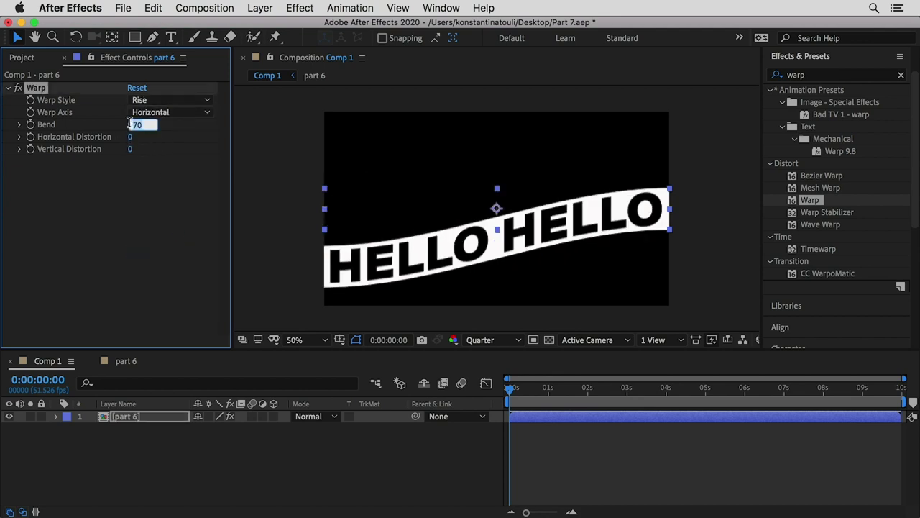
type("-100")
key("Return")
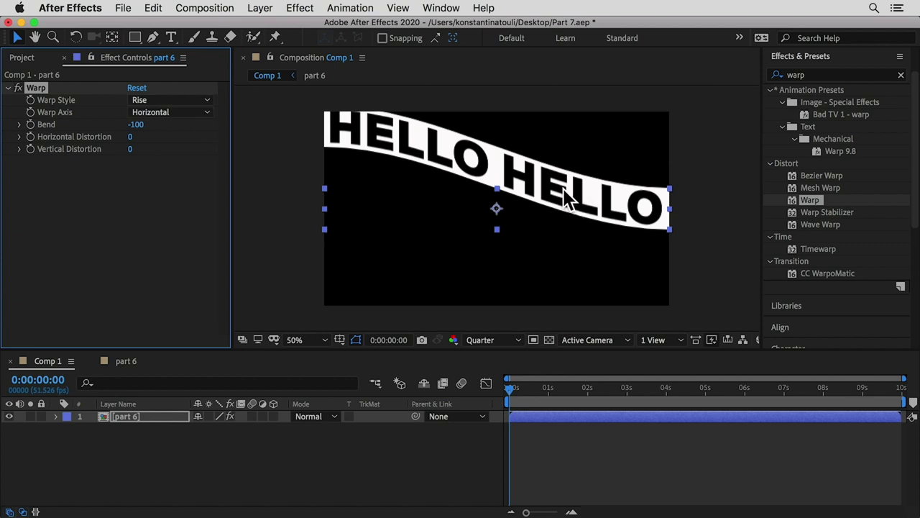
left_click_drag(565, 199, 566, 269)
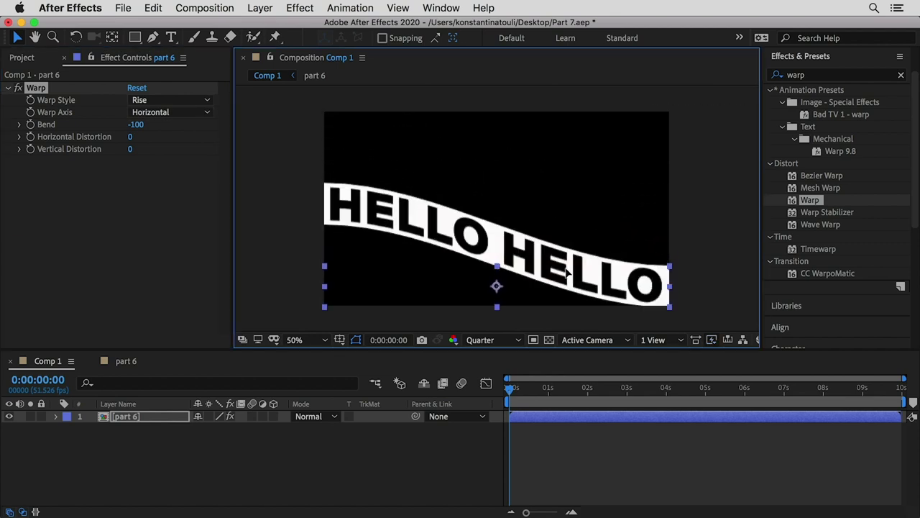
- Duplicate the Rise strip and set the copy's Bend to 100
left_click(118, 415)
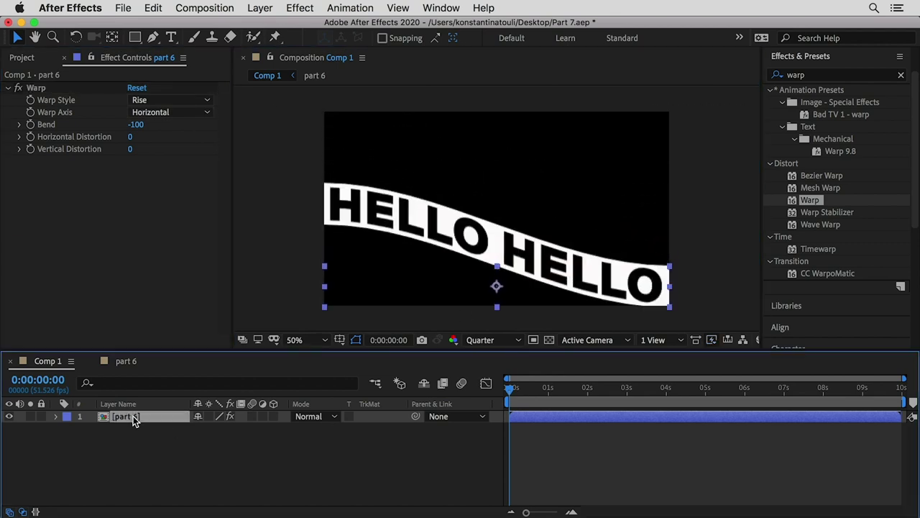
key("super+d")
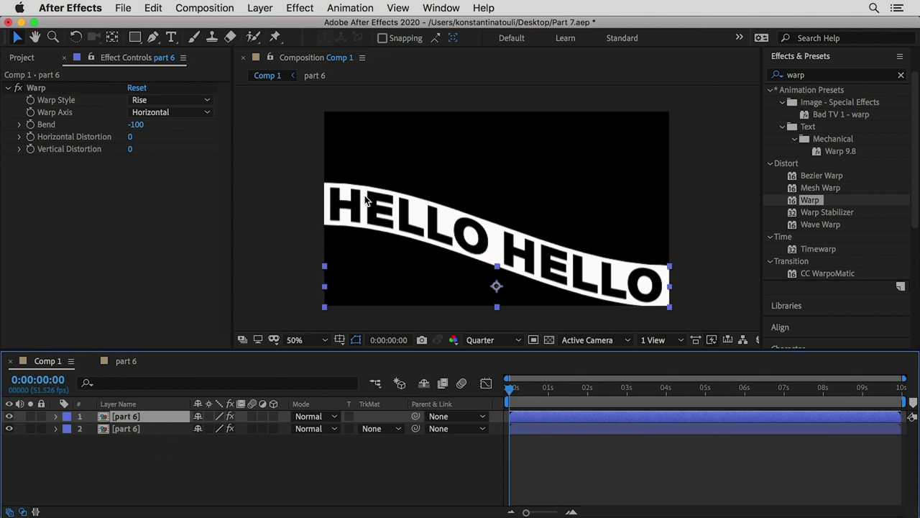
left_click(134, 127)
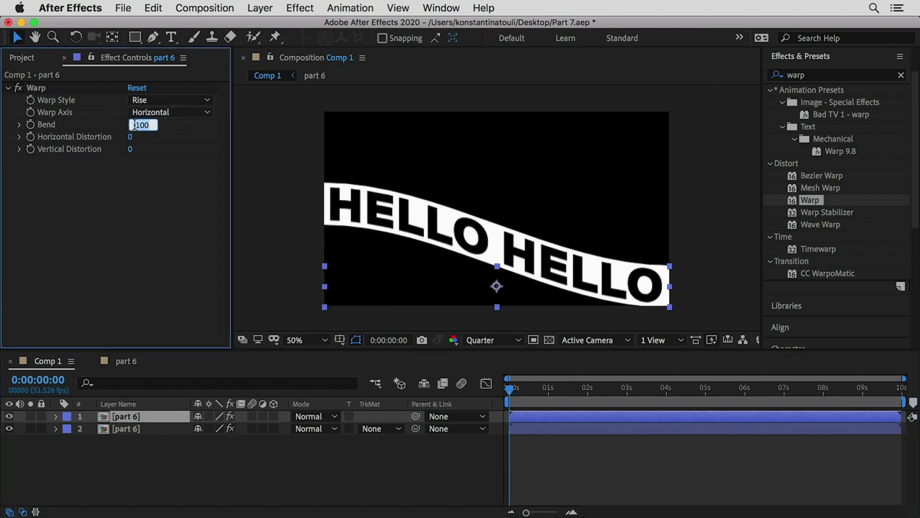
key("Delete")
key("Return")
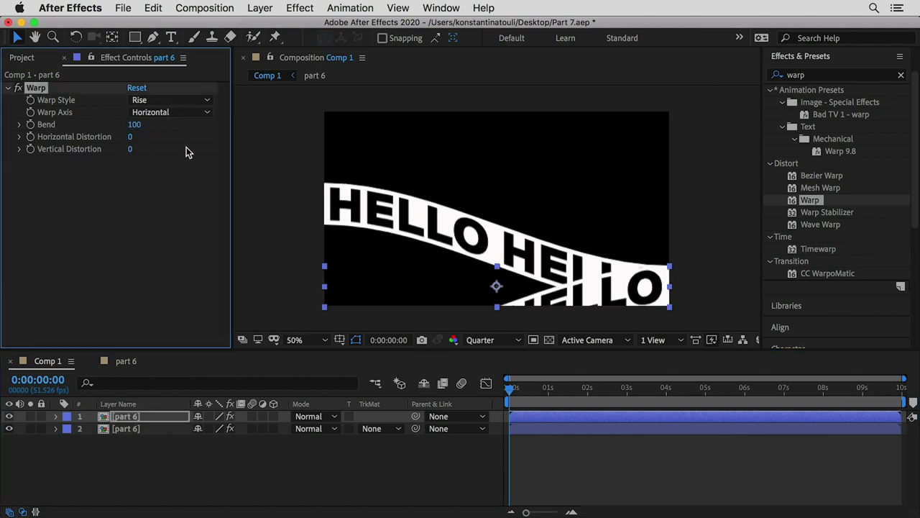
left_click(587, 306)
key("super+a")
left_click_drag(593, 302, 601, 142)
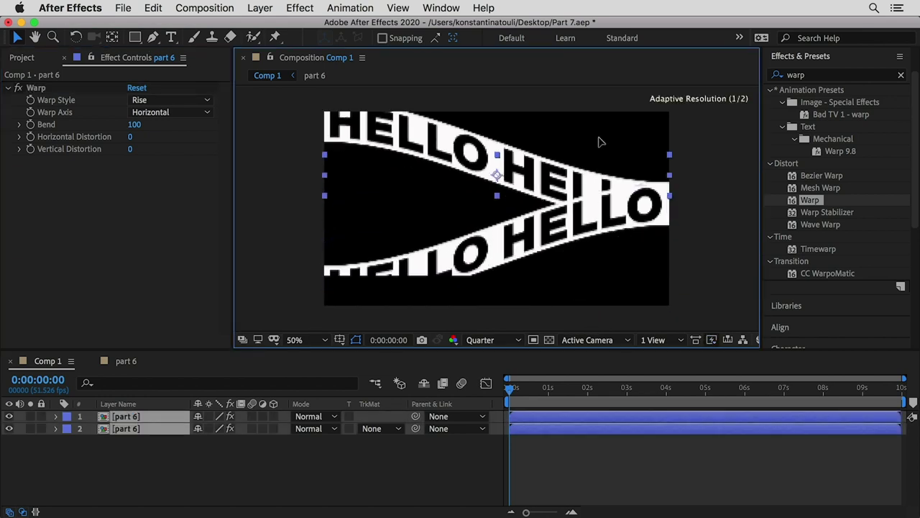
key("super+z")
left_click(133, 447)
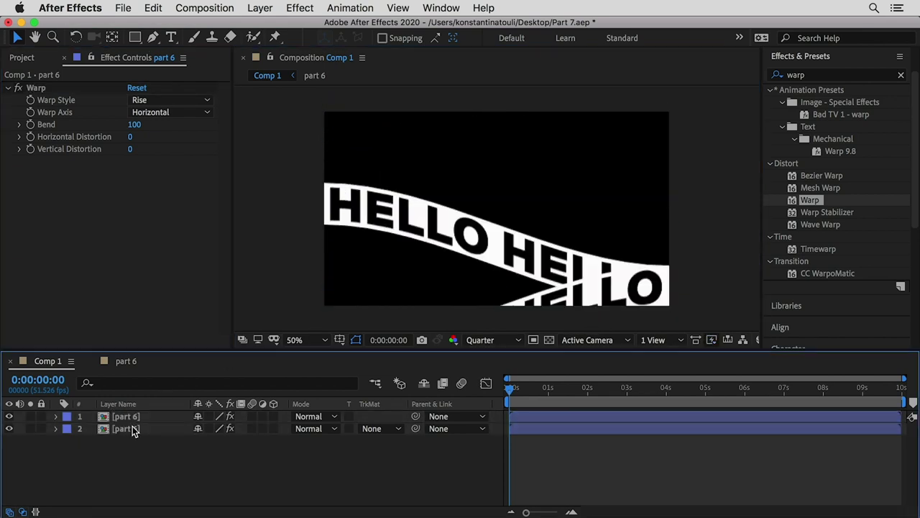
- Move the Bend 100 strip up to the frame's upper edge, and nudge both Rise strips slightly down together
left_click(129, 417)
left_click_drag(512, 293, 519, 131)
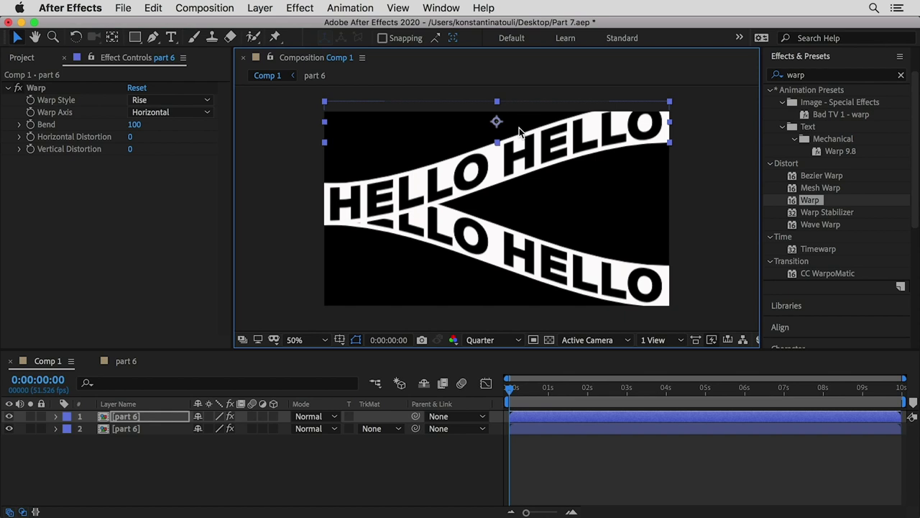
left_click(131, 429, "shift")
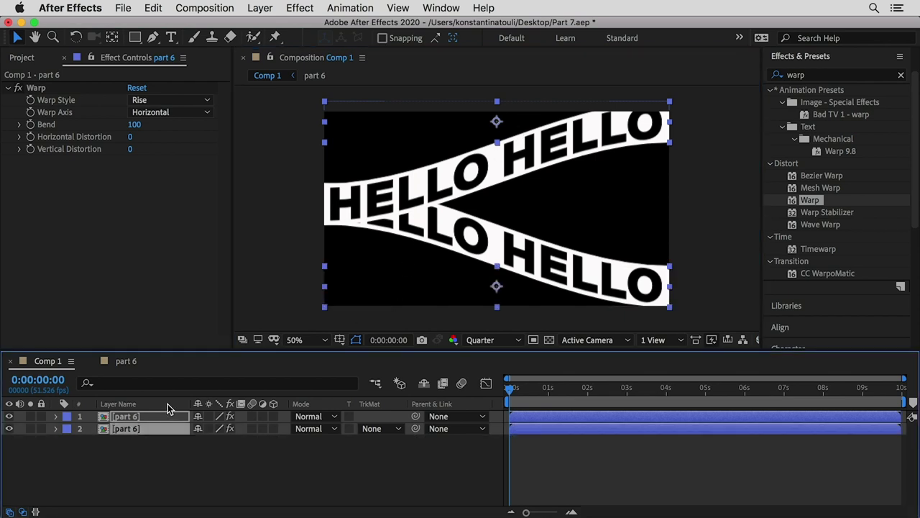
key("Down")
key("Down")
key("Down")
key("Down")
key("Down")
key("Down")
key("Down")
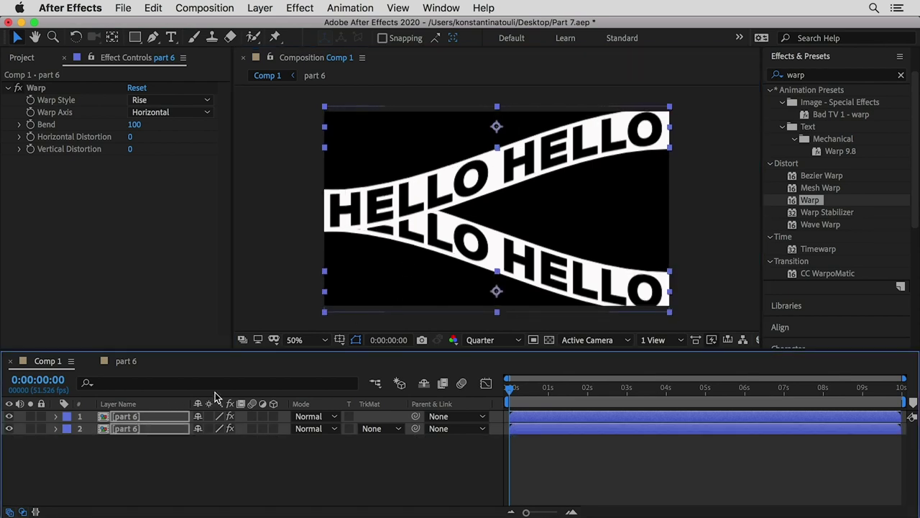
key("Up")
key("Up")
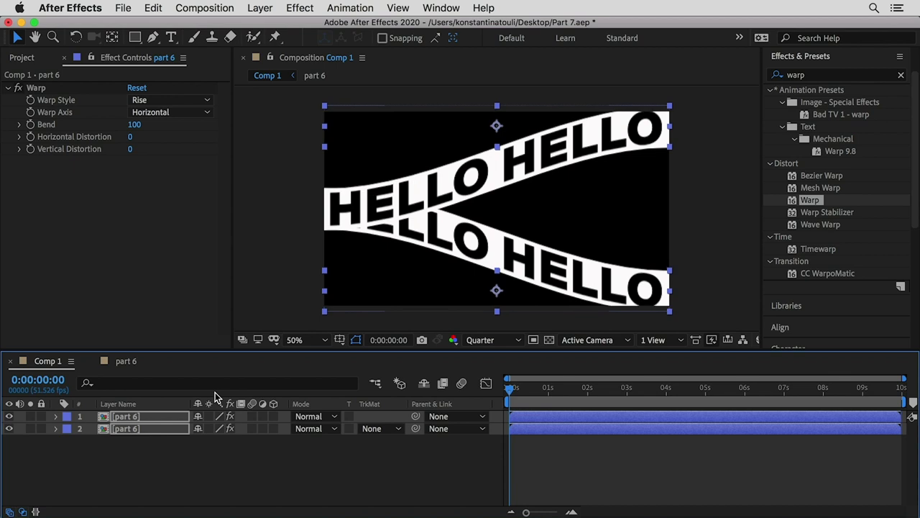
- Duplicate both Rise strips and move the two copies up so each sits directly above its original
left_click(140, 428)
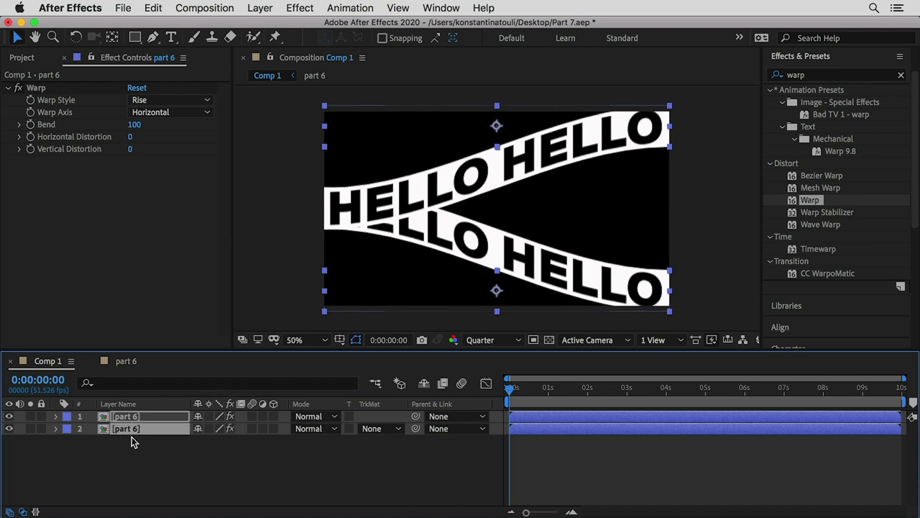
left_click_drag(132, 436, 145, 413)
key("super+d")
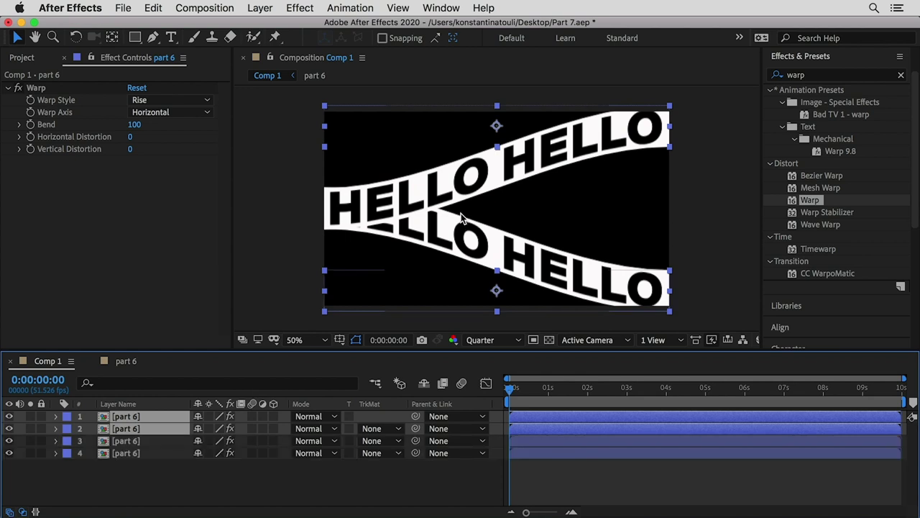
left_click(457, 193)
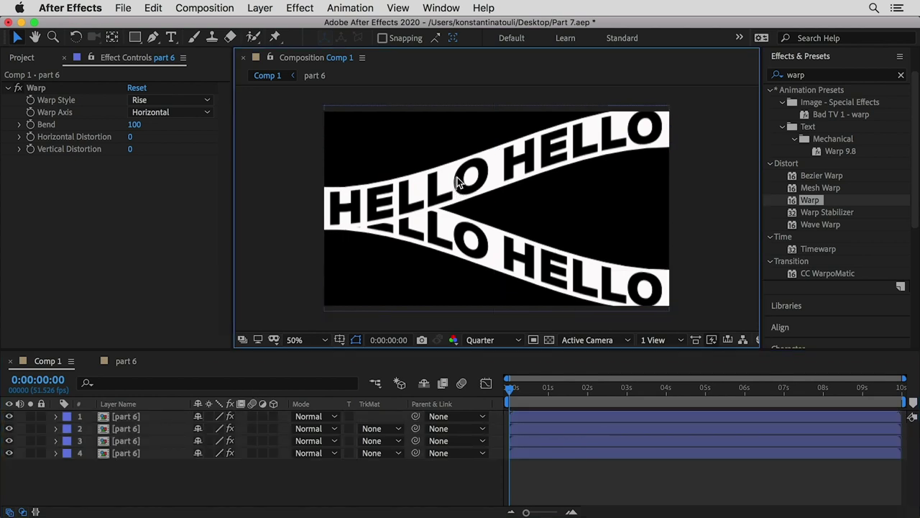
left_click_drag(82, 438, 179, 407)
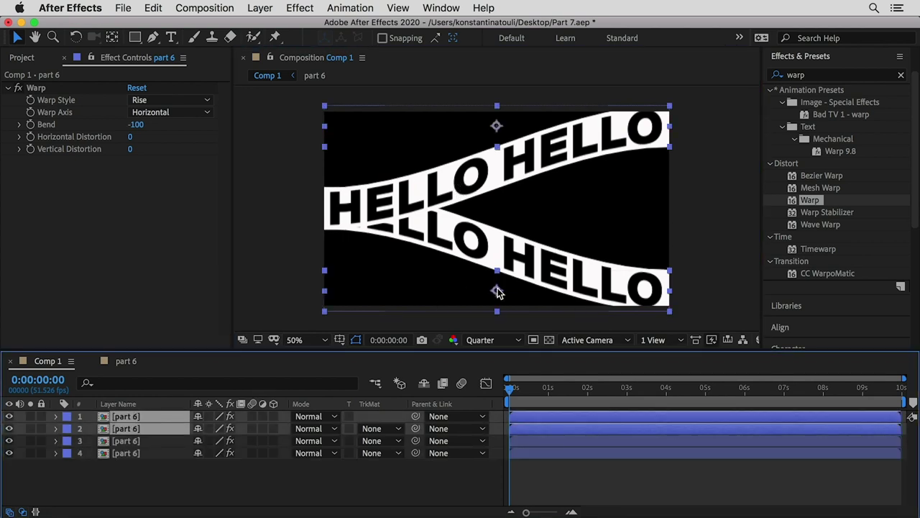
left_click_drag(498, 292, 500, 252)
key("F2")
- Hide the two rising strips and reorder the layers so the two falling strips are adjacent at the end of the stack
left_click(9, 417)
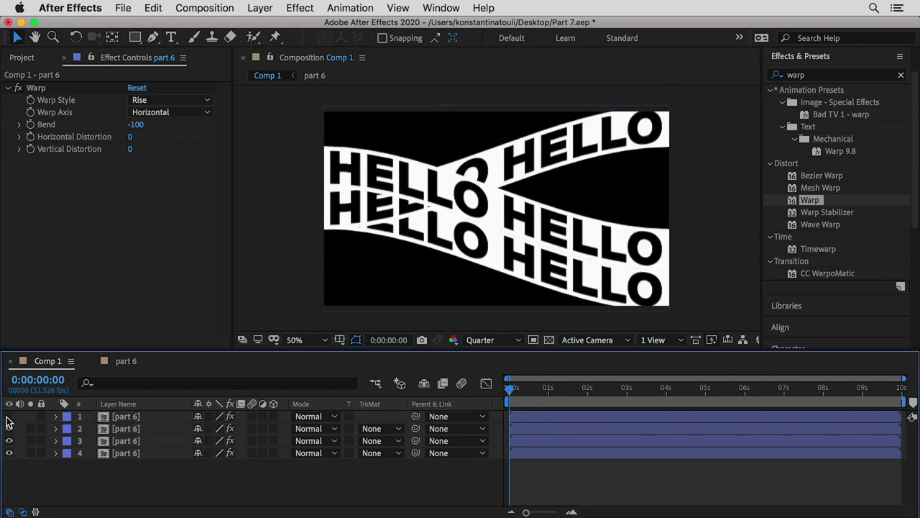
left_click(8, 441)
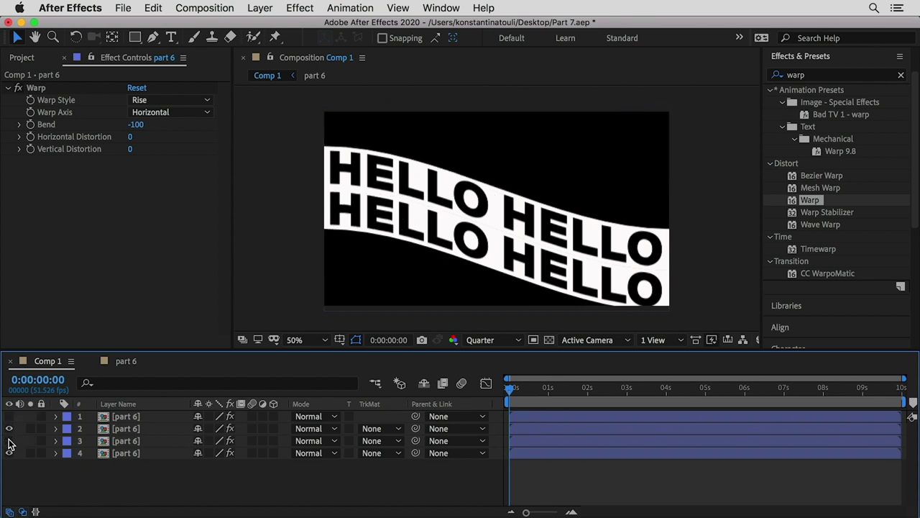
left_click_drag(114, 430, 164, 447)
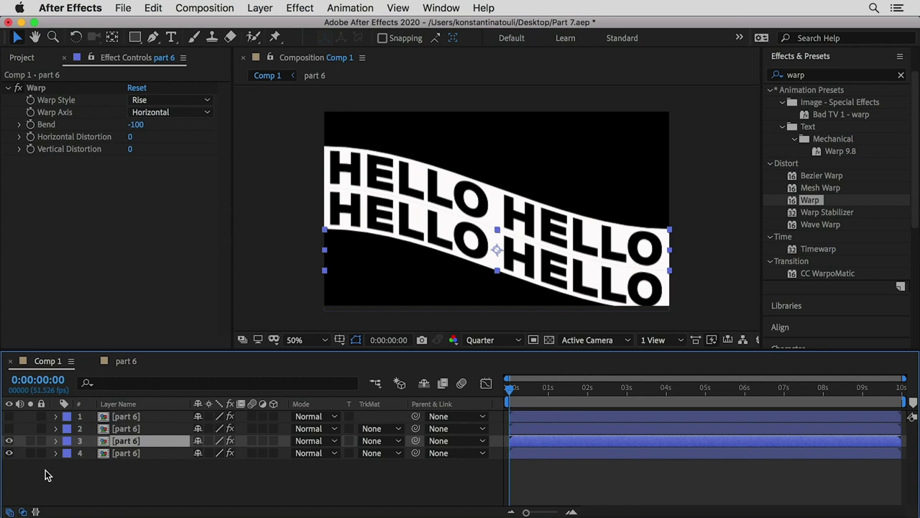
- Give the two falling strips a Green label and make the two hidden rising strips visible again
left_click(125, 452, "shift")
left_click(66, 453)
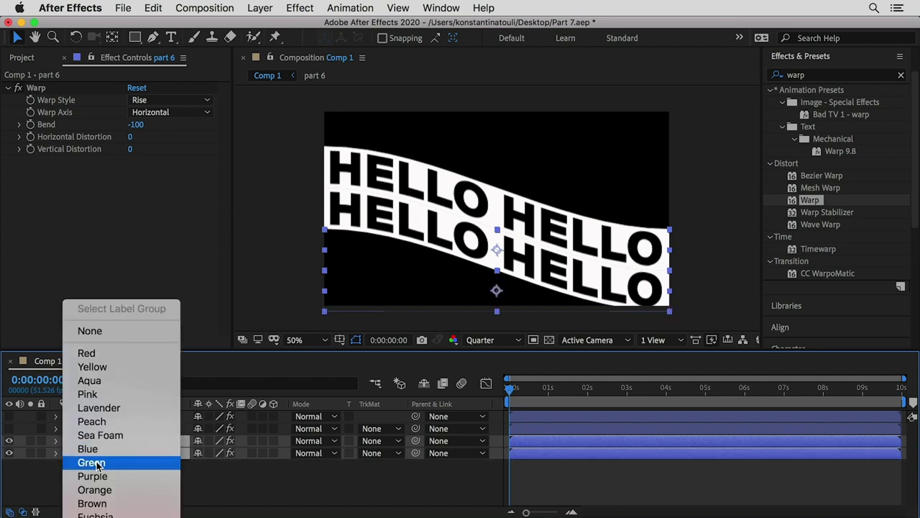
left_click(97, 465)
left_click_drag(10, 428, 9, 416)
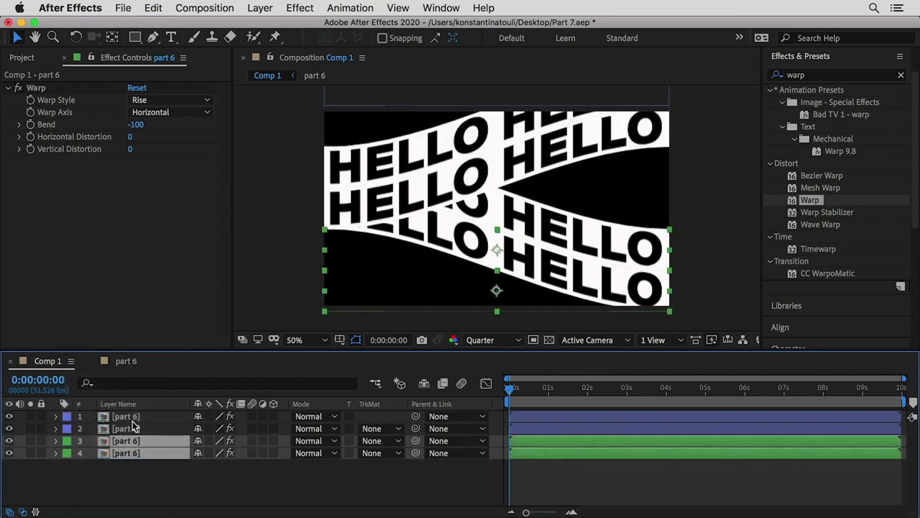
- Move the two rising strips below the green falling strips in the layer stack
left_click(149, 419)
left_click(144, 429, "shift")
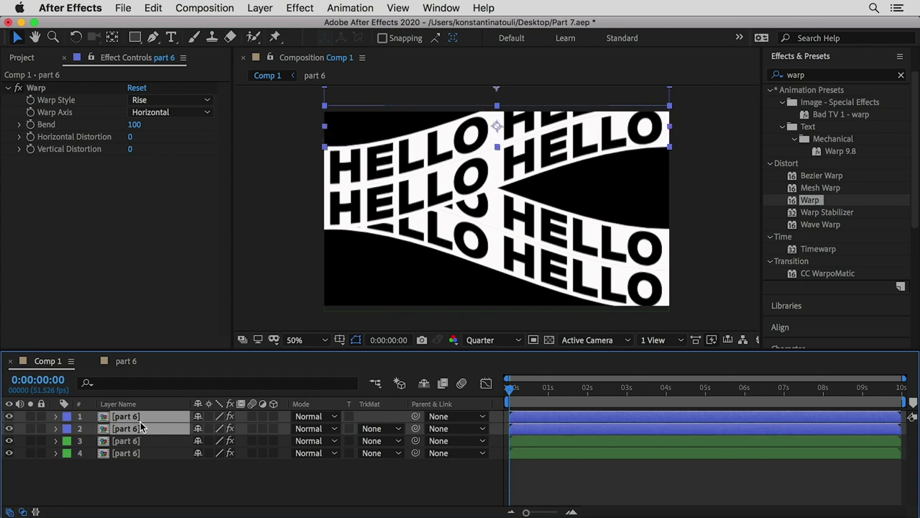
left_click_drag(141, 427, 136, 462)
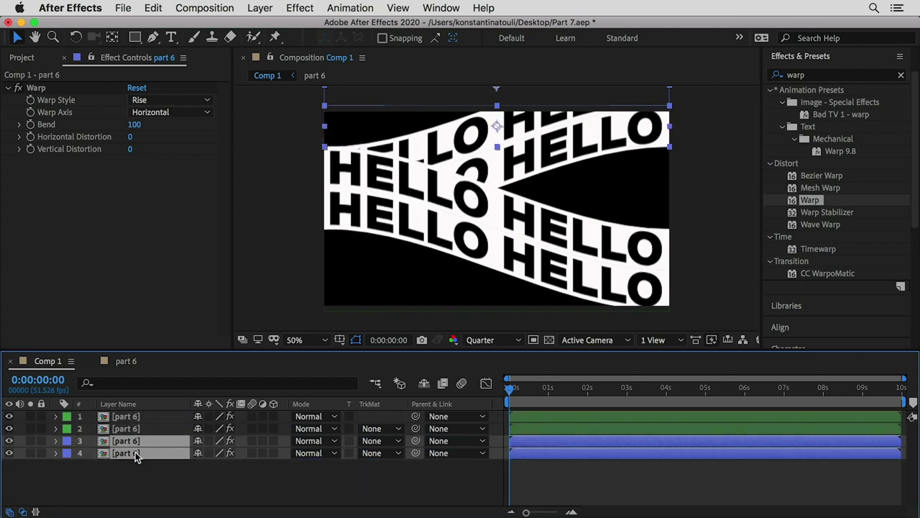
- Move all four strips down together by about half a strip height, and deselect them
left_click(135, 416)
left_click(132, 453, "shift")
left_click(394, 243)
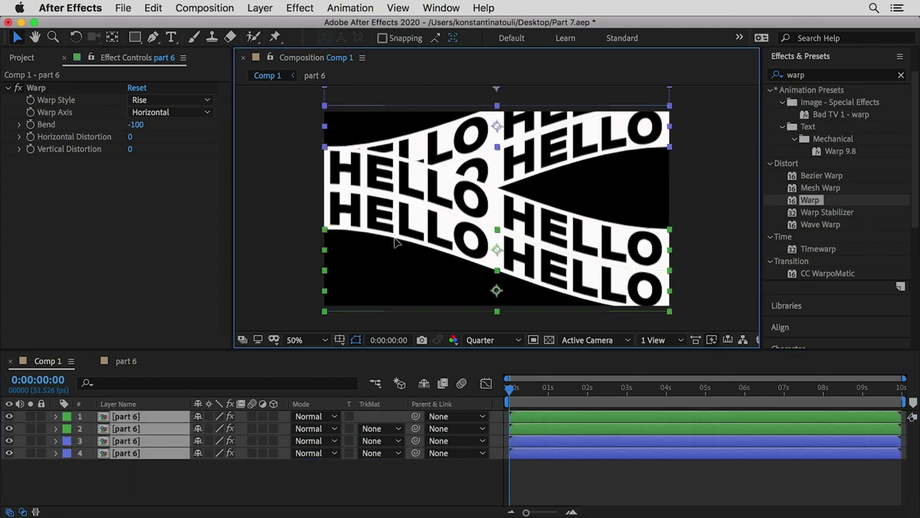
left_click_drag(394, 243, 394, 261)
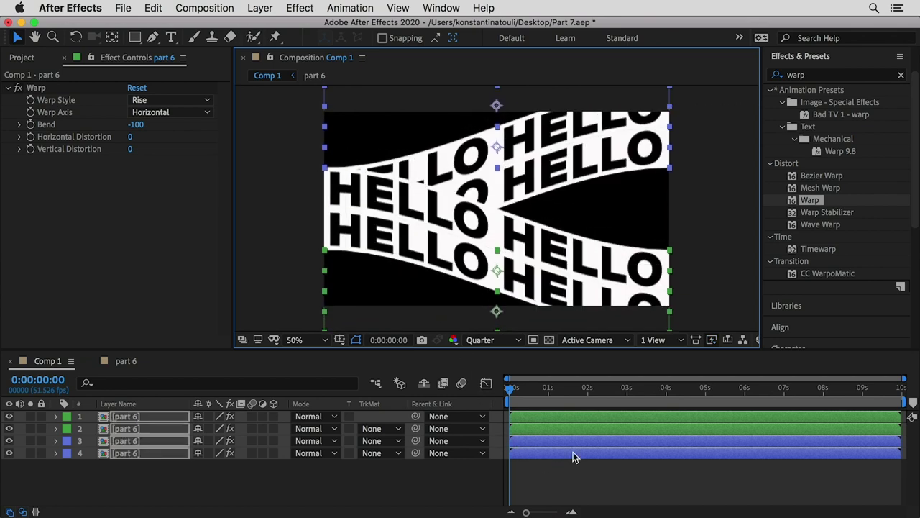
left_click(282, 278)
- Preview the scrolling animation of the crossing strips from near the start of the composition
left_click(516, 388)
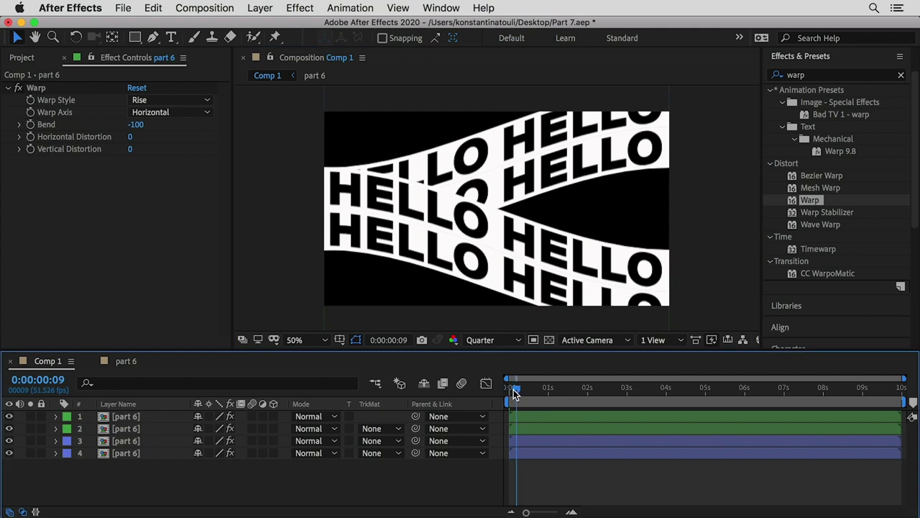
key("space")
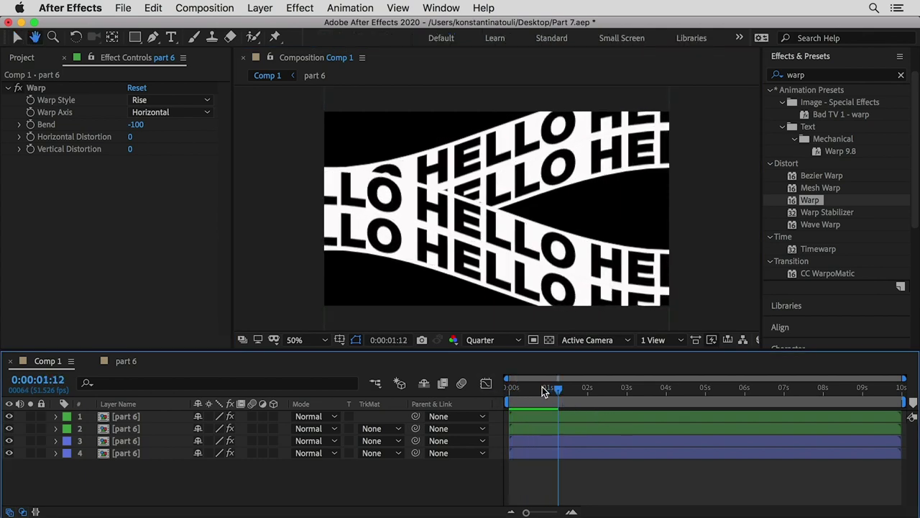
key("space")
key("space")
key("space")
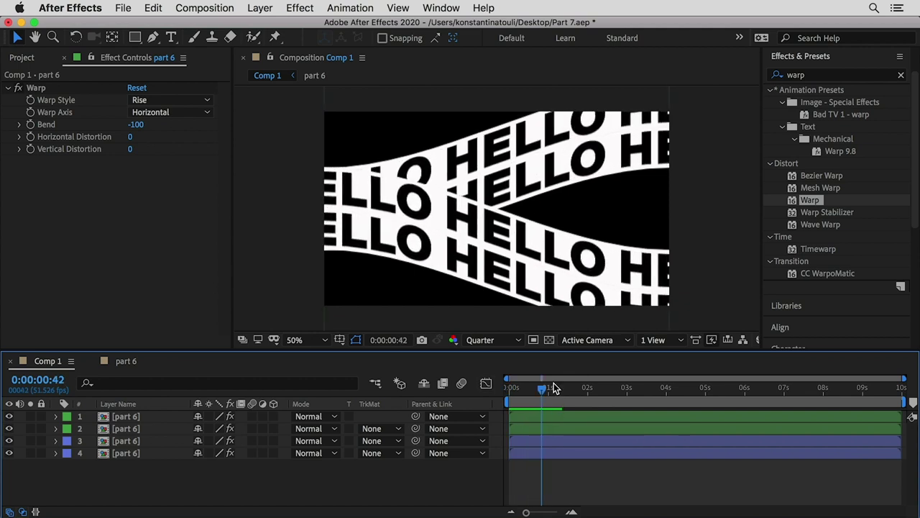
- Add a shape layer directly above the two rising strips and draw a rectangle on it covering the whole frame
left_click(137, 419)
key("Return")
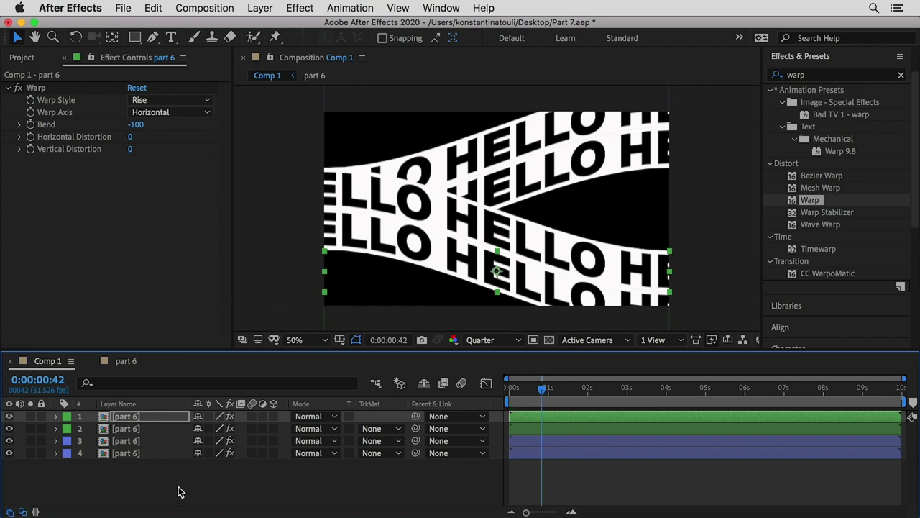
left_click(139, 440)
left_click(260, 8)
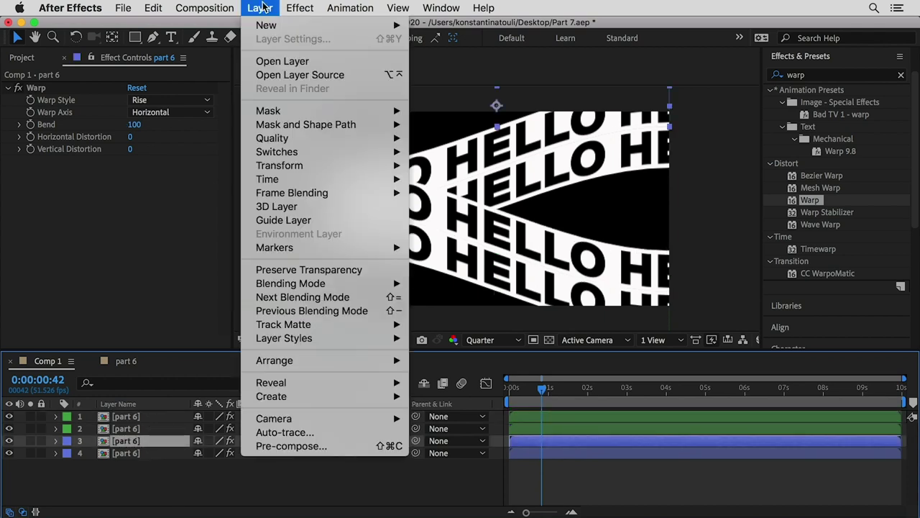
mouse_move(291, 26)
left_click(445, 99)
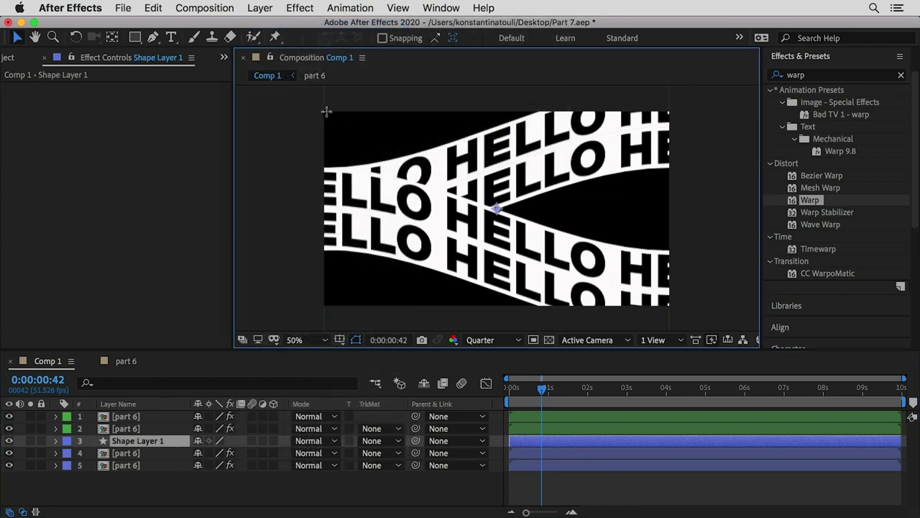
key("q")
left_click_drag(315, 107, 674, 310)
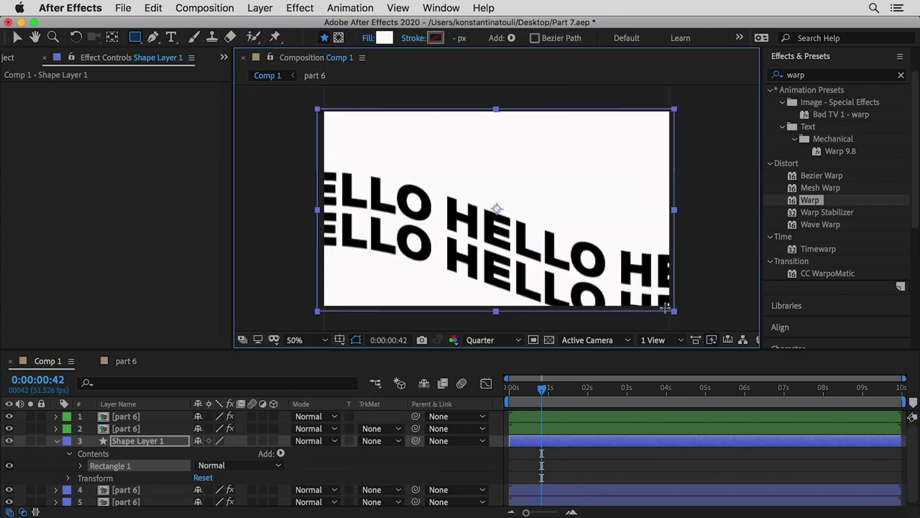
left_click(18, 38)
- Set the rectangle's fill to light grey C4C0C0 and the shape layer's blending mode to Stencil Luma
left_click(497, 39)
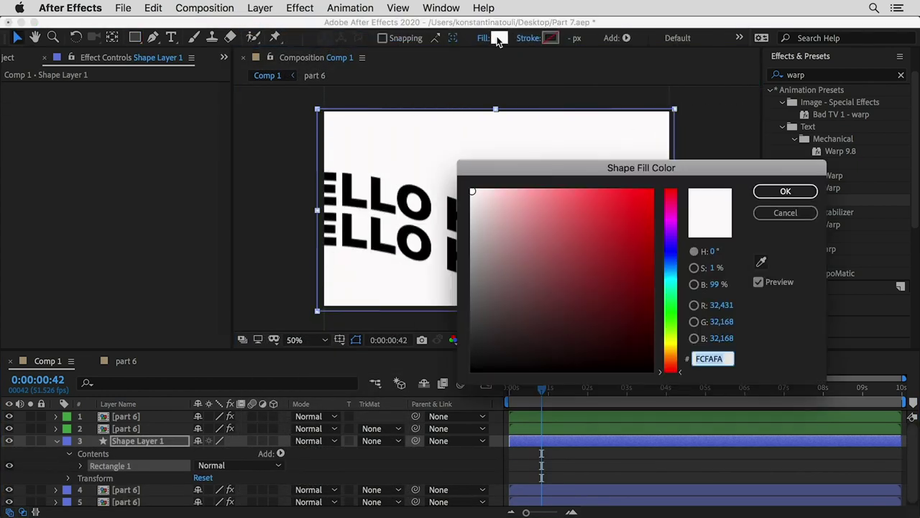
left_click(474, 229)
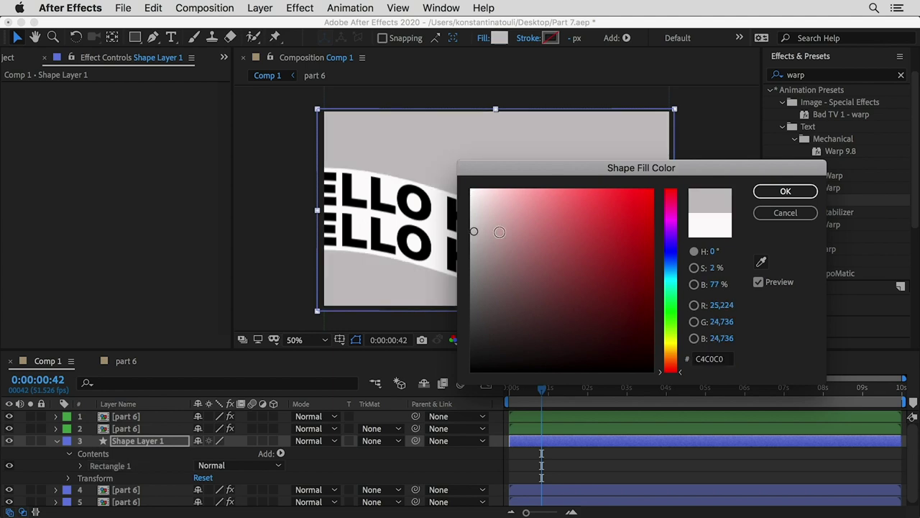
left_click(785, 191)
left_click(56, 441)
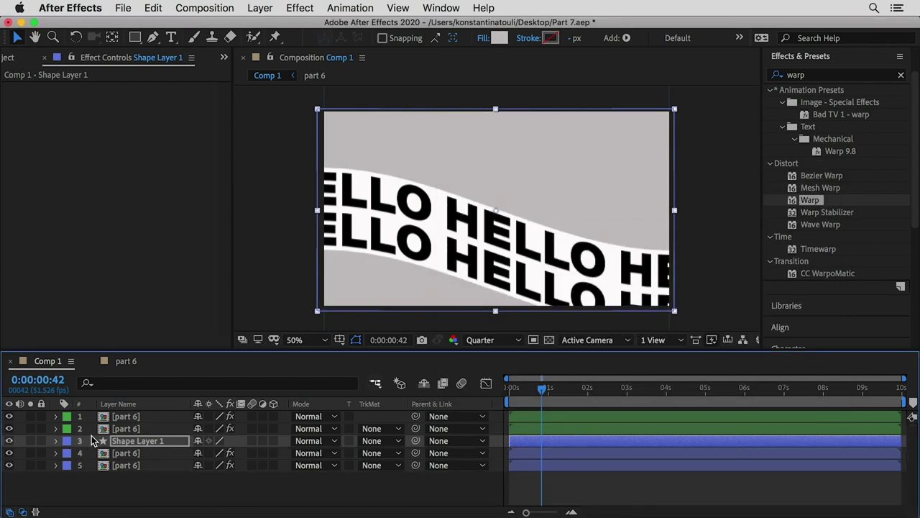
left_click(333, 440)
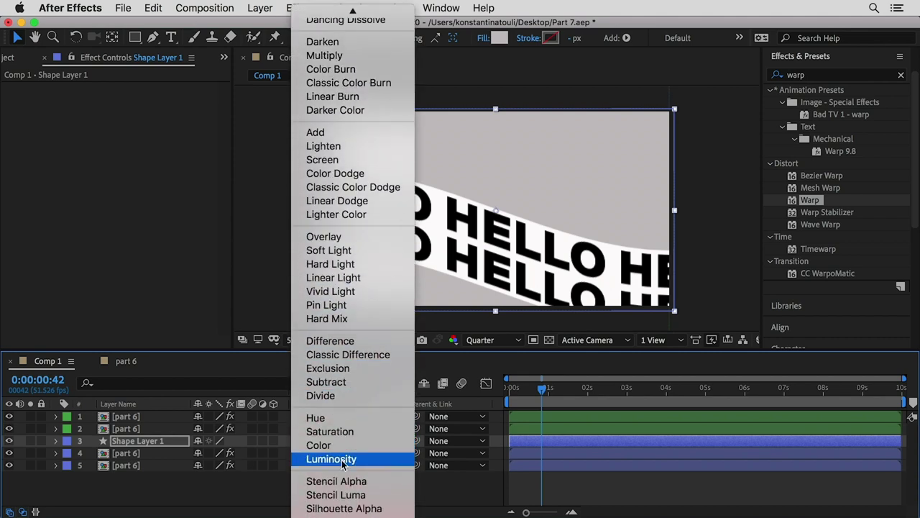
left_click(336, 495)
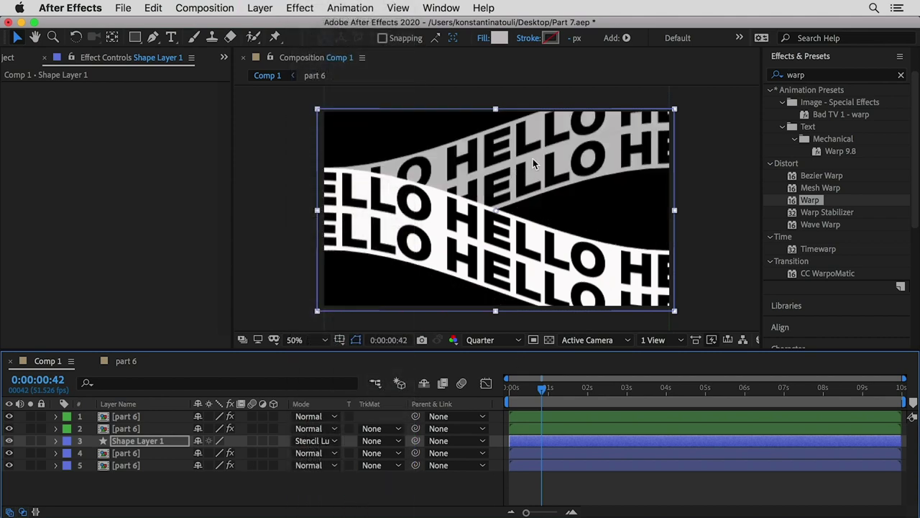
- Darken the rectangle's fill to grey AEA9A9 and preview the animation from the start
left_click(499, 38)
left_click(477, 246)
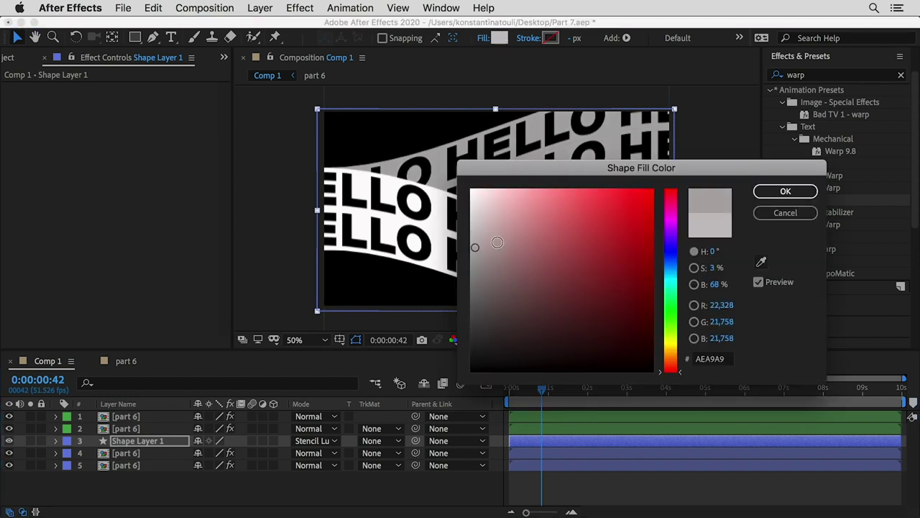
left_click(770, 193)
left_click(713, 229)
left_click(505, 391)
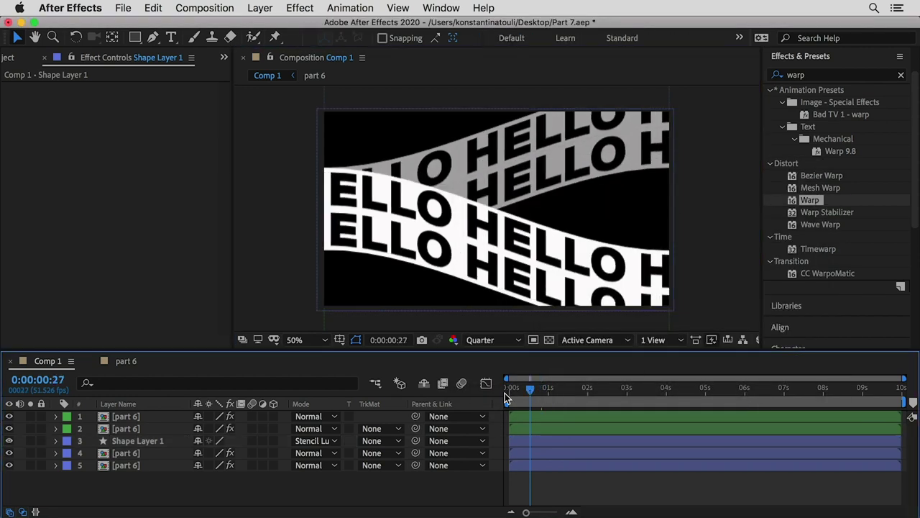
key("space")
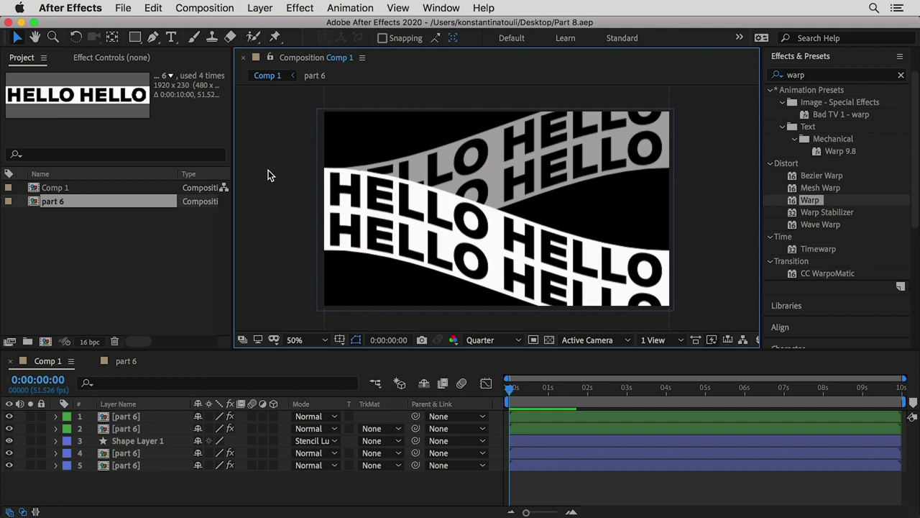
- In the Part 8 project, delete the green strips, the shape layer and the upper rising strip, keeping only the lower rising strip
left_click(136, 405)
left_click(136, 404)
left_click(135, 417)
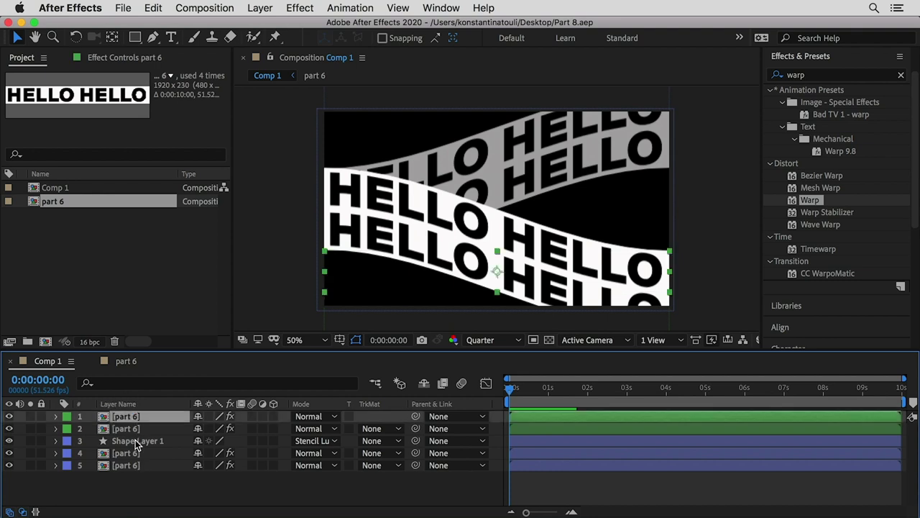
left_click(137, 444, "shift")
key("Delete")
left_click(107, 418)
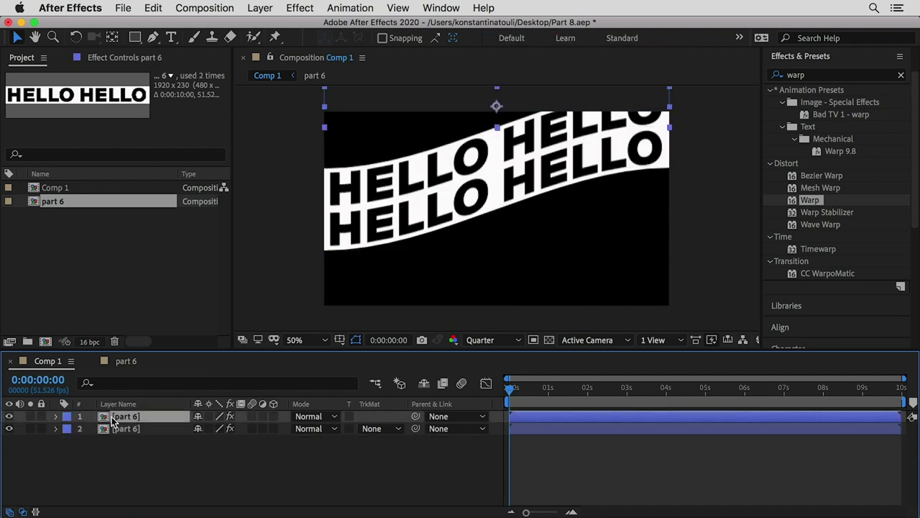
key("Delete")
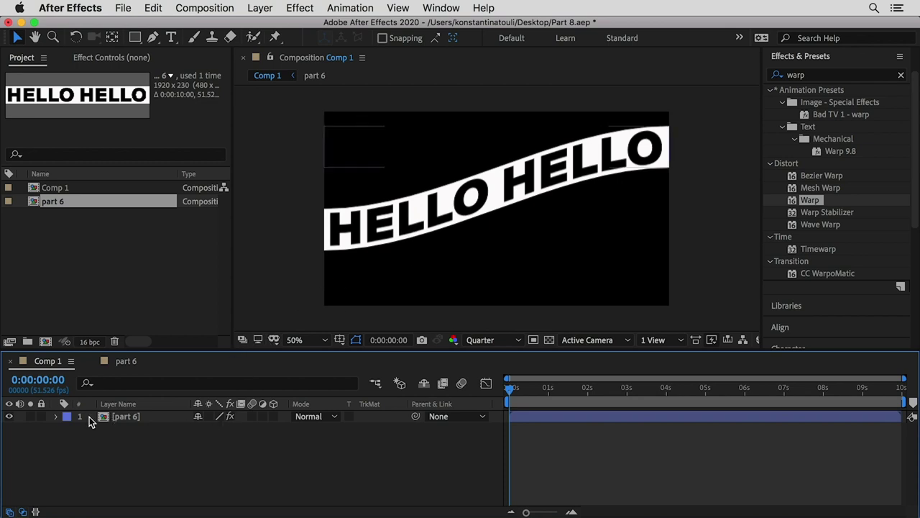
- Duplicate the rising strip, remove the copy's Warp effect and place the straight strip along the frame's top edge
left_click(120, 419)
key("super+d")
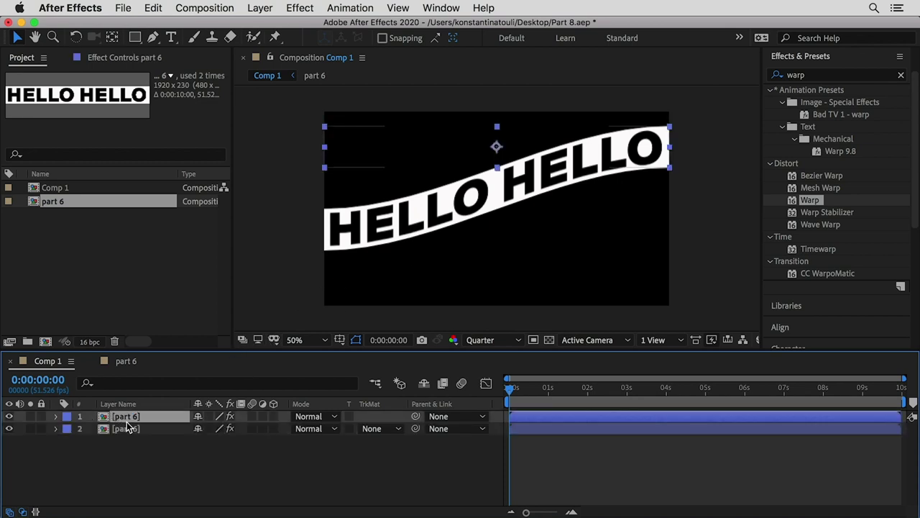
left_click(109, 57)
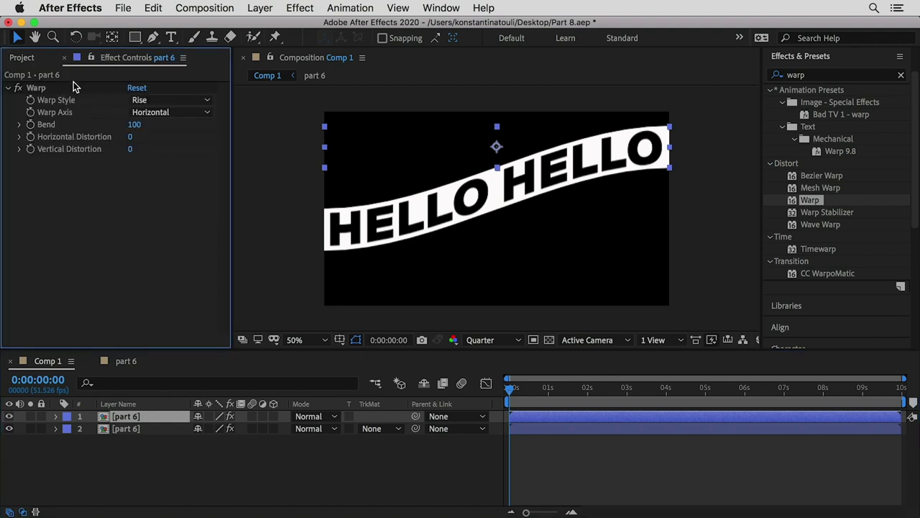
left_click(35, 87)
key("Delete")
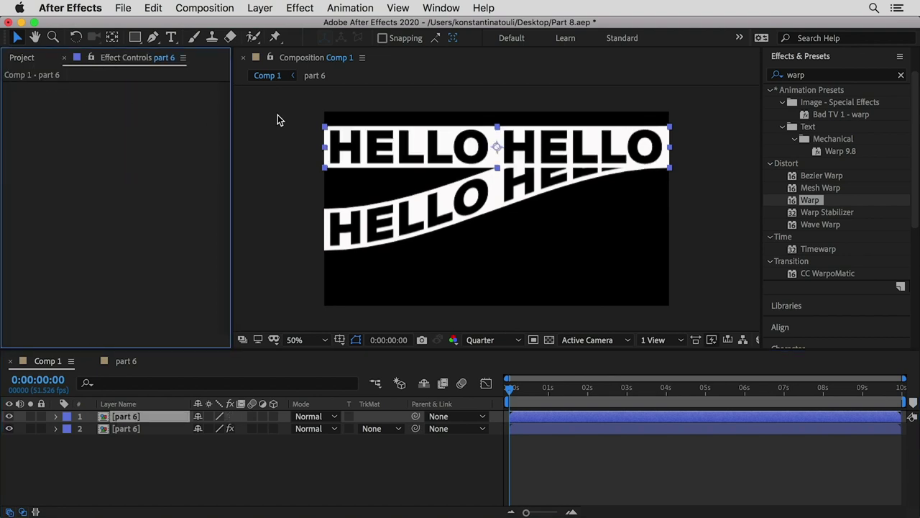
left_click_drag(508, 162, 512, 146)
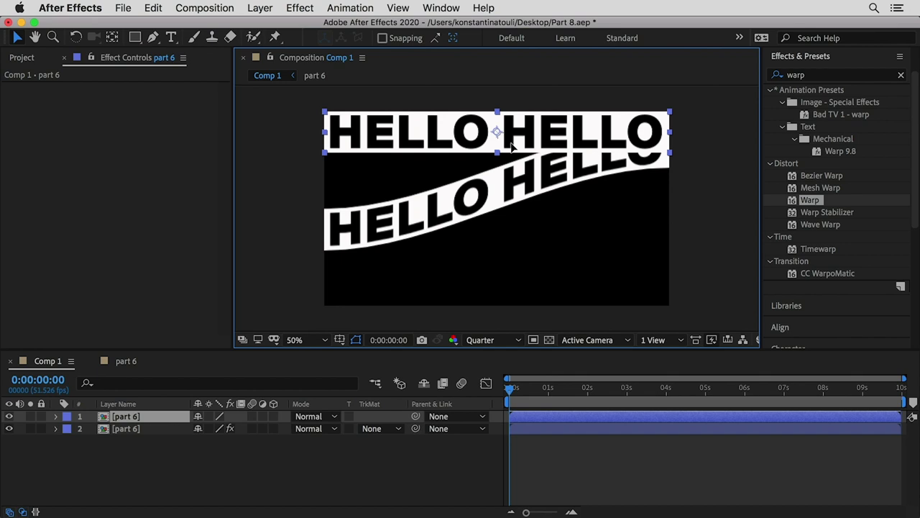
- Duplicate the straight strip twice, placing one copy along the frame's bottom edge and the other across the middle
left_click(126, 416)
key("super+d")
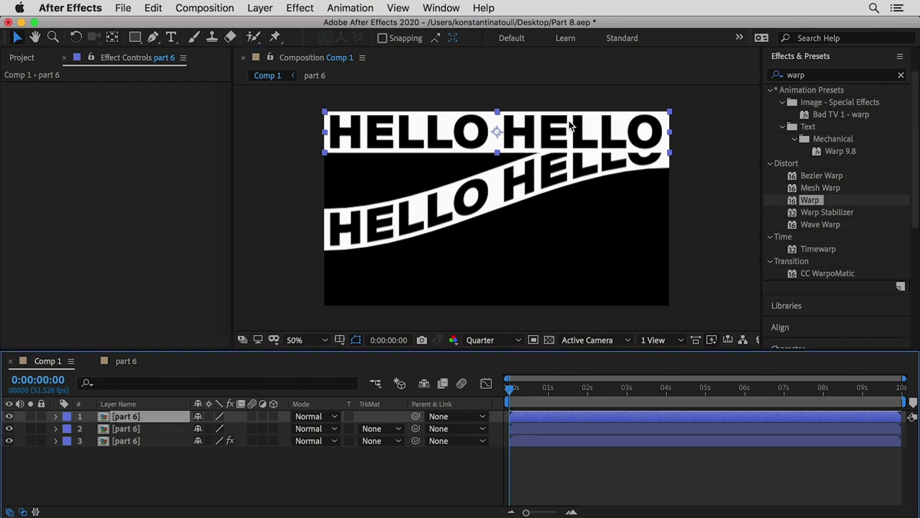
left_click_drag(564, 125, 559, 280)
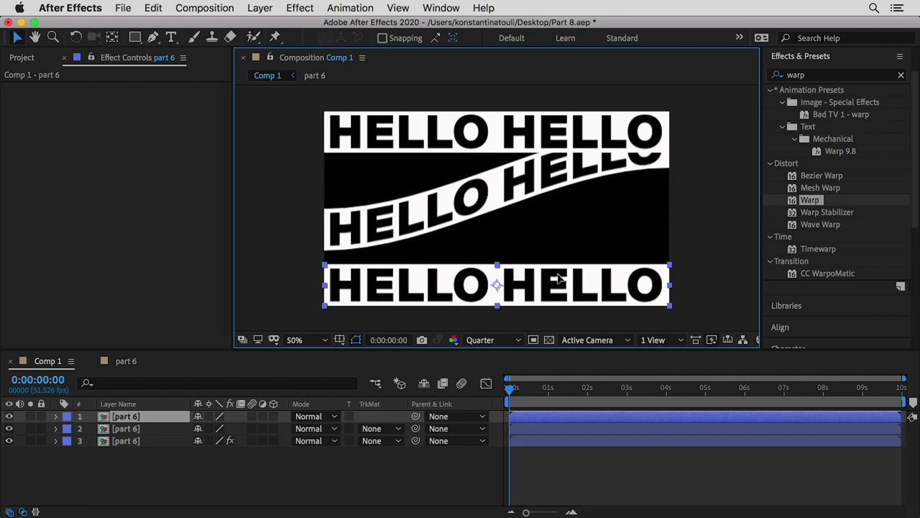
left_click(140, 417)
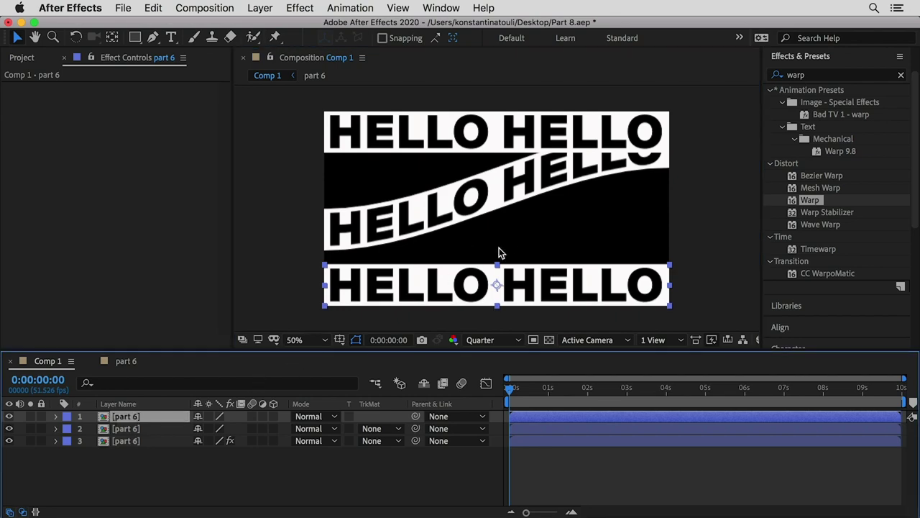
key("super+d")
left_click_drag(580, 289, 581, 203)
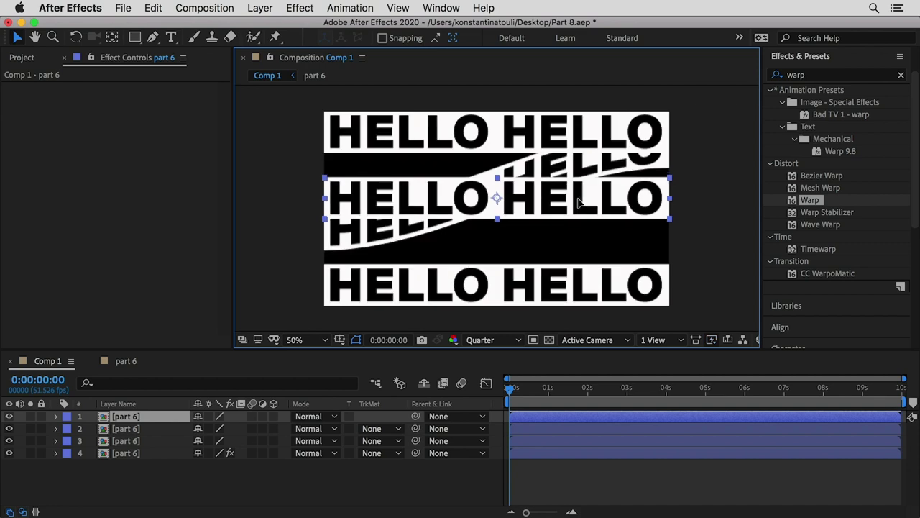
- Duplicate the middle strip, rotate the copy to slope down to the right and move it into the lower half of the frame
left_click(127, 419)
key("super+d")
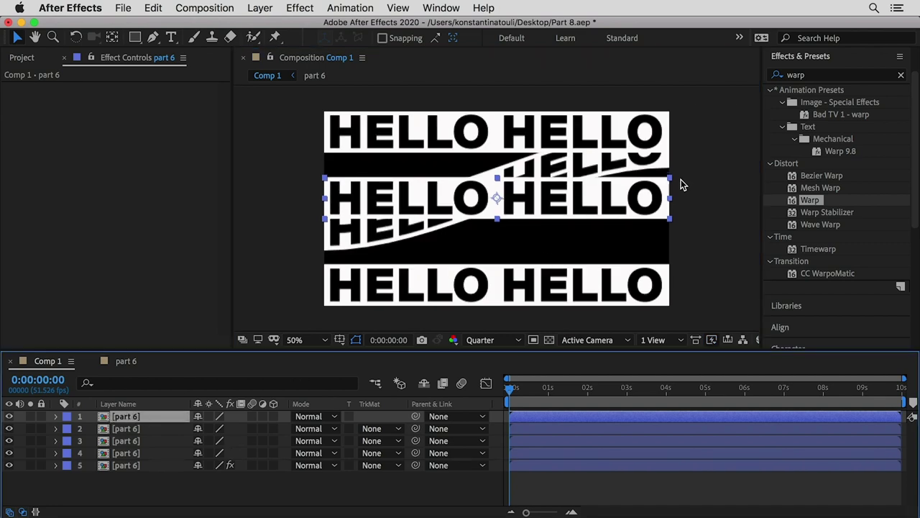
key("w")
left_click_drag(681, 179, 674, 240)
key("v")
left_click_drag(607, 234, 597, 278)
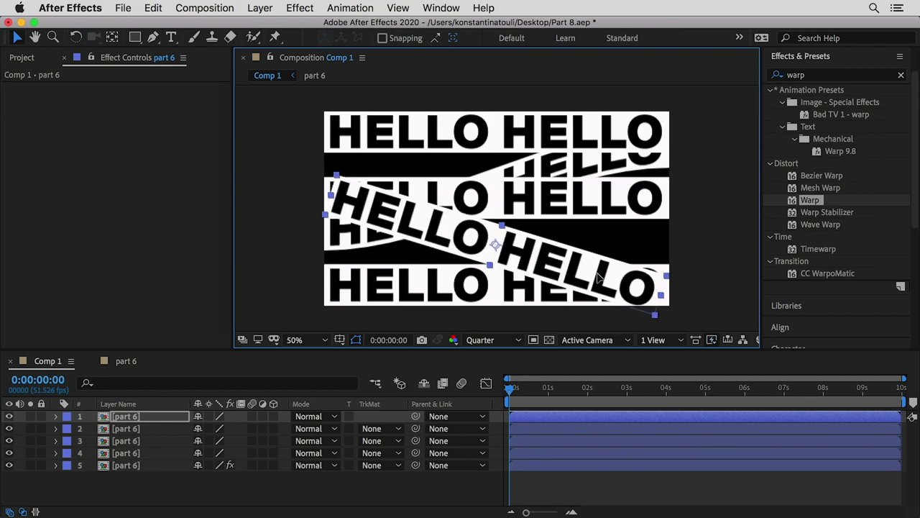
key("w")
left_click_drag(674, 288, 649, 288)
key("v")
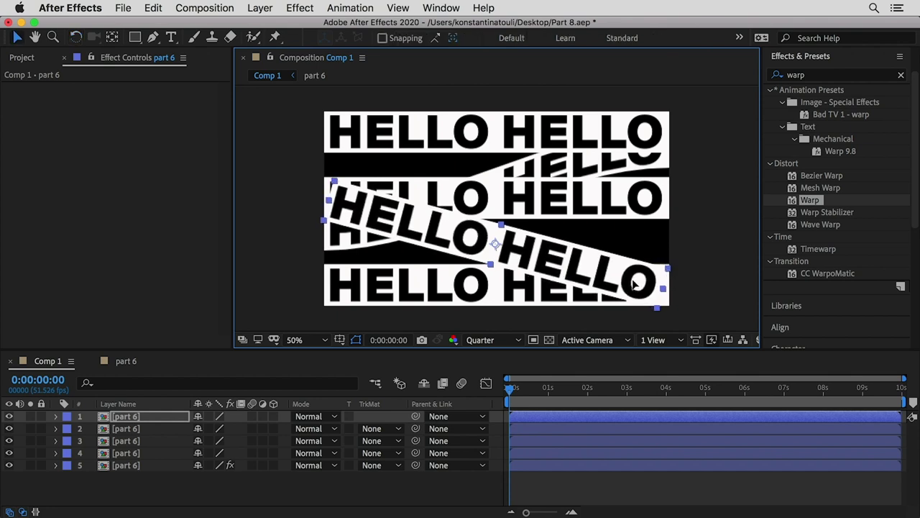
- Send the tilted strip to the bottom of the layer stack and give it a green label
left_click_drag(122, 421, 127, 472)
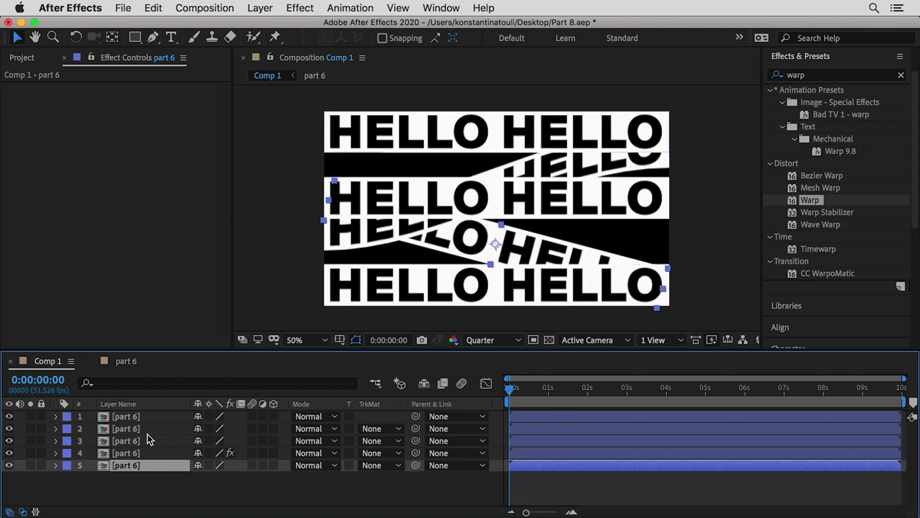
left_click(66, 465)
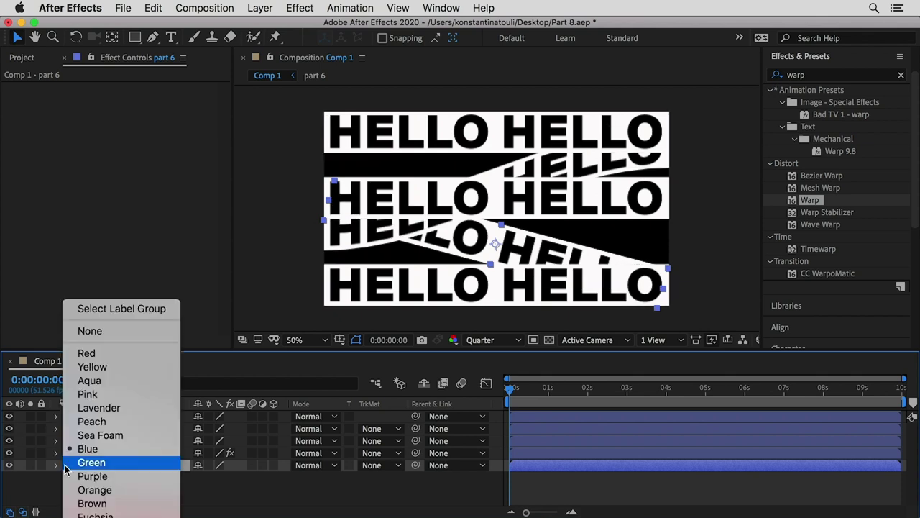
left_click(91, 462)
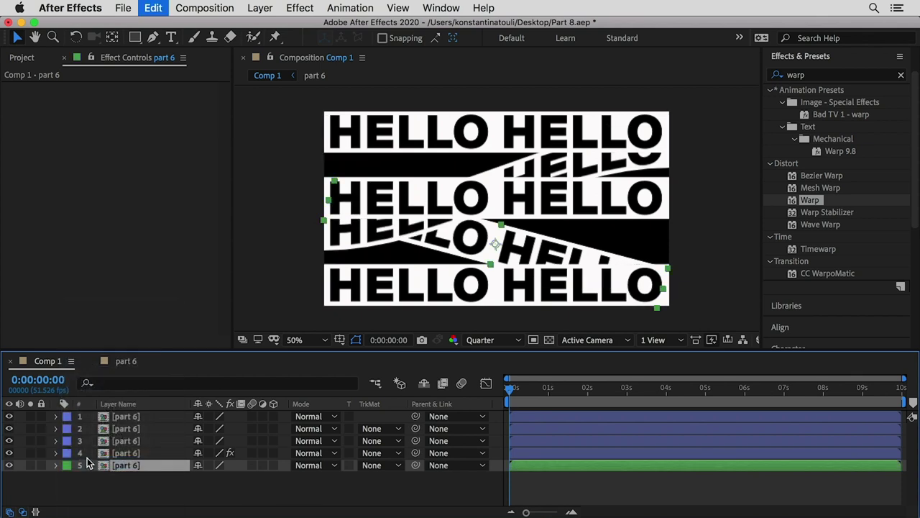
- Toggle the visibility of each layer above the green one off and on to identify its strip
left_click(9, 441)
left_click(9, 441)
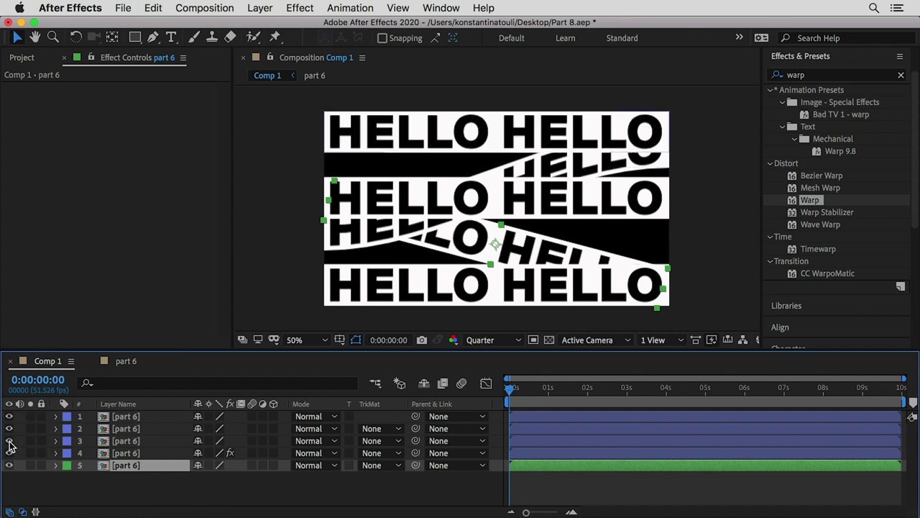
left_click(9, 429)
left_click(8, 428)
left_click(9, 416)
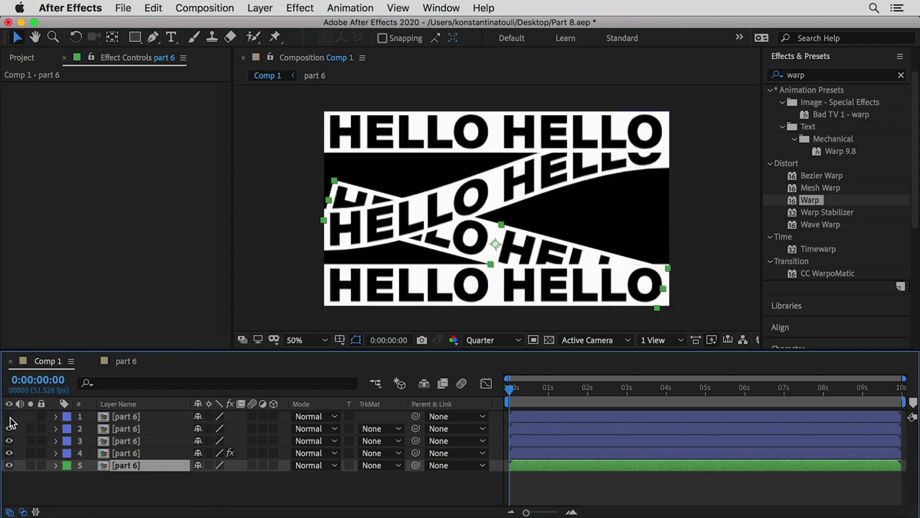
left_click(9, 416)
left_click(9, 453)
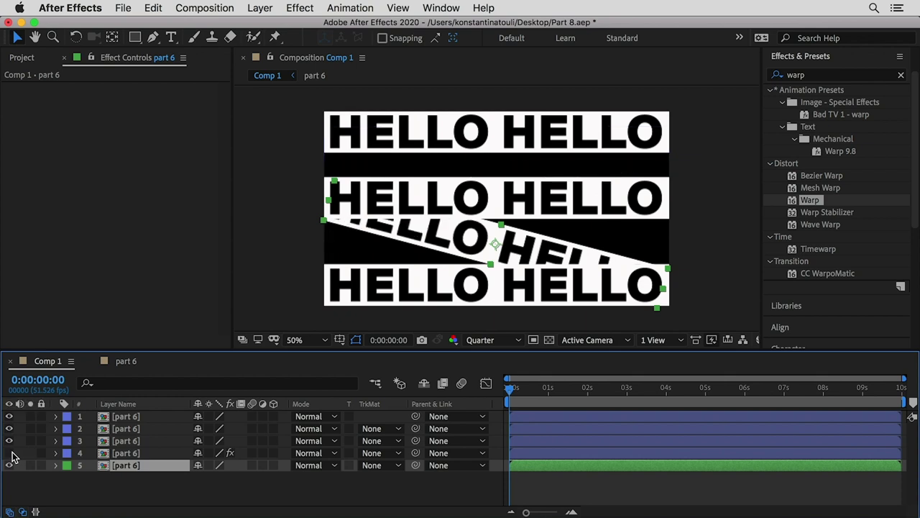
left_click(9, 453)
- Bring the Rise-warped strip to the top of the layer stack and give it a purple label
left_click(133, 454)
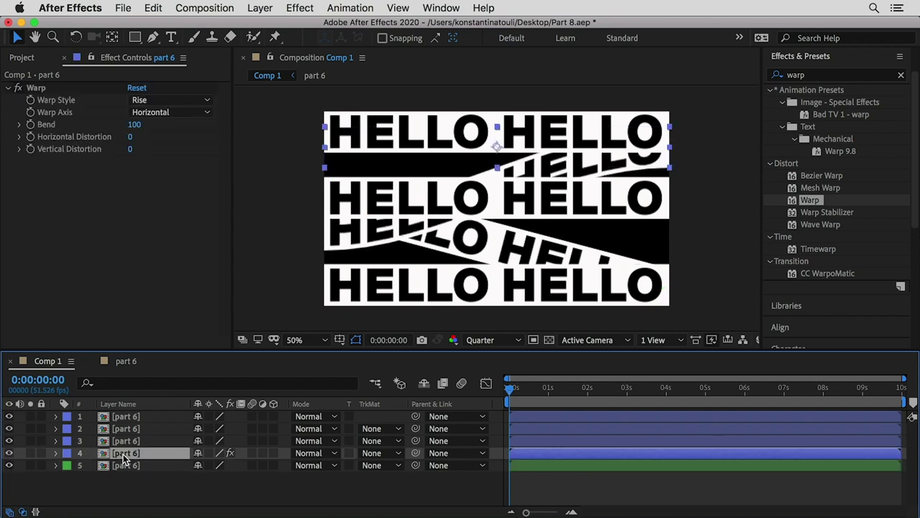
left_click_drag(123, 459, 106, 415)
left_click(69, 418)
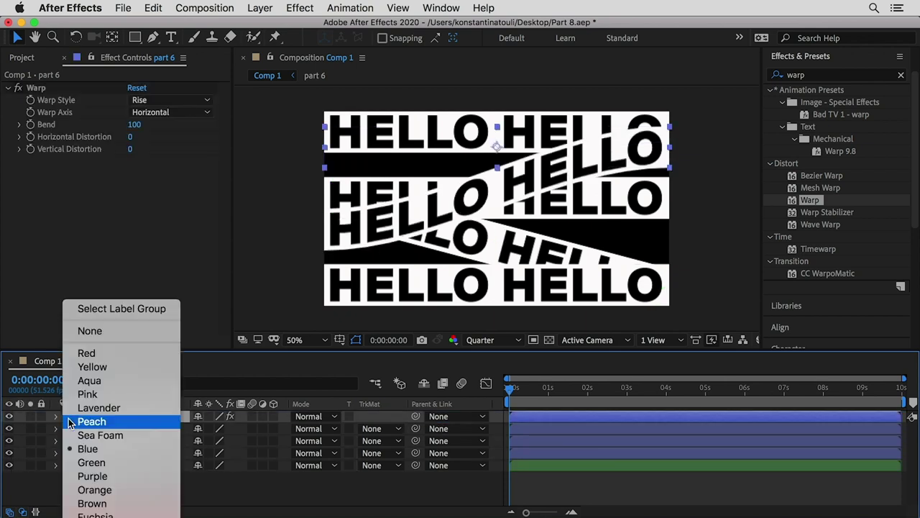
left_click(93, 476)
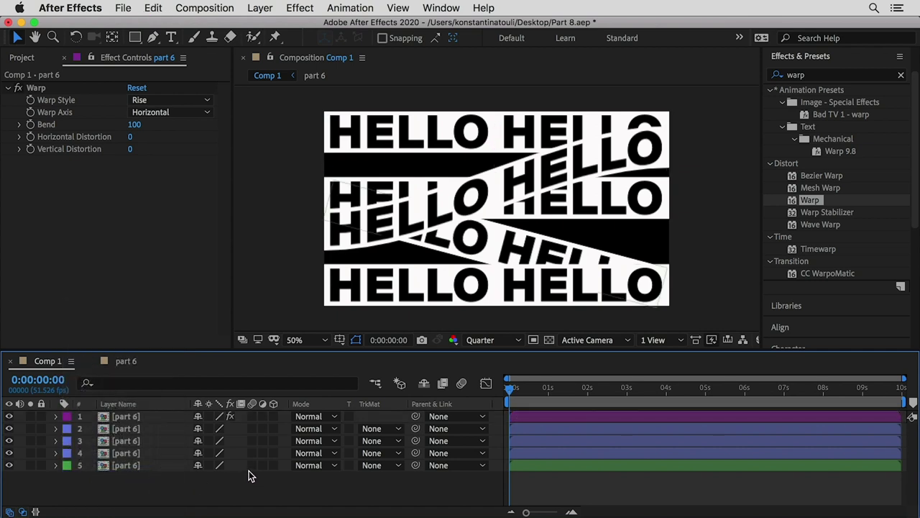
- Add a shape layer directly above the green tilted strip and draw a rectangle on it covering the whole frame
left_click(133, 465)
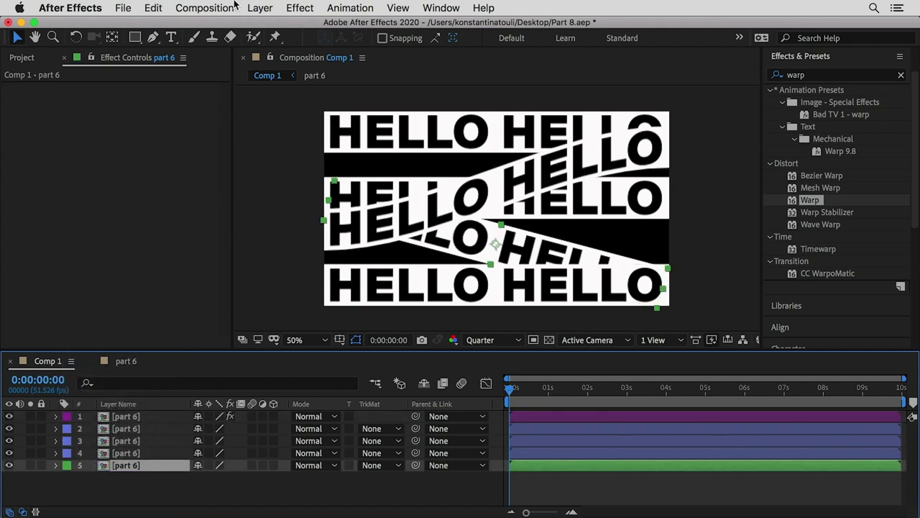
left_click(260, 8)
mouse_move(269, 29)
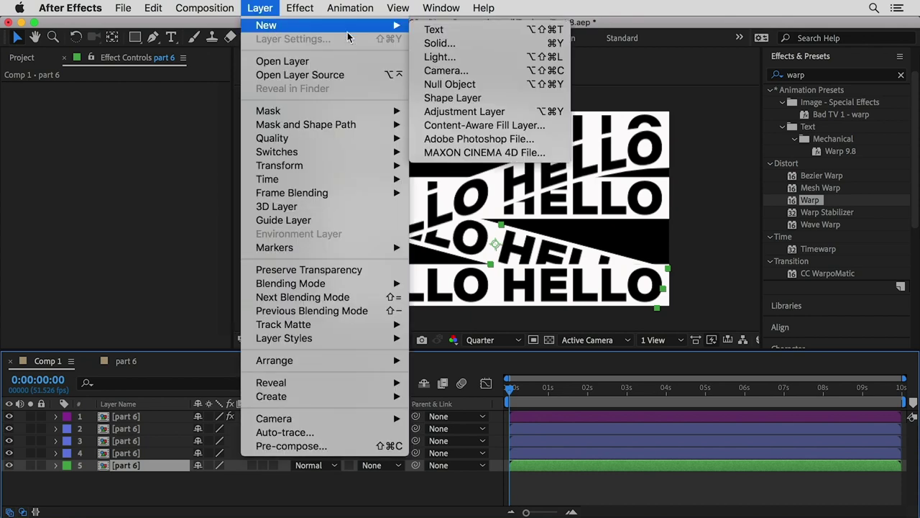
left_click(457, 99)
key("q")
left_click_drag(316, 106, 681, 310)
left_click(16, 38)
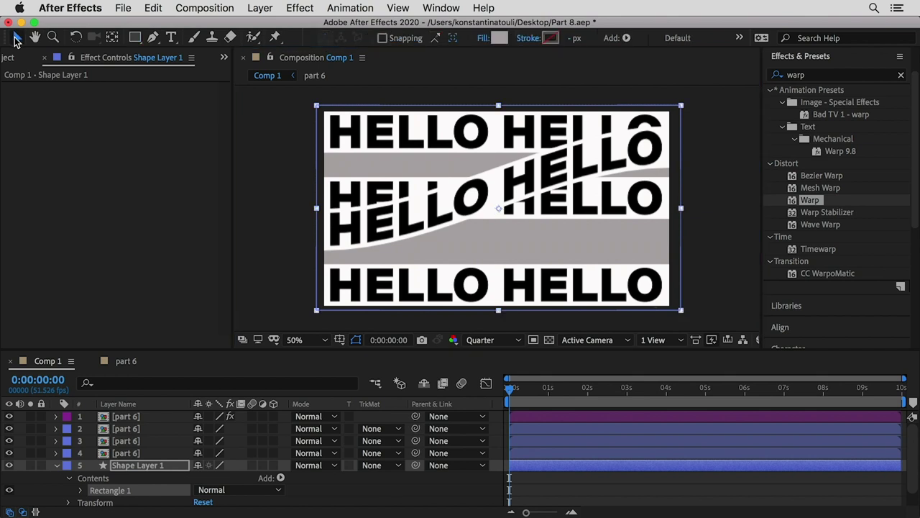
left_click(56, 465)
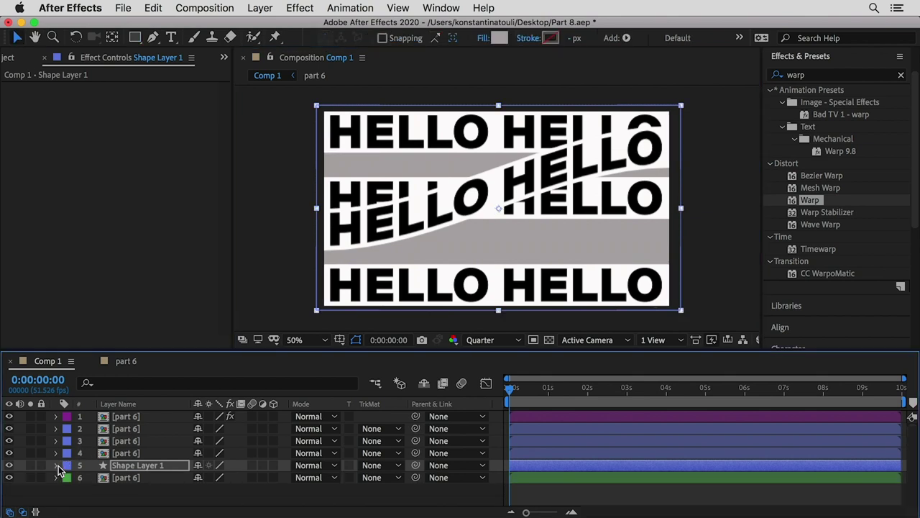
- Set the shape layer's blending mode to Stencil Luma
left_click(312, 465)
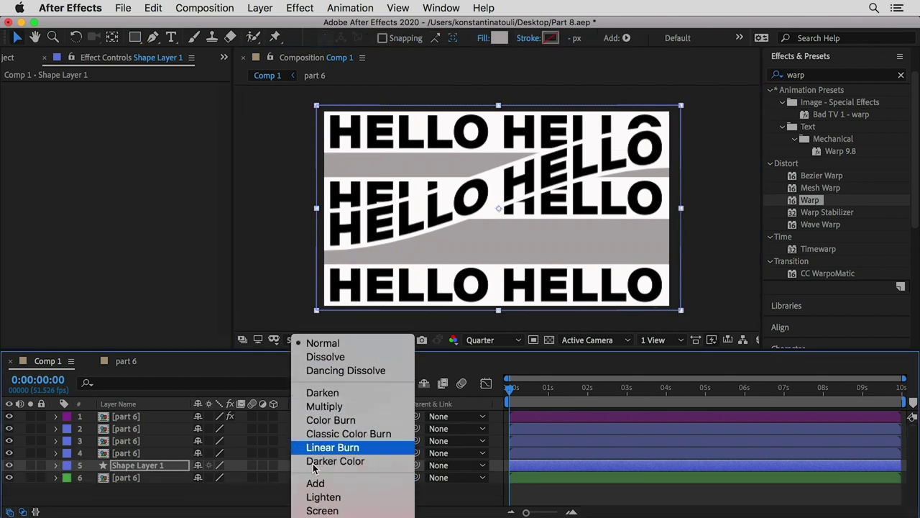
scroll(314, 467, "down", 2)
left_click(330, 494)
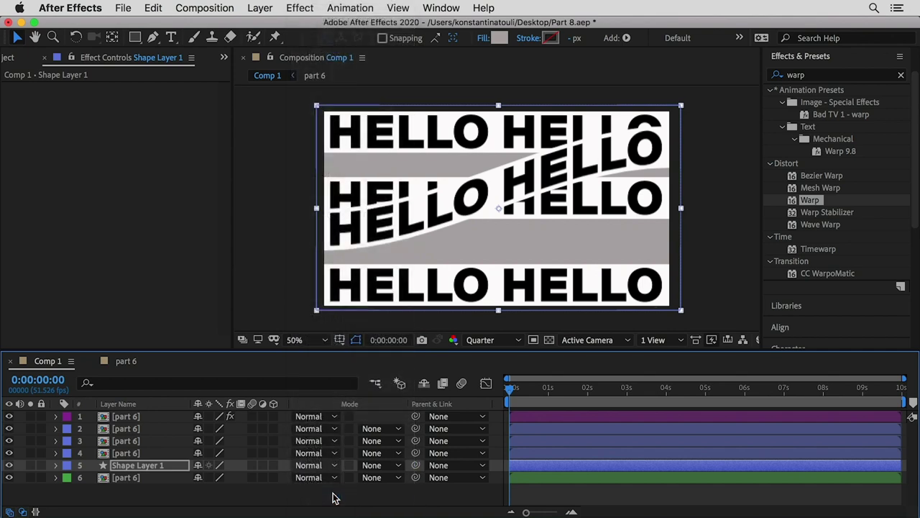
- Copy the stencil shape layer and place the copy directly below the purple rising strip
left_click(139, 467)
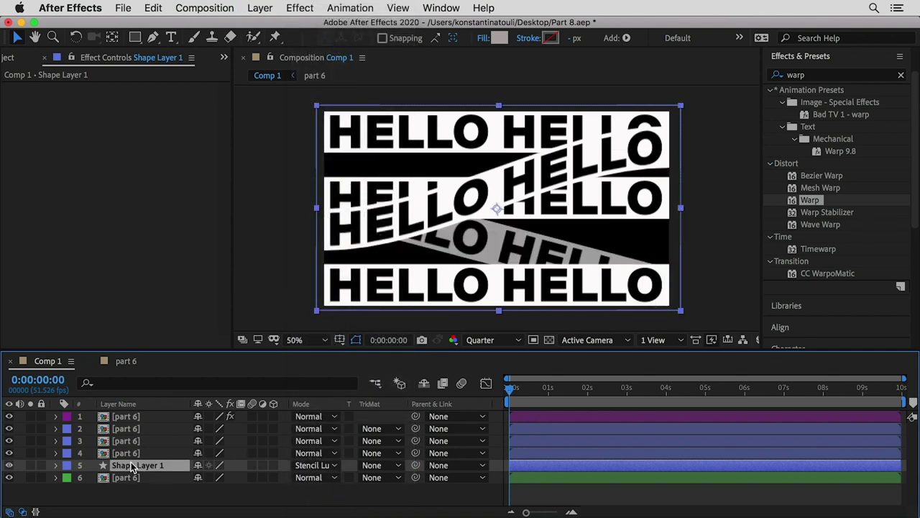
left_click(132, 445)
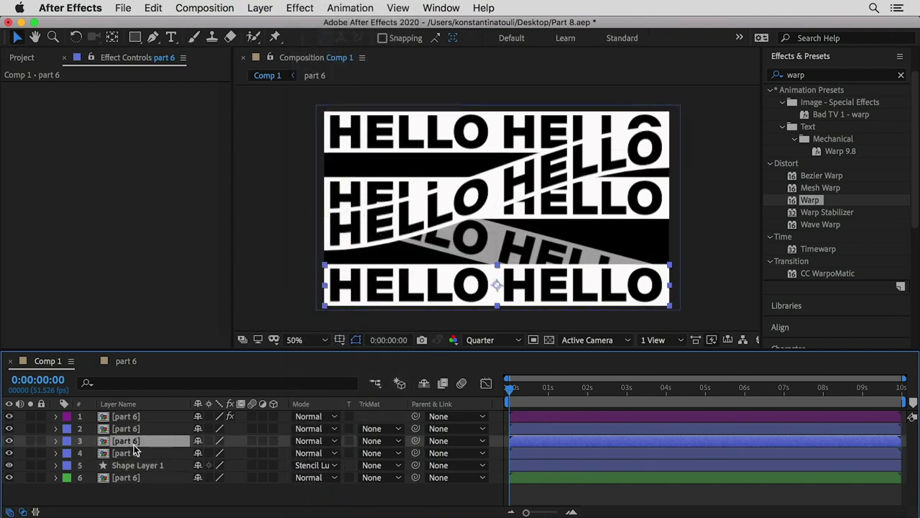
key("super+v")
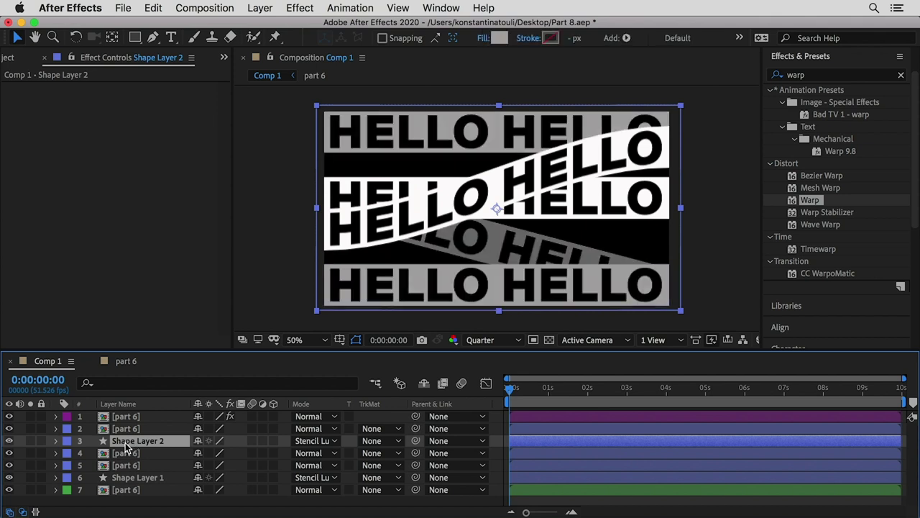
left_click_drag(122, 448, 129, 428)
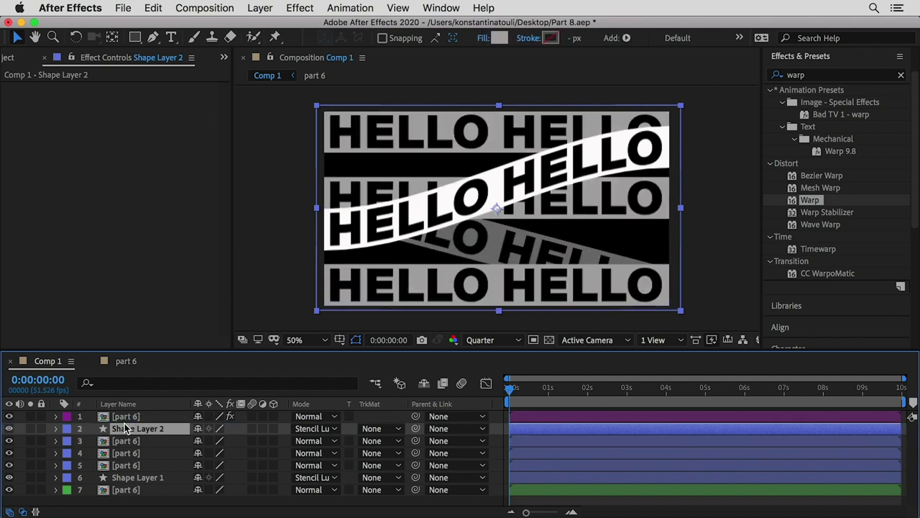
- Lighten the upper shape layer's fill to light grey DED8D8 and deselect the layer
left_click(500, 39)
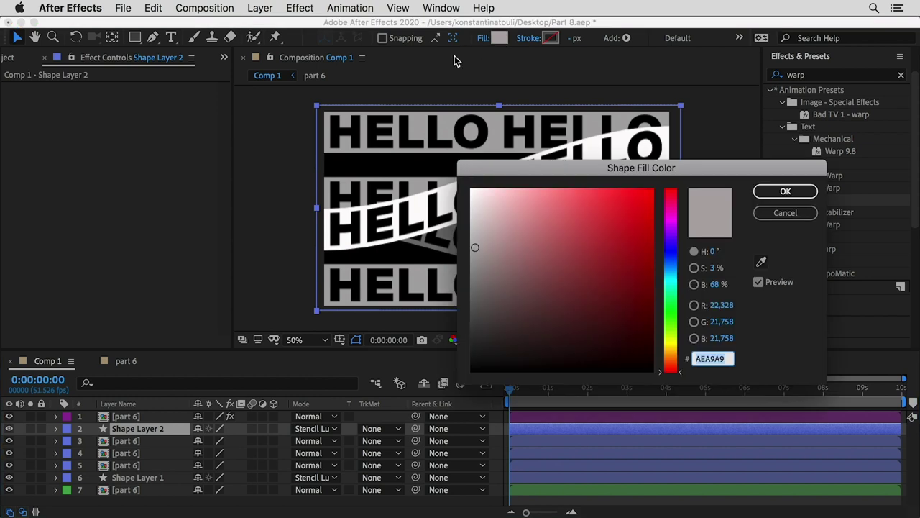
left_click(474, 213)
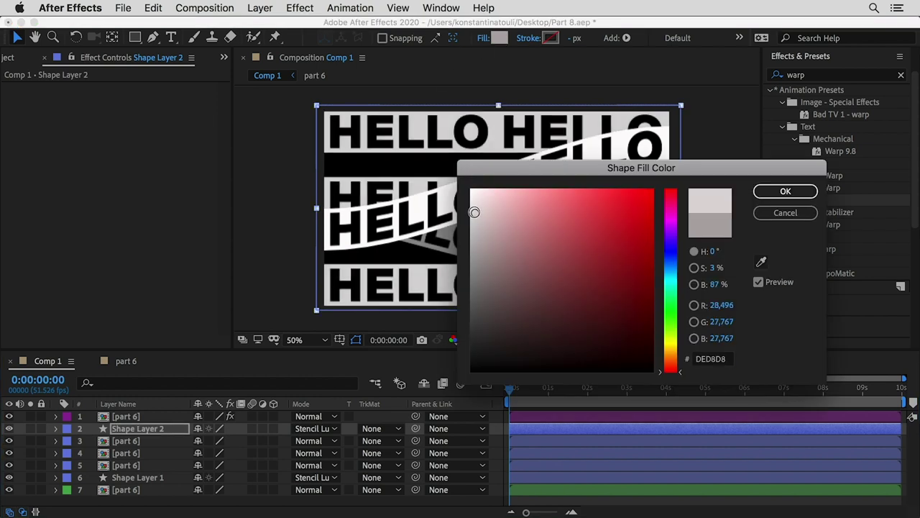
left_click(786, 191)
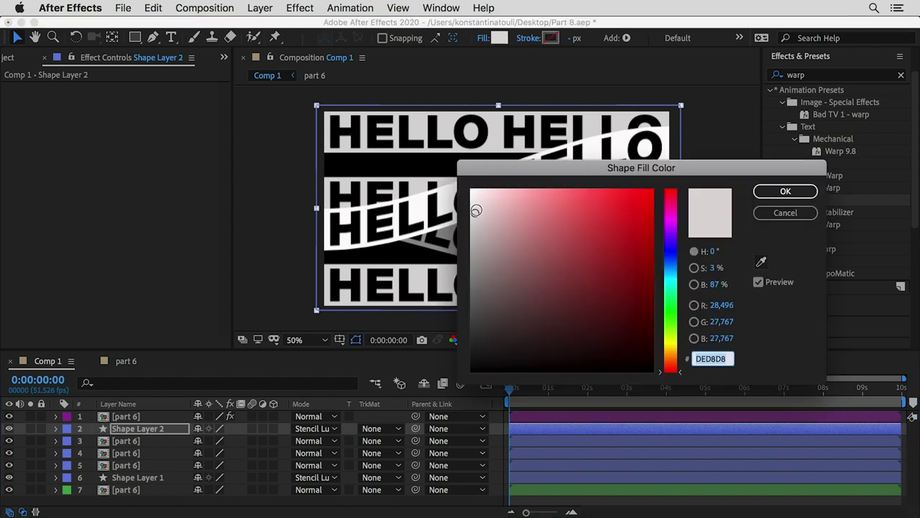
left_click(805, 191)
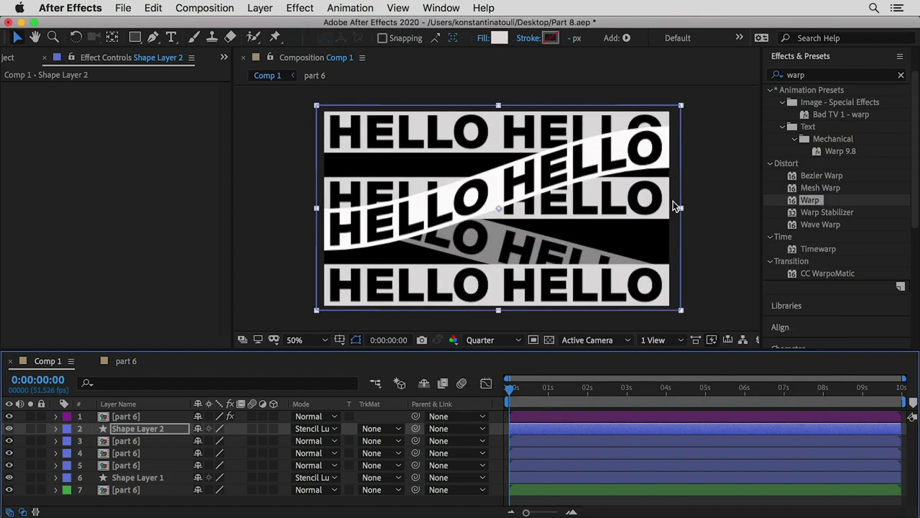
left_click(709, 218)
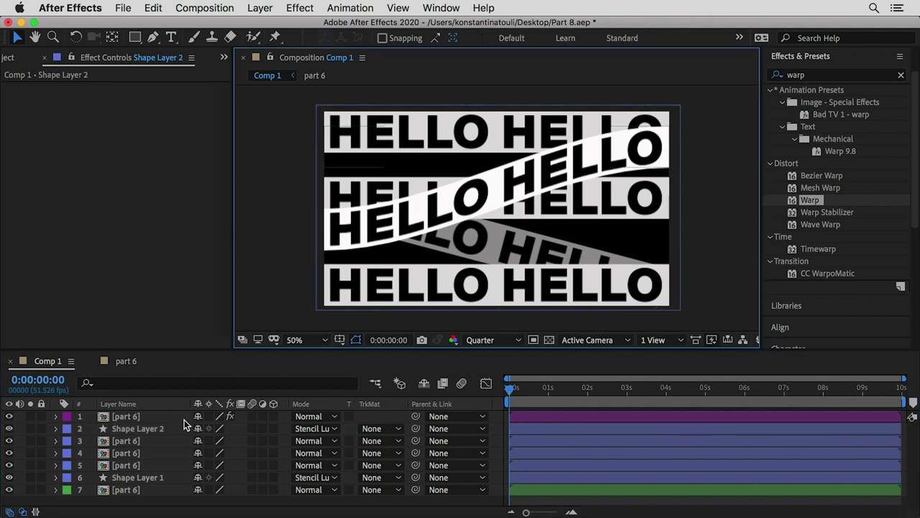
- Darken the lower stencil shape layer's fill to grey 9B9696 and deselect the layer
left_click(126, 477)
left_click(501, 39)
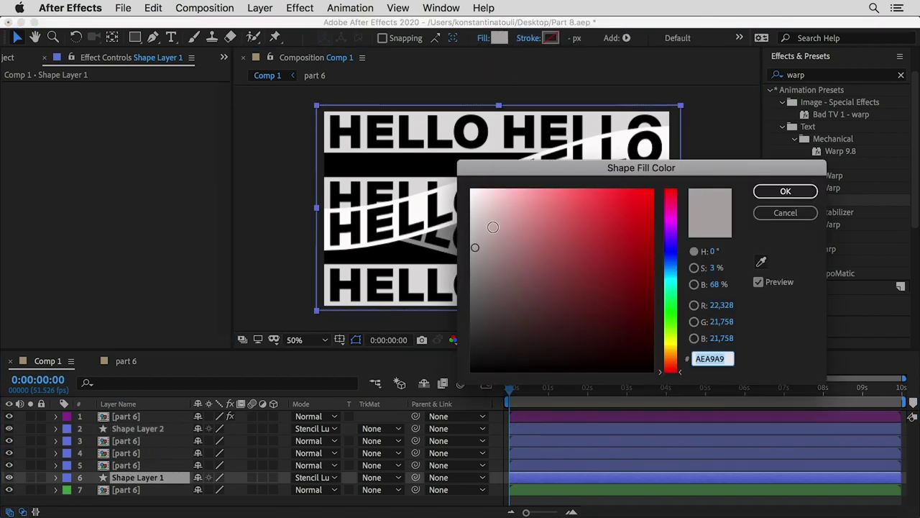
left_click(475, 261)
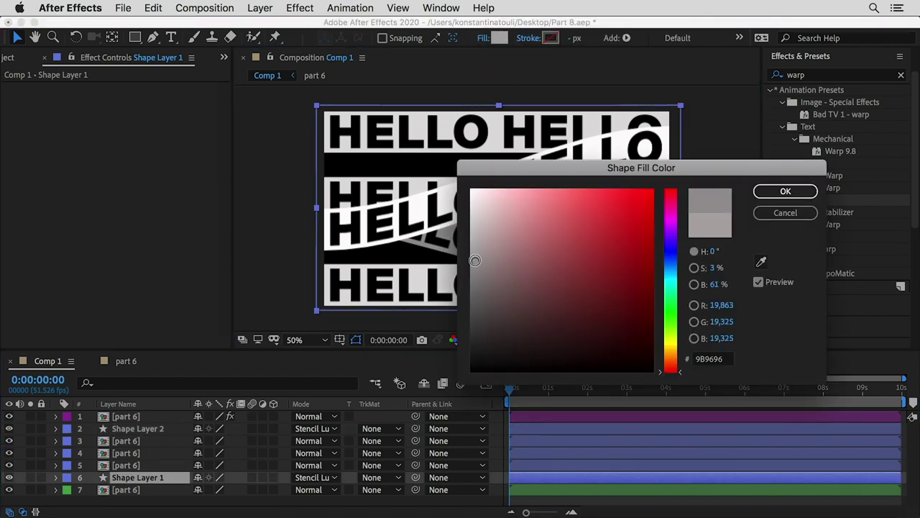
left_click(786, 191)
left_click(417, 285)
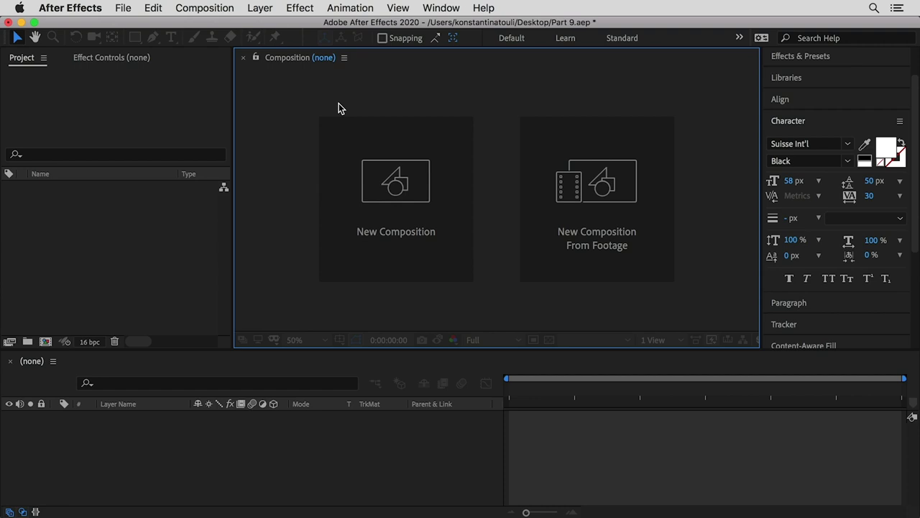
- Create a new 1920 × 1080 px composition lasting 10 seconds in the Part 9 project
left_click(216, 8)
left_click(218, 24)
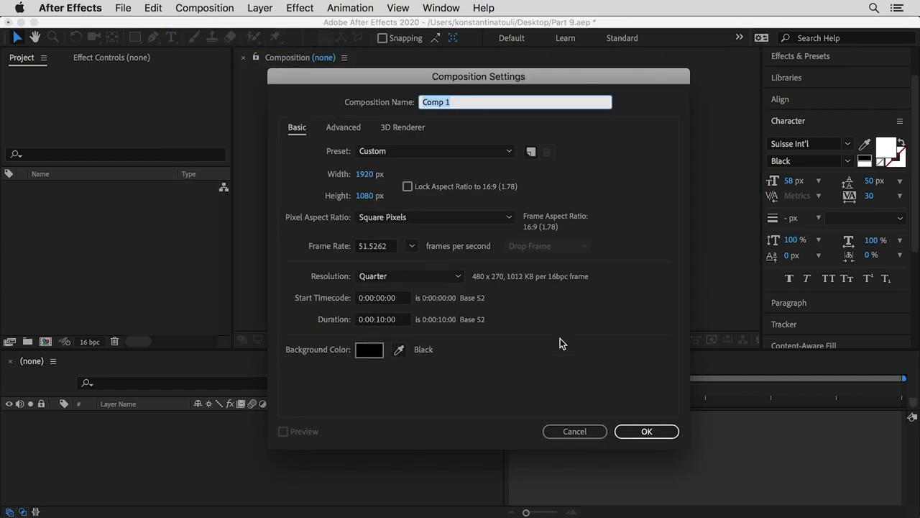
left_click(659, 435)
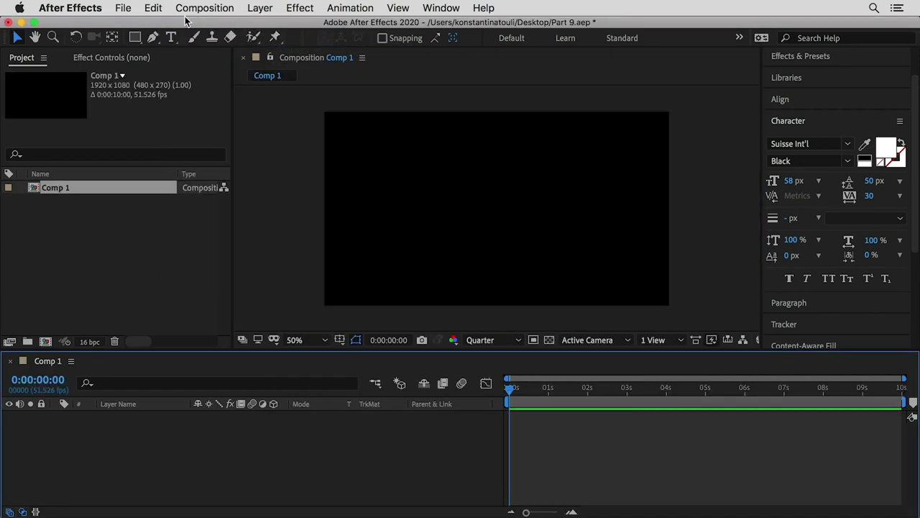
- Add a text layer that repeats HELLO on four stacked lines
left_click(171, 37)
left_click(390, 167)
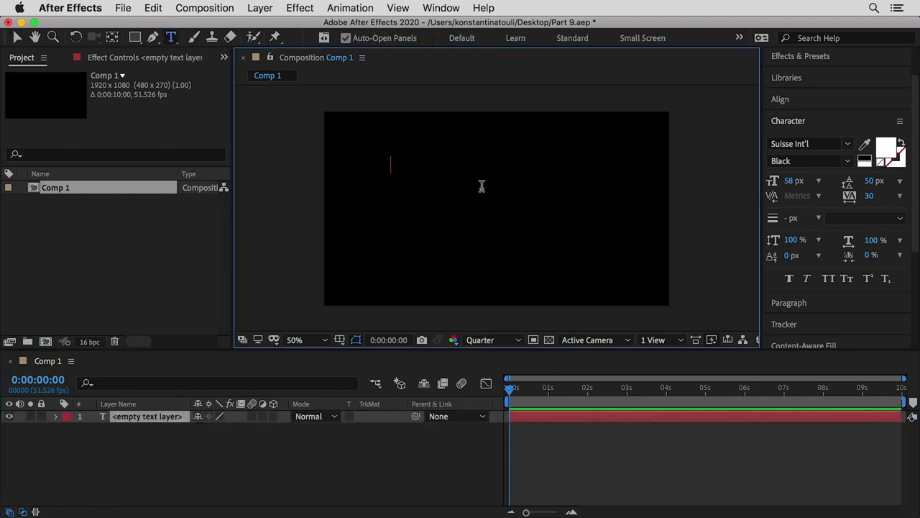
type("HELL")
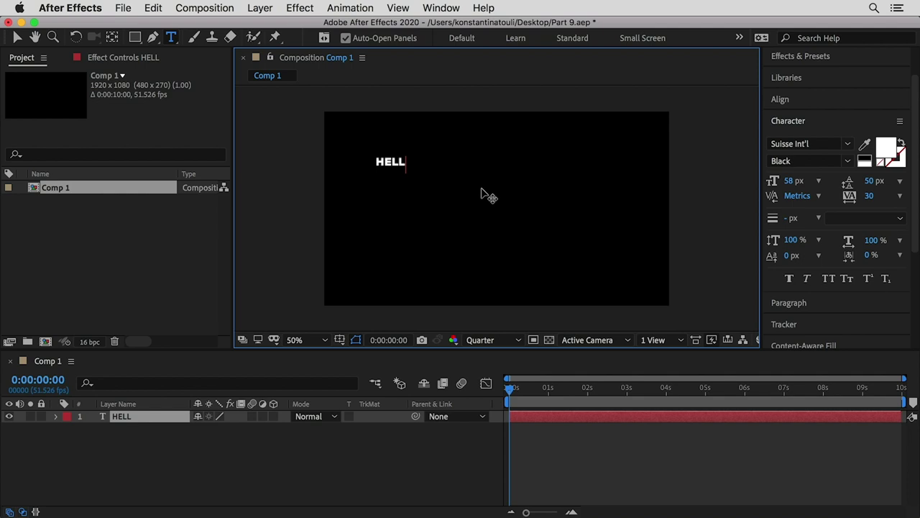
type("O")
key("ctrl+a")
key("ctrl+c")
key("Right")
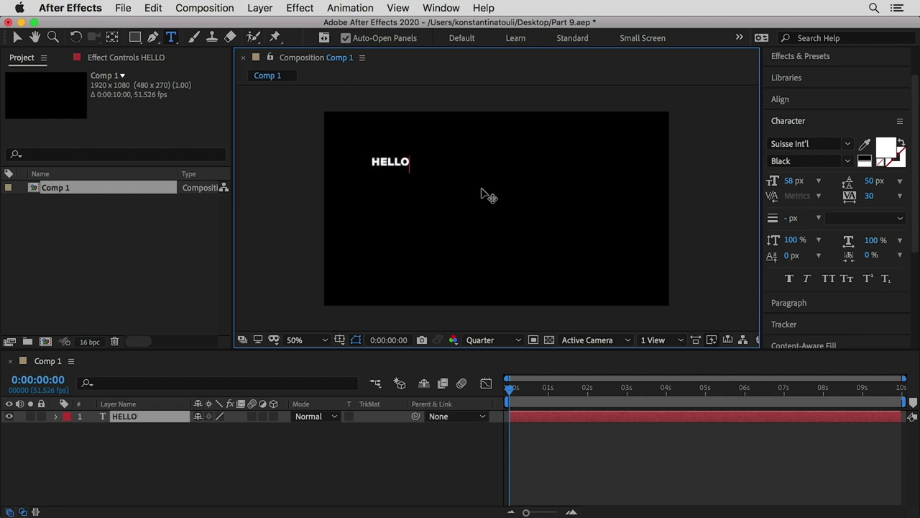
key("Return")
key("ctrl+v")
key("ctrl+v")
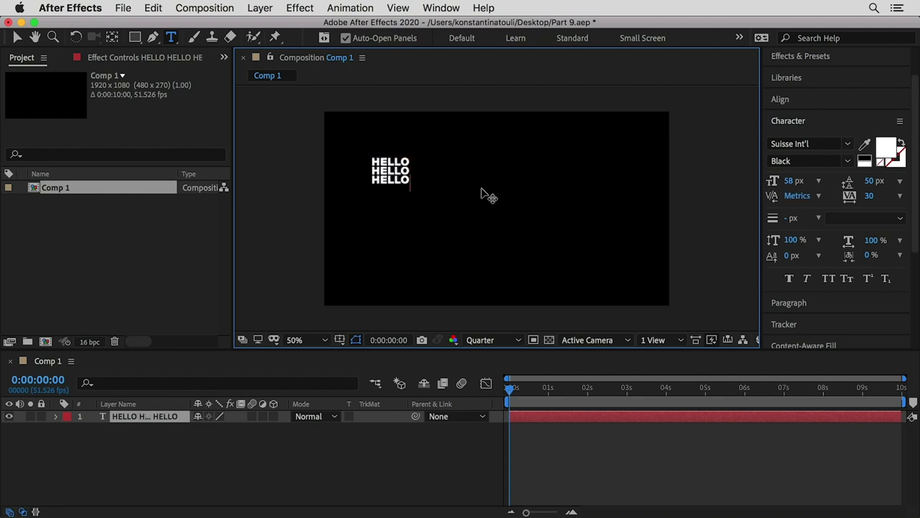
key("ctrl+v")
left_click(17, 36)
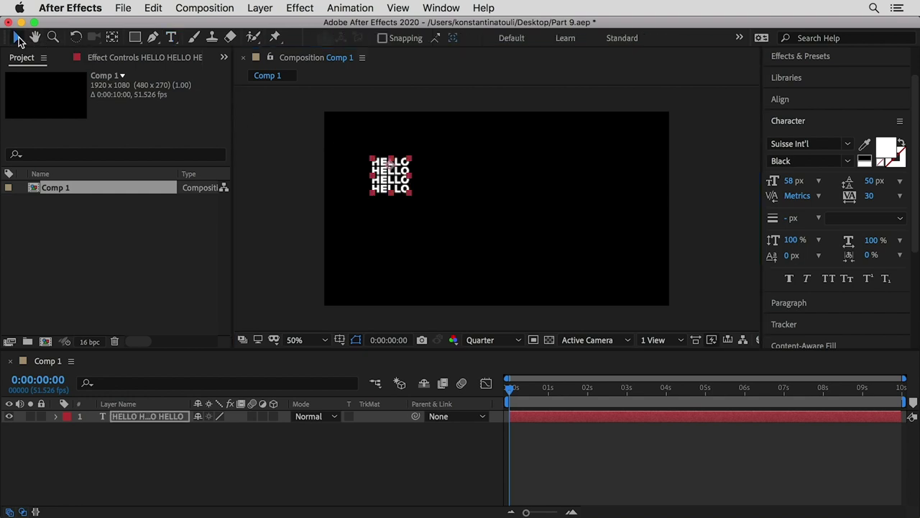
- Center the text layer's anchor point in its content and center the text in the composition
right_click(400, 164)
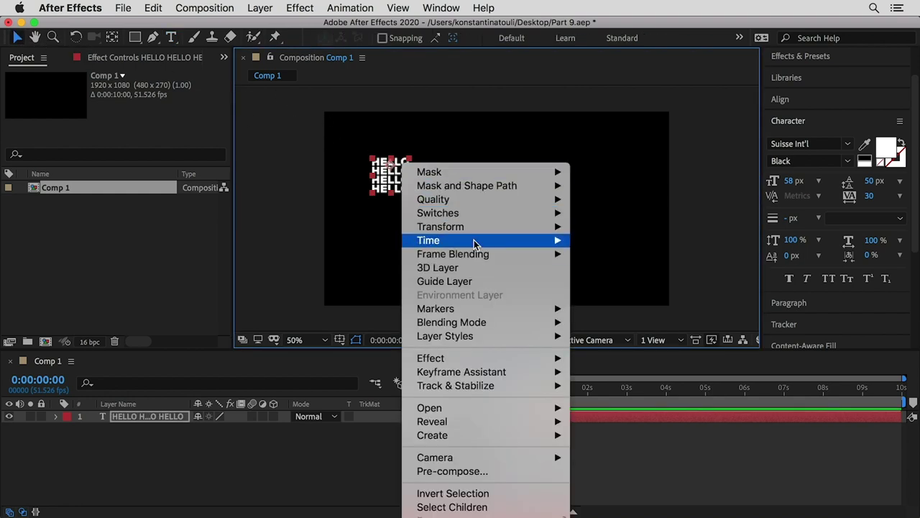
mouse_move(503, 227)
left_click(633, 381)
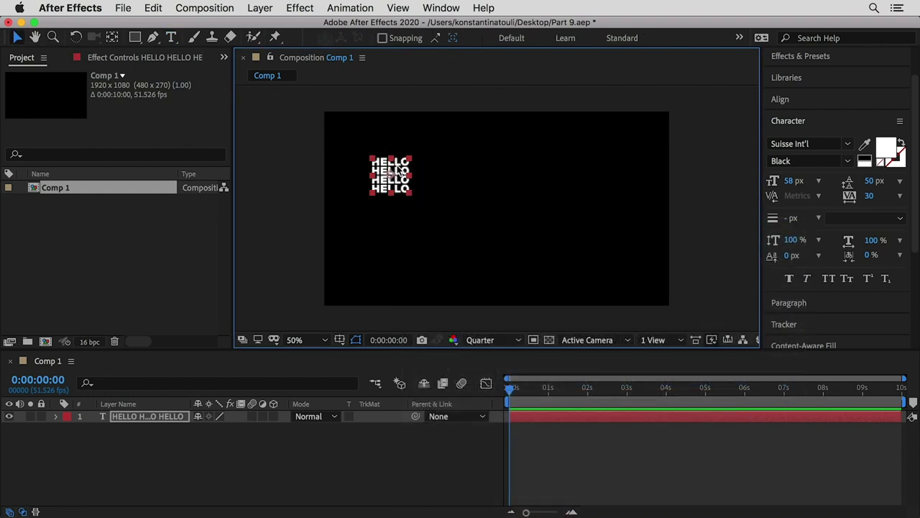
right_click(396, 168)
mouse_move(473, 225)
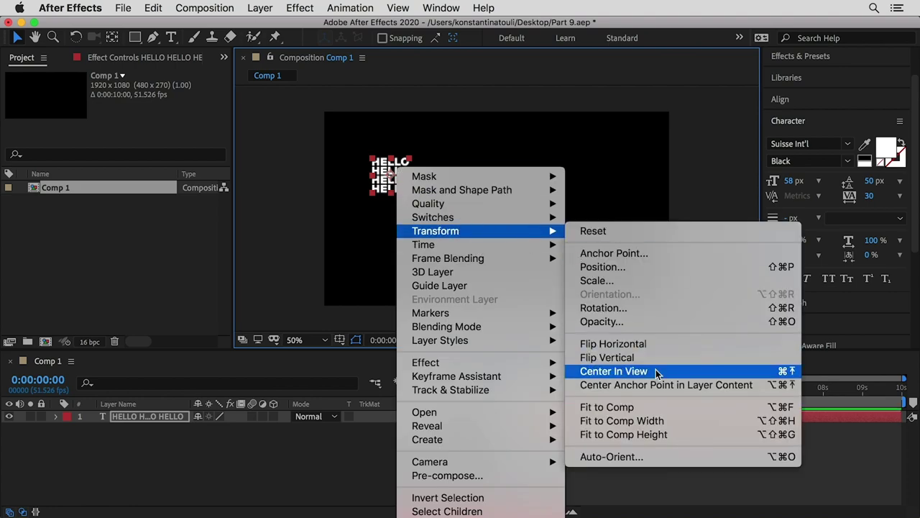
left_click(661, 367)
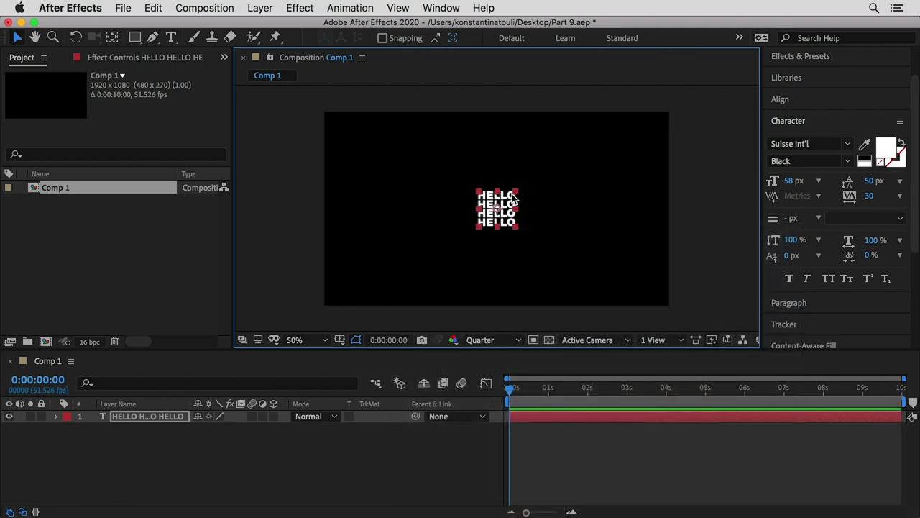
- Enlarge the text block to nearly the full frame height and pre-compose it as part 9
left_click_drag(513, 198, 651, 121)
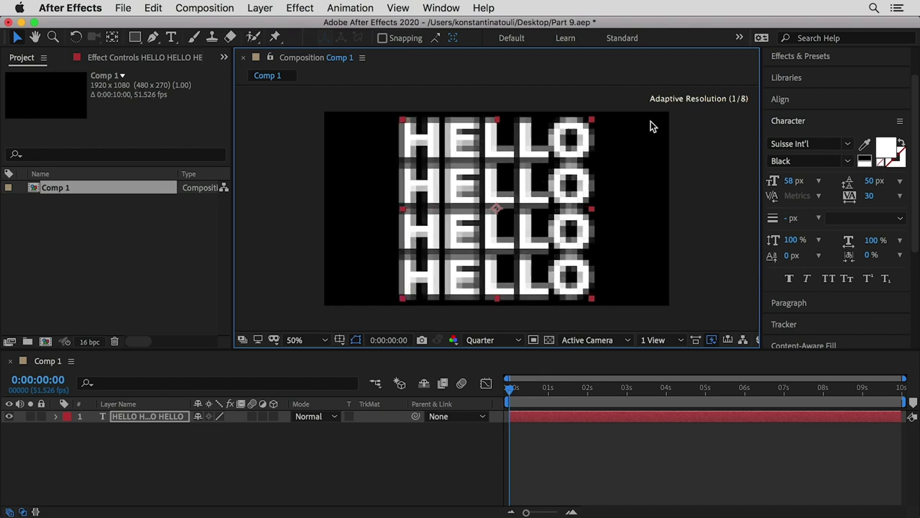
right_click(133, 415)
left_click(185, 495)
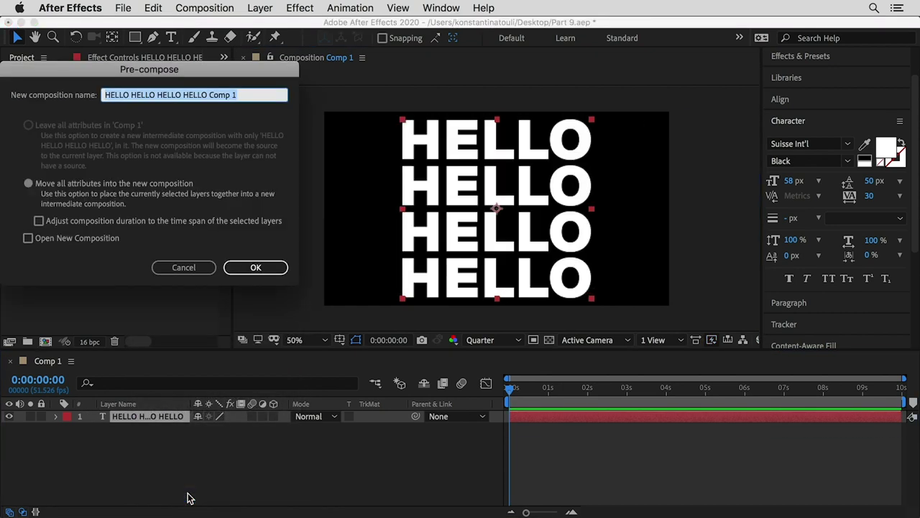
type("part 9")
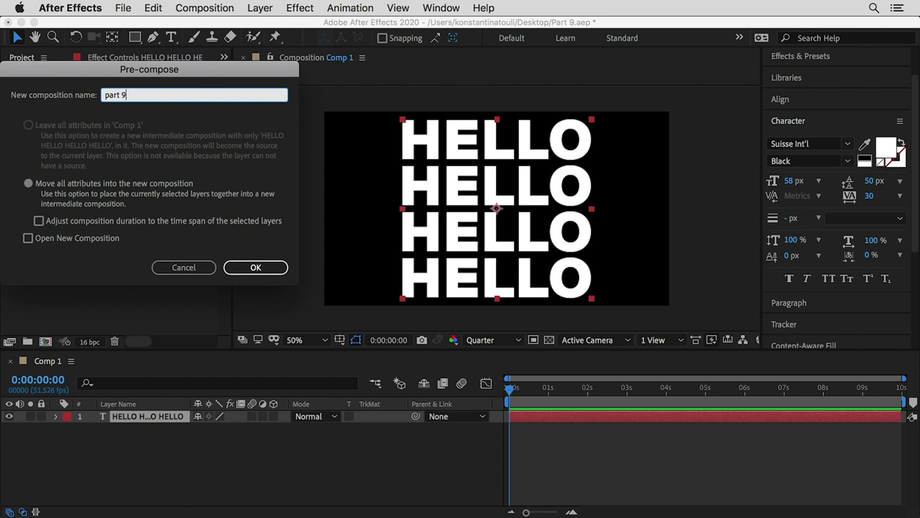
key("Return")
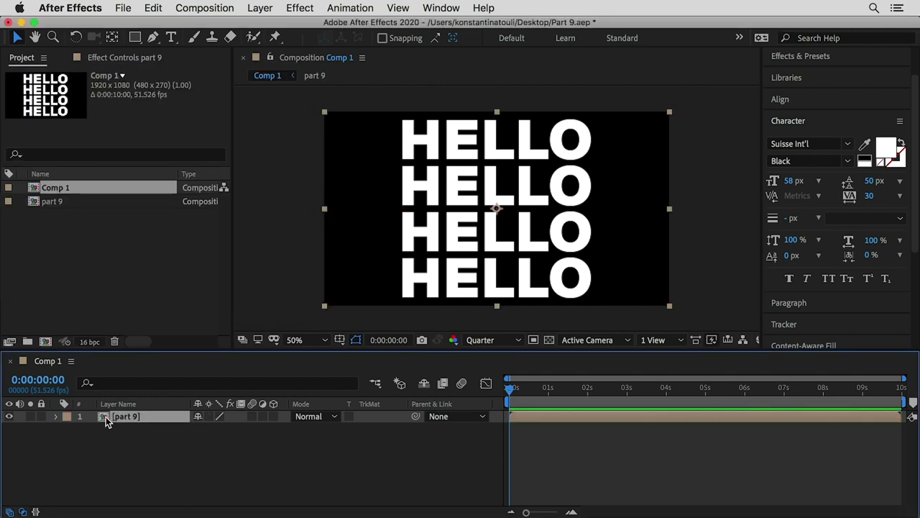
- Open the part 9 pre-composition and set its width to 1080 px
double_click(106, 418)
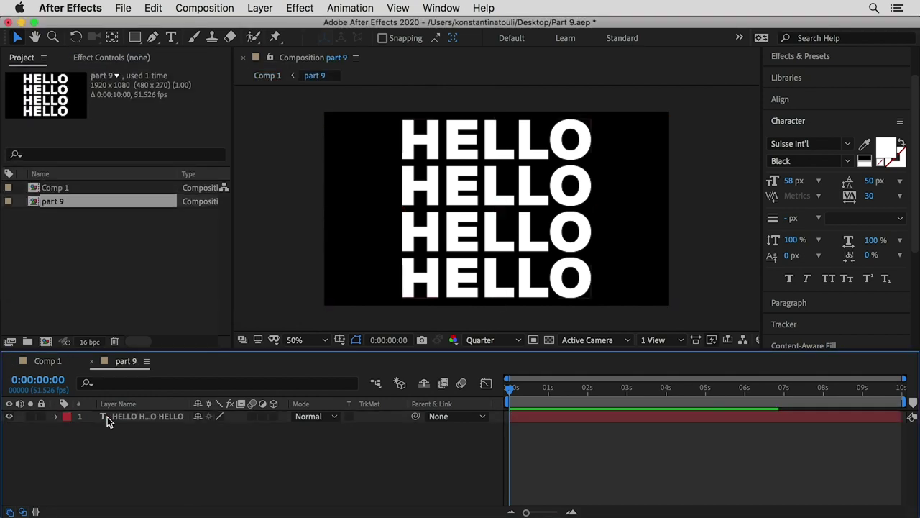
left_click(614, 213)
key("super+k")
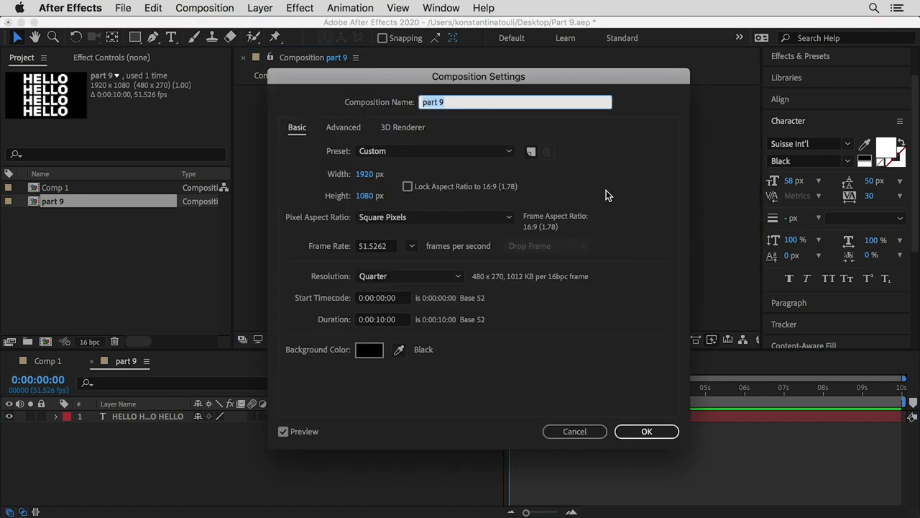
left_click(366, 174)
type("1080")
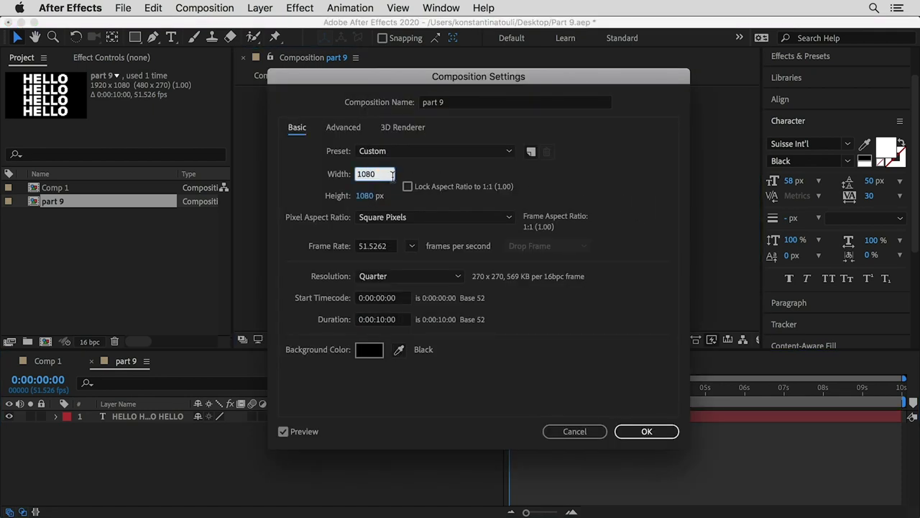
key("Return")
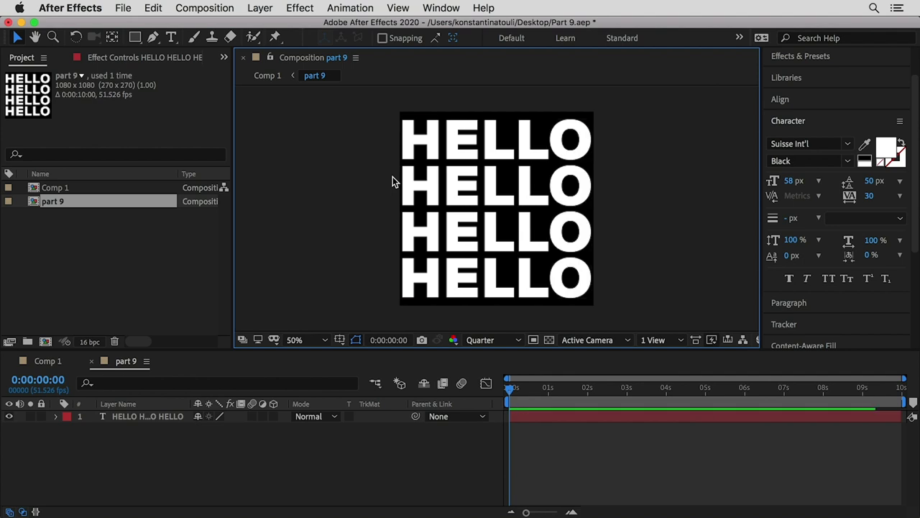
- Widen the part 9 composition to 1200 px to leave margins beside the text
left_click(534, 194)
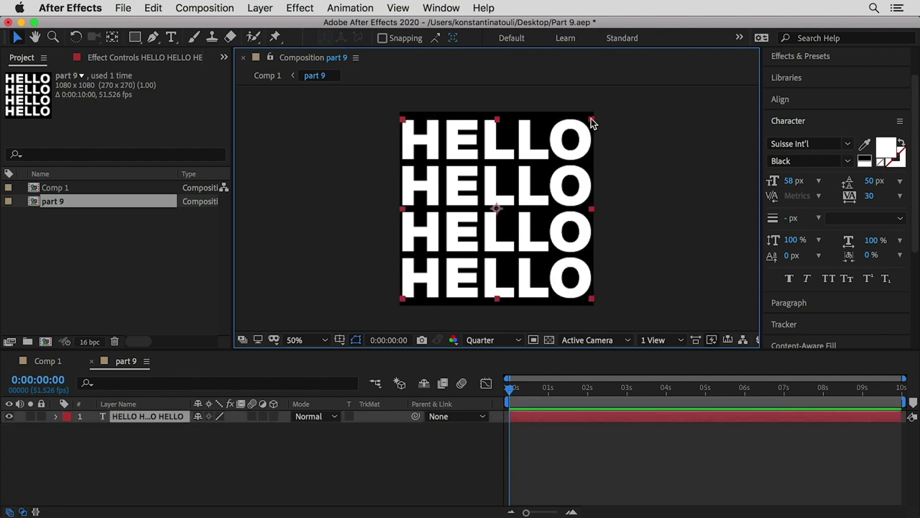
key("super+k")
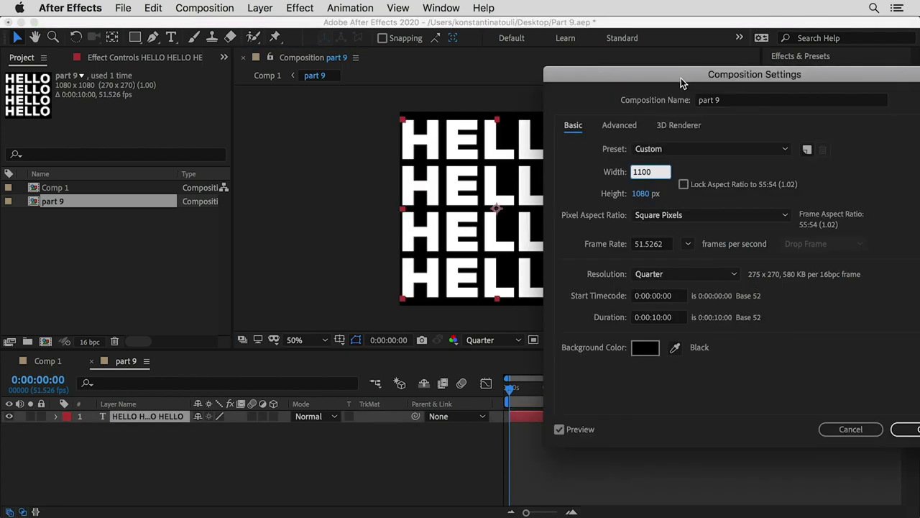
left_click_drag(680, 77, 719, 76)
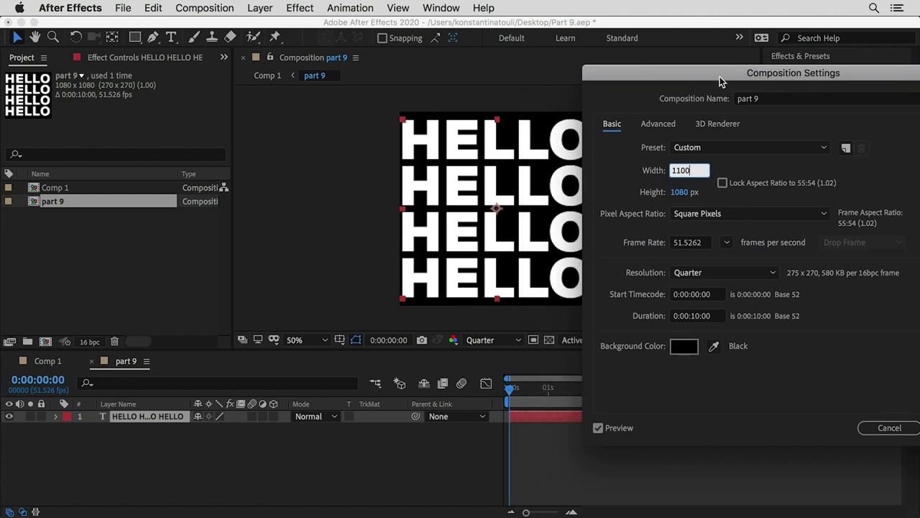
left_click(680, 191)
key("shift+Tab")
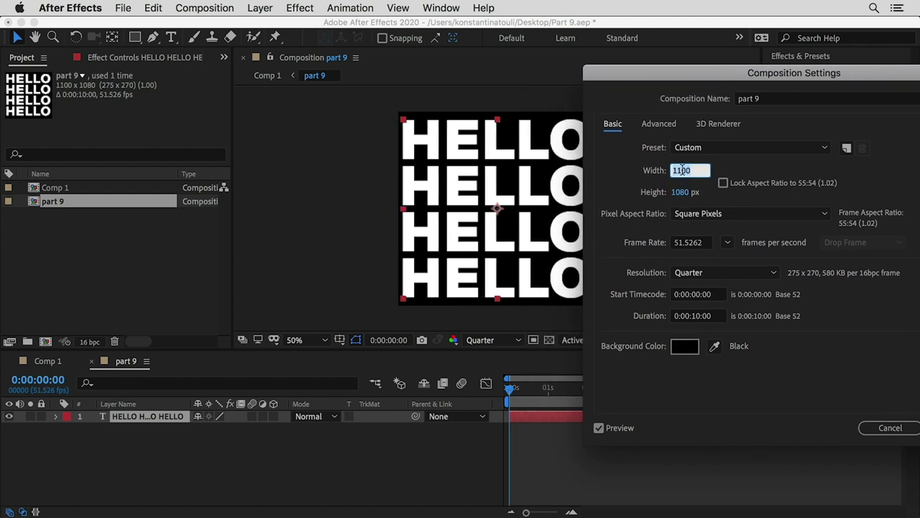
type("1200")
key("Return")
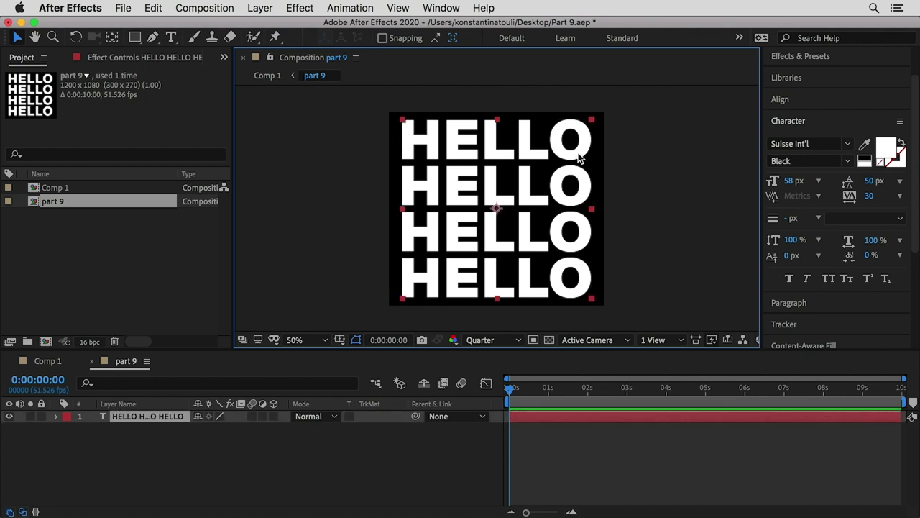
- Change the HELLO text's fill to black and draw a rectangle covering the whole frame on a new shape layer
left_click(866, 160)
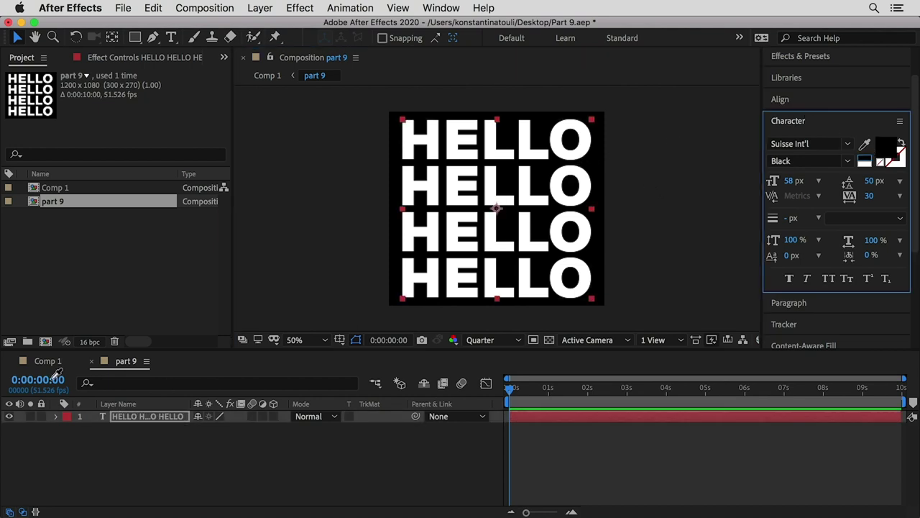
left_click(260, 8)
mouse_move(267, 24)
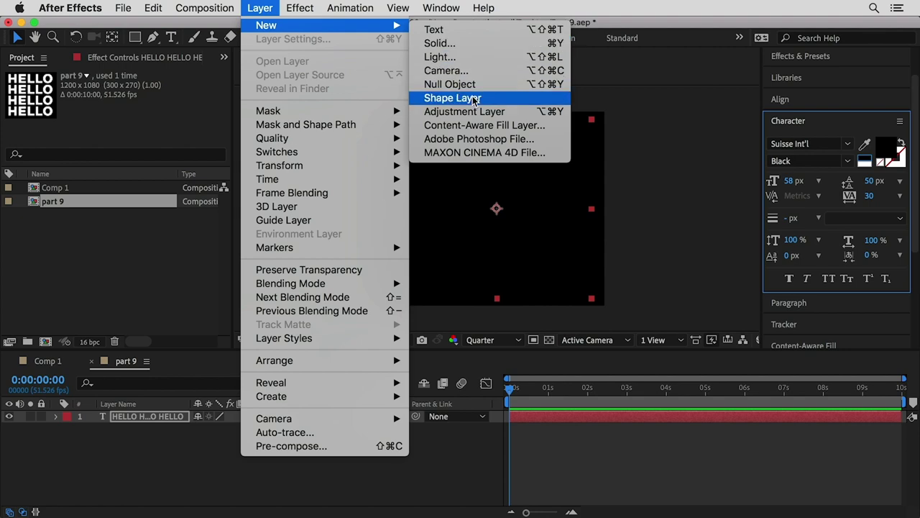
left_click(510, 92)
key("q")
left_click_drag(386, 108, 607, 310)
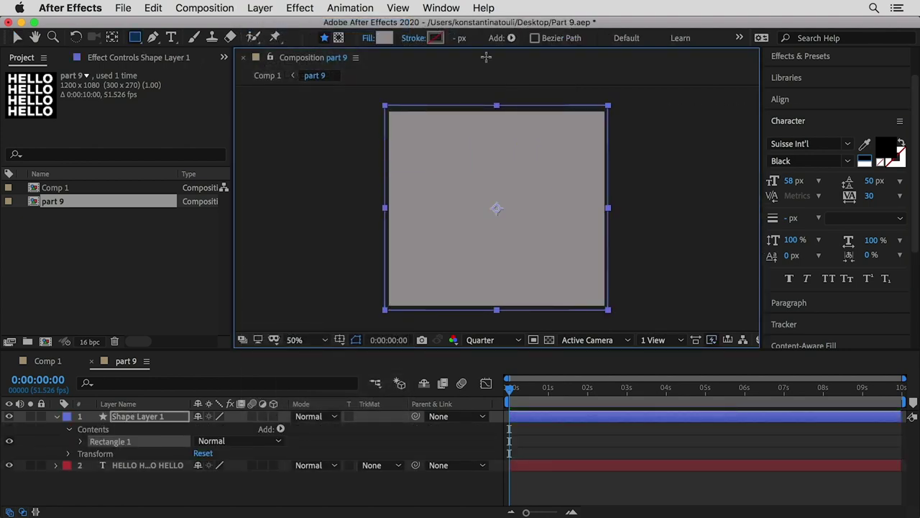
- Set the rectangle's fill to white FFFFFF and move its shape layer below the text layer
left_click(383, 38)
left_click_drag(491, 194, 468, 186)
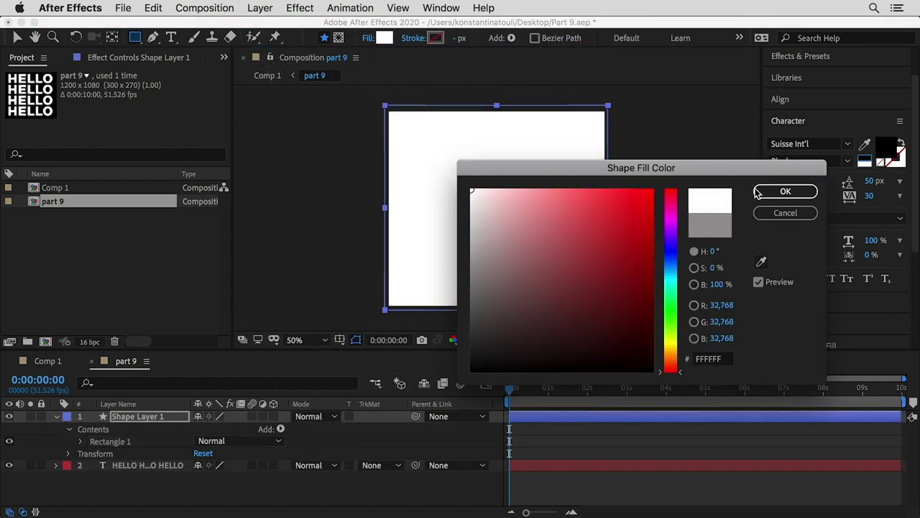
left_click(785, 191)
left_click(16, 37)
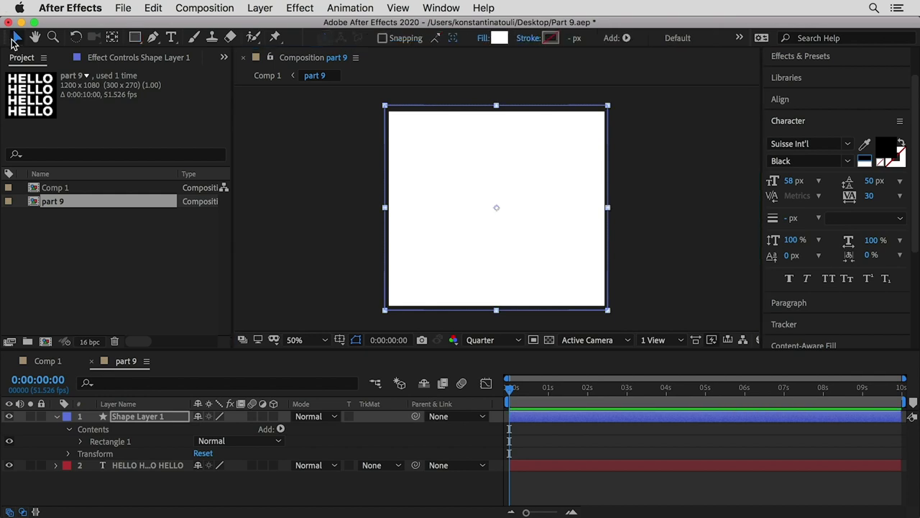
left_click(56, 416)
left_click_drag(123, 416, 140, 445)
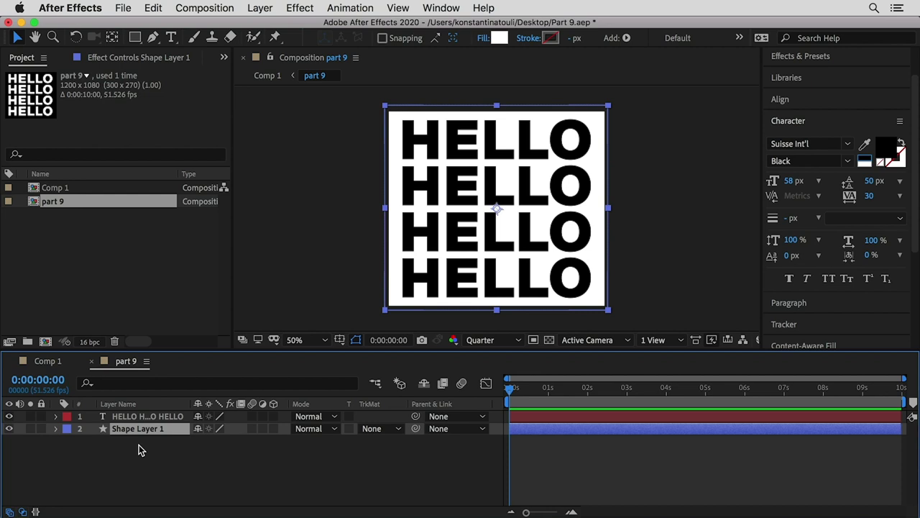
- Keyframe the HELLO text's Position at the start and again at 0:00:09:50
left_click(532, 416)
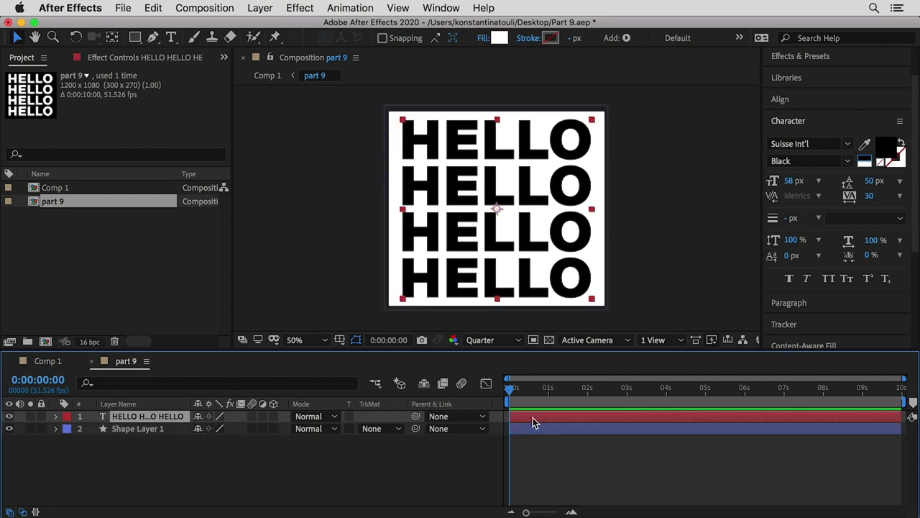
left_click(57, 417)
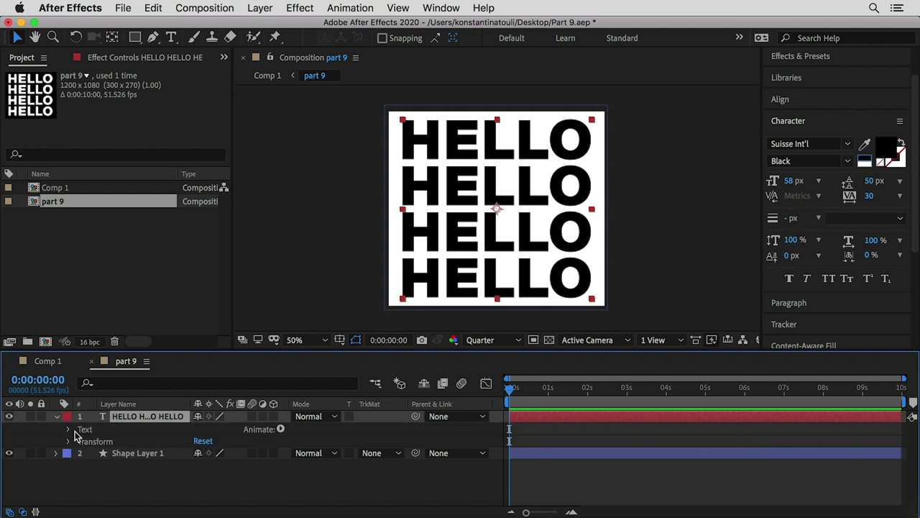
left_click(69, 440)
left_click(90, 464)
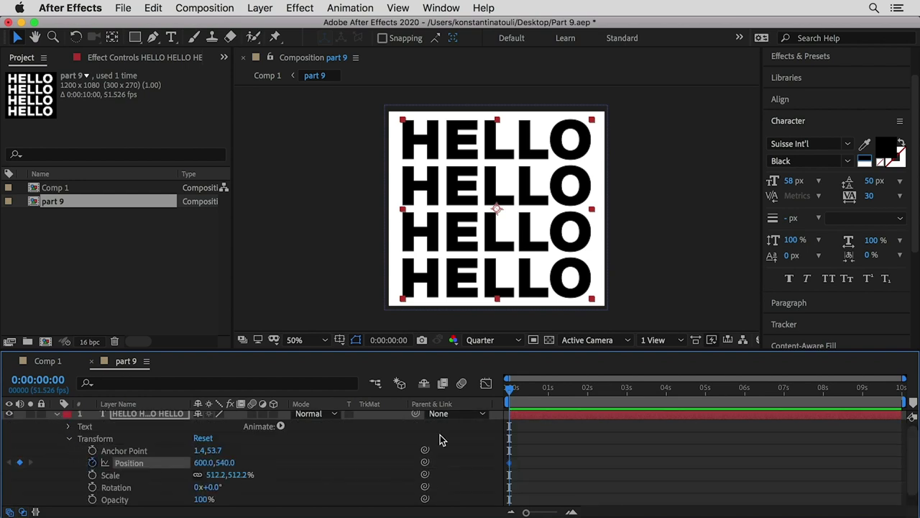
left_click_drag(680, 392, 913, 405)
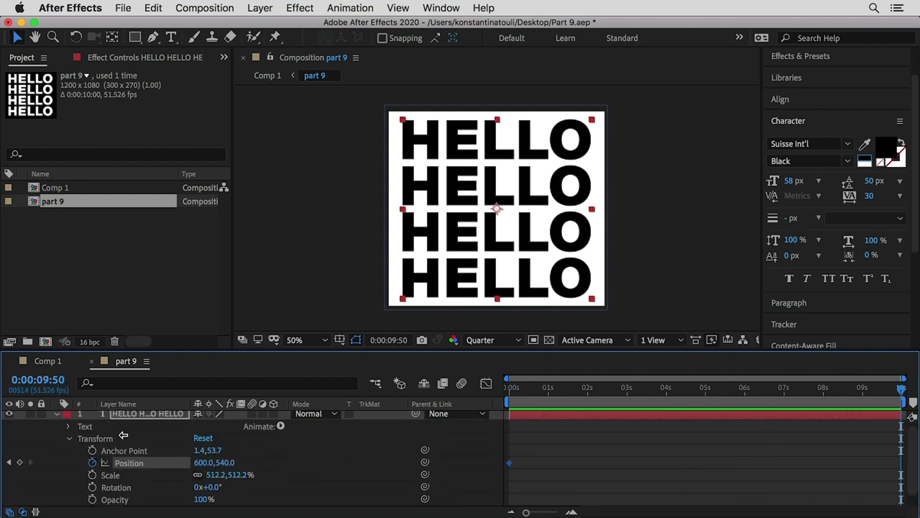
left_click(20, 462)
- Show the rulers, place a horizontal guide at the first HELLO line's top edge, and move the text straight up to 600, -496
key("super+r")
left_click_drag(374, 92, 380, 125)
left_click_drag(502, 214, 505, 101)
left_click_drag(523, 184, 529, 117)
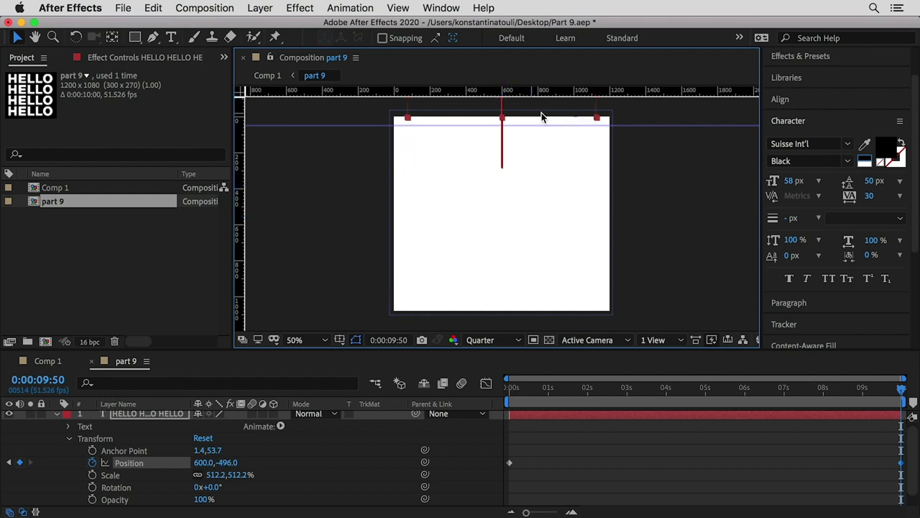
- Add four more HELLO lines below the existing text and align the block to the guide at Position 600, -484
double_click(544, 116)
key("BackSpace")
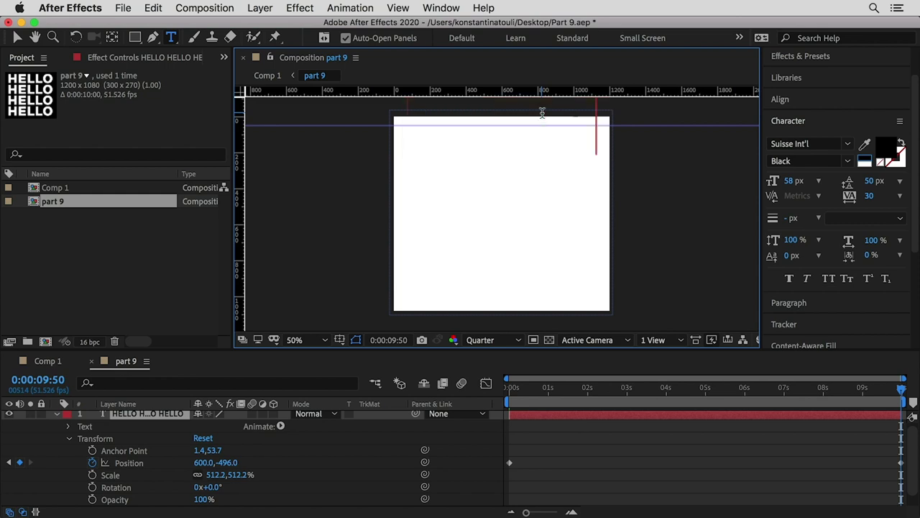
key("super+z")
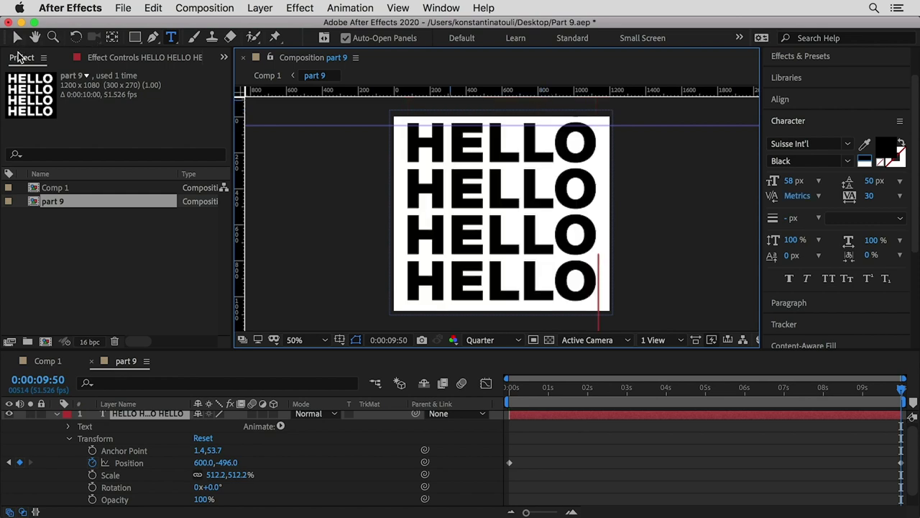
key("Escape")
left_click_drag(538, 253, 539, 255)
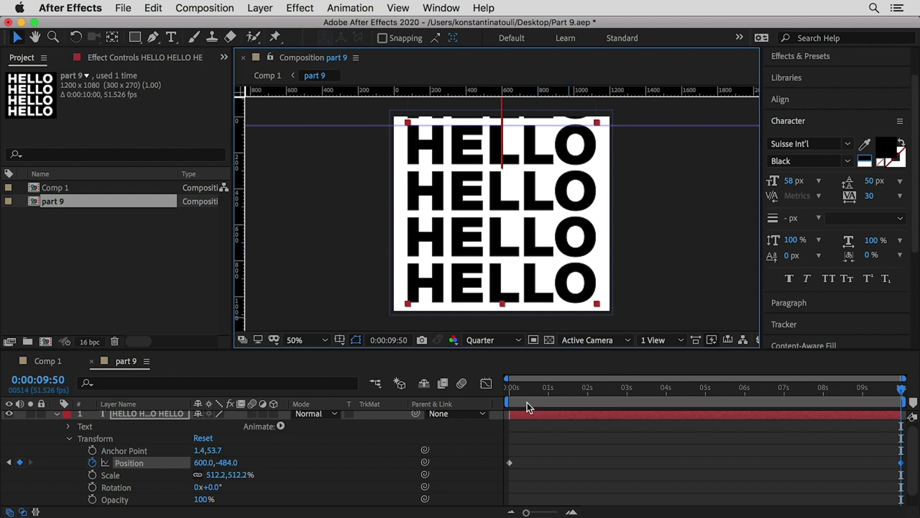
- Preview the scrolling HELLO text and show only its Position property in the timeline
key("space")
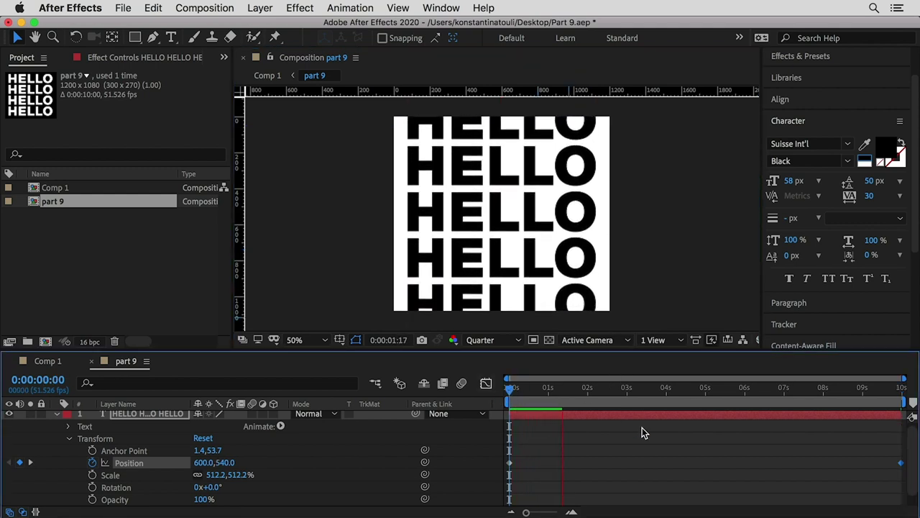
key("space")
key("p")
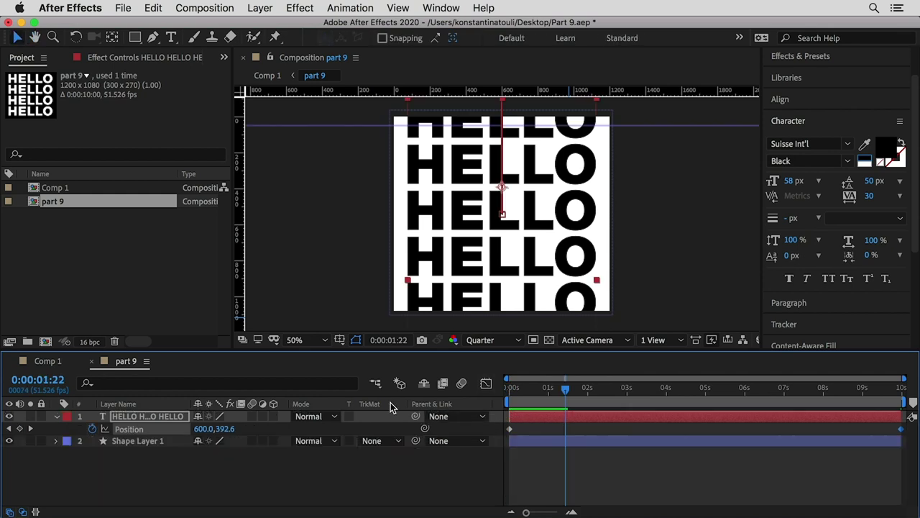
- Apply the Mesh Warp effect to the part 9 layer in Comp 1
left_click(53, 363)
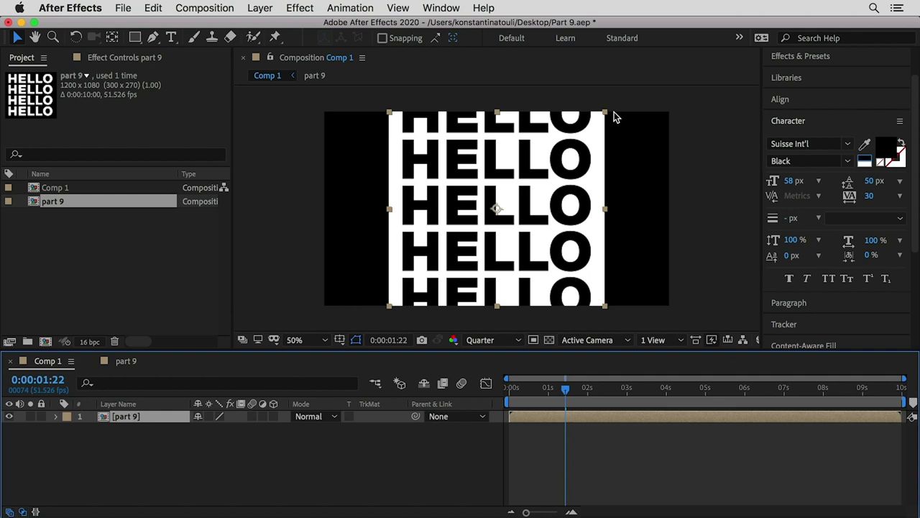
left_click(798, 57)
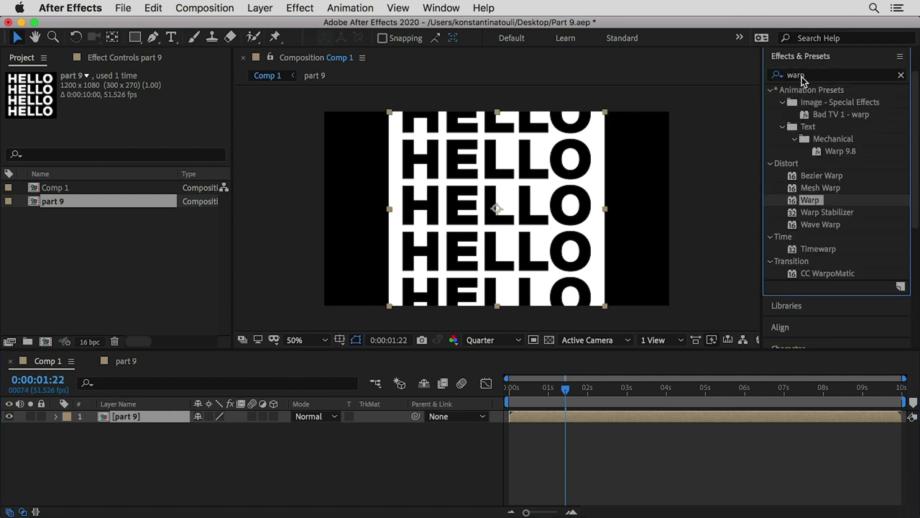
left_click(834, 191)
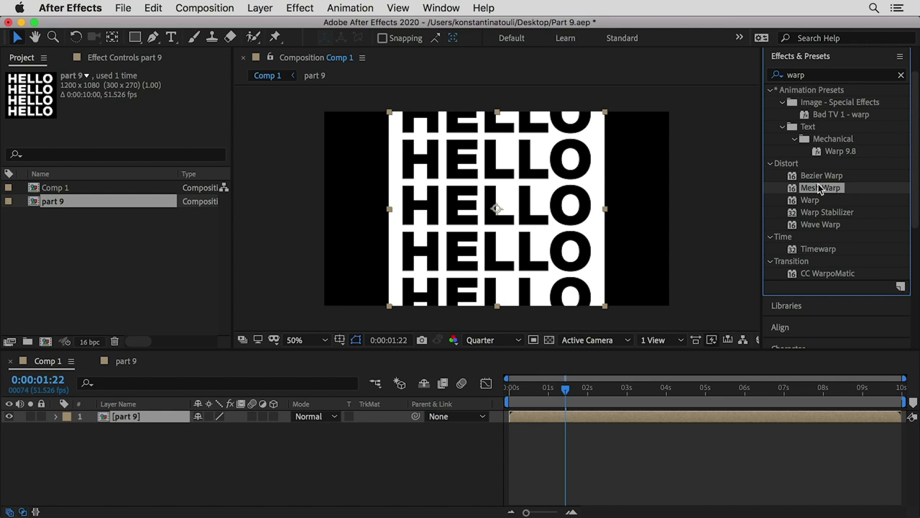
left_click_drag(821, 188, 547, 194)
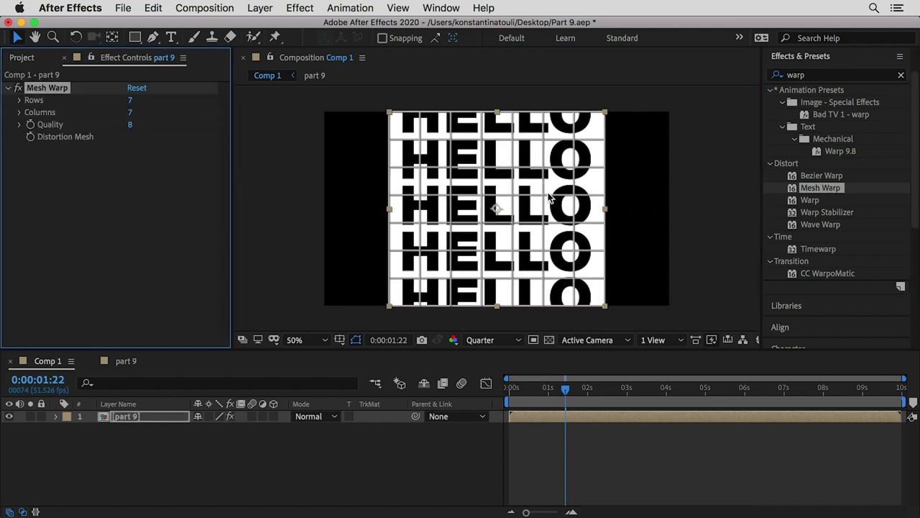
- Return to the first frame and set the Mesh Warp grid to 4 rows and 1 column
left_click_drag(519, 387, 495, 398)
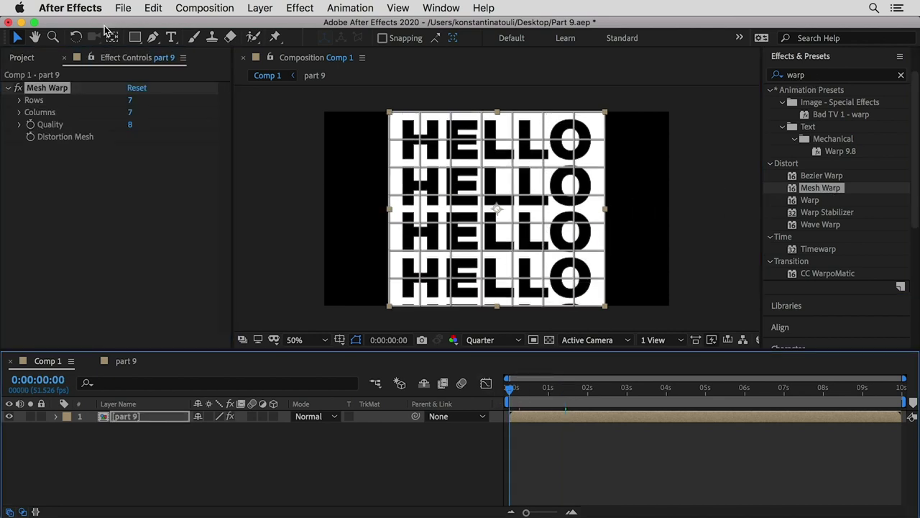
left_click(133, 102)
left_click(132, 100)
type("1")
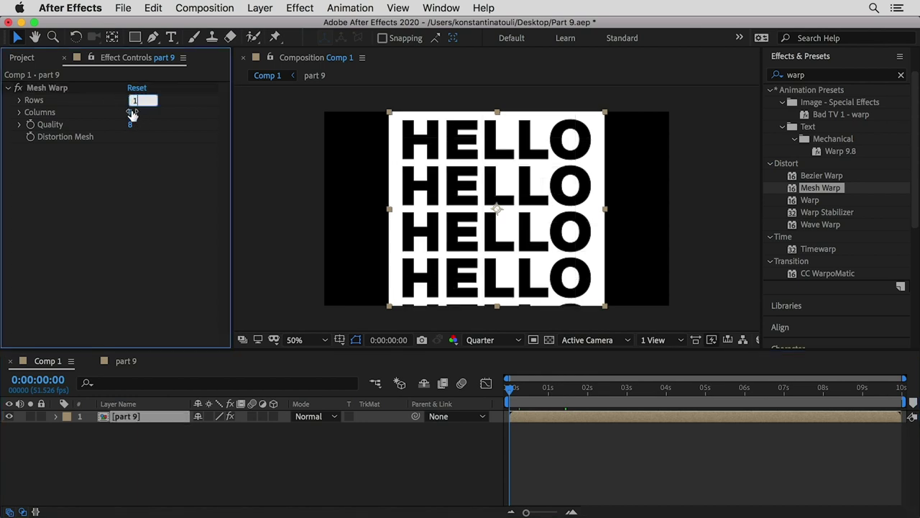
key("Tab")
type("1")
left_click(133, 101)
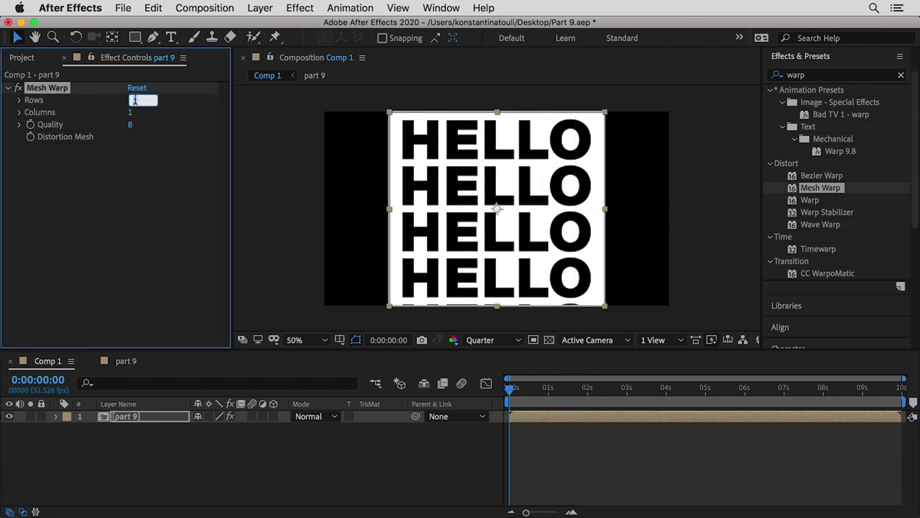
type("4")
key("Return")
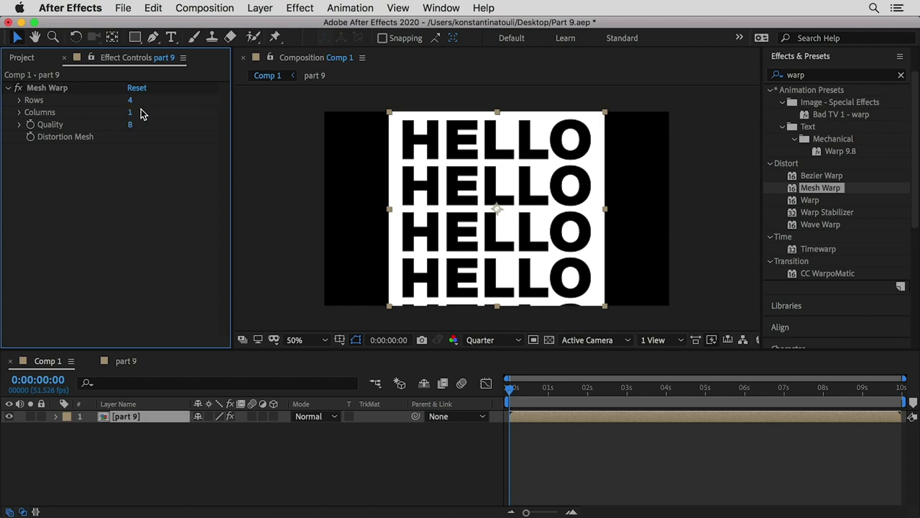
left_click_drag(131, 100, 151, 101)
left_click(129, 101)
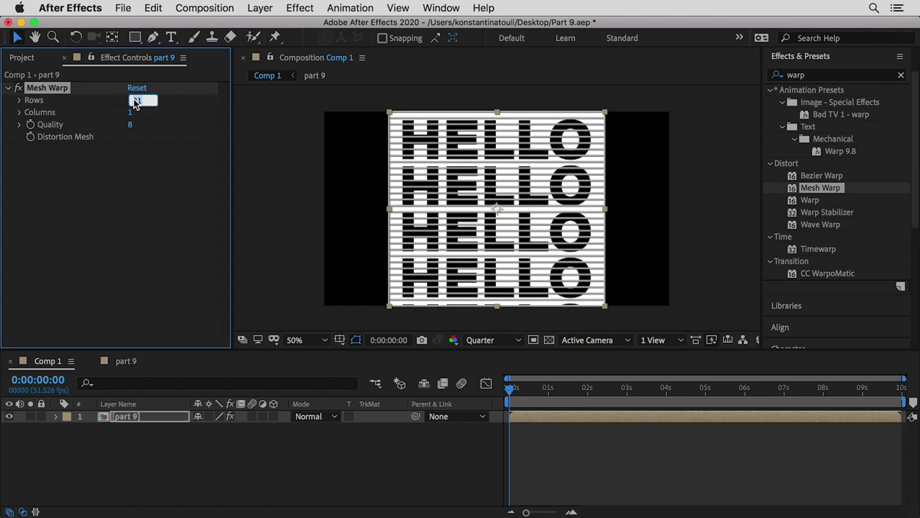
type("4")
left_click(131, 113)
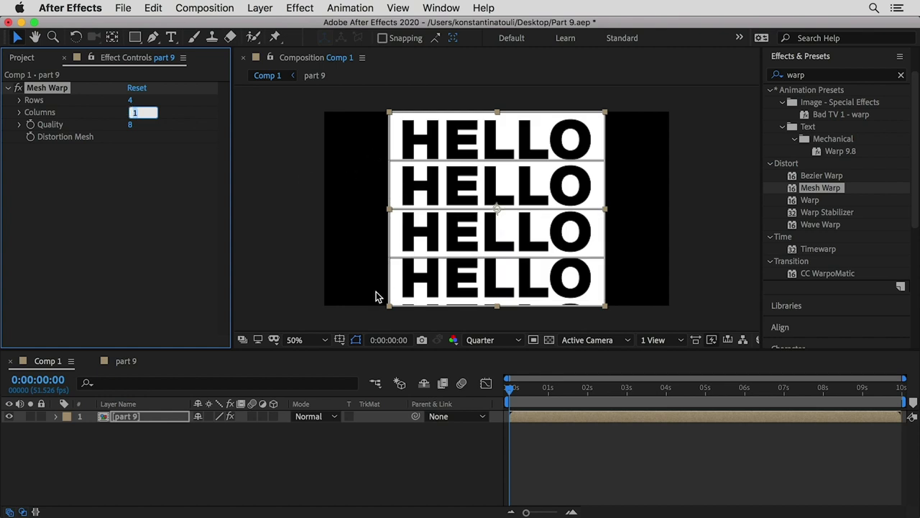
- Stretch the mesh's two bottom corner points horizontally outward to the composition's lower corners
left_click(393, 313)
left_click_drag(389, 306, 321, 305)
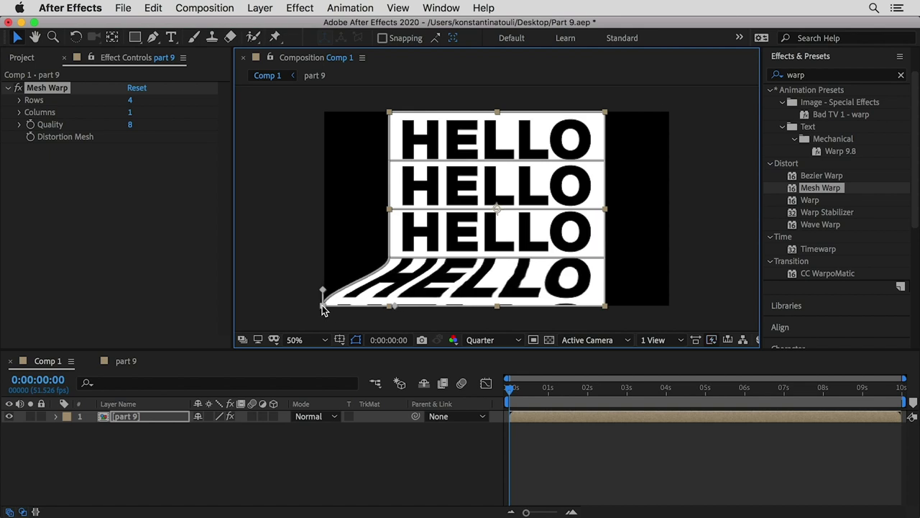
left_click_drag(605, 303, 670, 304)
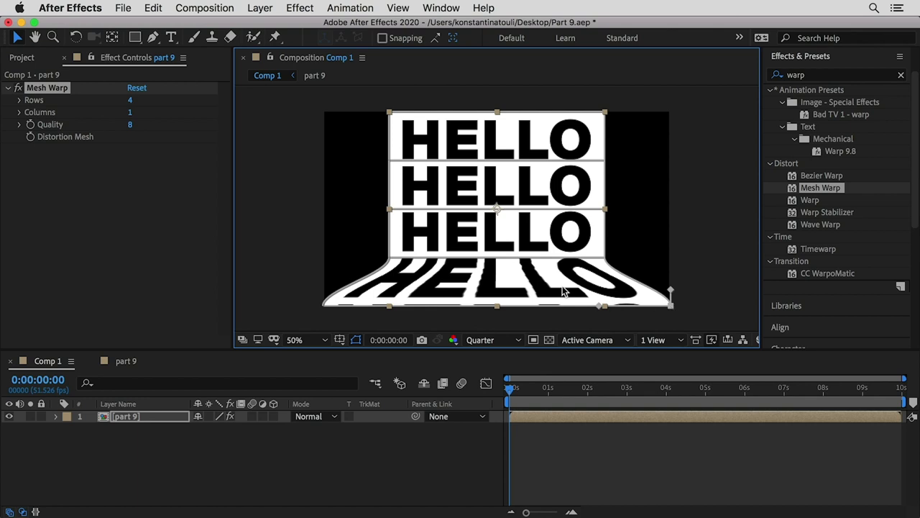
- Extend the vertical tangents of both bottom mesh corners upward to about the level of the lowest inner mesh line
left_click(323, 303)
left_click_drag(323, 302, 323, 255)
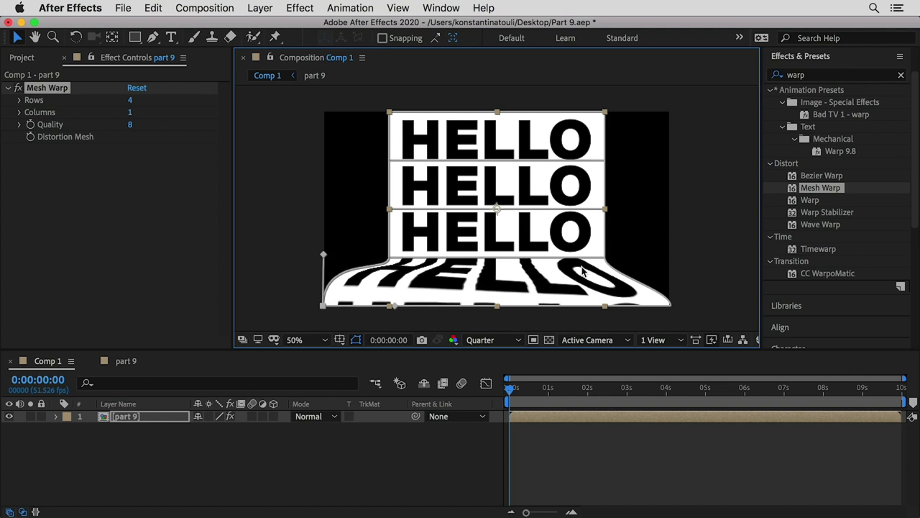
left_click(669, 304)
left_click_drag(670, 303, 670, 253)
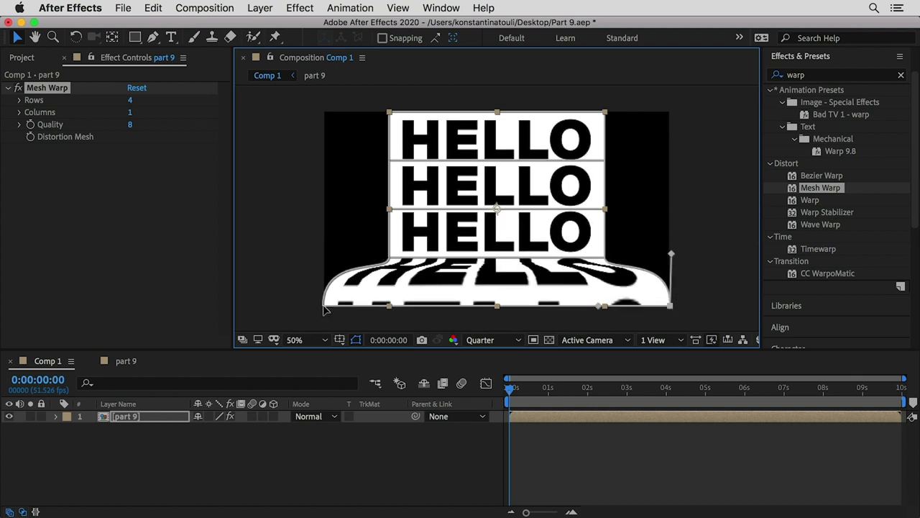
- Select both end points of the middle mesh line and shift them slightly down
left_click(390, 209)
left_click(605, 209)
left_click_drag(389, 210, 390, 219)
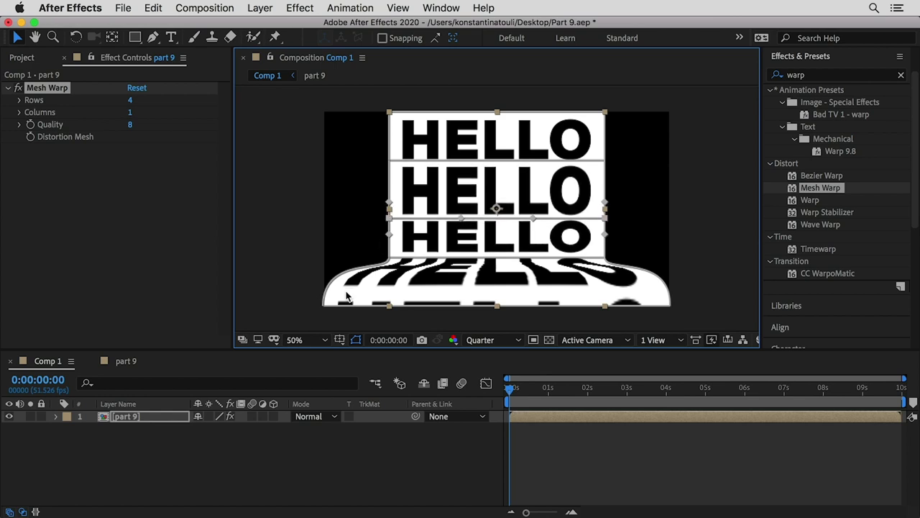
- Lengthen the vertical tangents of both bottom mesh corners slightly further upward and deselect the layer
left_click(324, 305)
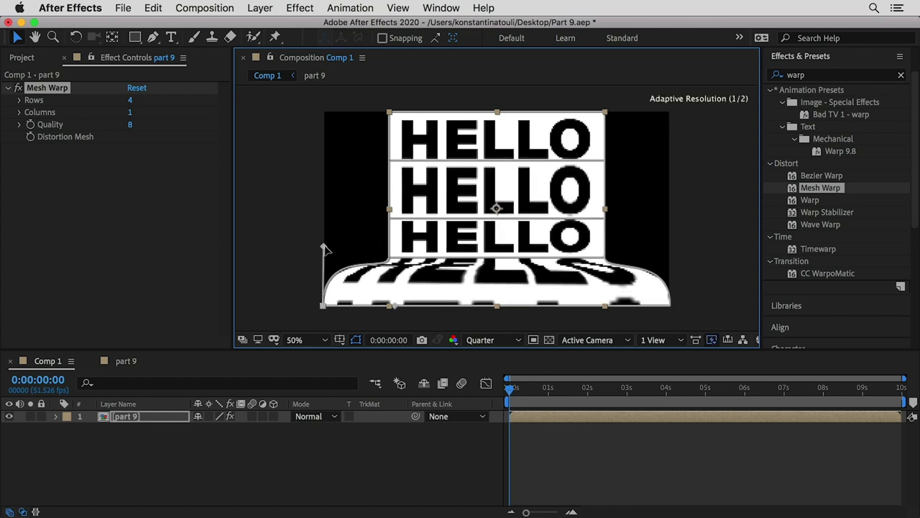
left_click(672, 284)
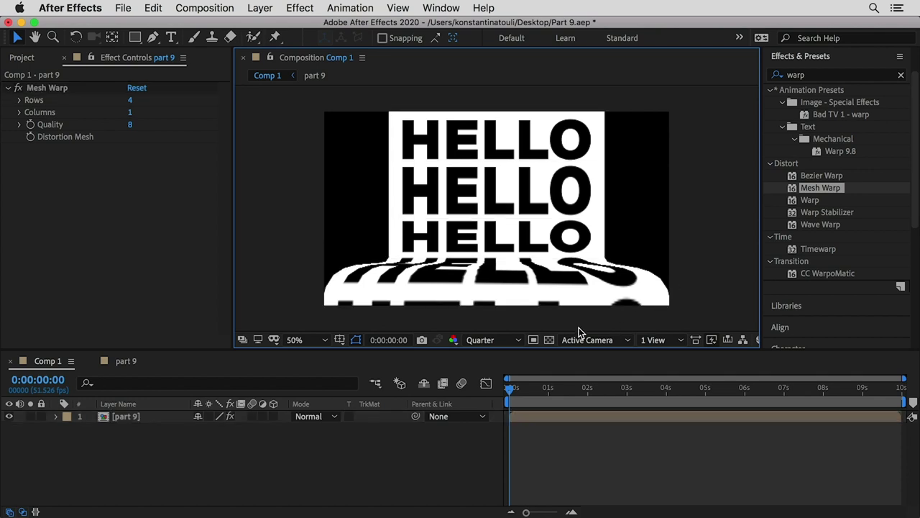
left_click(76, 86)
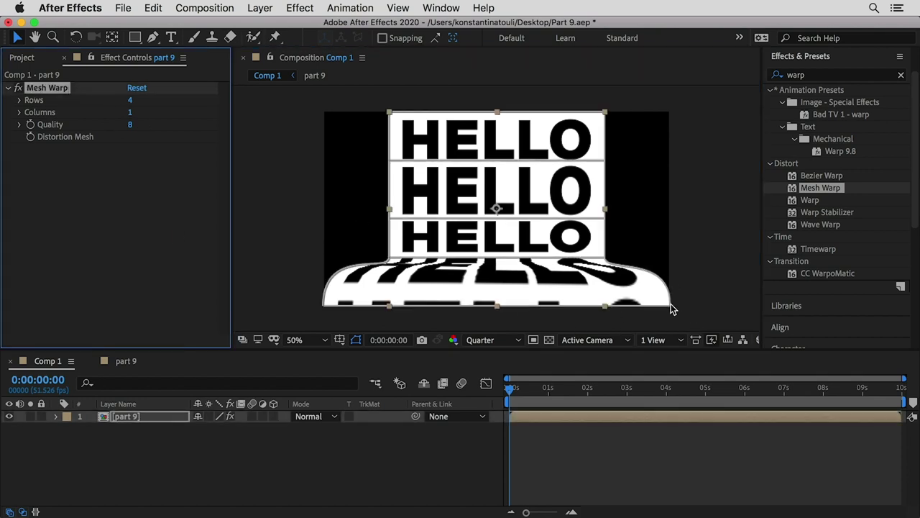
left_click_drag(670, 304, 672, 247)
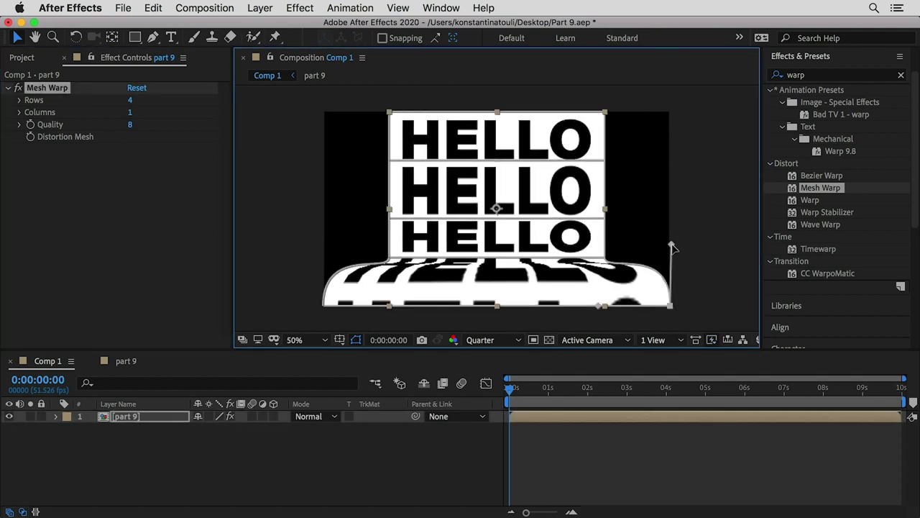
left_click(715, 275)
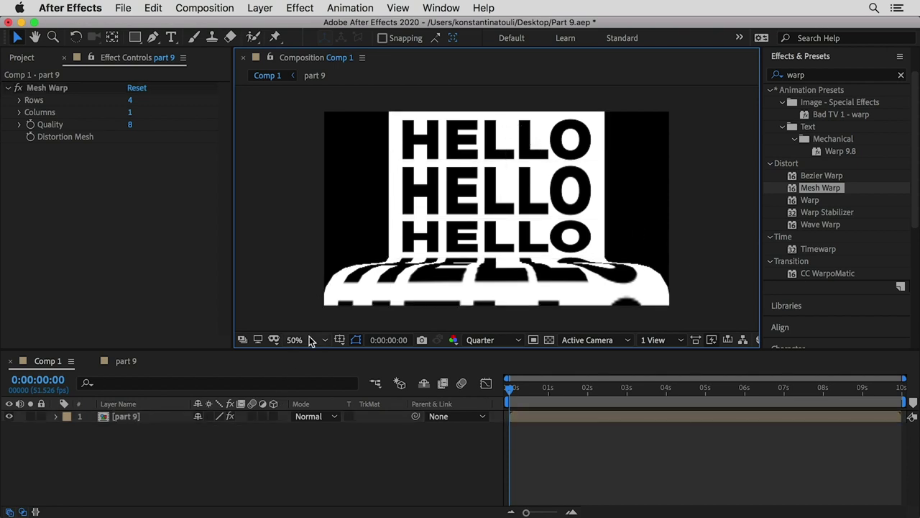
- Preview the warped HELLO scroll in Comp 1 from the first frame
left_click(507, 392)
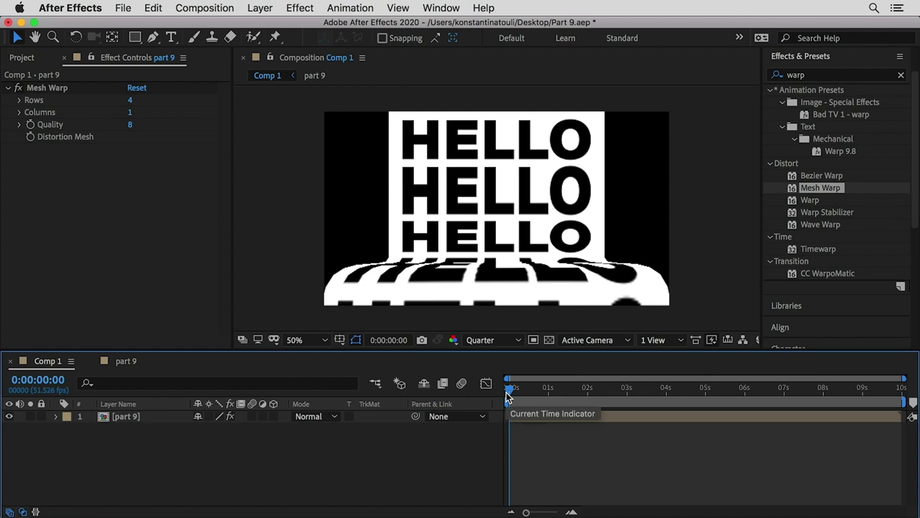
key("space")
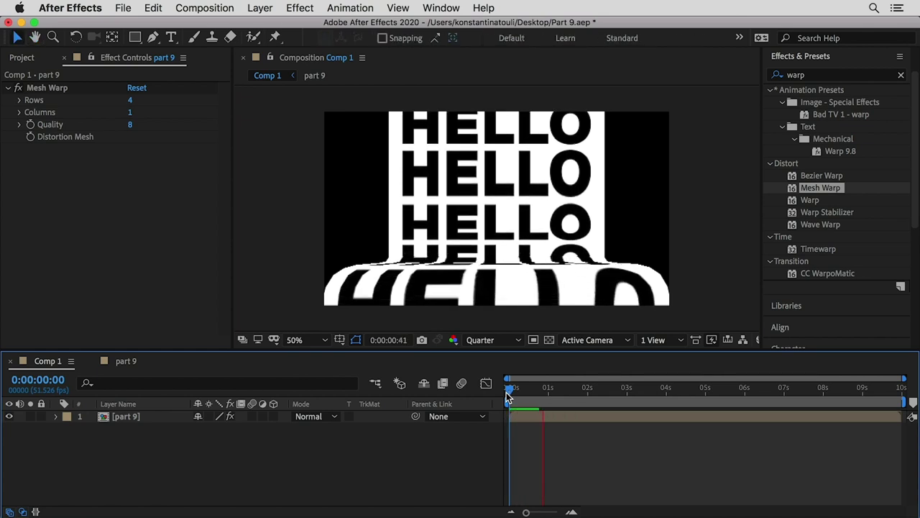
key("space")
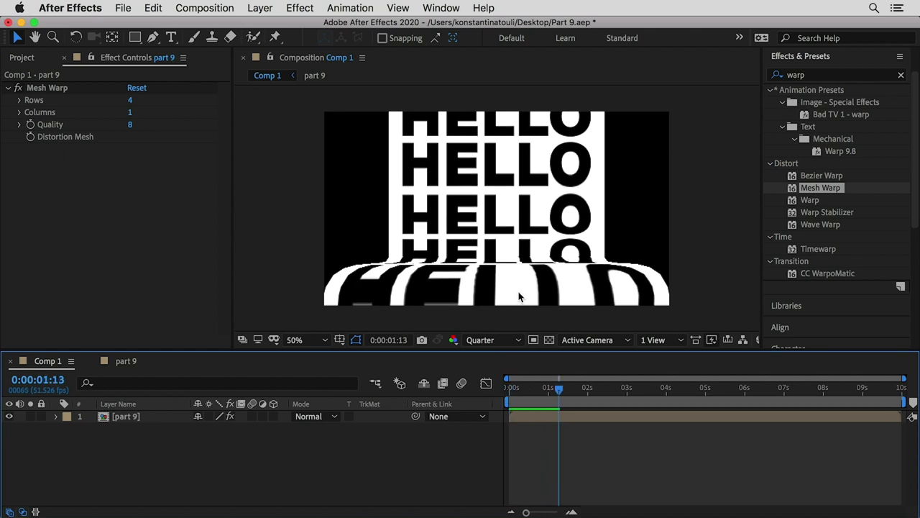
- Swap the first and last Position keyframes of the HELLO layer in part 9 to reverse its scroll, and preview Comp 1
left_click(126, 361)
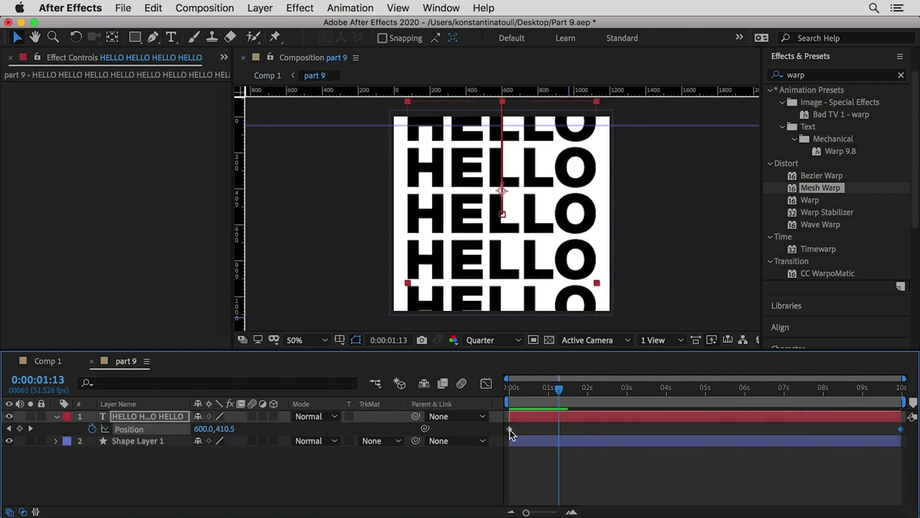
left_click_drag(510, 429, 777, 429)
left_click_drag(903, 430, 510, 437)
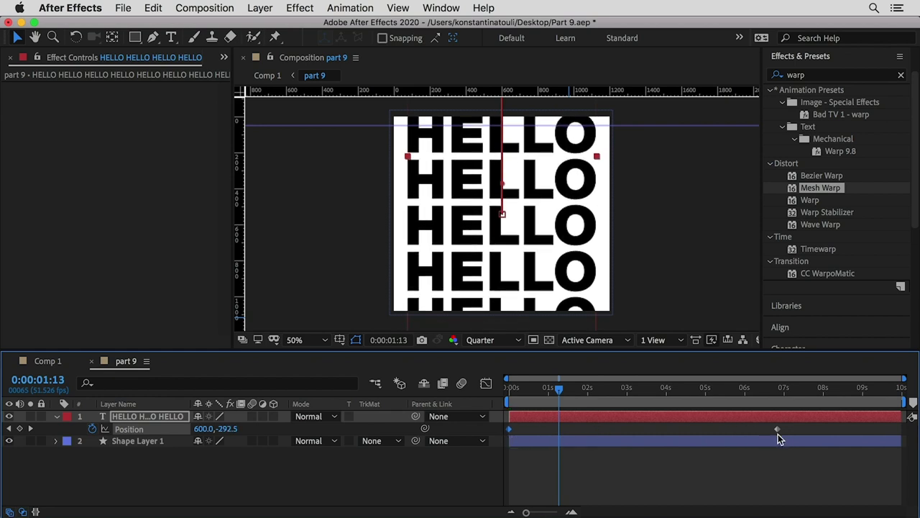
left_click_drag(779, 432, 903, 435)
left_click(47, 360)
key("space")
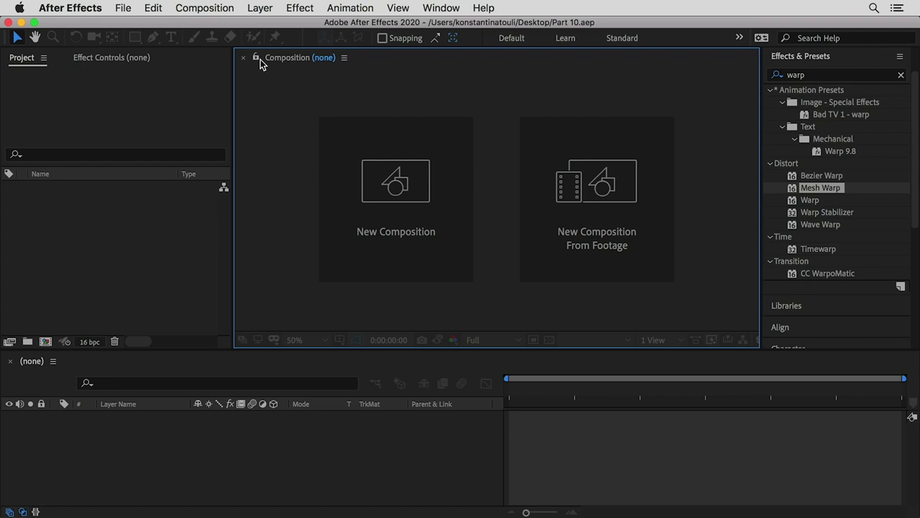
- Create a new 1920 x 1080 px composition named Comp 1 in the Part 10 project
left_click(202, 10)
left_click(202, 27)
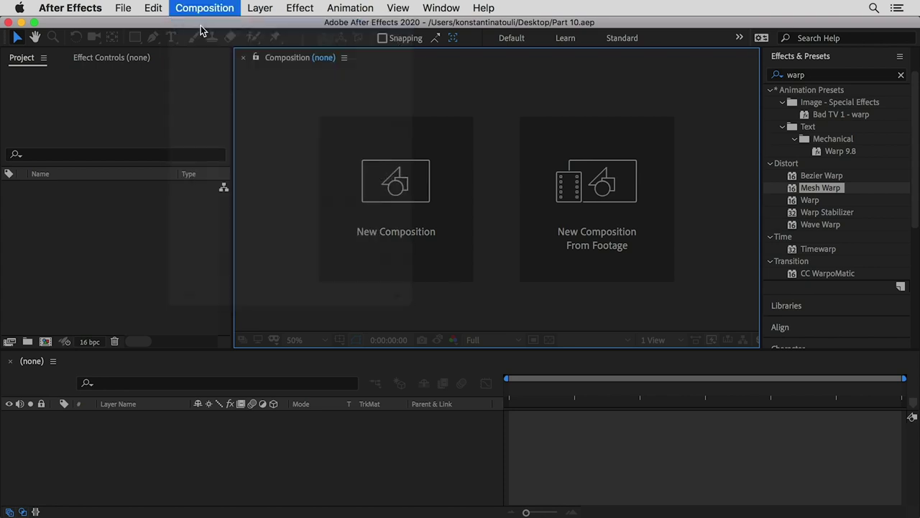
left_click_drag(733, 65, 438, 68)
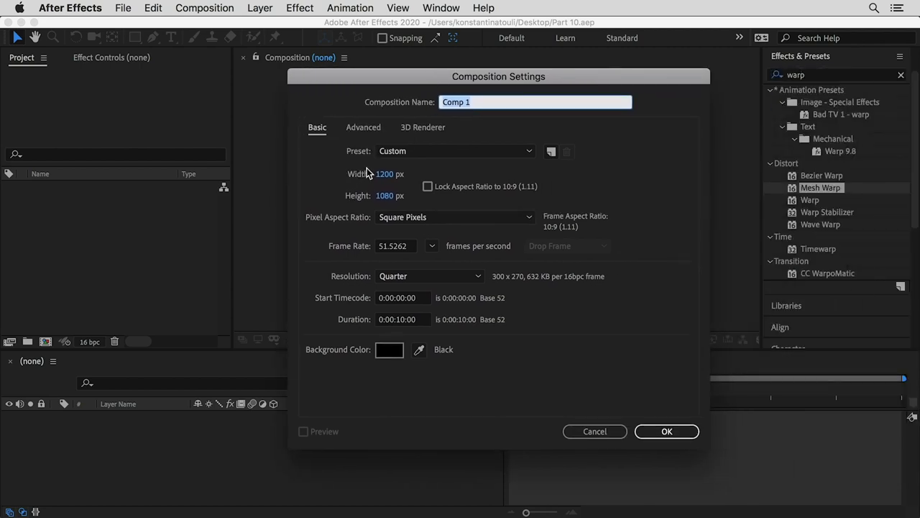
left_click(383, 174)
type("1920")
key("Return")
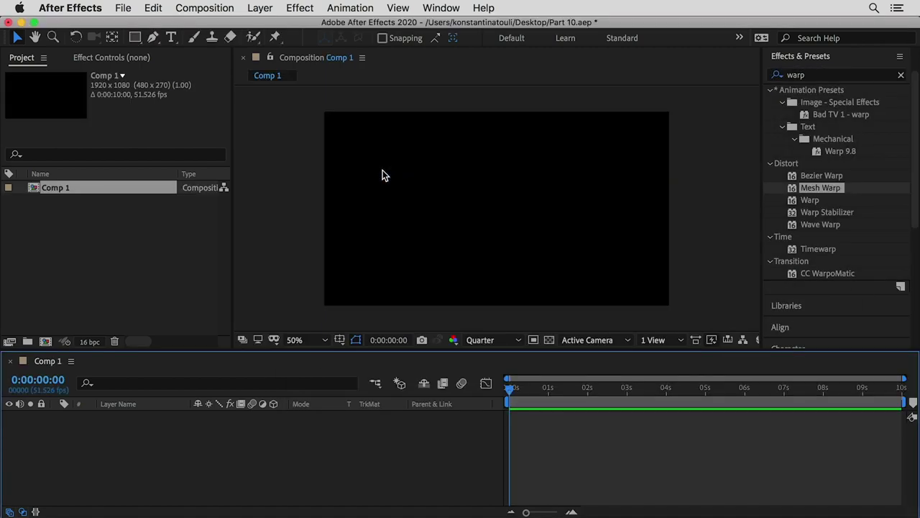
- Add a HELLO text layer in the upper-left area of the frame, copy the word and make its fill white
left_click(171, 38)
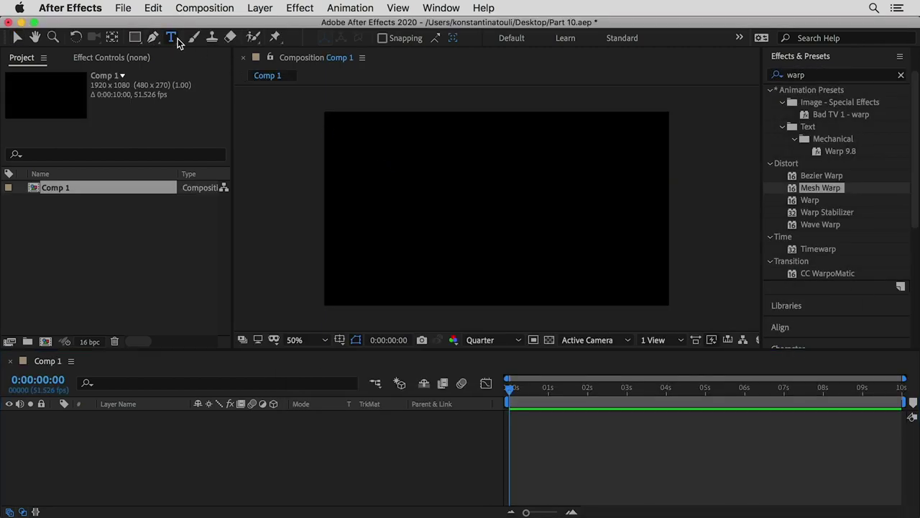
left_click(407, 163)
type("H")
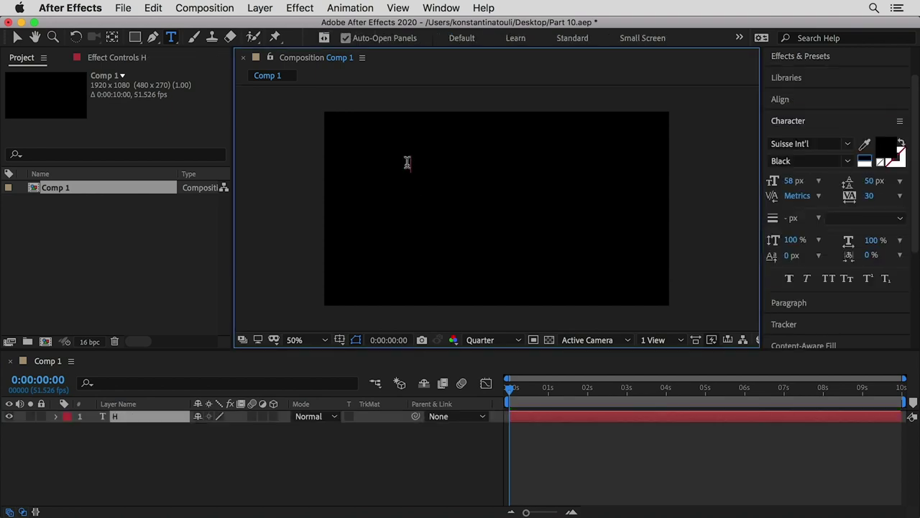
type("ELLO")
key("super+a")
key("super+c")
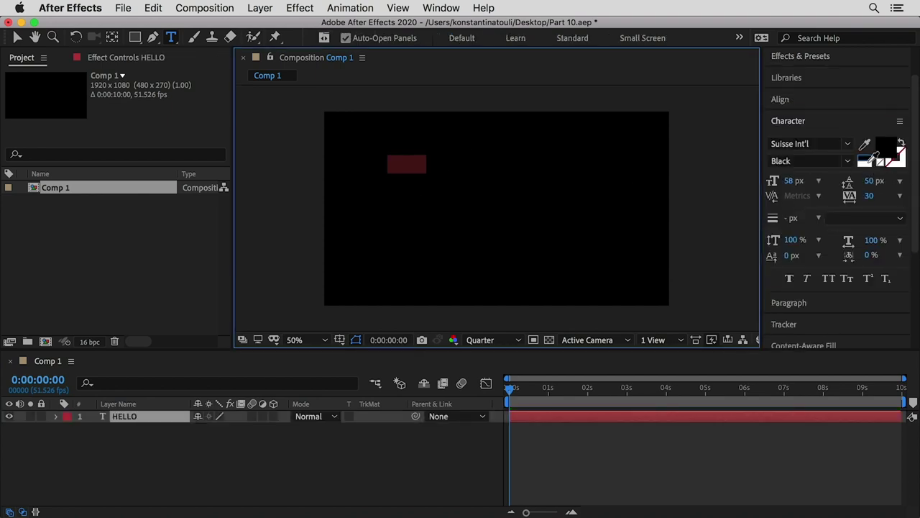
left_click(870, 159)
- Paste HELLO on two more lines below the first so the text layer holds three stacked lines
left_click(409, 161)
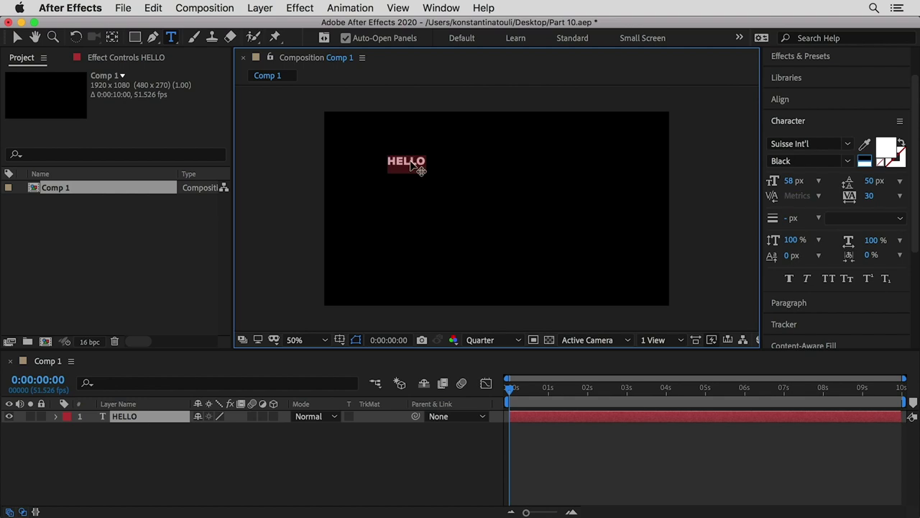
left_click(410, 161)
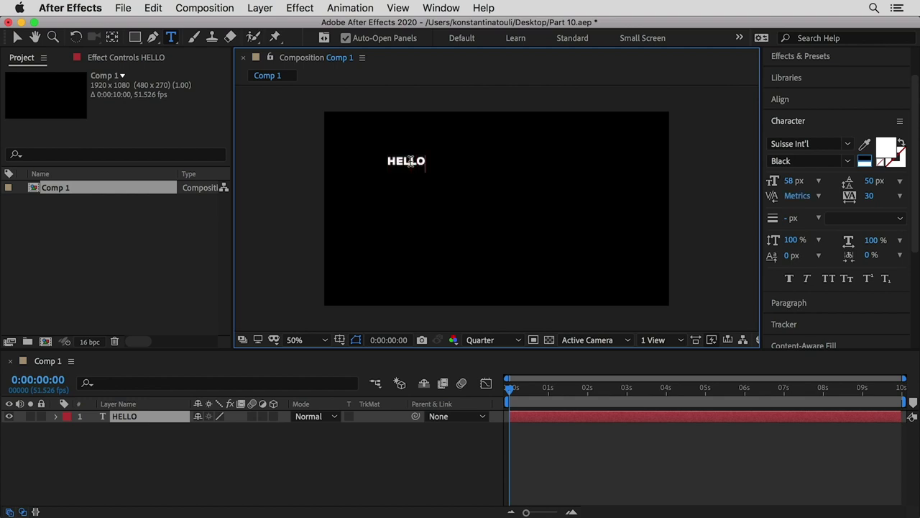
key("super+v")
key("Return")
key("super+v")
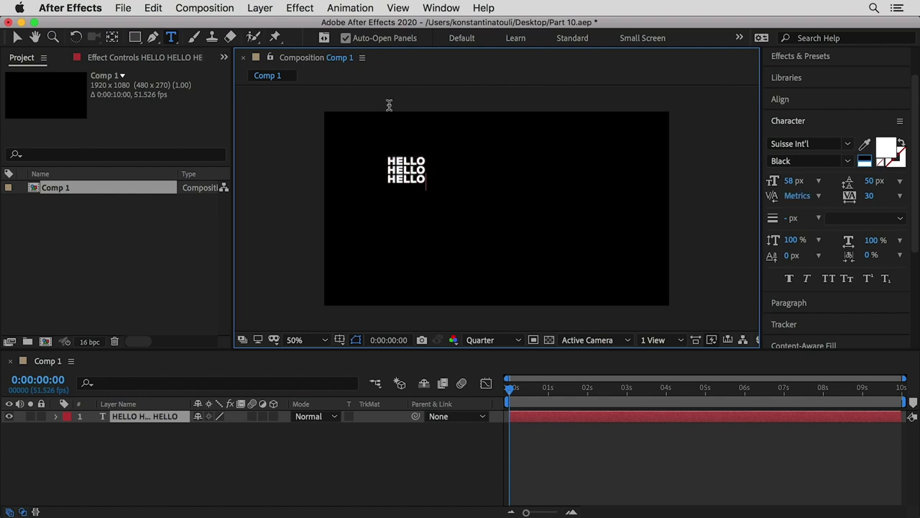
left_click(20, 37)
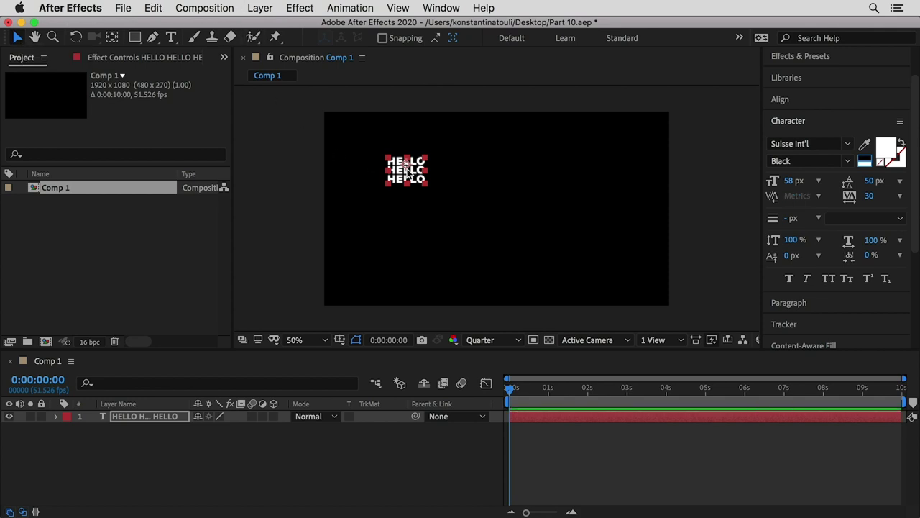
- Center the text layer's anchor point in its content and center the layer in the composition
right_click(407, 173)
mouse_move(493, 231)
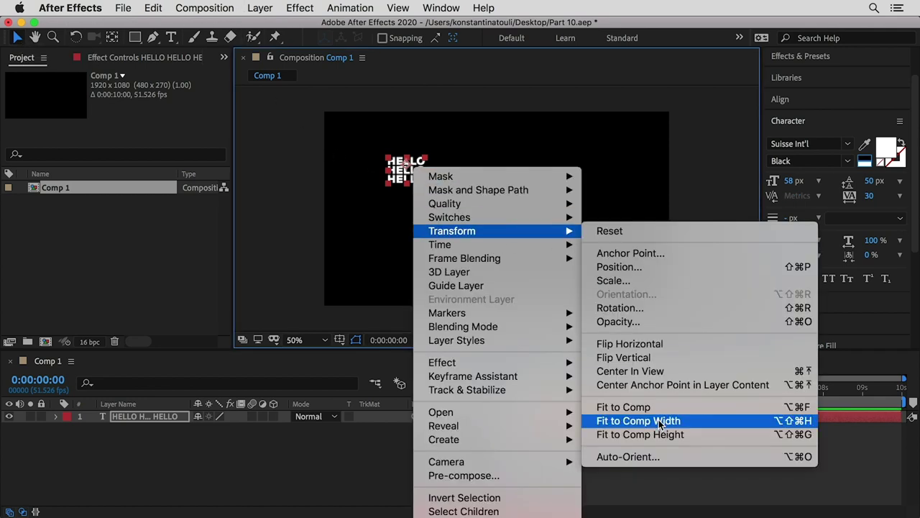
left_click(671, 388)
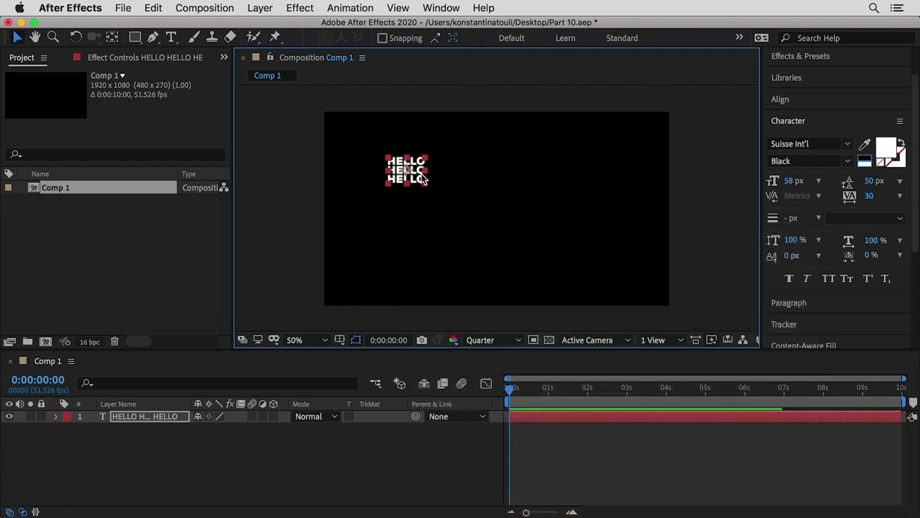
right_click(422, 177)
mouse_move(504, 242)
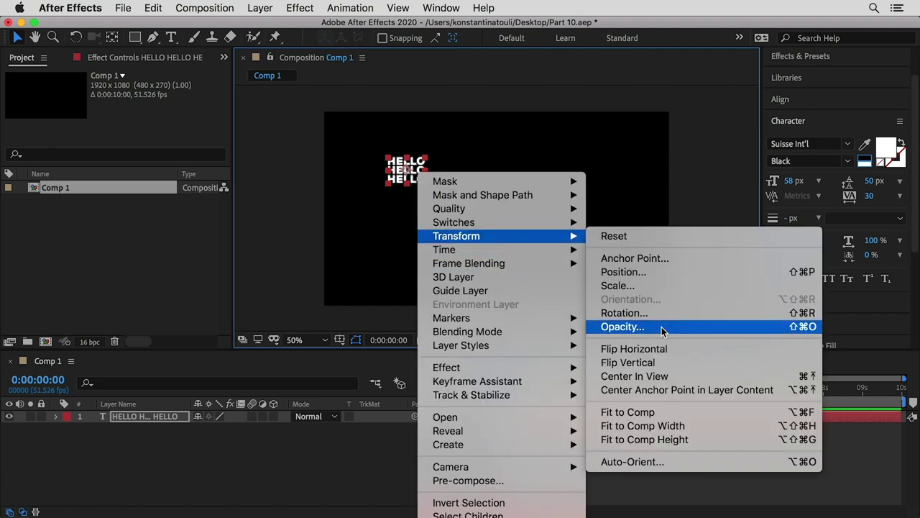
left_click(671, 374)
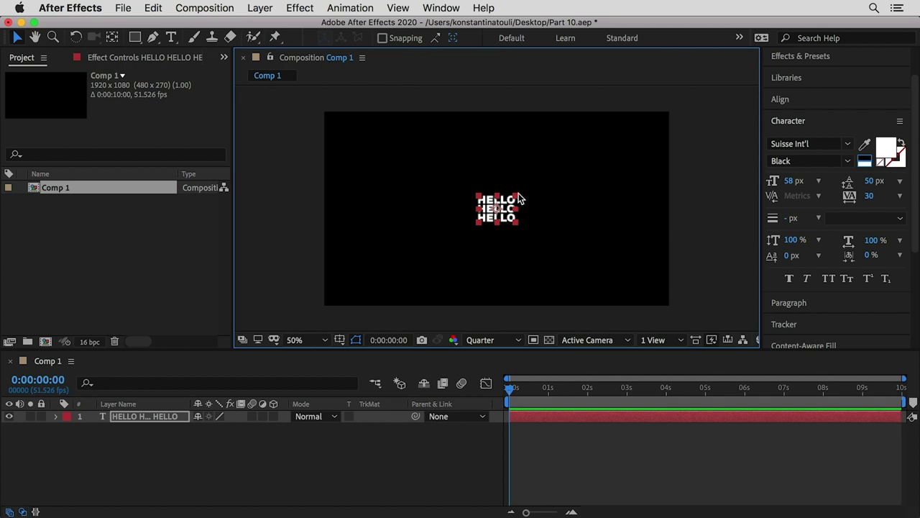
- Scale the text up proportionally to nearly the full frame height and pre-compose it as part 10
left_click_drag(517, 198, 680, 124)
right_click(163, 417)
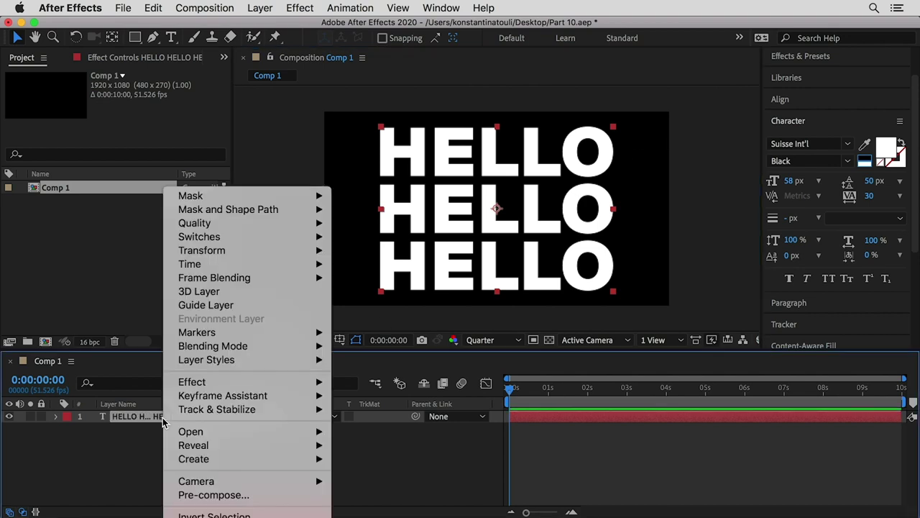
left_click(201, 494)
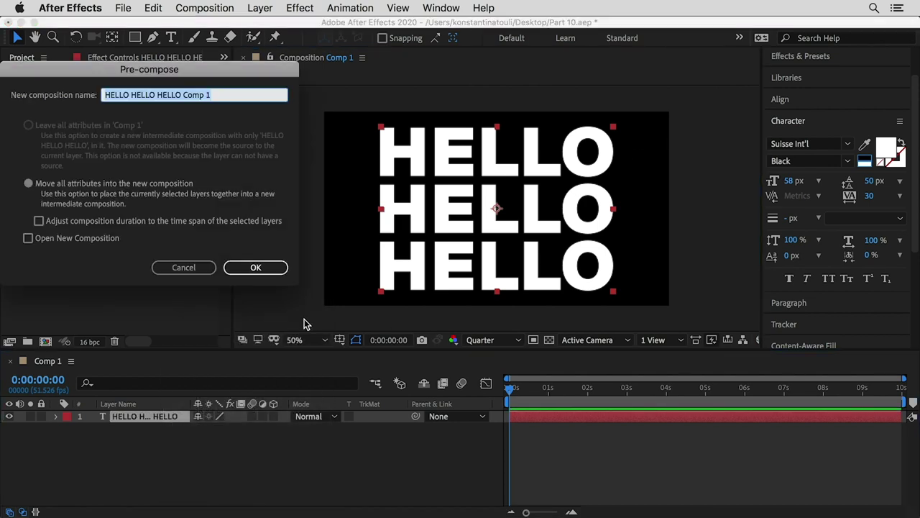
type("part 10")
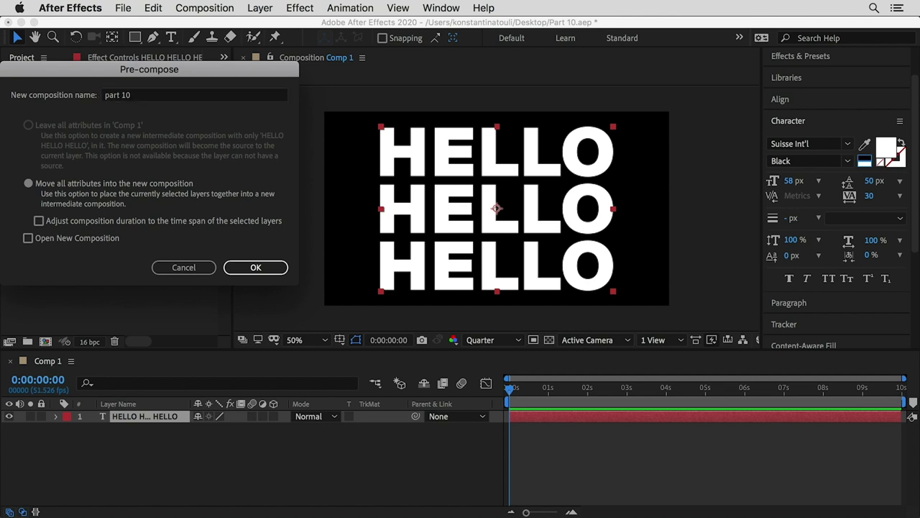
key("Return")
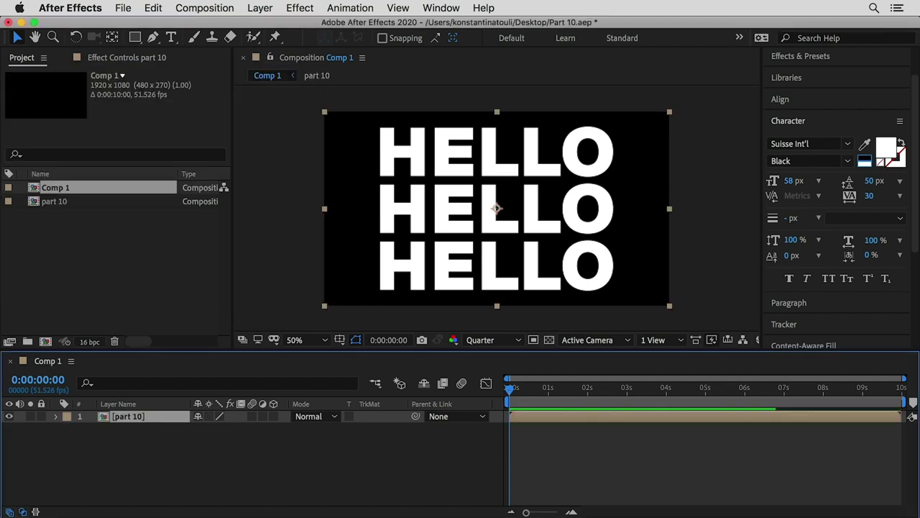
- Find the CC Mr. Mercury effect and apply it to the part 10 layer
left_click(835, 63)
left_click(785, 77)
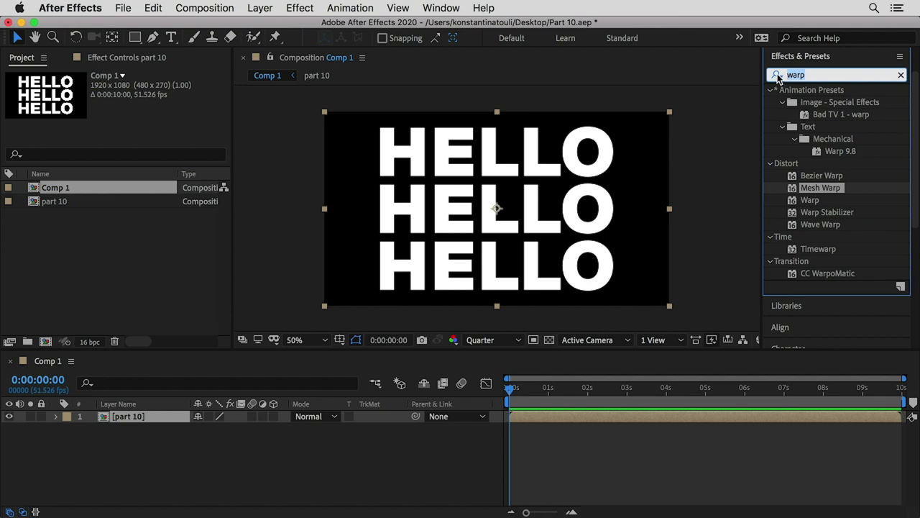
type("mr")
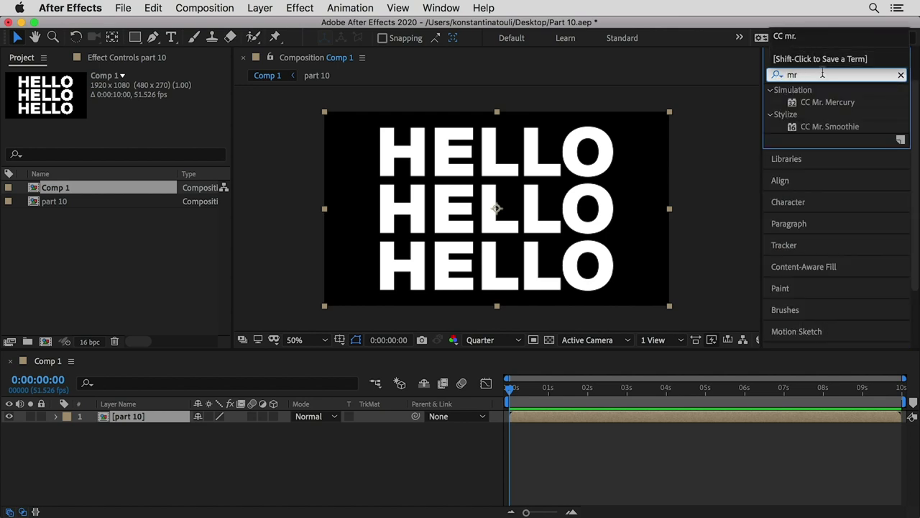
left_click_drag(845, 106, 468, 200)
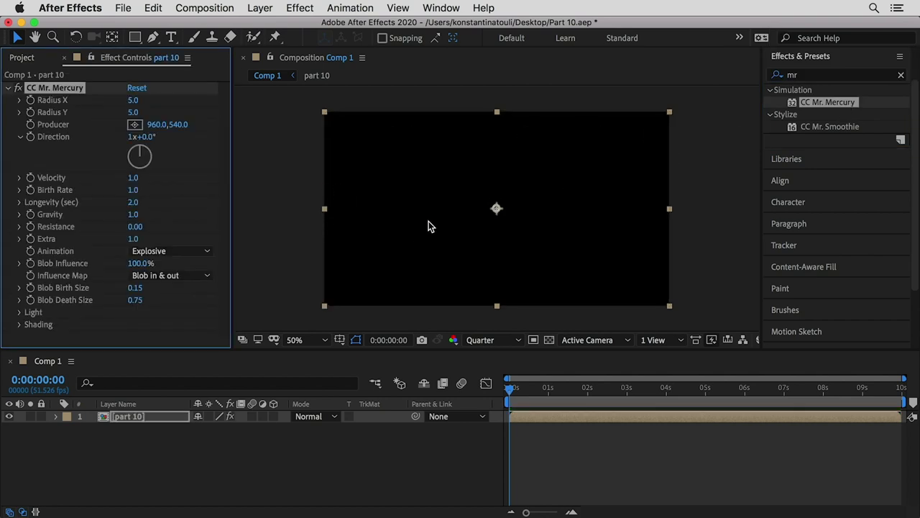
- At 0:00:02:50, set CC Mr. Mercury's Velocity to 2.2, Blob Birth Size to 0.89 and Blob Death Size to 1.18
left_click_drag(508, 392, 626, 392)
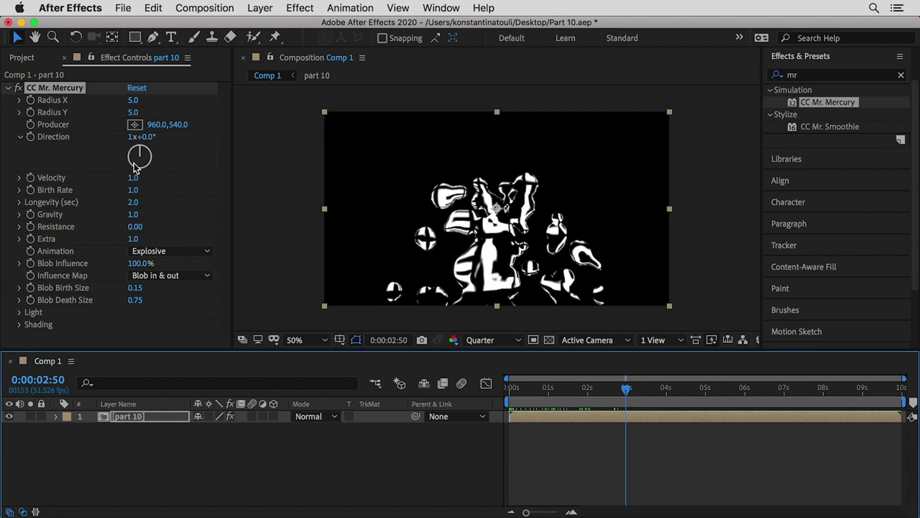
left_click_drag(133, 180, 225, 181)
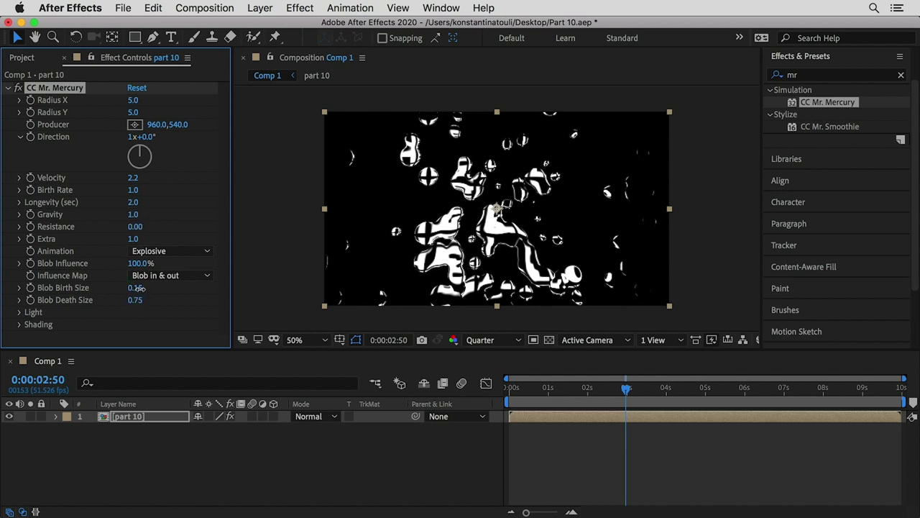
left_click_drag(136, 287, 189, 290)
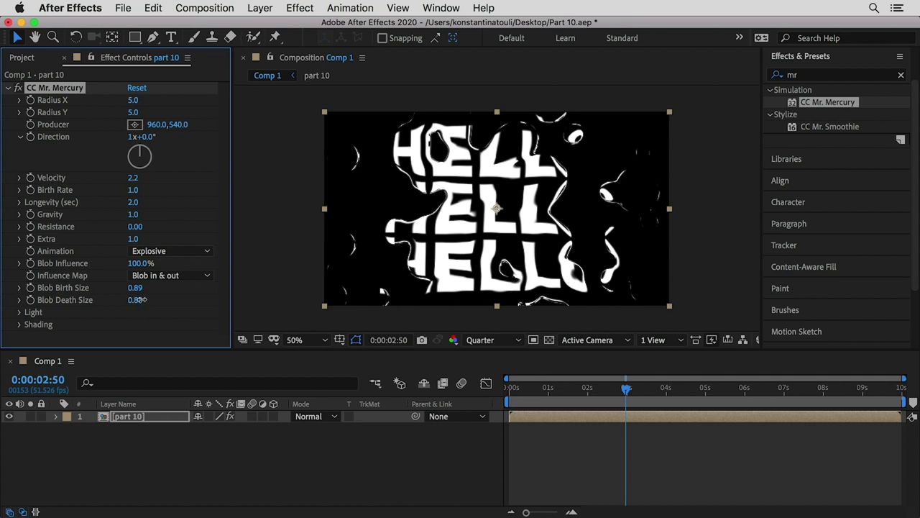
left_click_drag(138, 300, 171, 299)
- Preview the liquid HELLO animation from the first frame and scrub through its opening second
left_click_drag(544, 392, 492, 394)
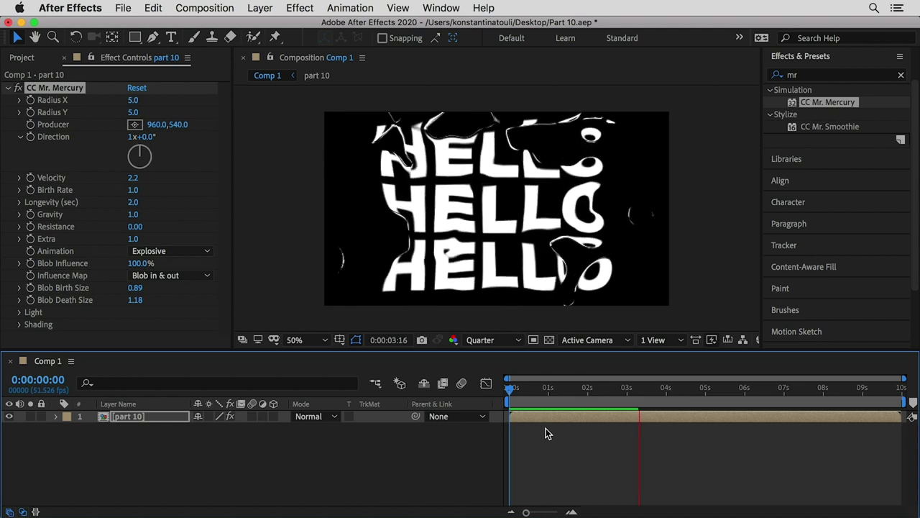
left_click(522, 398)
left_click_drag(515, 397, 562, 398)
left_click_drag(503, 404, 555, 405)
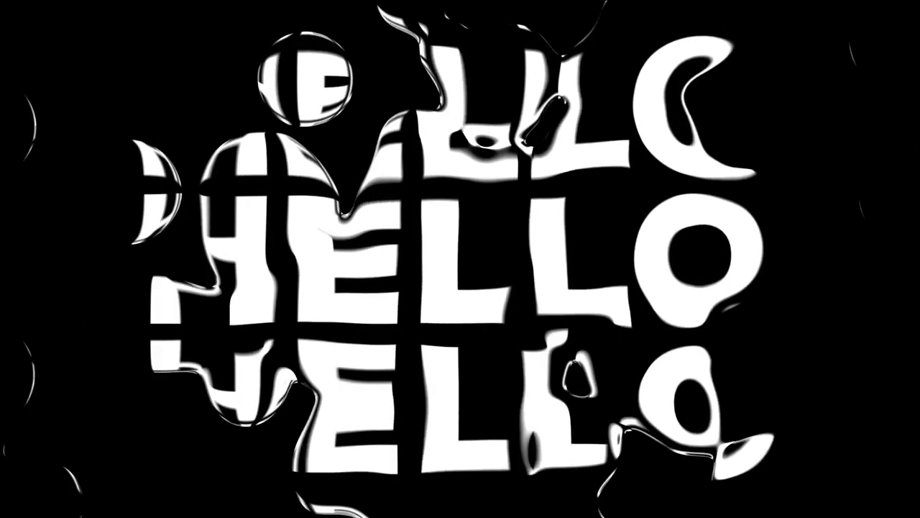